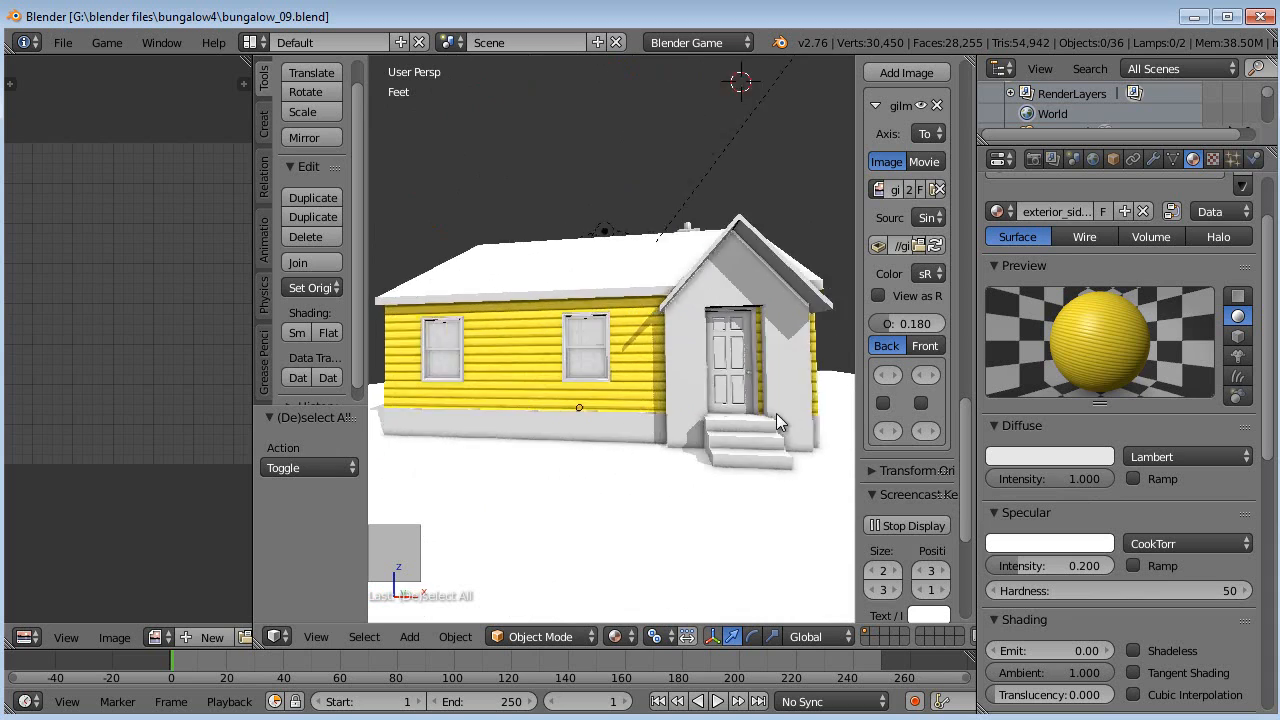
Select the front entry porch walls and open their mesh for editing.
middle_drag(405, 367, 570, 378)
scroll(567, 382, up, 3)
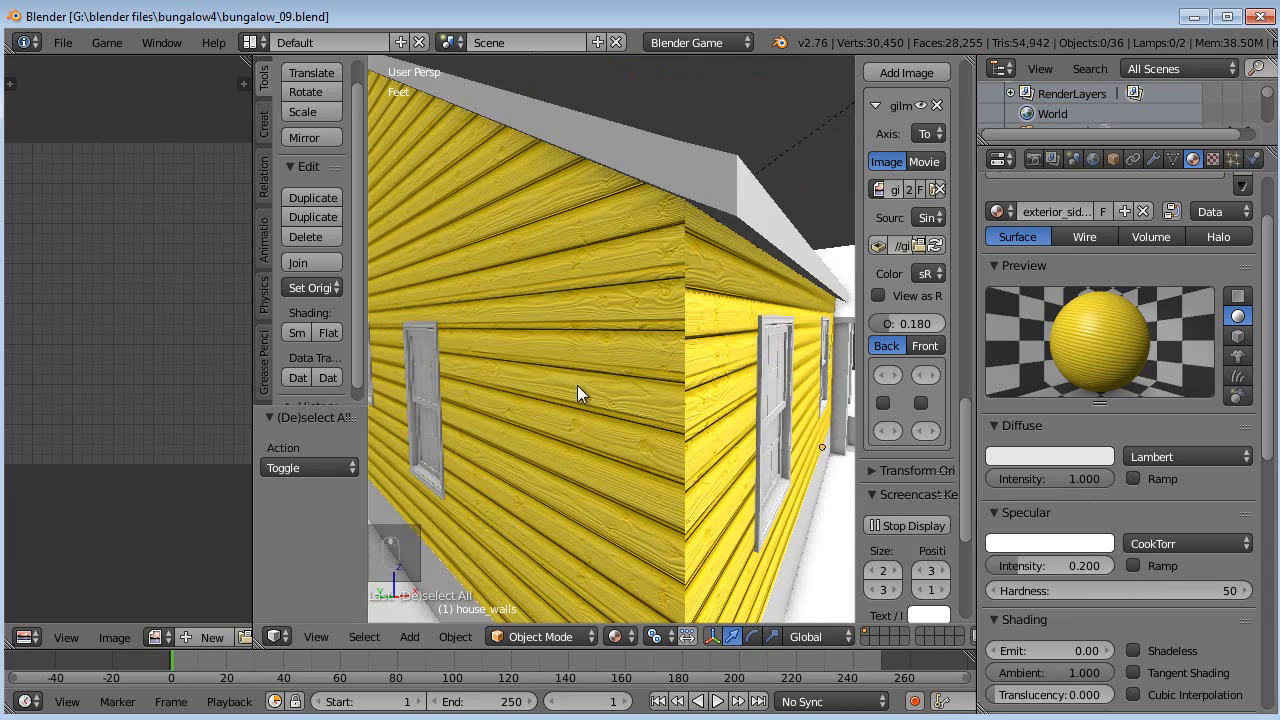
middle_drag(629, 421, 589, 421)
scroll(613, 396, down, 5)
right_click(617, 363)
middle_drag(617, 363, 653, 398)
scroll(690, 398, up, 3)
scroll(653, 398, up, 6)
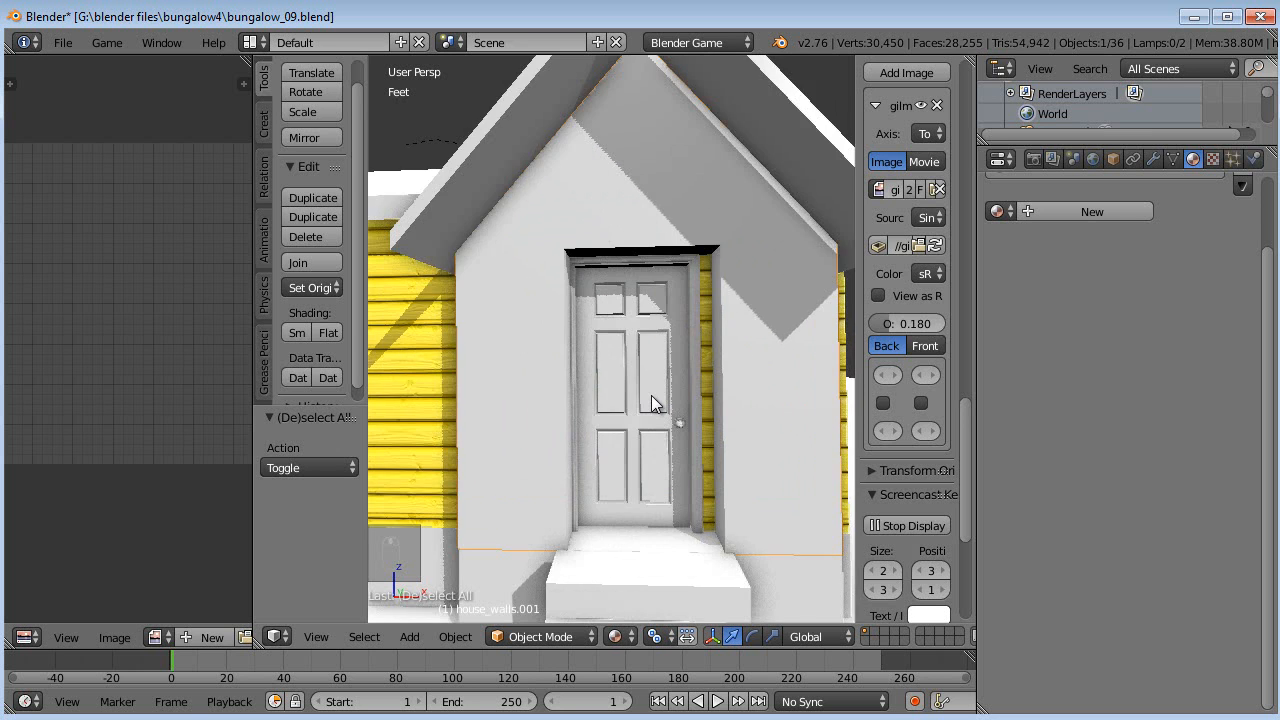
scroll(640, 389, down, 5)
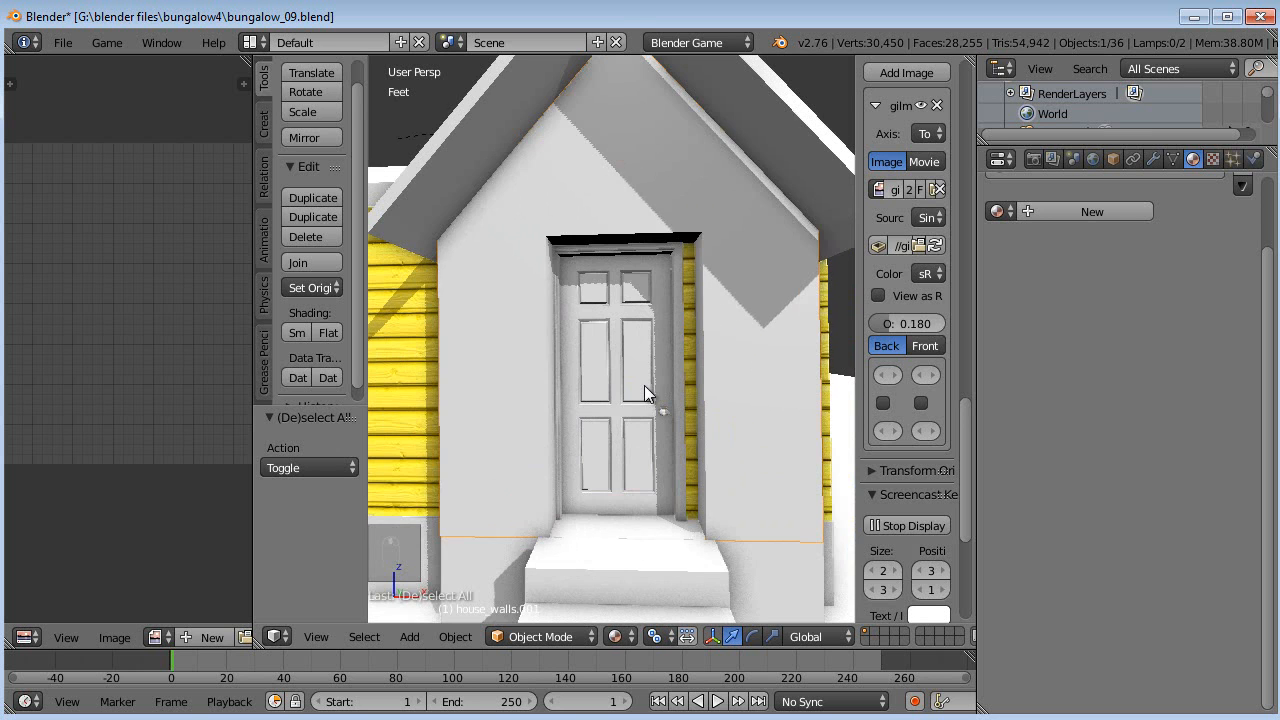
key(Tab)
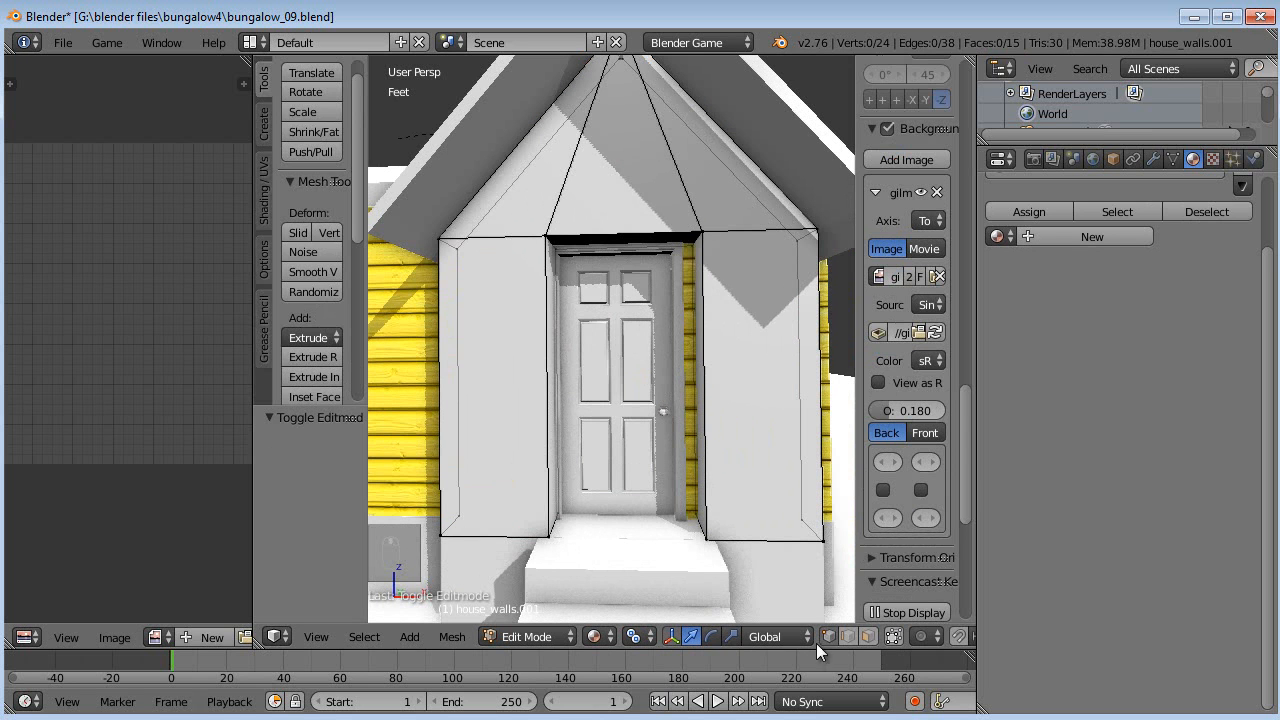
key(a)
key(a)
key(b)
drag(730, 215, 673, 560)
drag(775, 381, 763, 382)
key(Tab)
scroll(728, 399, down, 4)
middle_drag(718, 400, 624, 390)
key(Tab)
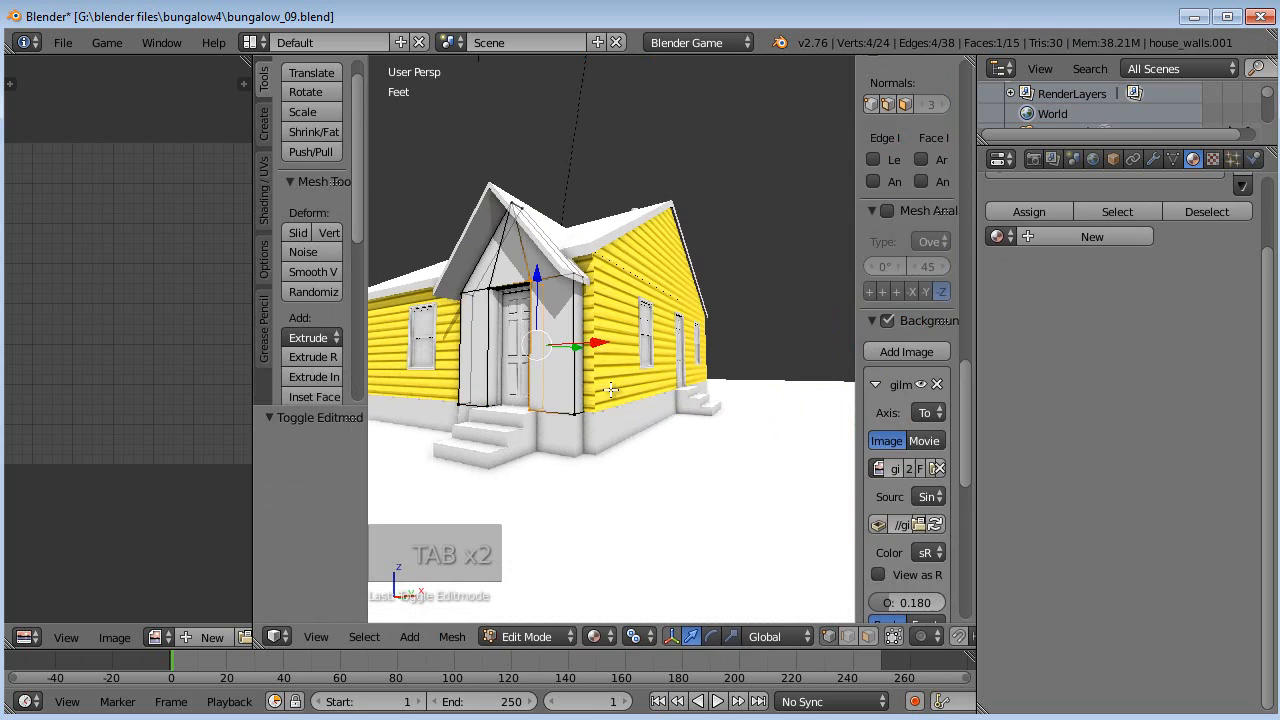
Unwrap the entire porch wall mesh with the standard Unwrap method and widen the UV editor to show the whole layout.
key(a)
key(a)
key(a)
key(a)
key(a)
scroll(600, 395, up, 5)
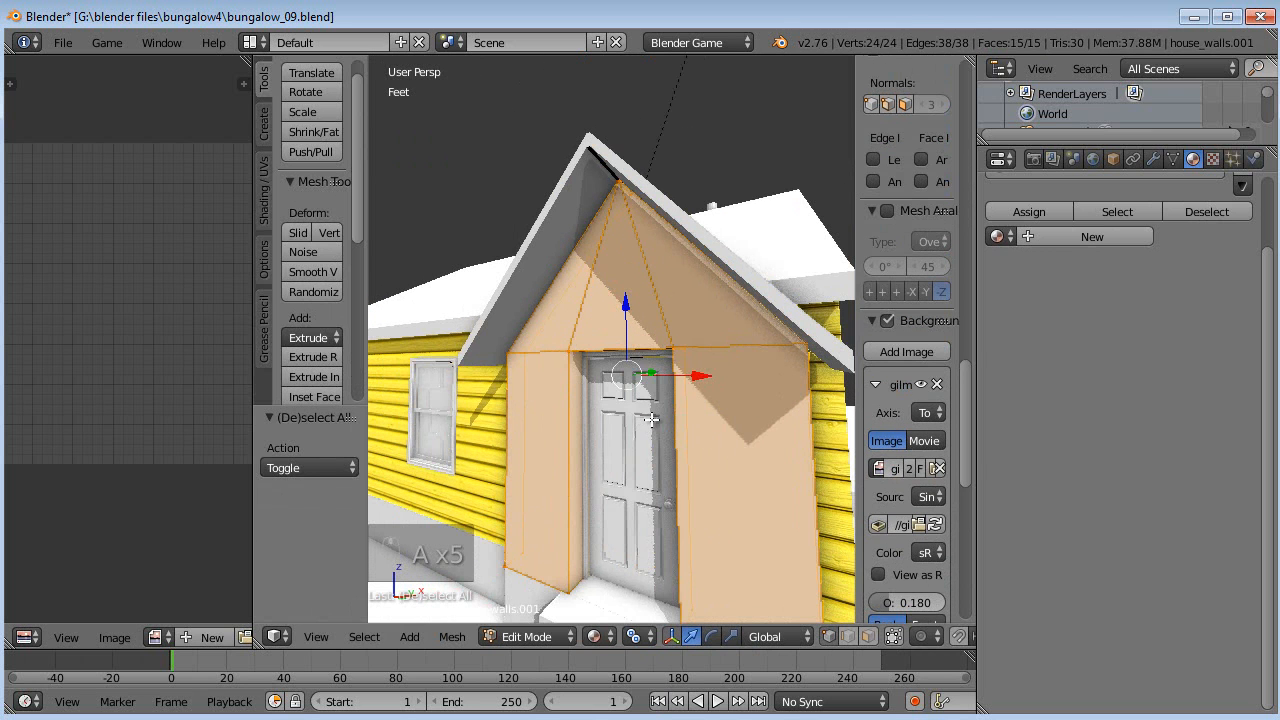
key(u)
click(656, 410)
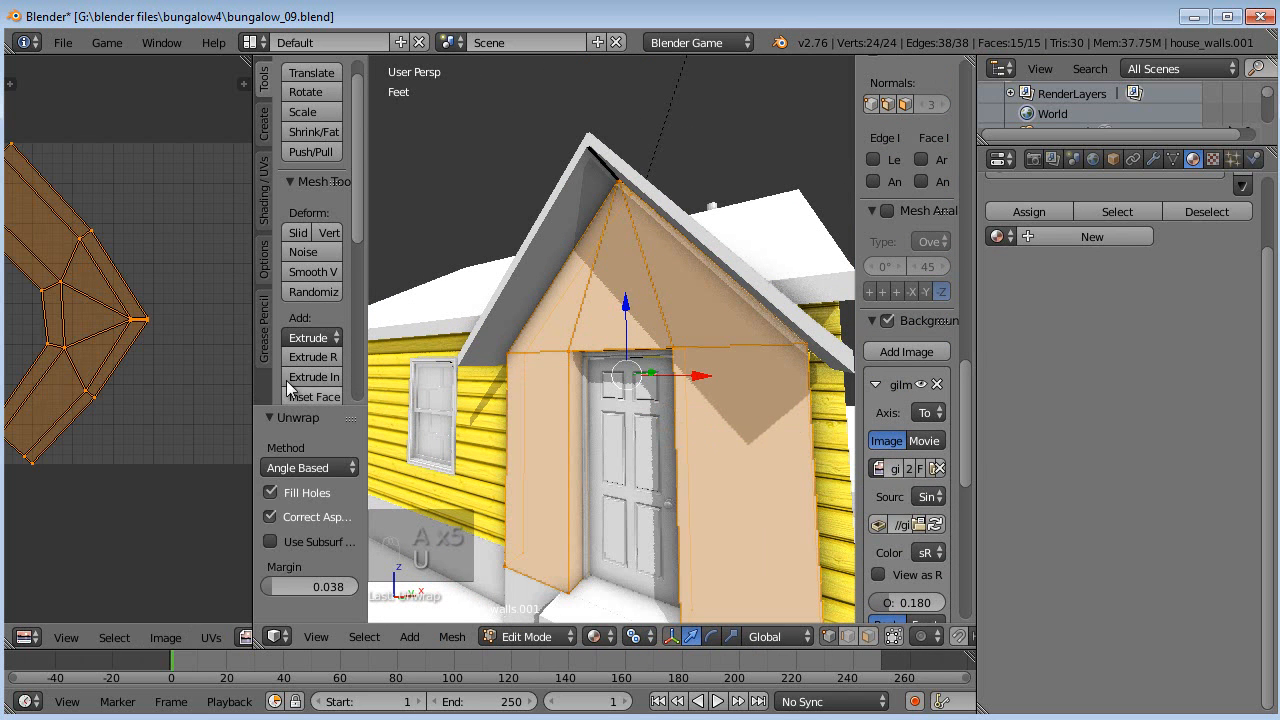
drag(252, 378, 349, 378)
scroll(222, 340, down, 2)
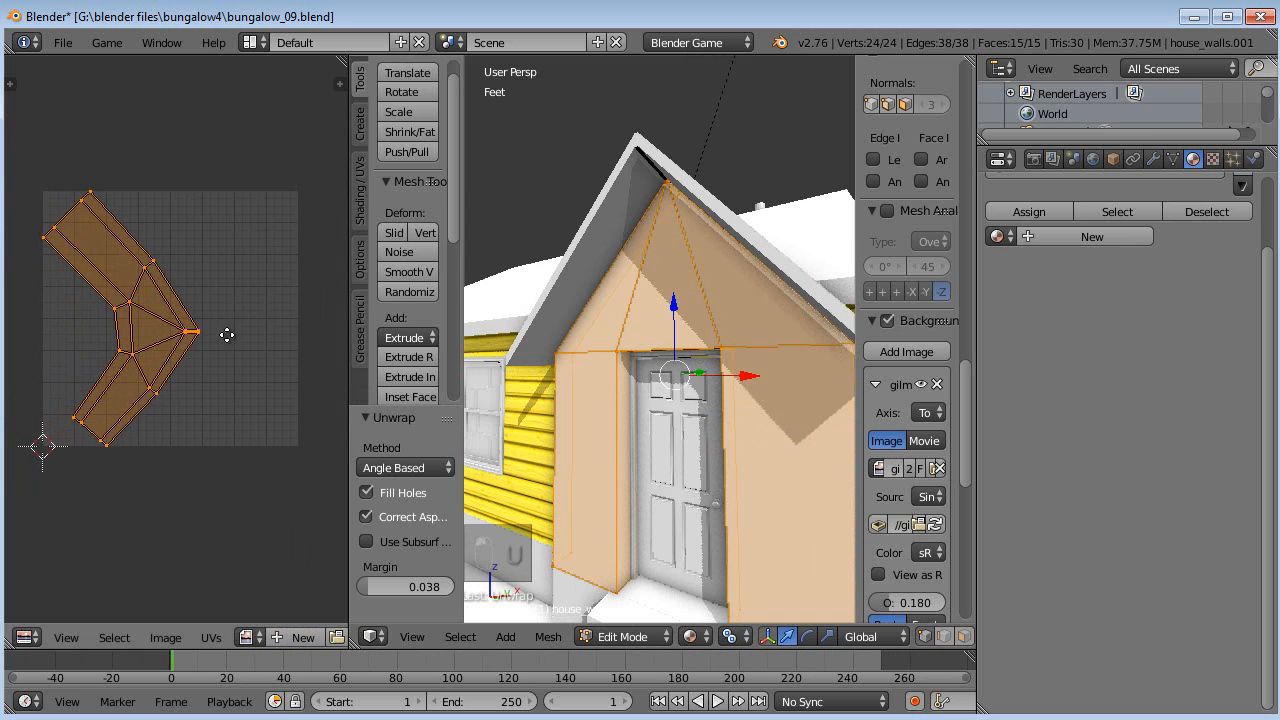
Delete the porch walls' hidden sloped faces beneath the gable roof, using face selection.
middle_drag(632, 335, 692, 345)
middle_drag(617, 238, 621, 263)
middle_drag(636, 380, 636, 328)
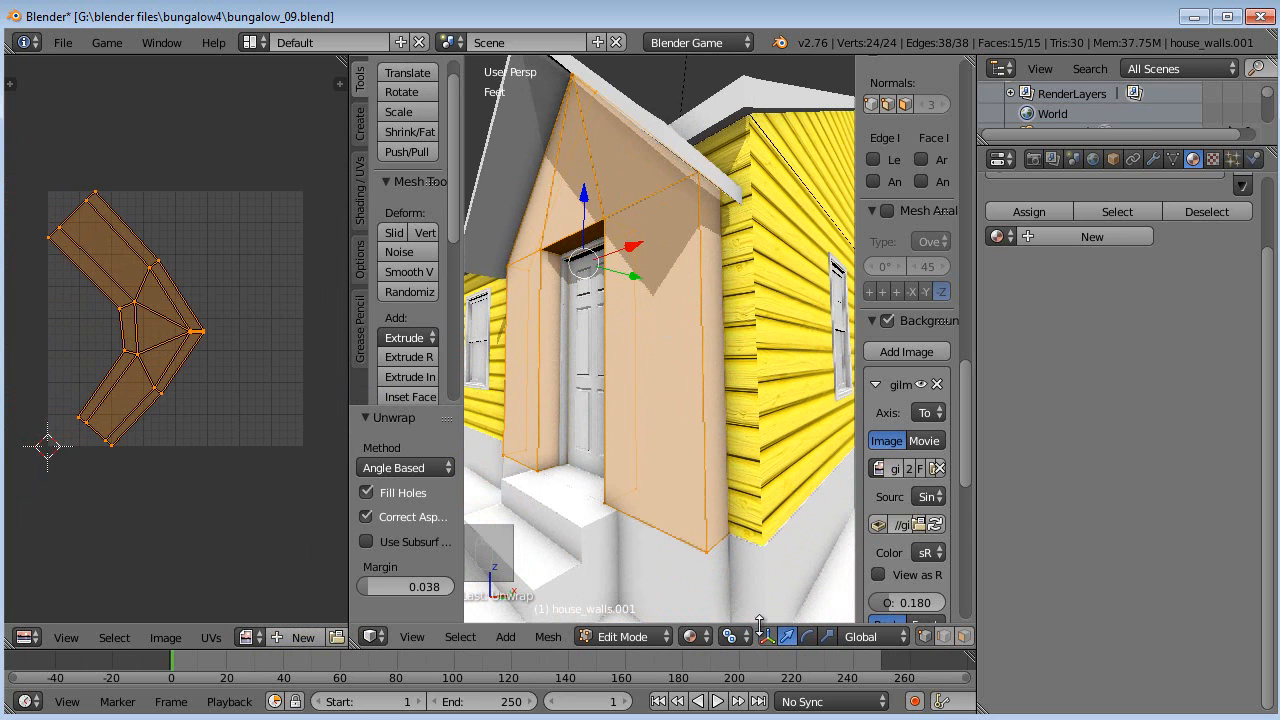
middle_drag(757, 277, 750, 286)
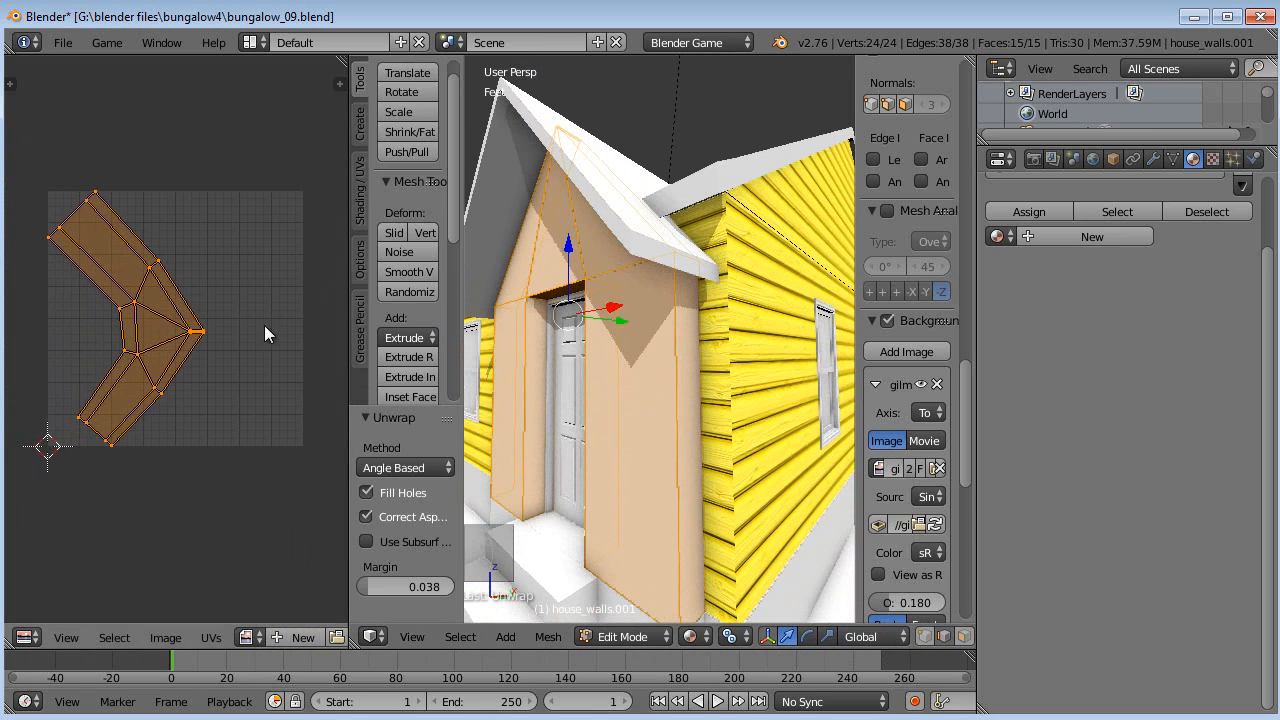
middle_drag(927, 637, 869, 636)
middle_drag(650, 178, 556, 236)
click(902, 633)
right_click(585, 283)
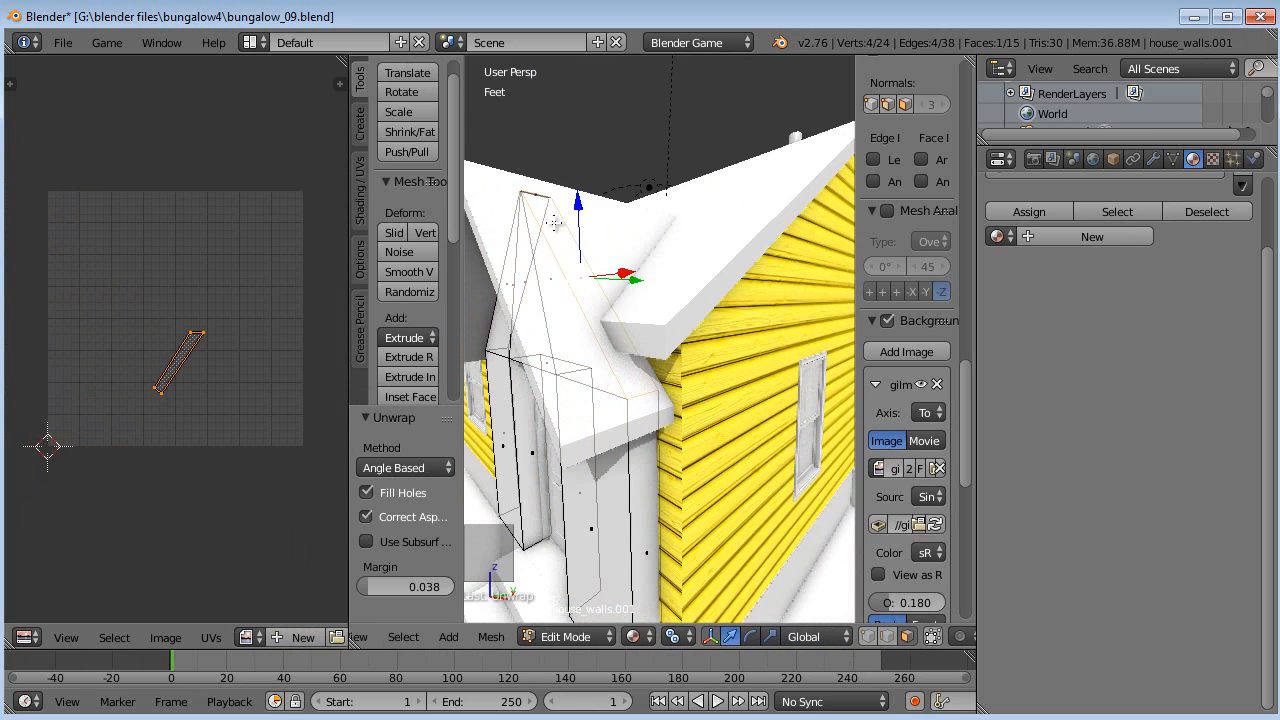
scroll(554, 222, up, 5)
key(b)
drag(558, 236, 551, 242)
scroll(556, 242, down, 4)
middle_drag(558, 244, 572, 346)
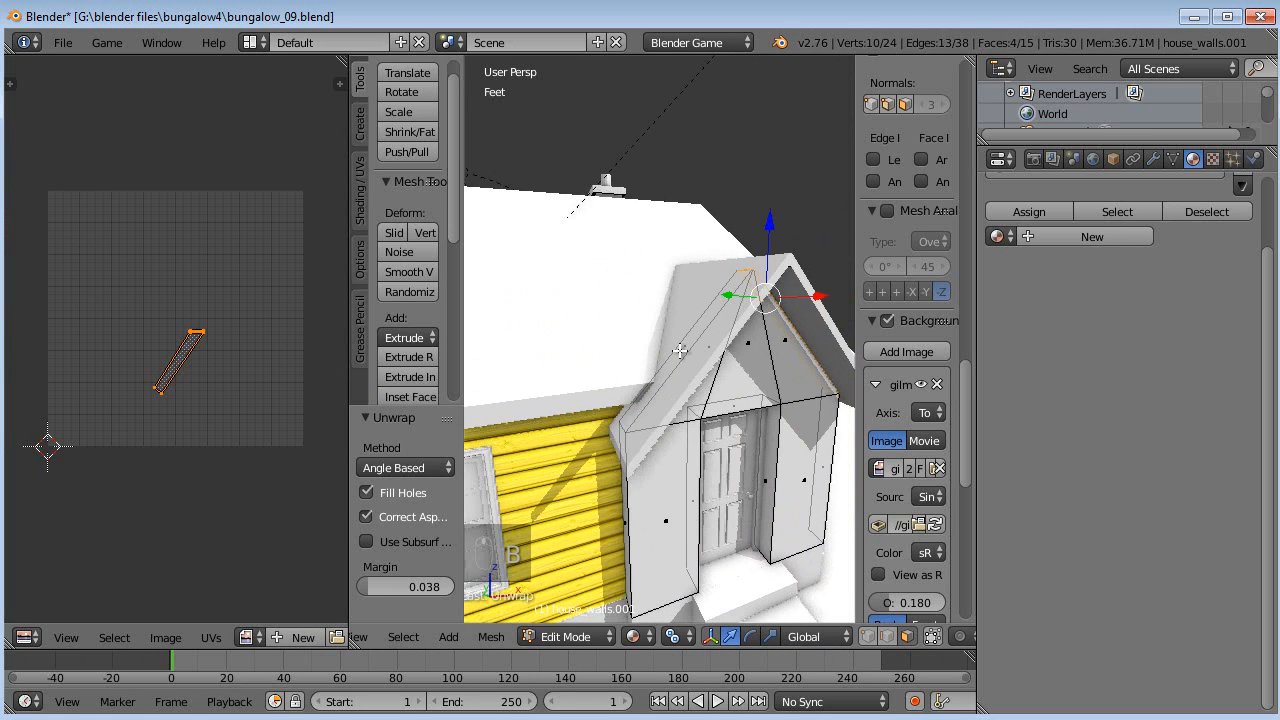
shift+right_click(688, 342)
middle_drag(660, 388, 693, 308)
key(Delete)
click(630, 366)
Mark the two short edges at the upper corners of the door opening as seams, using edge selection.
key(a)
scroll(692, 327, up, 2)
click(887, 636)
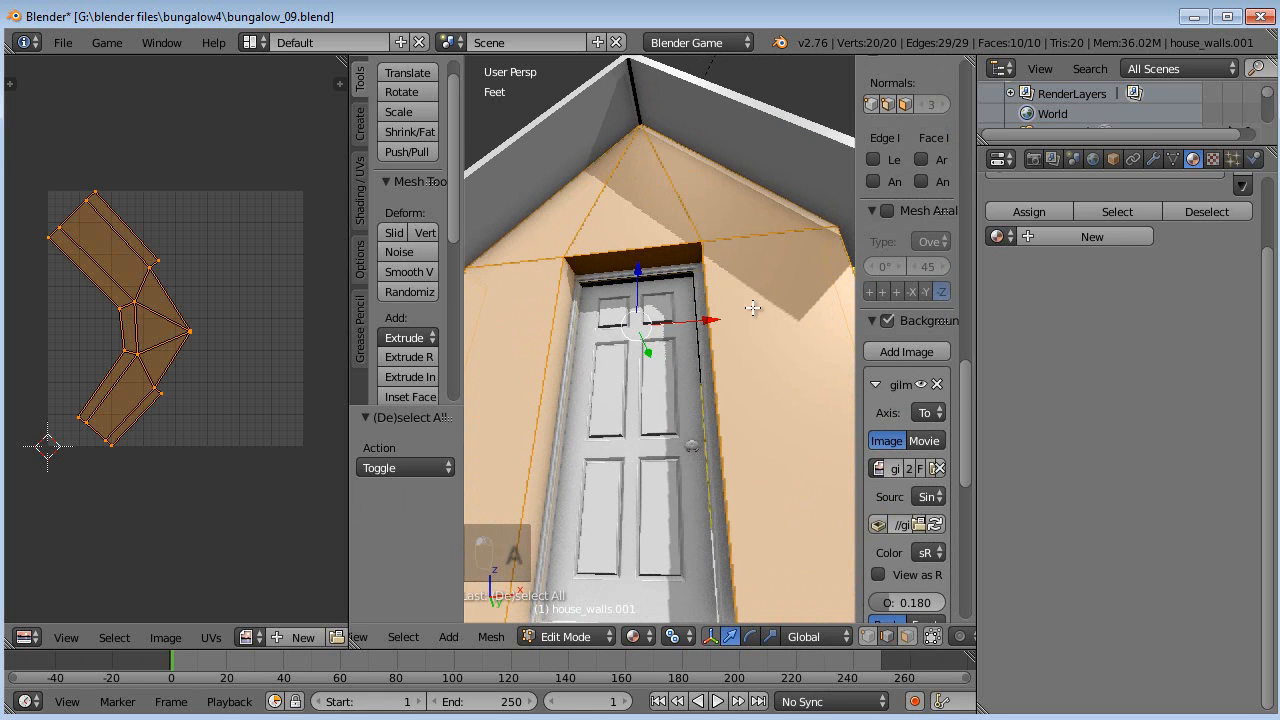
right_click(570, 263)
shift+right_click(701, 257)
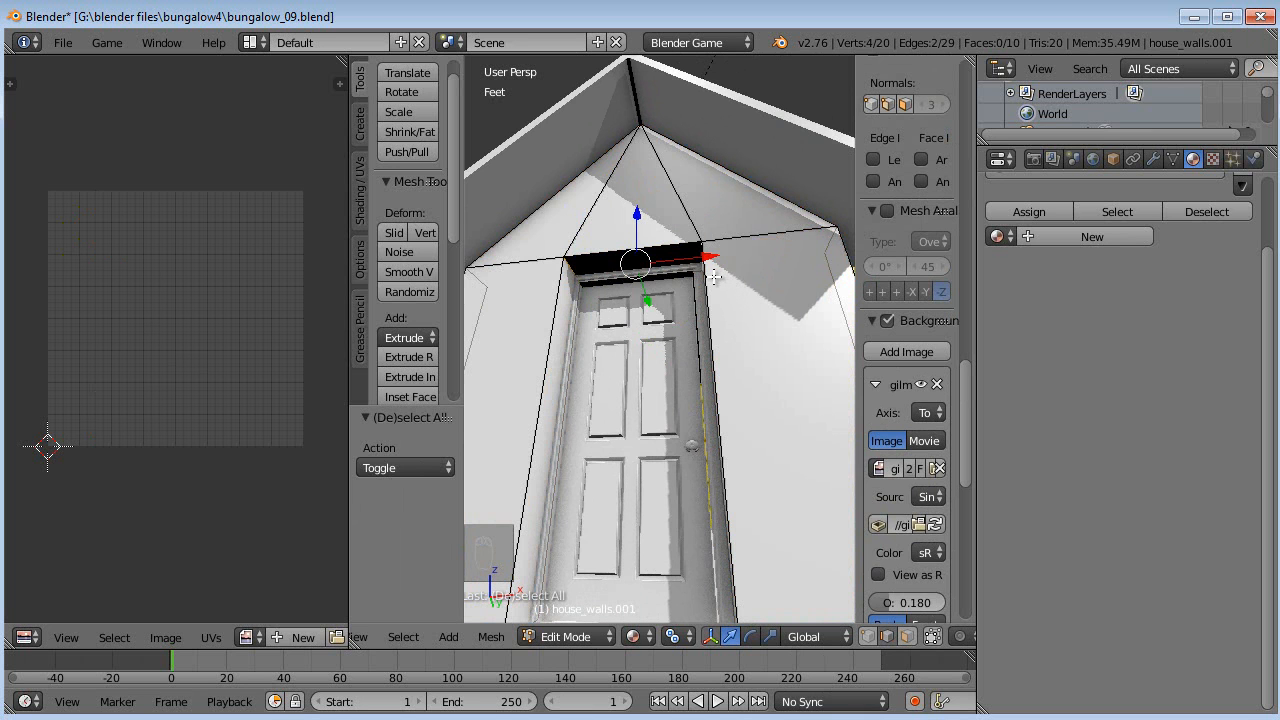
key(ctrl+e)
click(713, 277)
Unwrap all faces of the porch walls with the seams at the door opening's upper corners.
key(a)
scroll(698, 290, up, 4)
mouse_move(698, 290)
middle_down()
mouse_move(728, 249)
mouse_move(790, 262)
mouse_move(676, 292)
middle_up()
scroll(728, 249, down, 4)
key(a)
key(u)
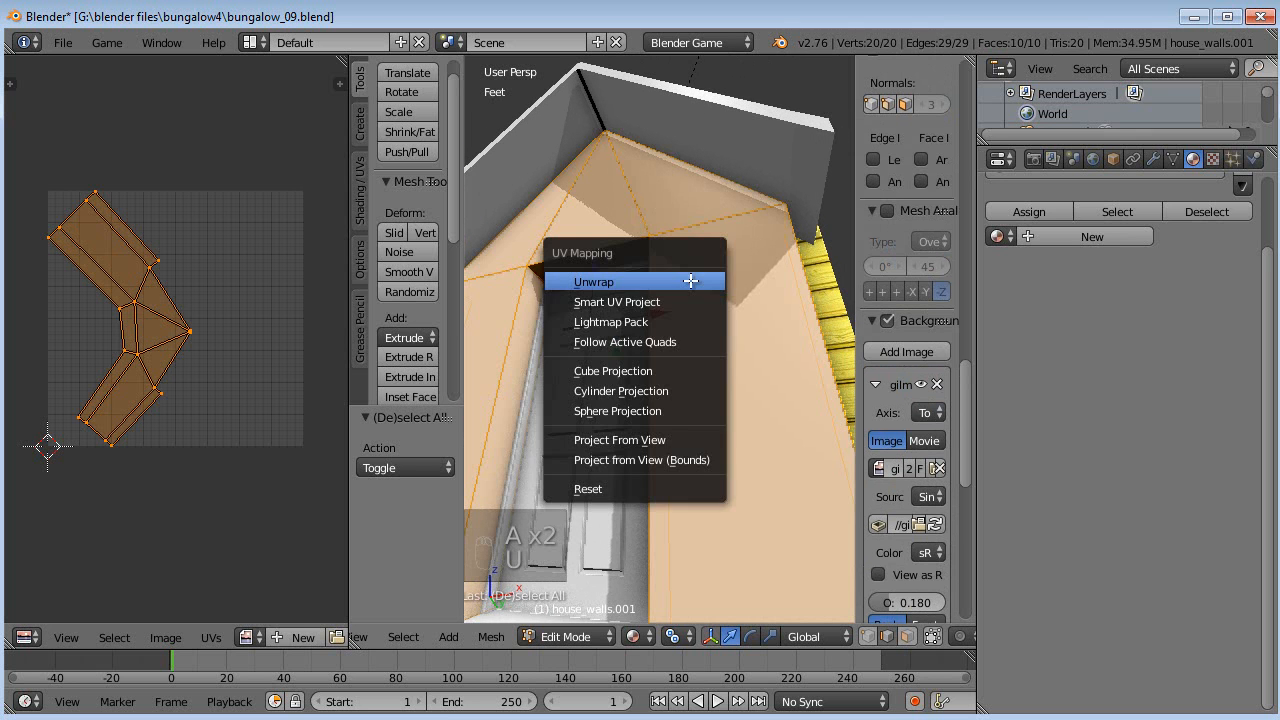
click(690, 281)
scroll(184, 340, up, 3)
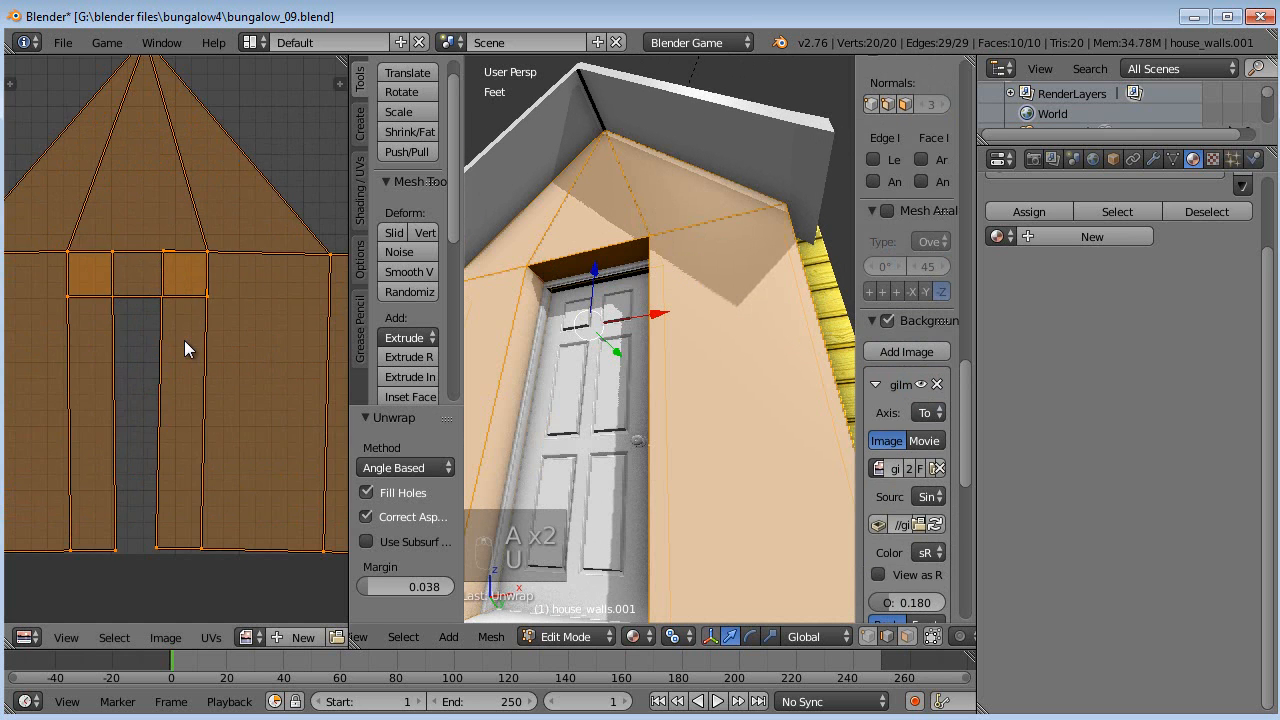
middle_drag(181, 337, 215, 324)
key(a)
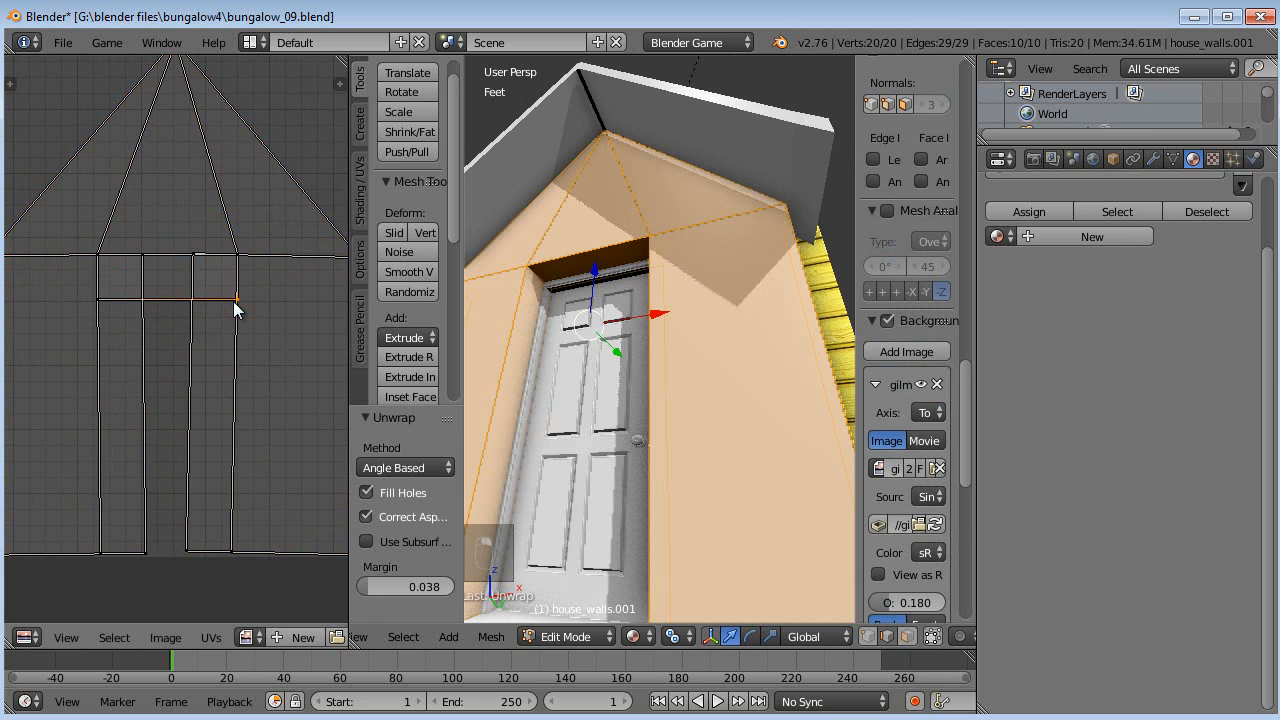
right_click(234, 298)
key(g)
right_click(184, 295)
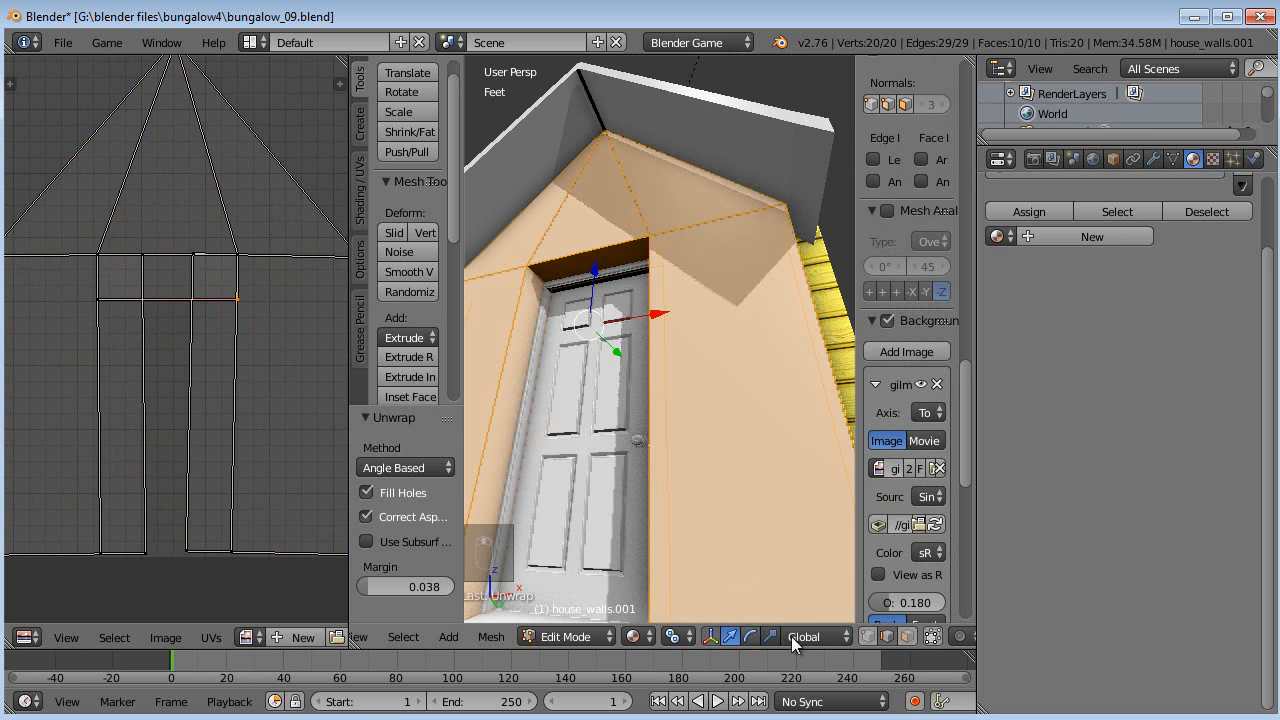
Clear the seams from the two short edges at the upper corners of the door opening.
key(a)
right_click(547, 273)
shift+right_click(657, 253)
key(ctrl+e)
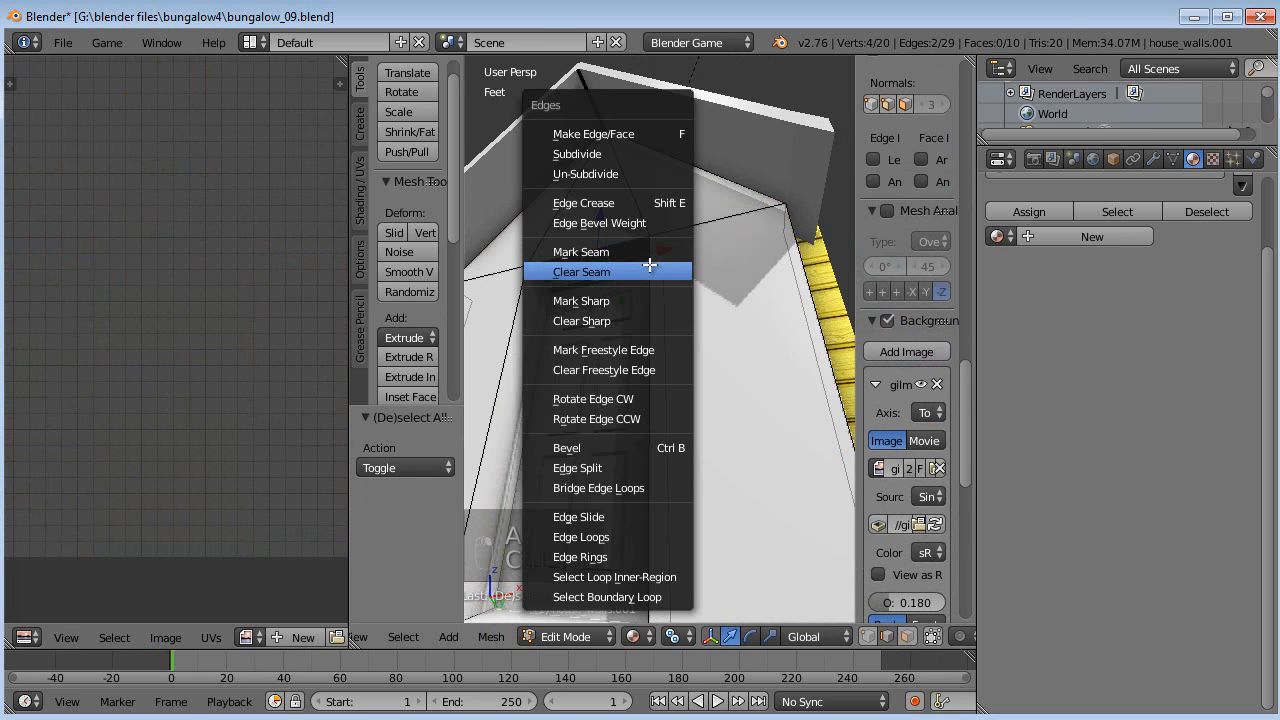
click(650, 265)
Mark the top and both vertical front edges of the door opening as seams.
right_click(615, 246)
shift+right_click(511, 327)
shift+right_click(650, 380)
scroll(647, 385, down, 2)
shift+middle_drag(630, 465, 641, 409)
key(ctrl+e)
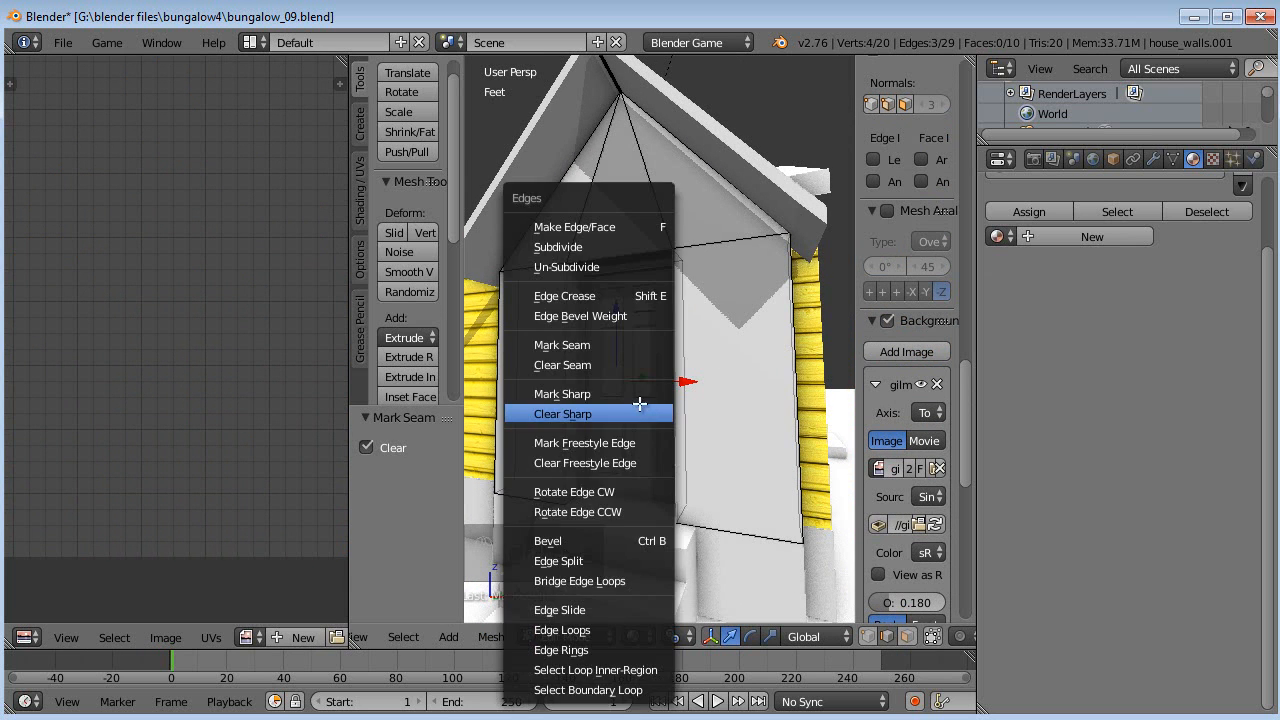
click(640, 335)
Unwrap the entire porch wall mesh again using the seams around the door opening.
key(a)
key(a)
key(a)
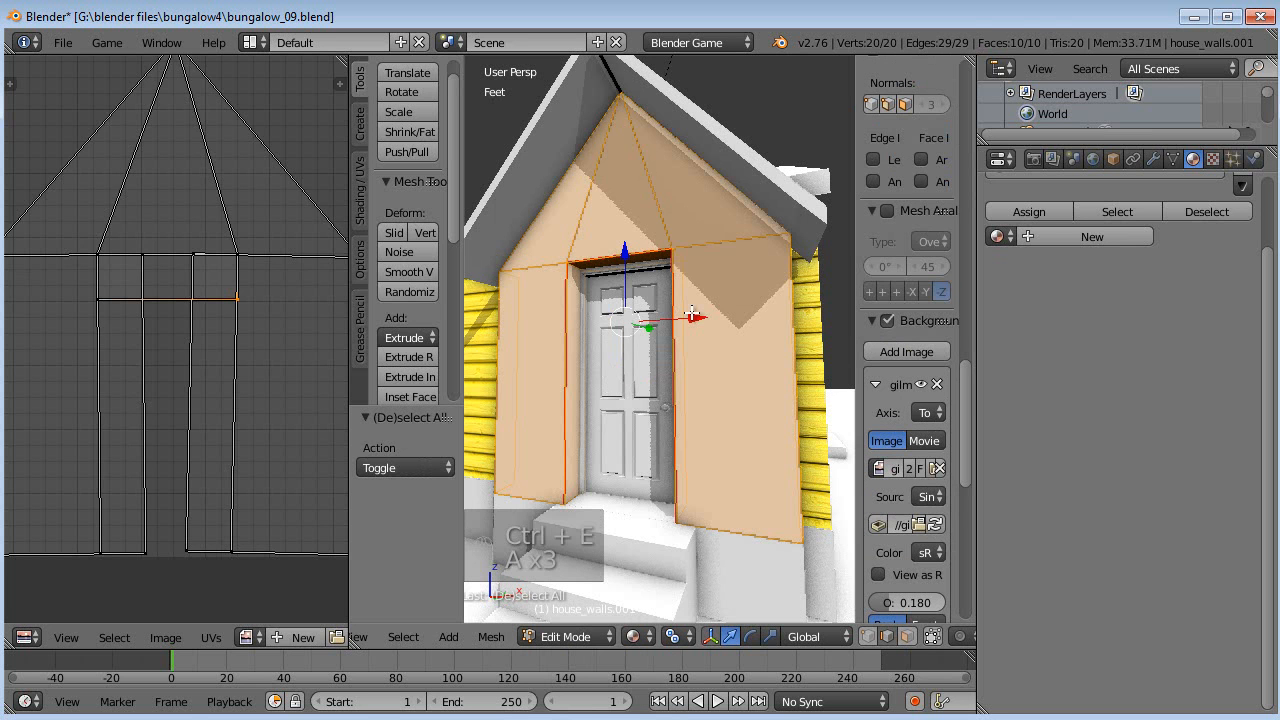
key(u)
click(690, 307)
scroll(247, 325, down, 3)
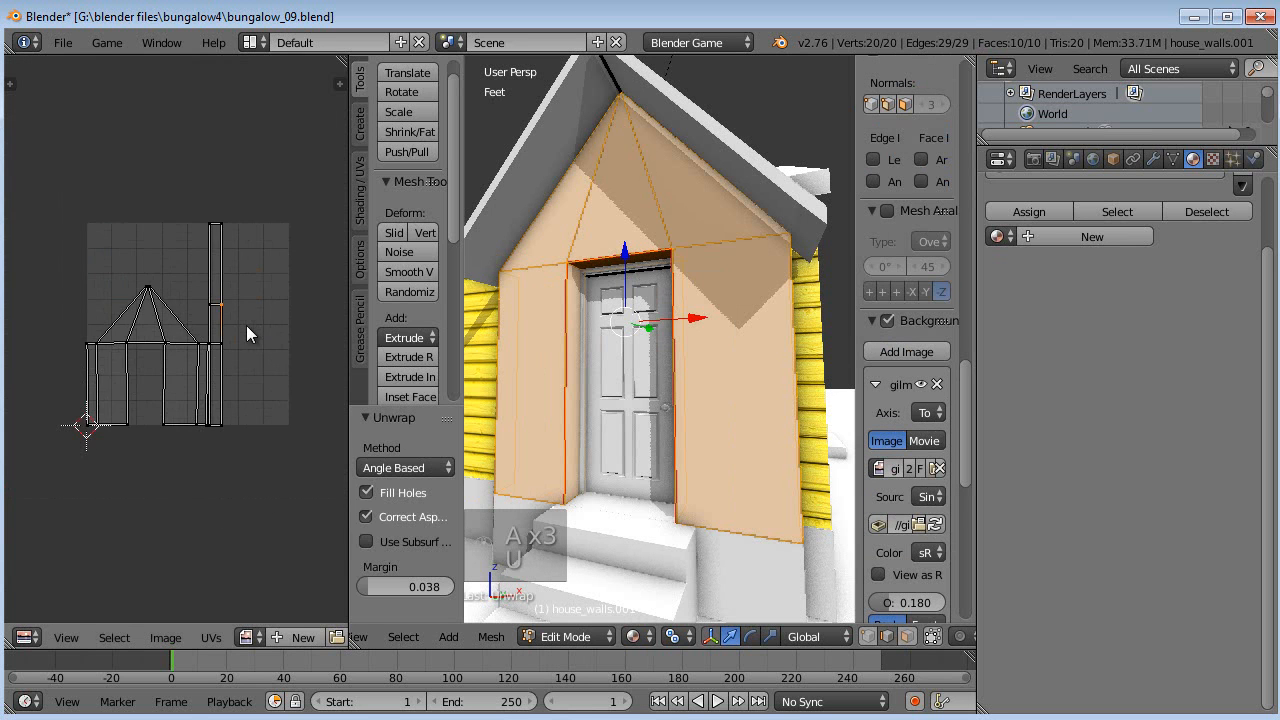
scroll(250, 335, up, 2)
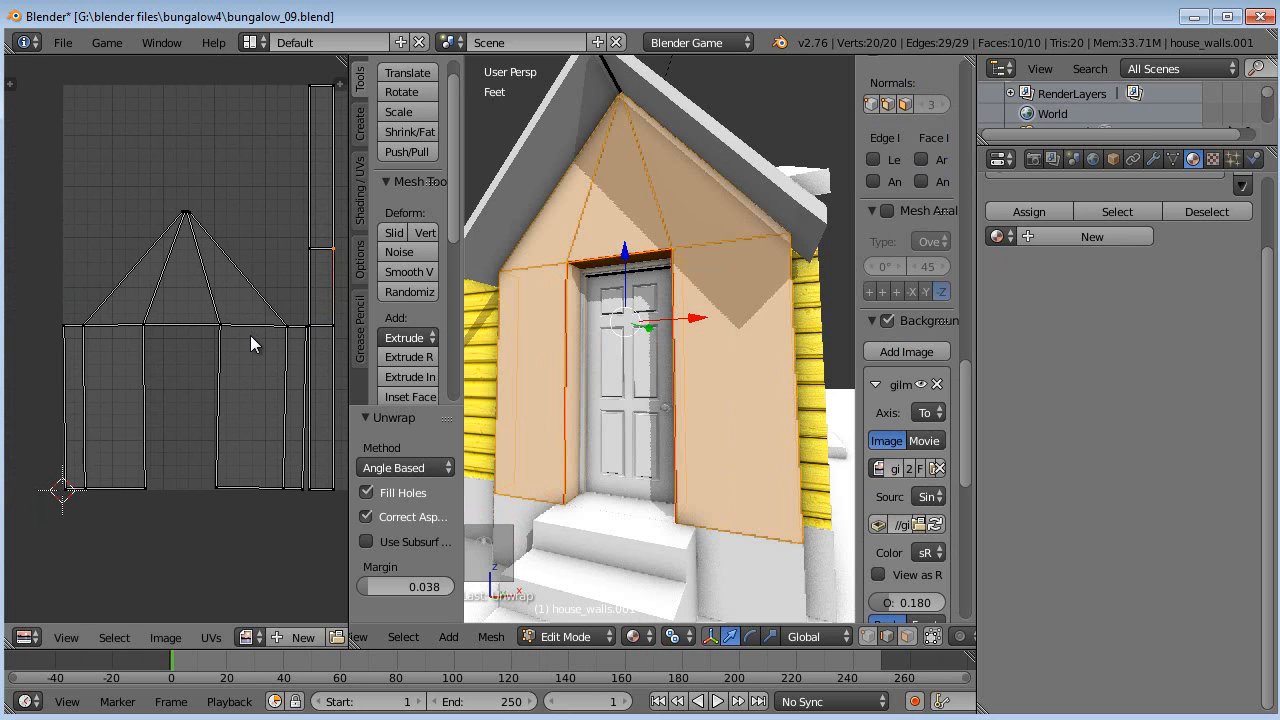
Return to object mode and assign the main walls' exterior_siding material to the porch walls.
key(Tab)
scroll(666, 381, down, 3)
middle_drag(666, 381, 608, 395)
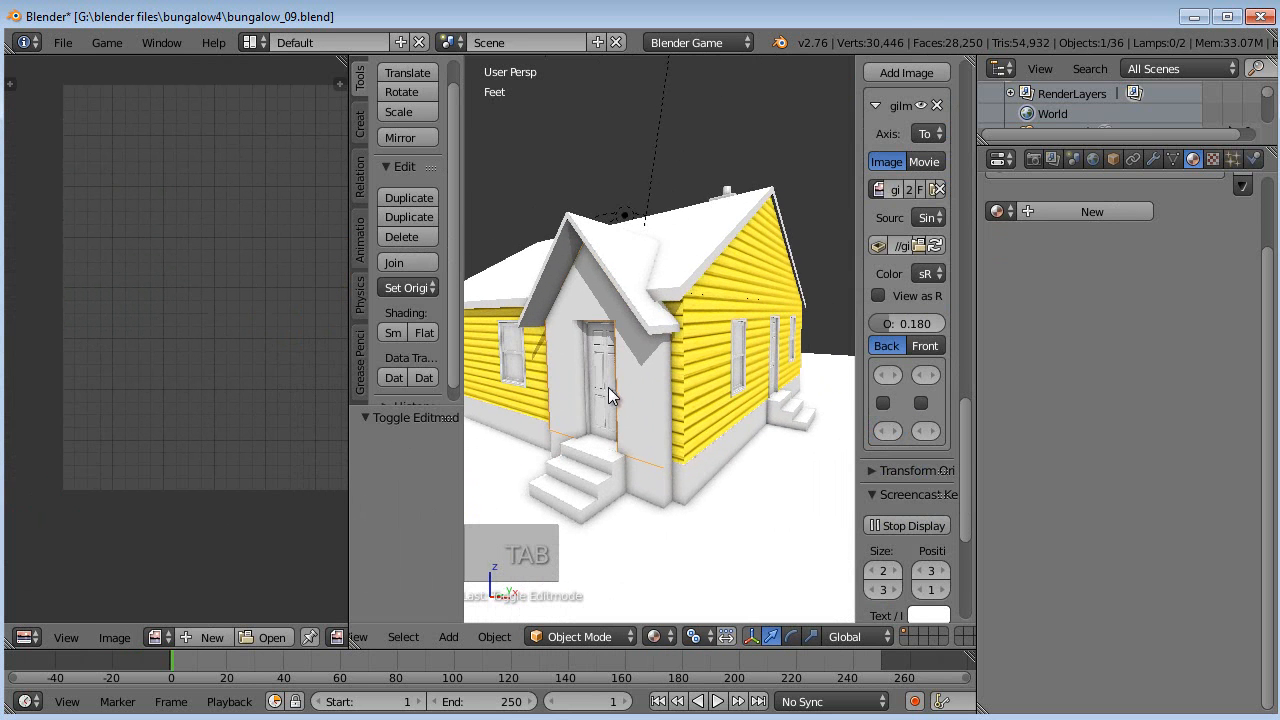
right_click(781, 300)
scroll(1066, 279, up, 2)
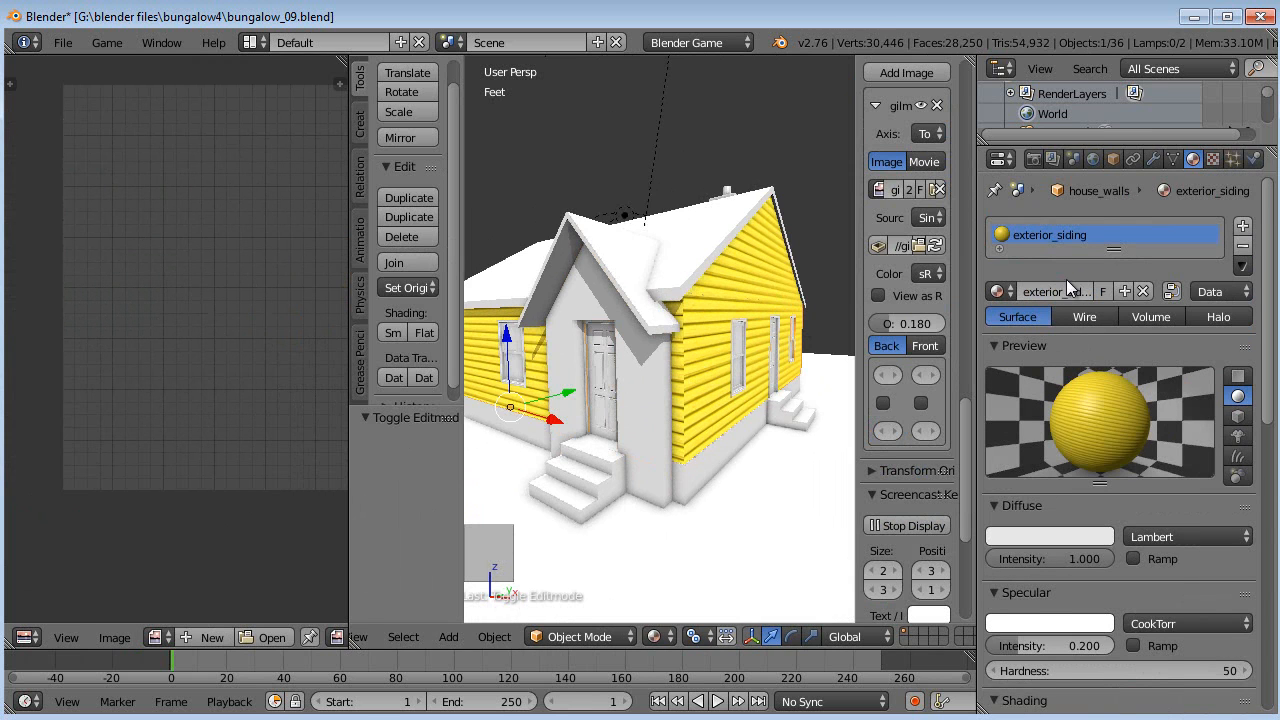
middle_drag(700, 332, 710, 318)
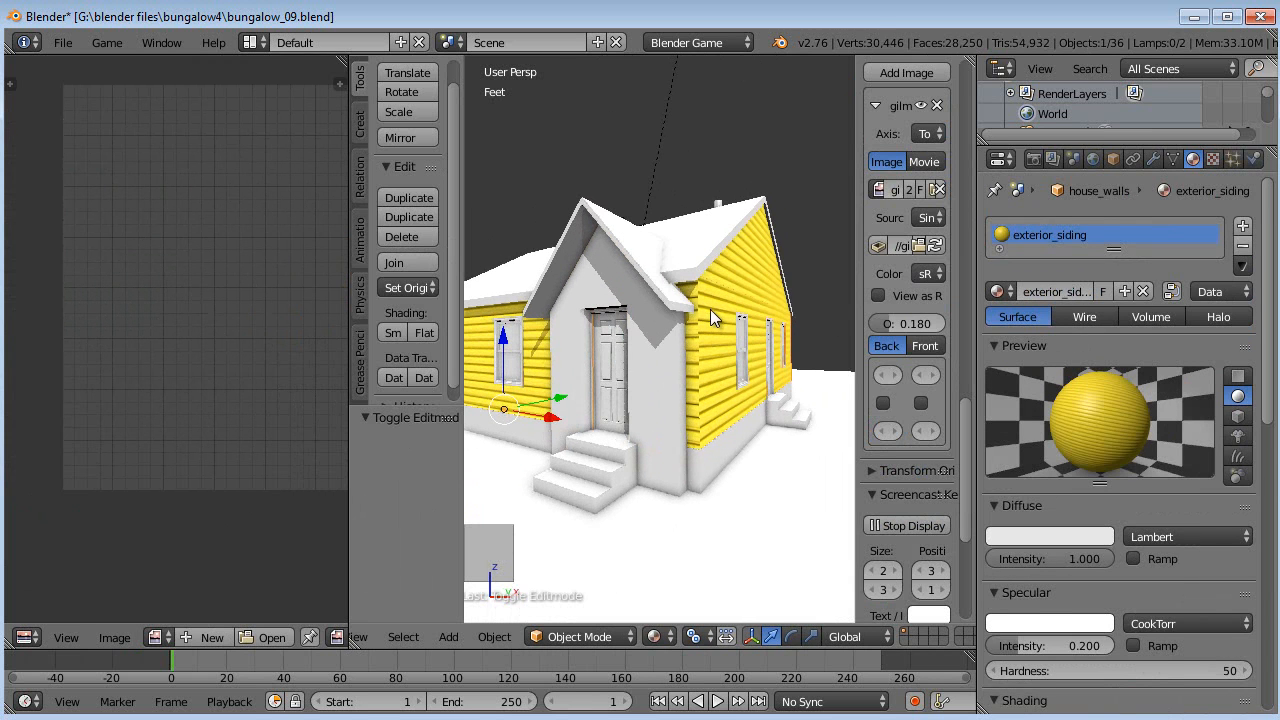
right_click(666, 357)
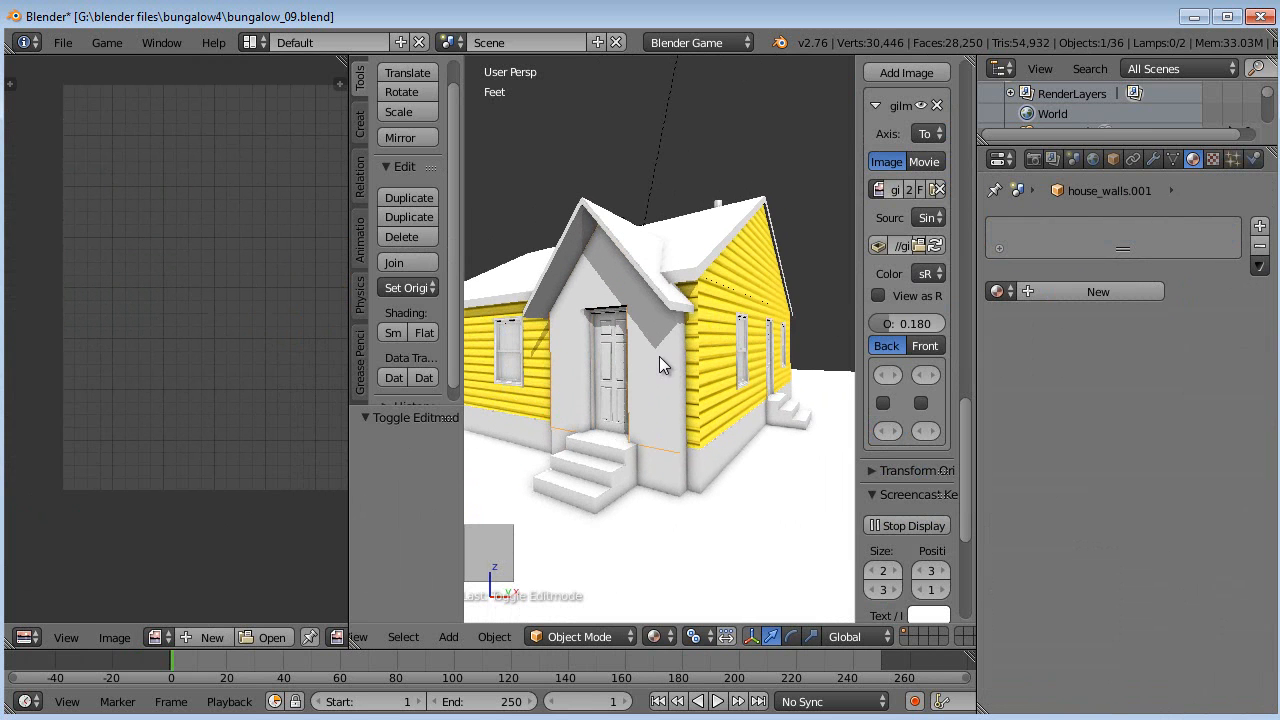
click(1012, 290)
click(1035, 324)
middle_drag(740, 372, 652, 370)
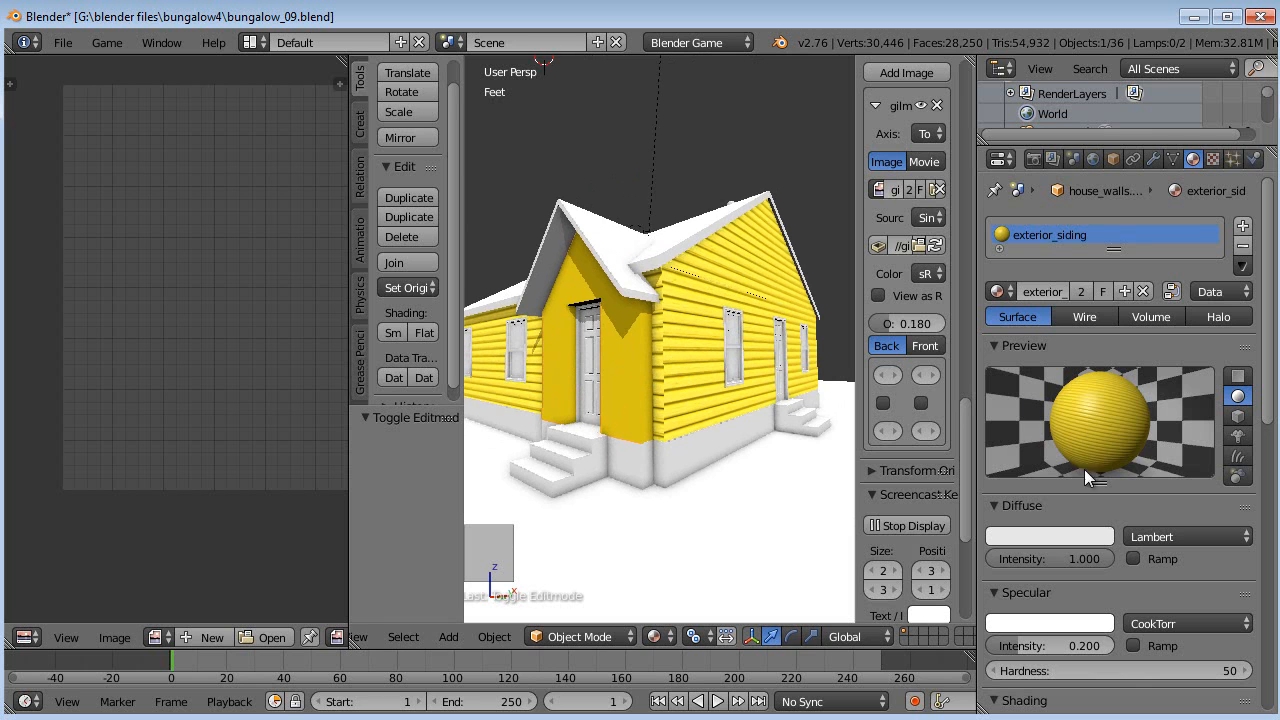
Rename the porch walls' UV map to UVMap_Exterior, matching the map name used in the siding texture's mapping.
click(1212, 159)
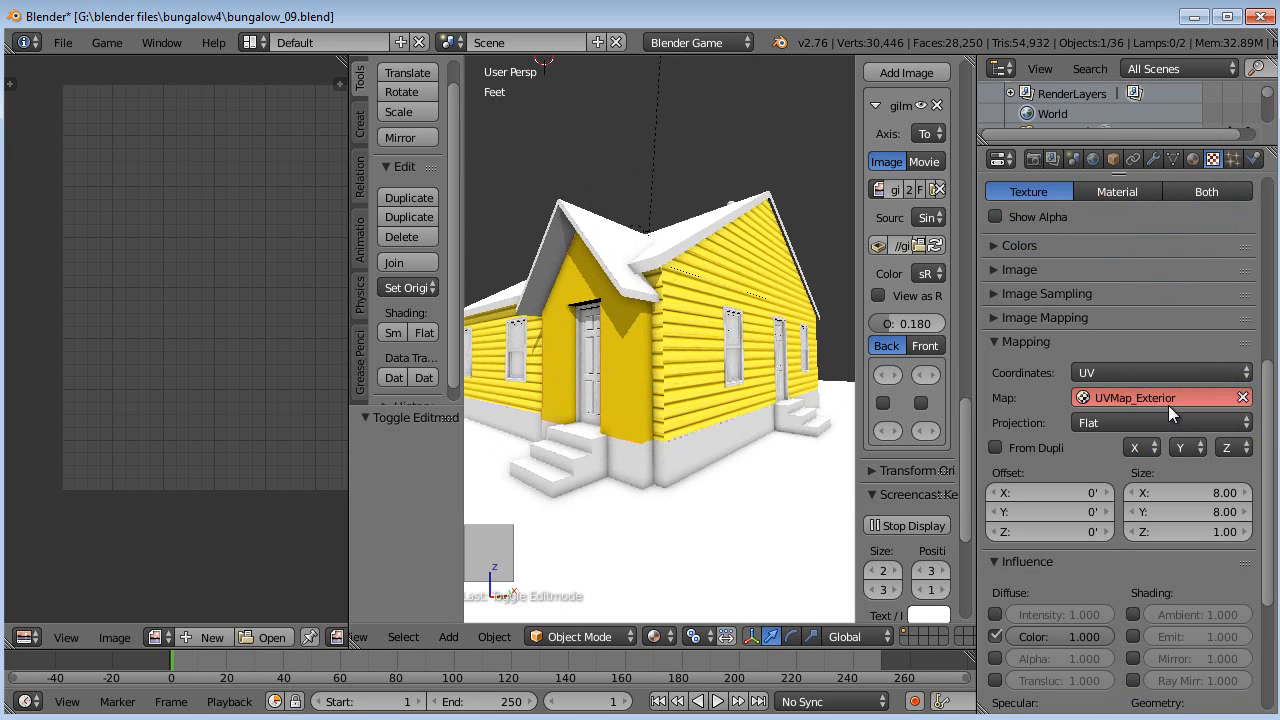
middle_drag(615, 357, 880, 370)
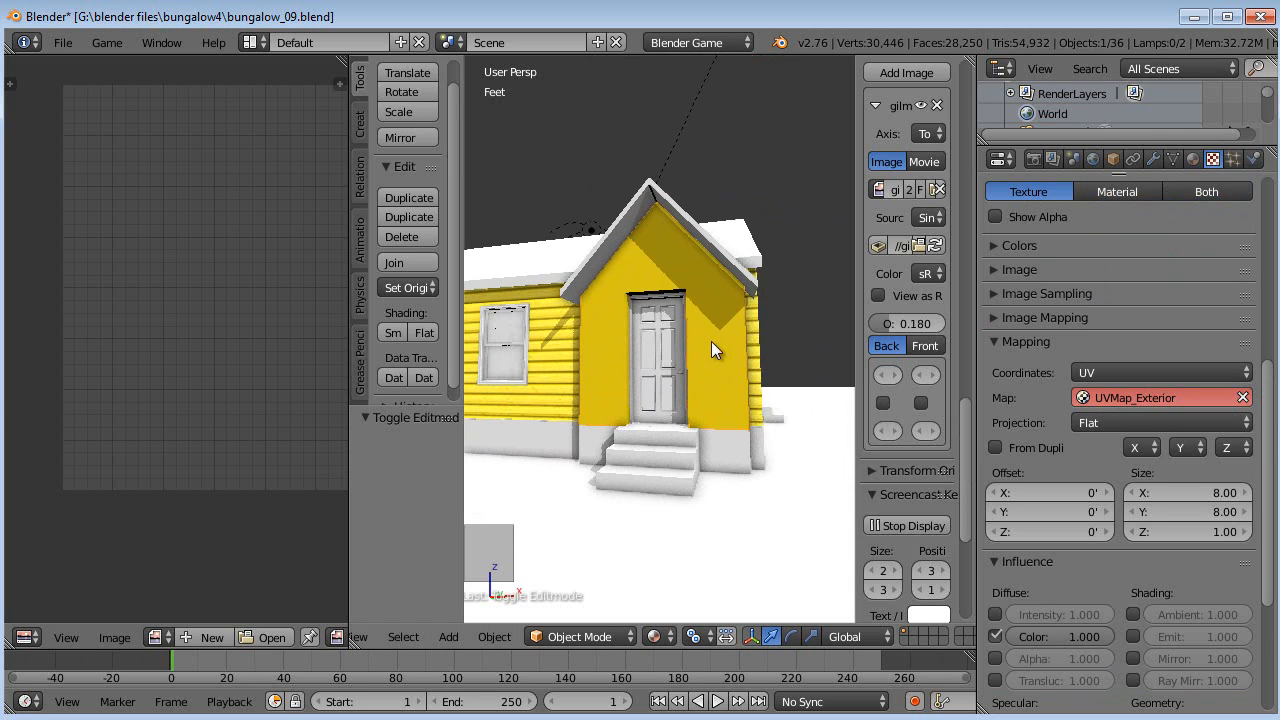
click(1194, 160)
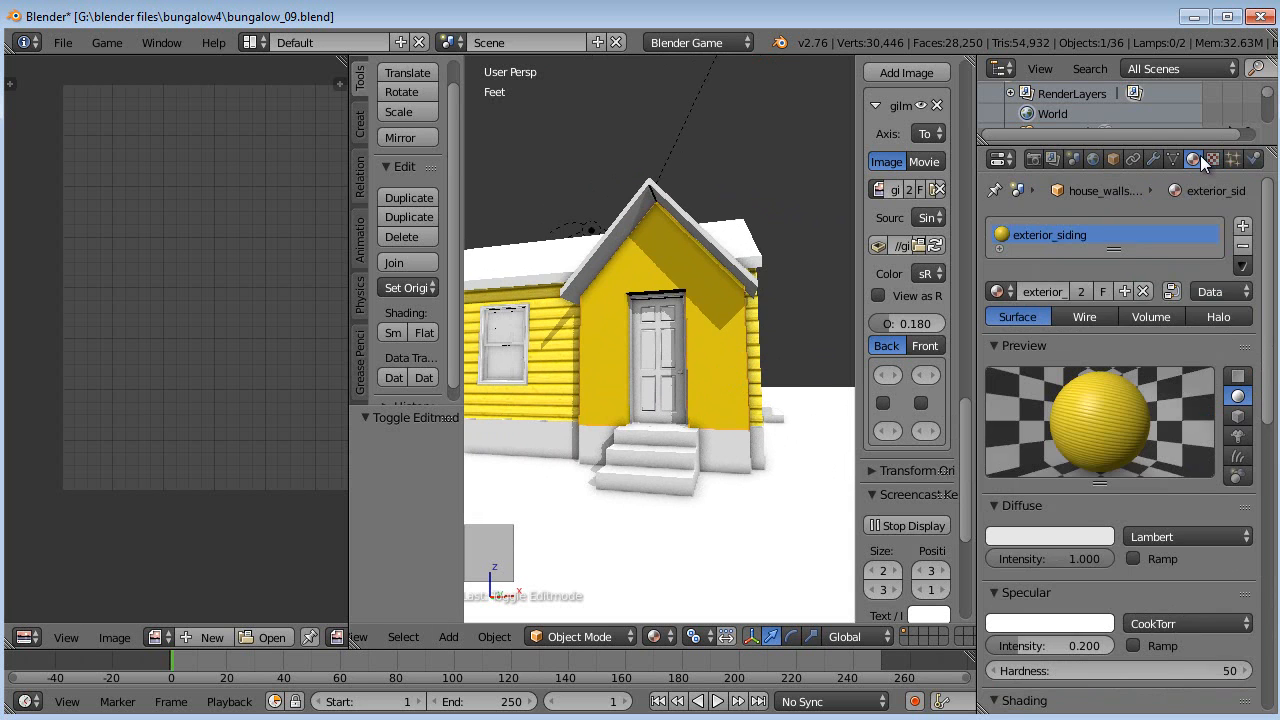
click(1157, 160)
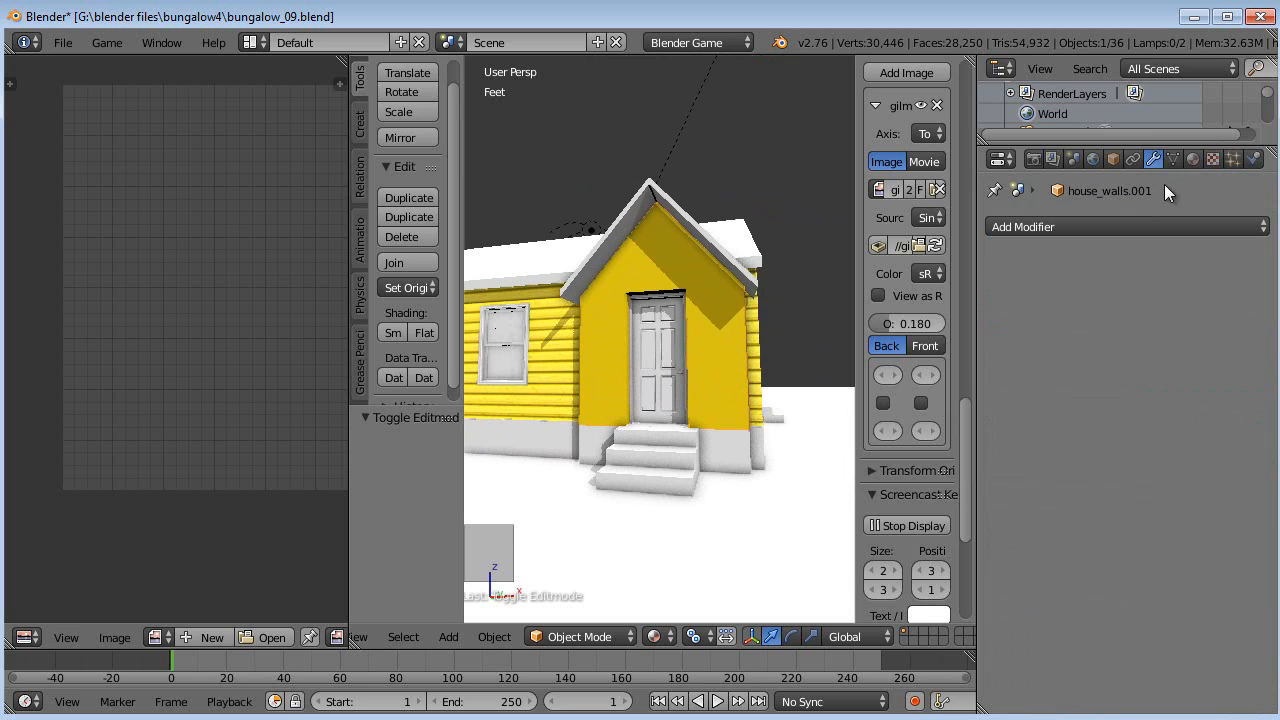
click(1173, 160)
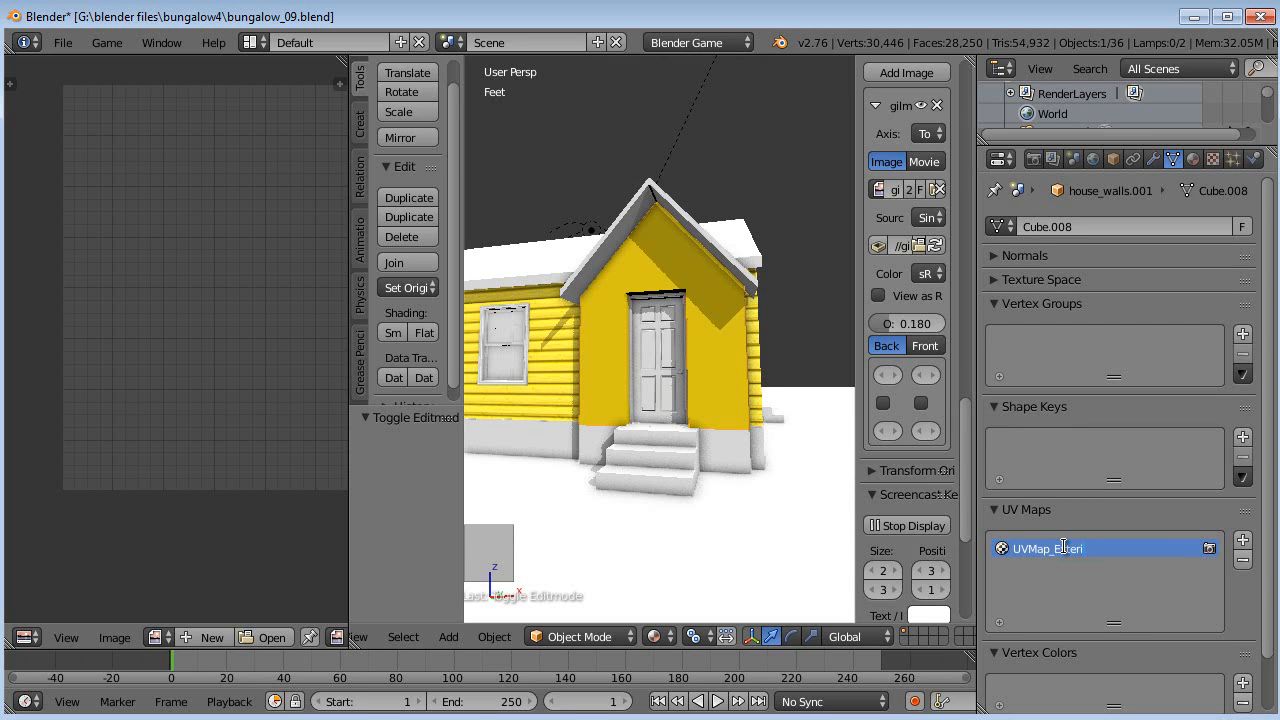
Deselect everything, compare the siding scale on the porch and main walls, and open the texture settings.
key(a)
middle_drag(758, 396, 625, 382)
scroll(615, 391, up, 5)
scroll(630, 386, down, 5)
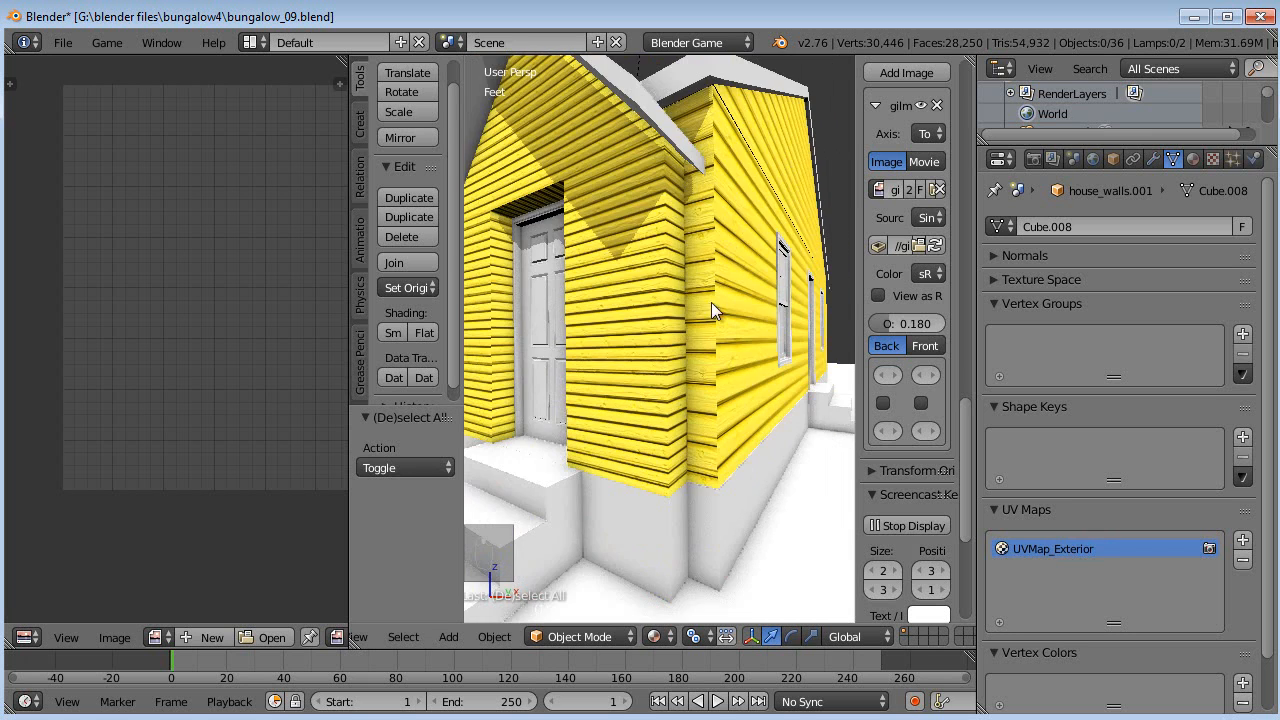
click(1213, 160)
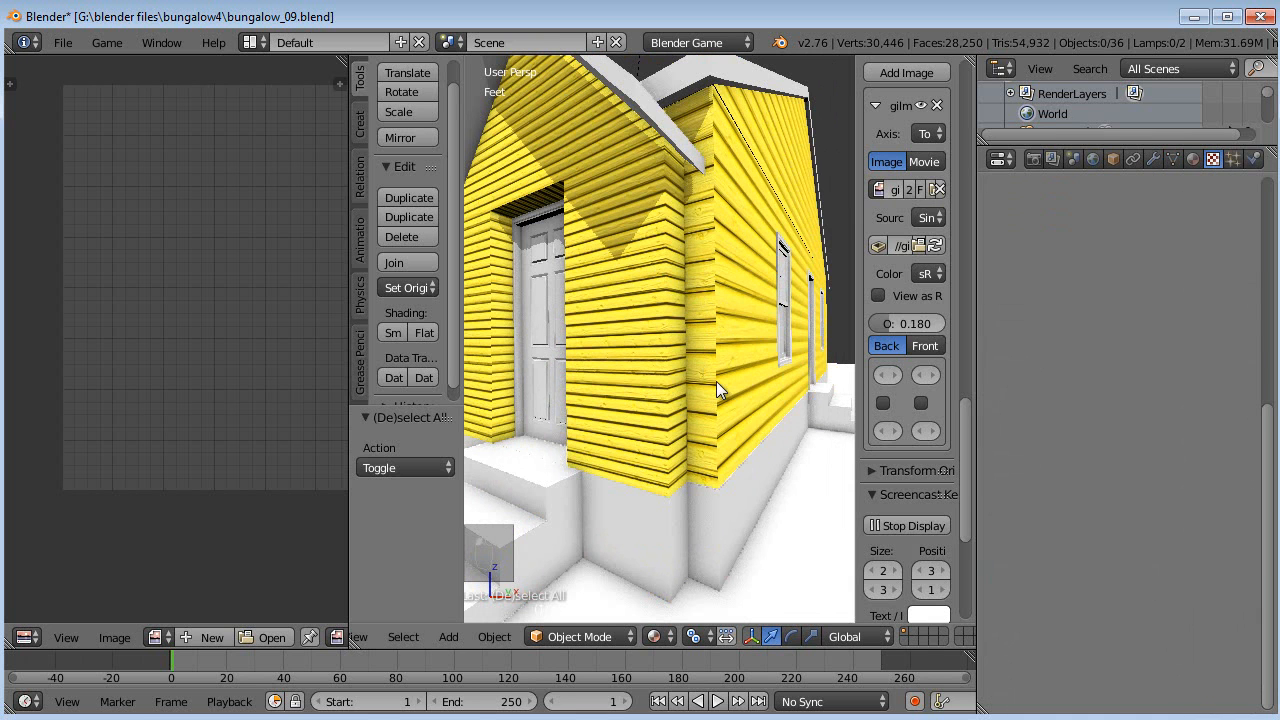
Select the front porch walls and make their exterior_siding material a single-user copy.
right_click(761, 260)
scroll(670, 330, down, 5)
middle_drag(669, 331, 674, 183)
scroll(653, 420, up, 3)
scroll(629, 410, up, 2)
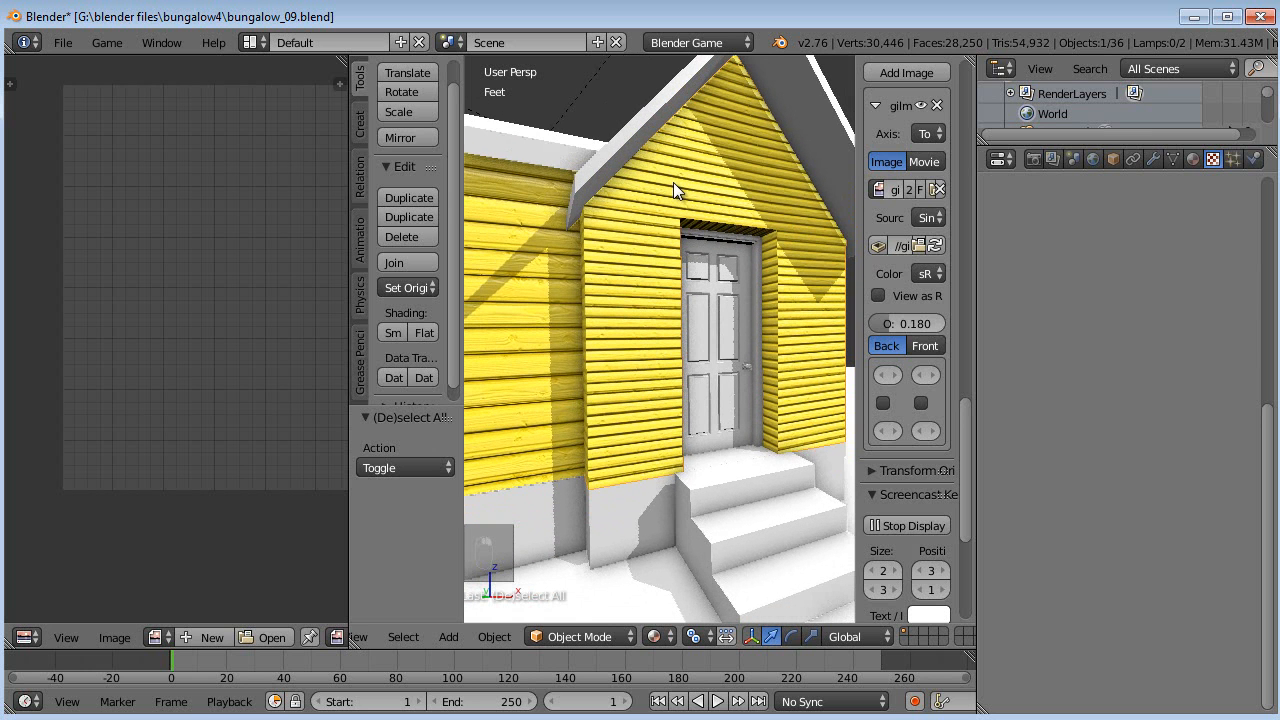
click(1194, 158)
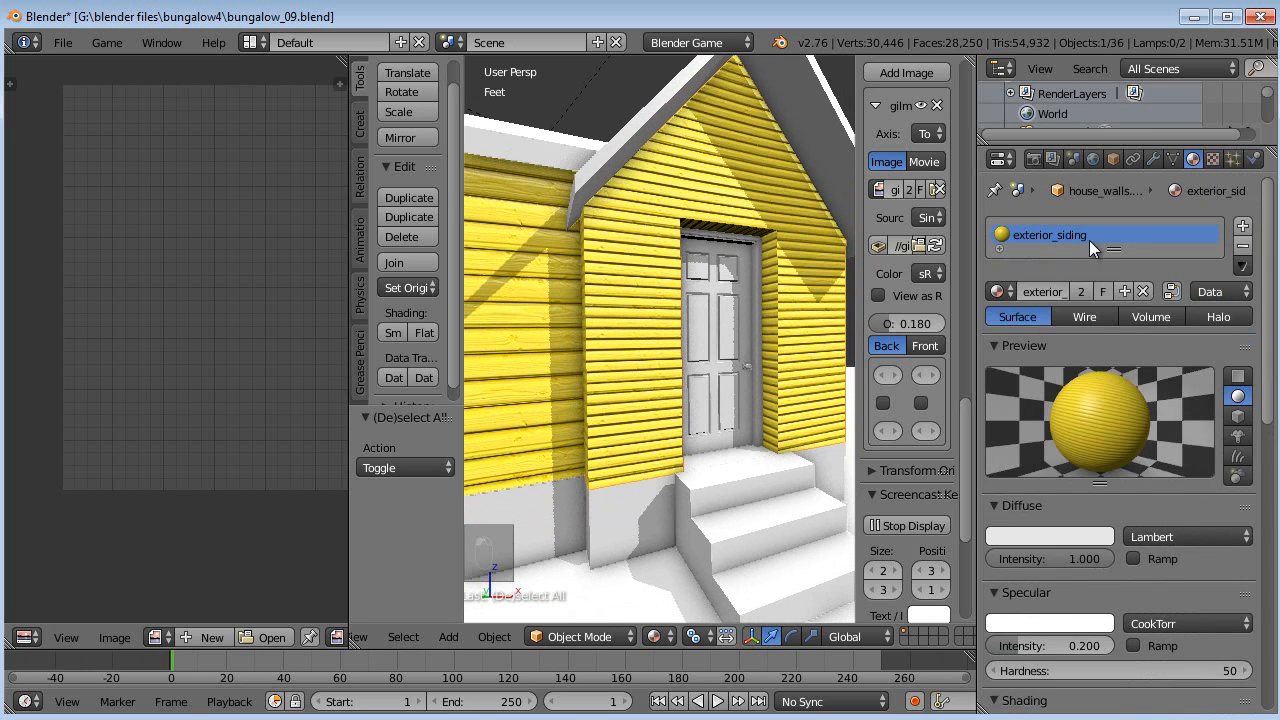
click(1081, 291)
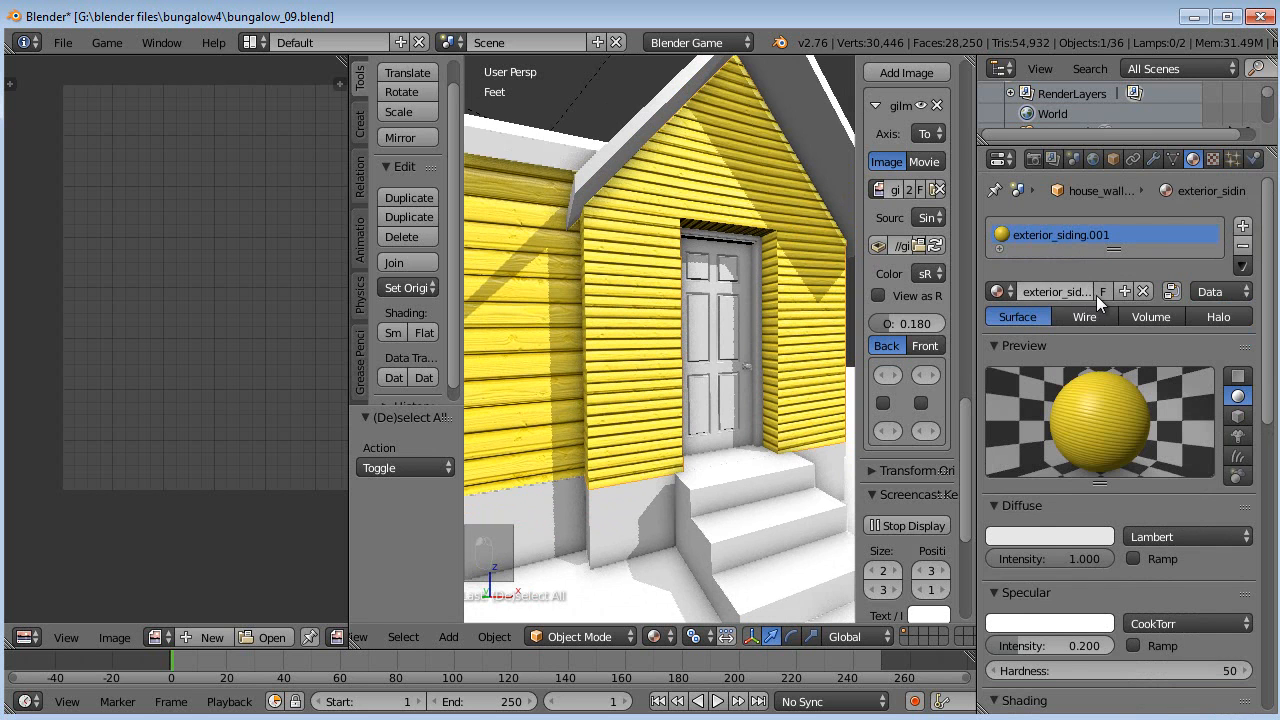
Rename the porch walls' material to exterior_siding_facade.
click(1070, 291)
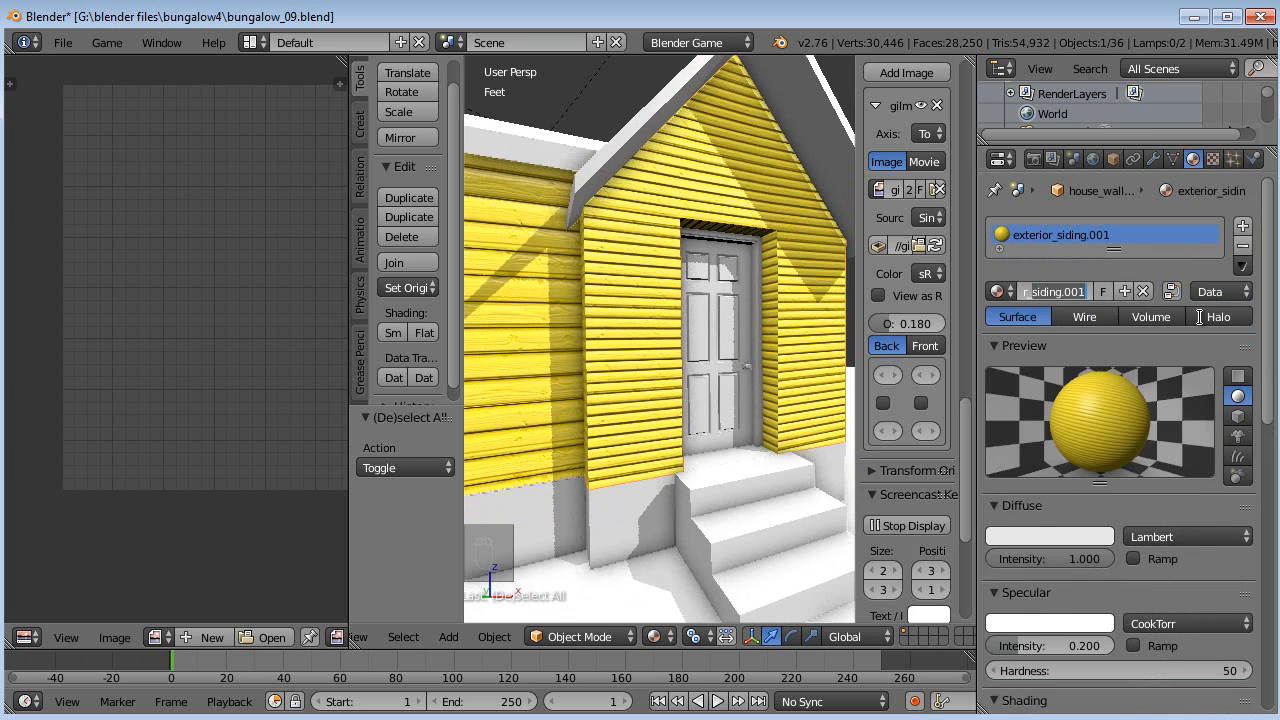
key(Right)
key(BackSpace)
key(BackSpace)
key(BackSpace)
key(BackSpace)
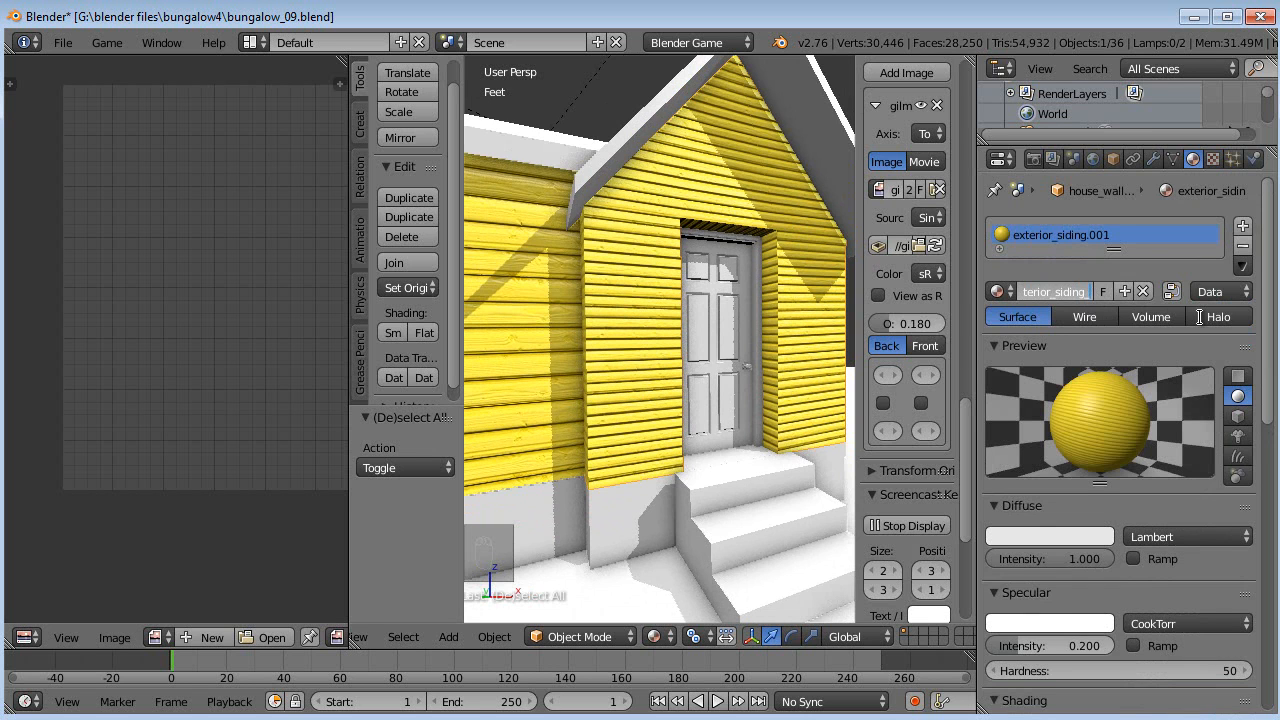
text(_facade)
key(Return)
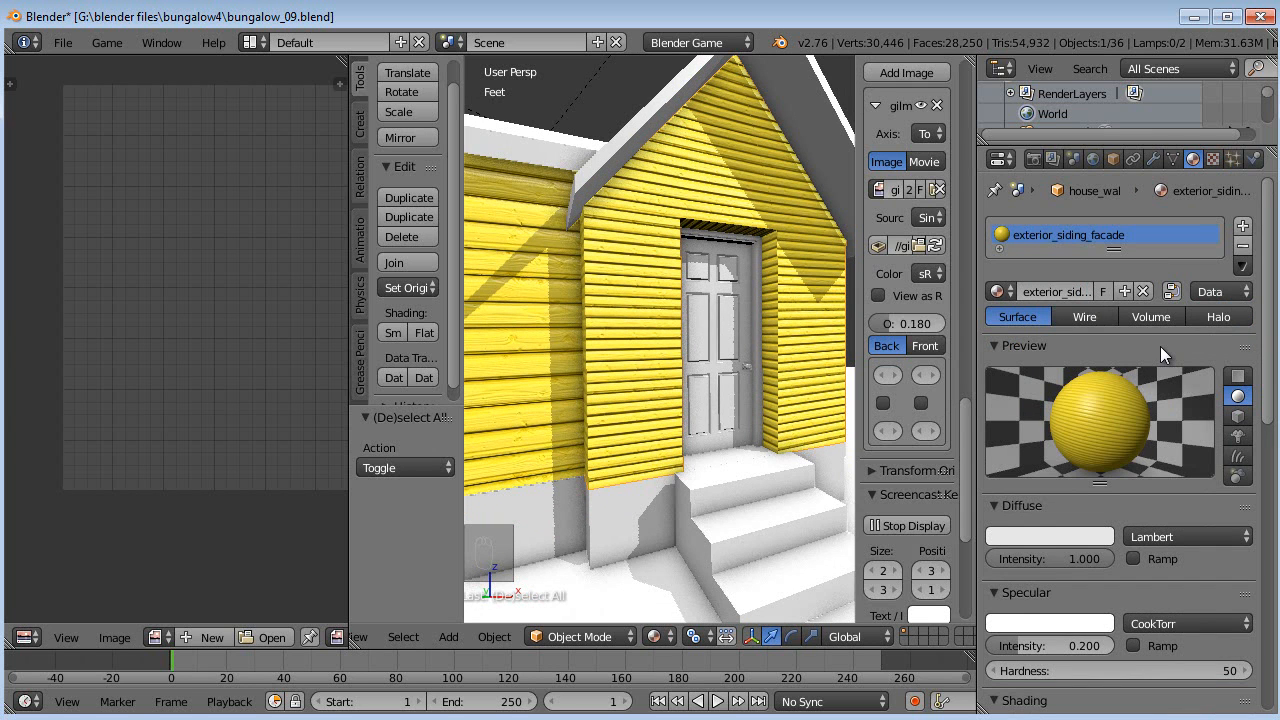
Rename the image texture in the porch walls' material to exterior_siding.
click(1212, 159)
scroll(1130, 345, up, 8)
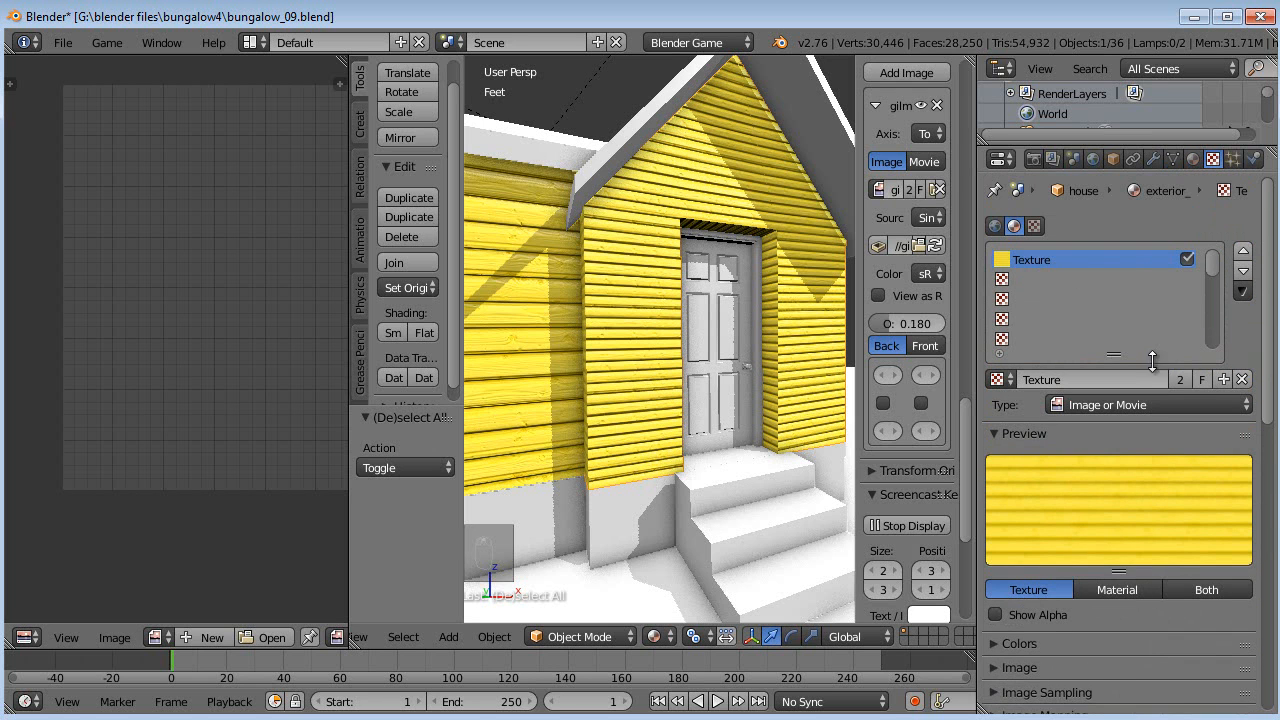
click(1110, 379)
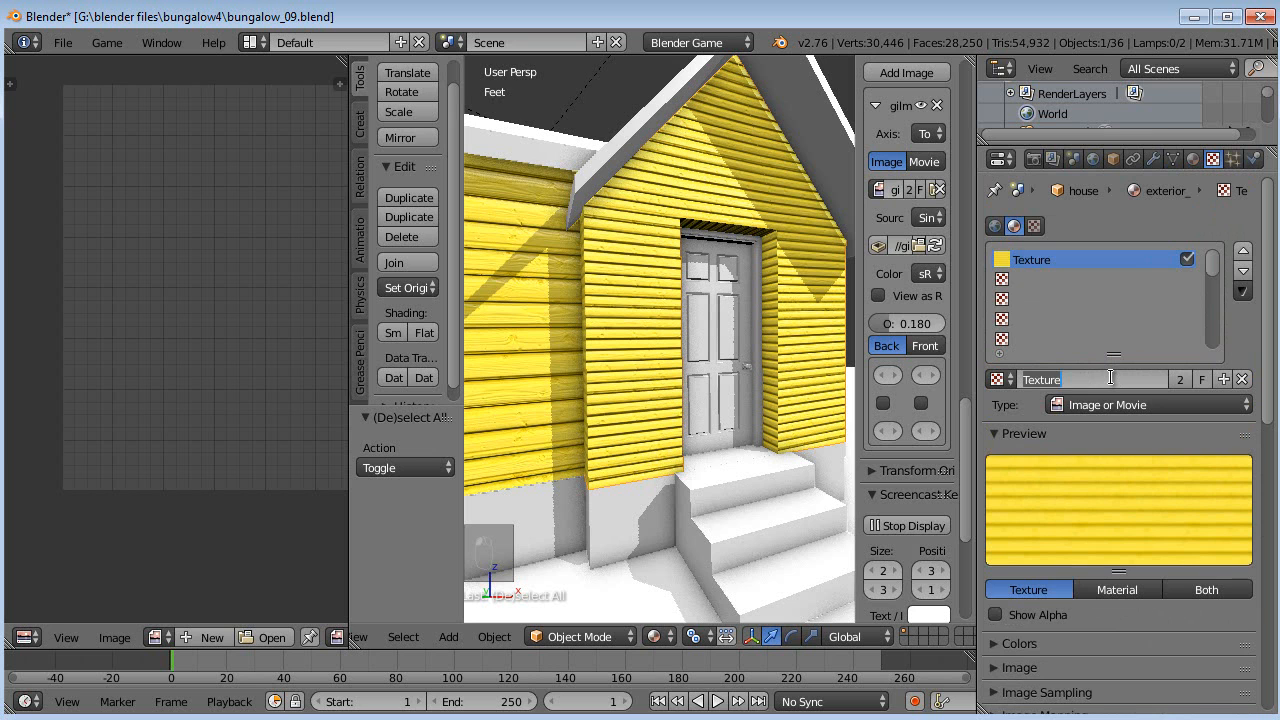
text(exterior_siding)
key(Return)
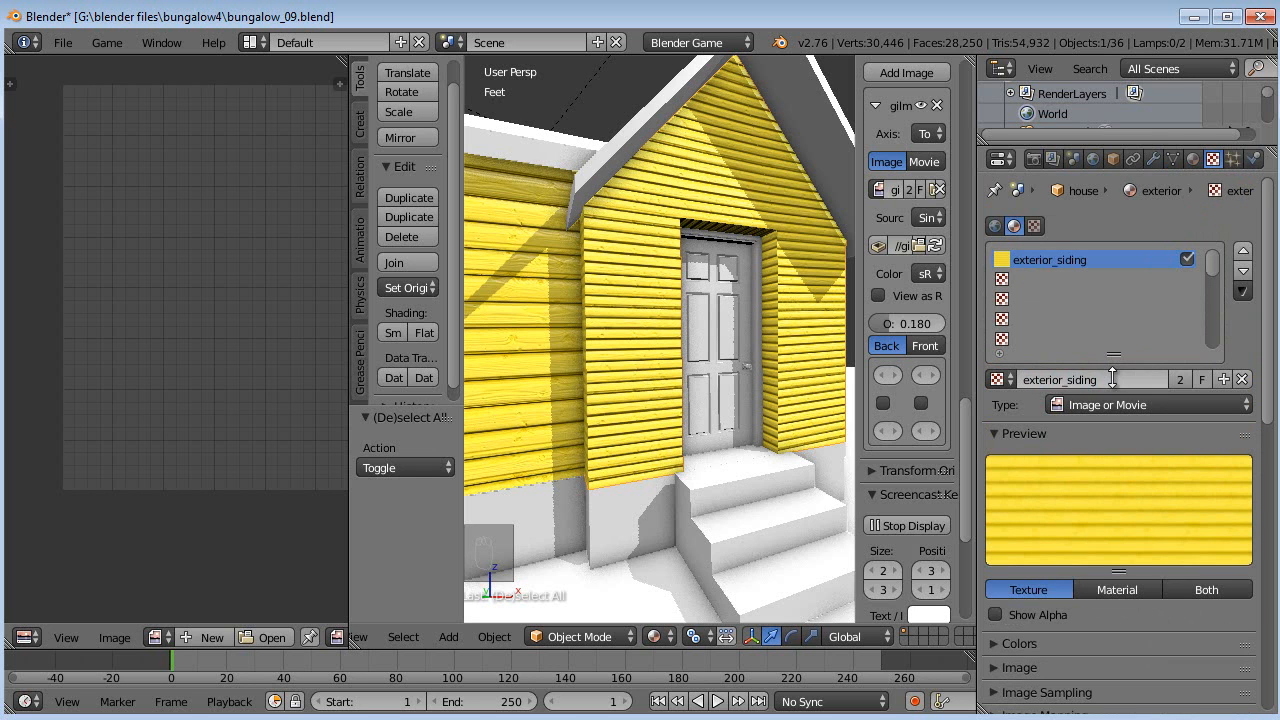
Make the porch walls' siding texture a single-user copy and end its name with 2.
click(1180, 379)
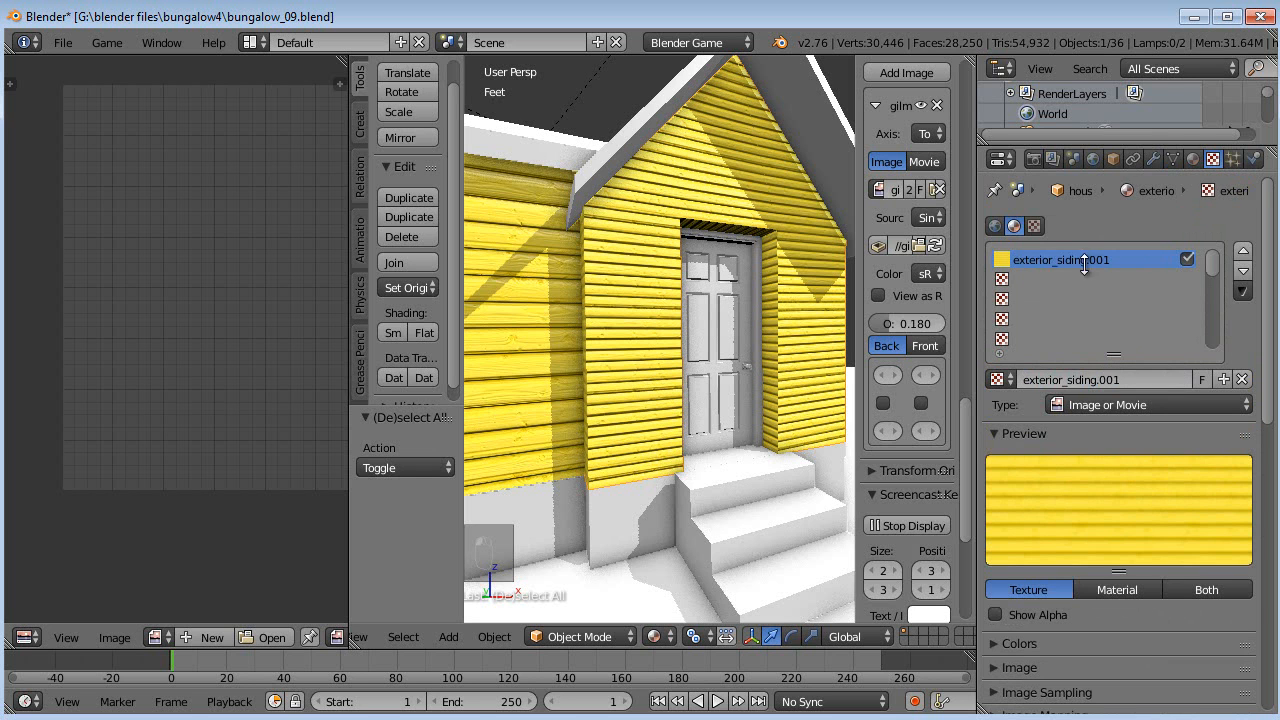
click(1107, 379)
drag(1097, 379, 1182, 380)
text(2)
key(Return)
Set the porch siding texture's mapping size to 5 in X and Y and compare it with the main walls.
middle_drag(1134, 420, 1116, 225)
scroll(1097, 481, down, 2)
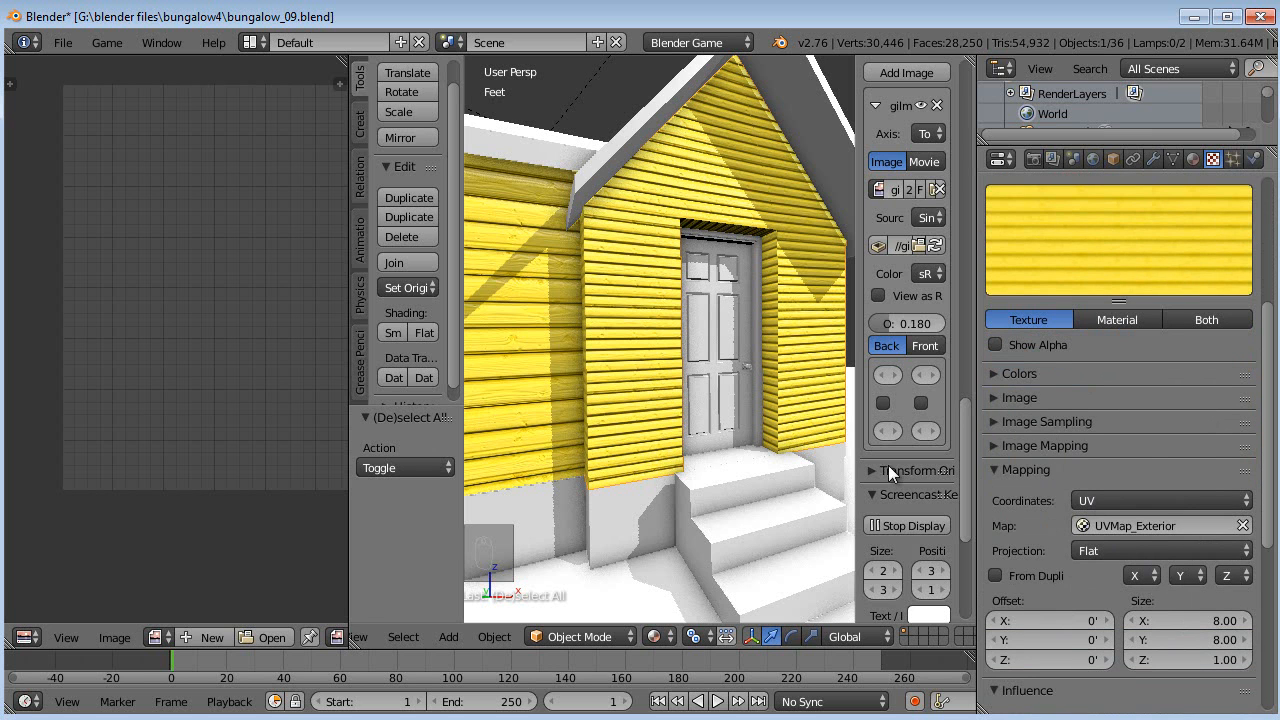
scroll(607, 350, down, 2)
scroll(610, 367, up, 4)
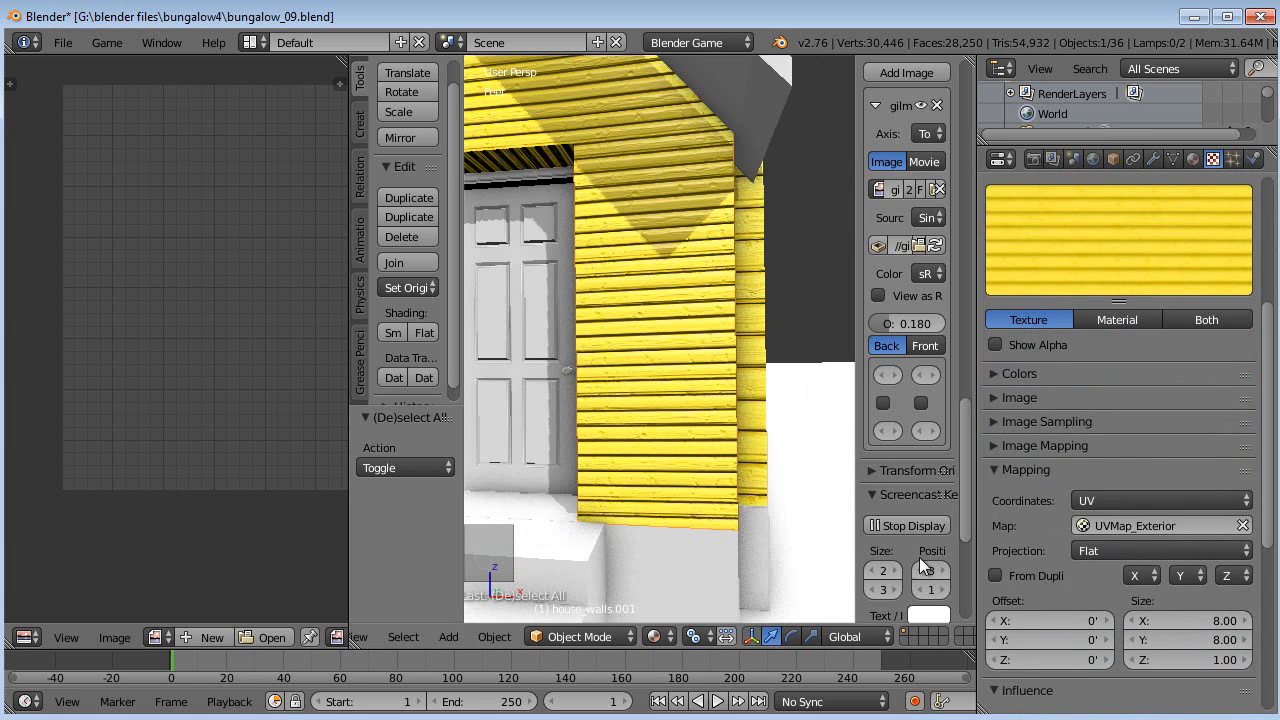
click(1163, 621)
text(5)
key(Return)
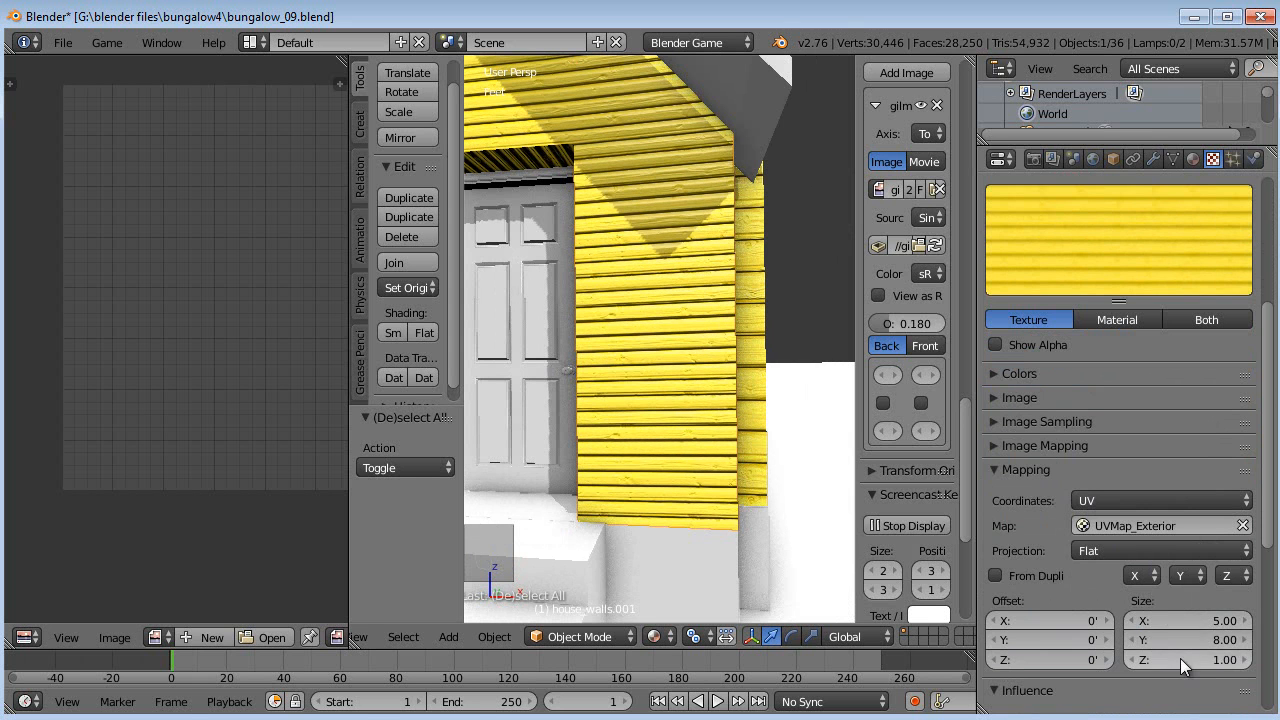
click(1181, 640)
middle_drag(637, 402, 683, 261)
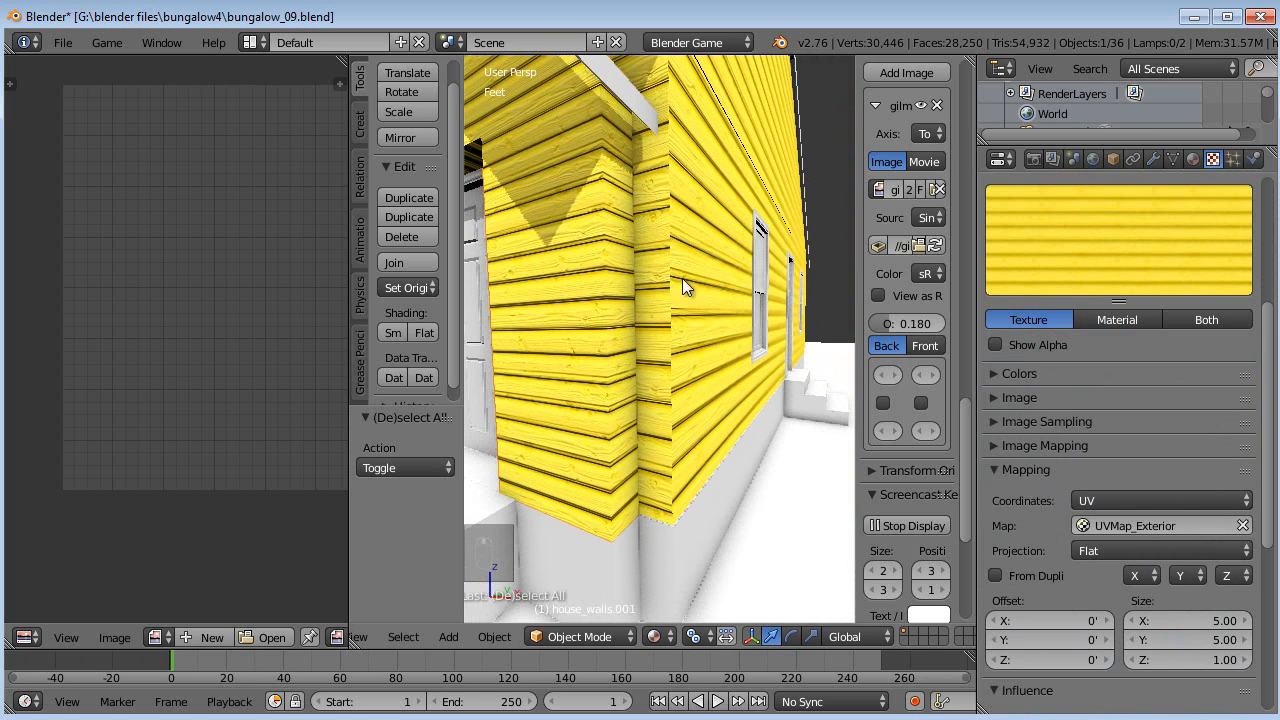
Set the porch siding texture's mapping size to 4 in X and Y.
click(1183, 621)
text(4)
key(Tab)
text(4)
key(Return)
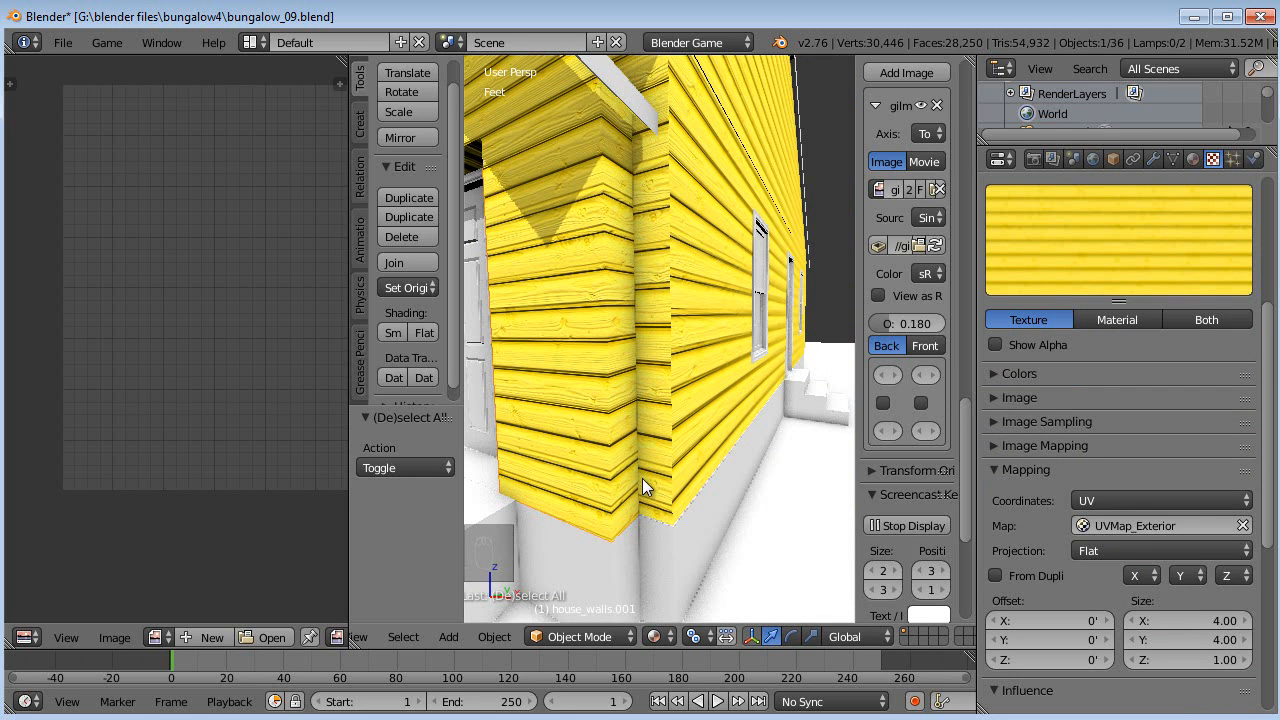
Set the porch siding texture's mapping size to 3 in X and Y and its Y offset to 1.32".
click(1182, 619)
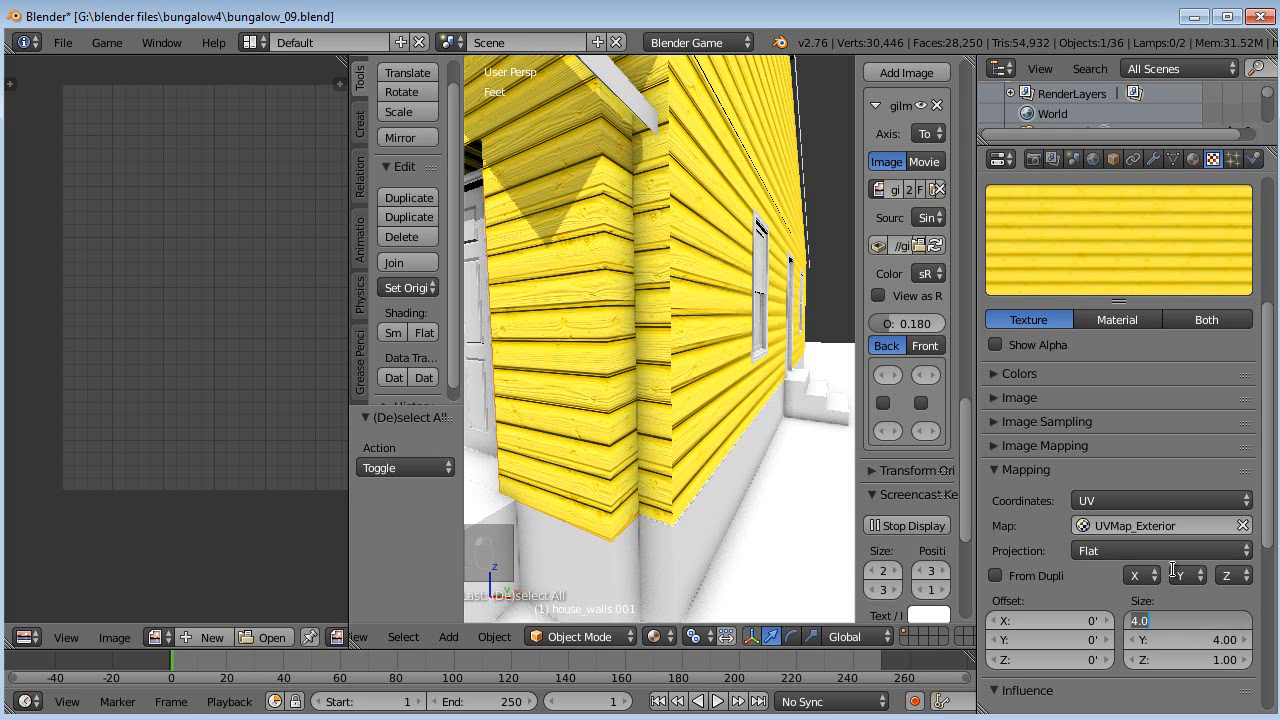
text(3)
key(Tab)
text(3)
key(Return)
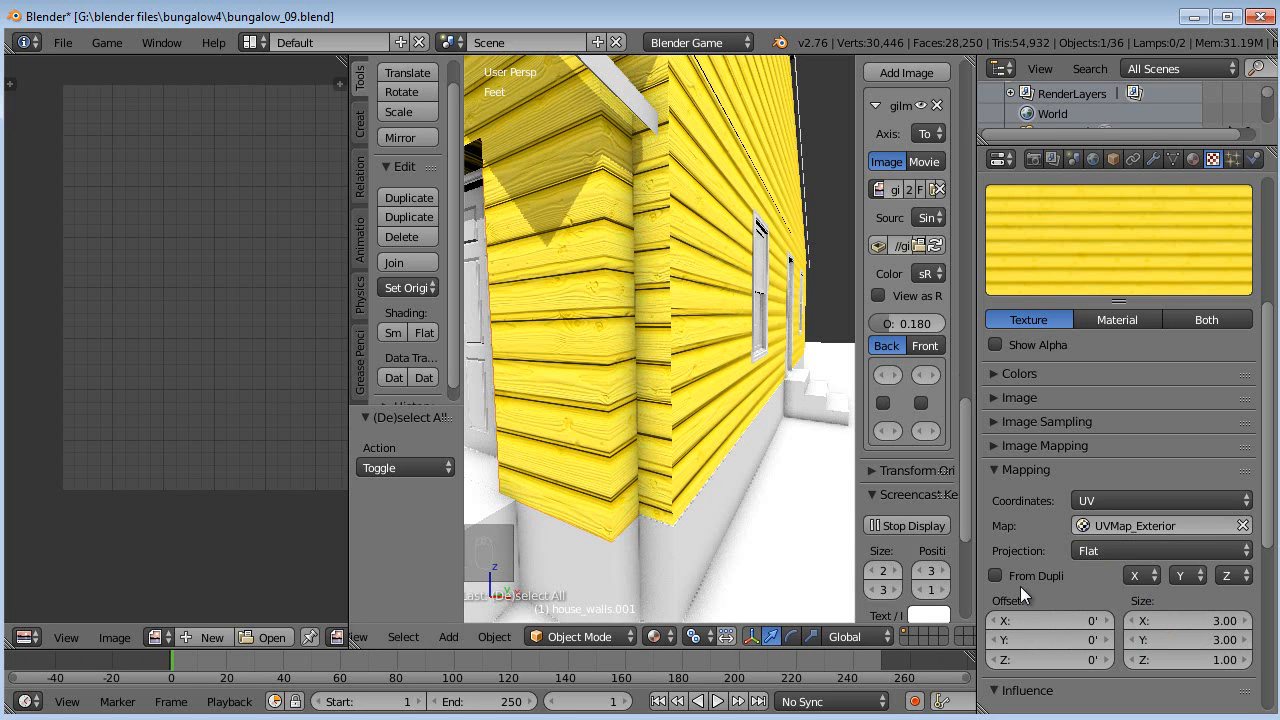
drag(1029, 640, 1043, 639)
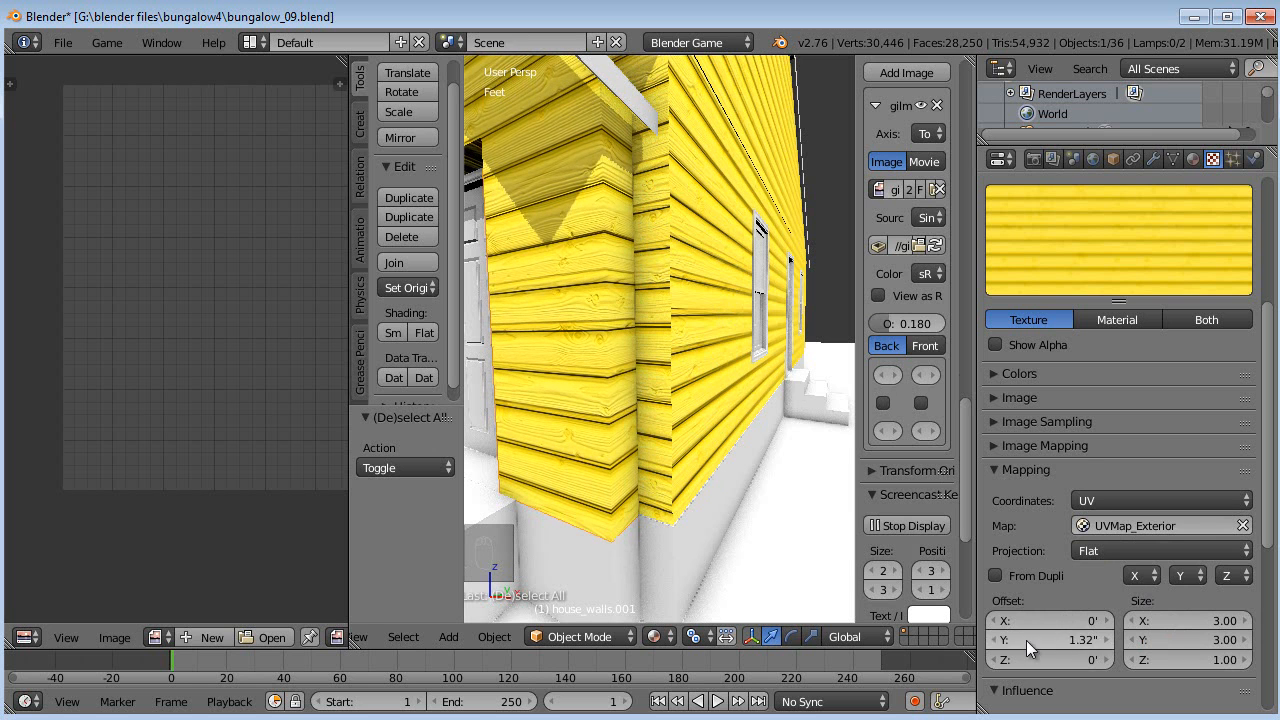
Set the porch siding texture's mapping size to 3.5 in X and Y and its Y offset to 2.16".
click(1195, 620)
text(3.5)
key(Tab)
text(3)
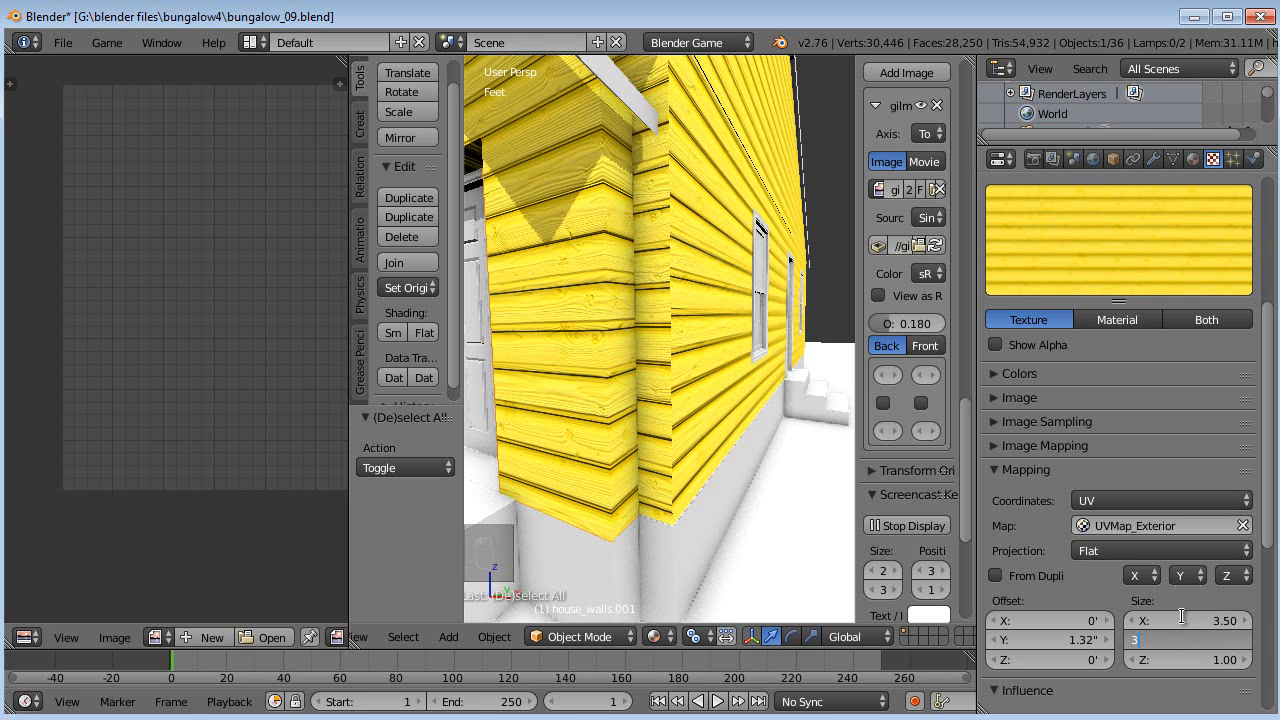
text(.5)
key(Return)
drag(1068, 636, 1075, 637)
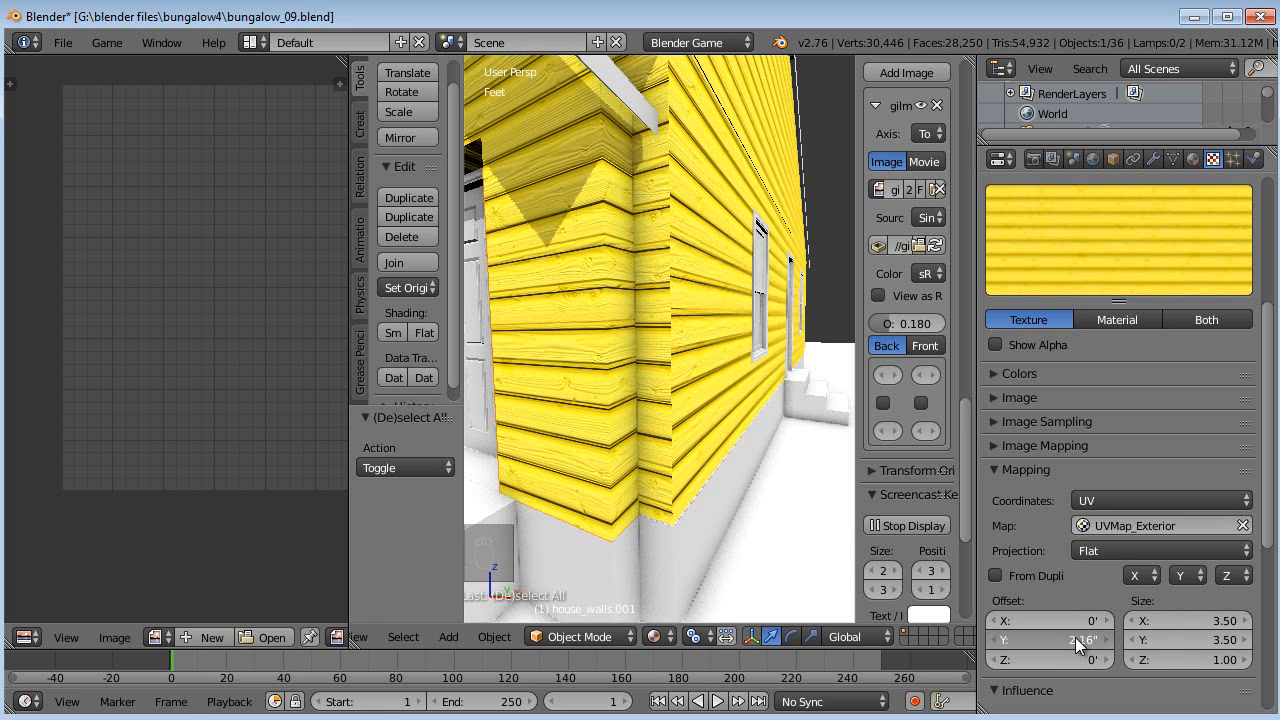
Deselect everything, check the siding across the whole house, and save the file over the existing version.
scroll(683, 458, down, 6)
middle_drag(445, 403, 675, 393)
scroll(673, 386, down, 3)
key(a)
scroll(694, 344, up, 2)
middle_drag(694, 344, 675, 340)
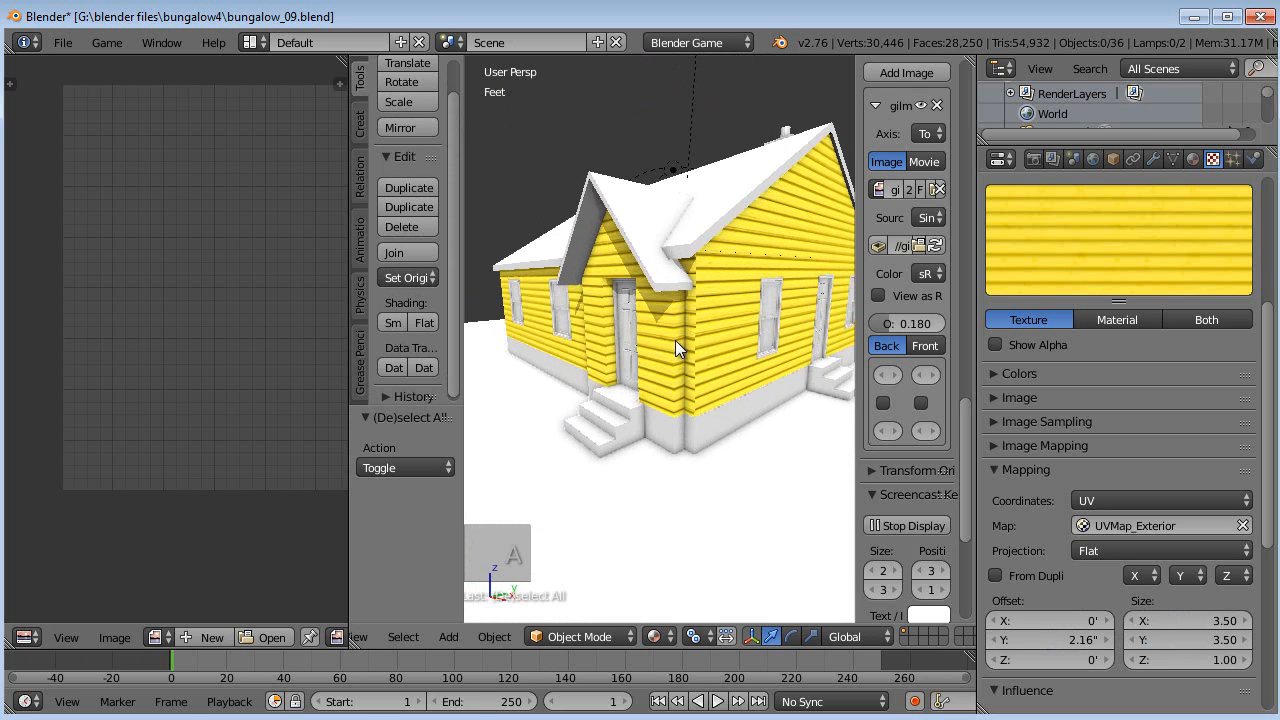
key(ctrl+s)
click(675, 340)
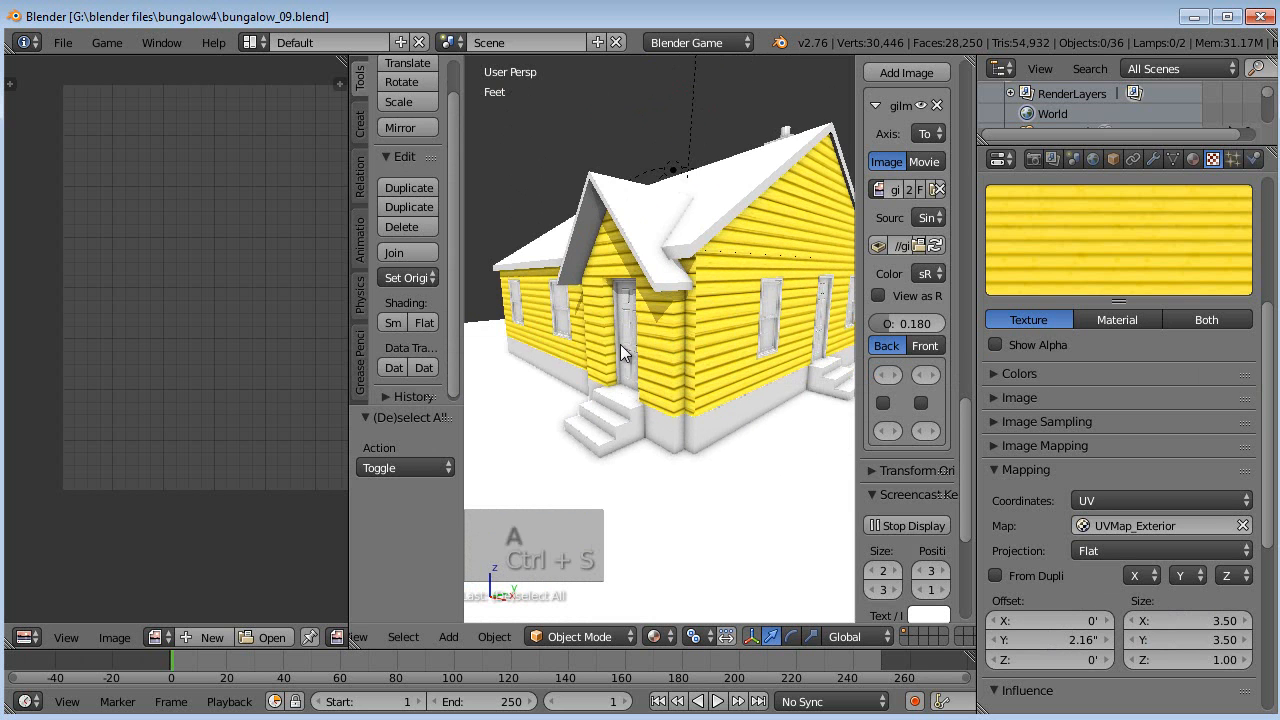
Hide the main roof, the porch roof and the ceiling to expose the interior rooms.
middle_drag(567, 420, 745, 440)
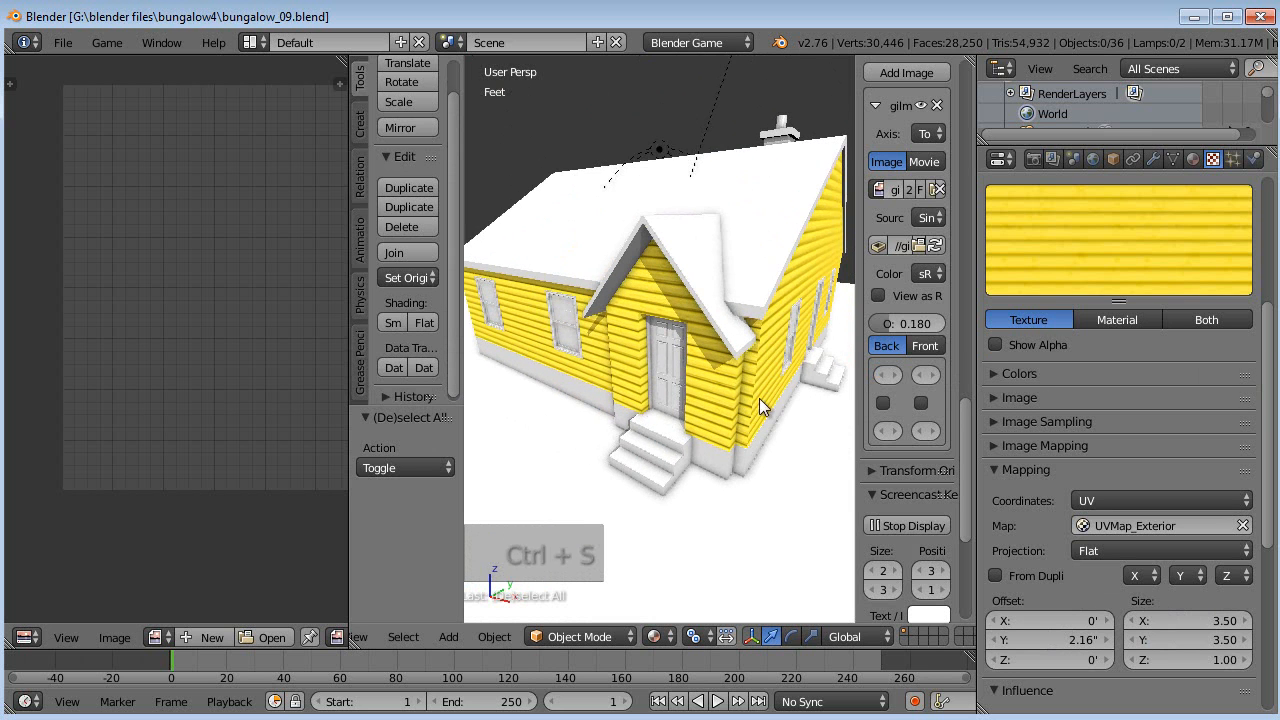
right_click(720, 197)
key(h)
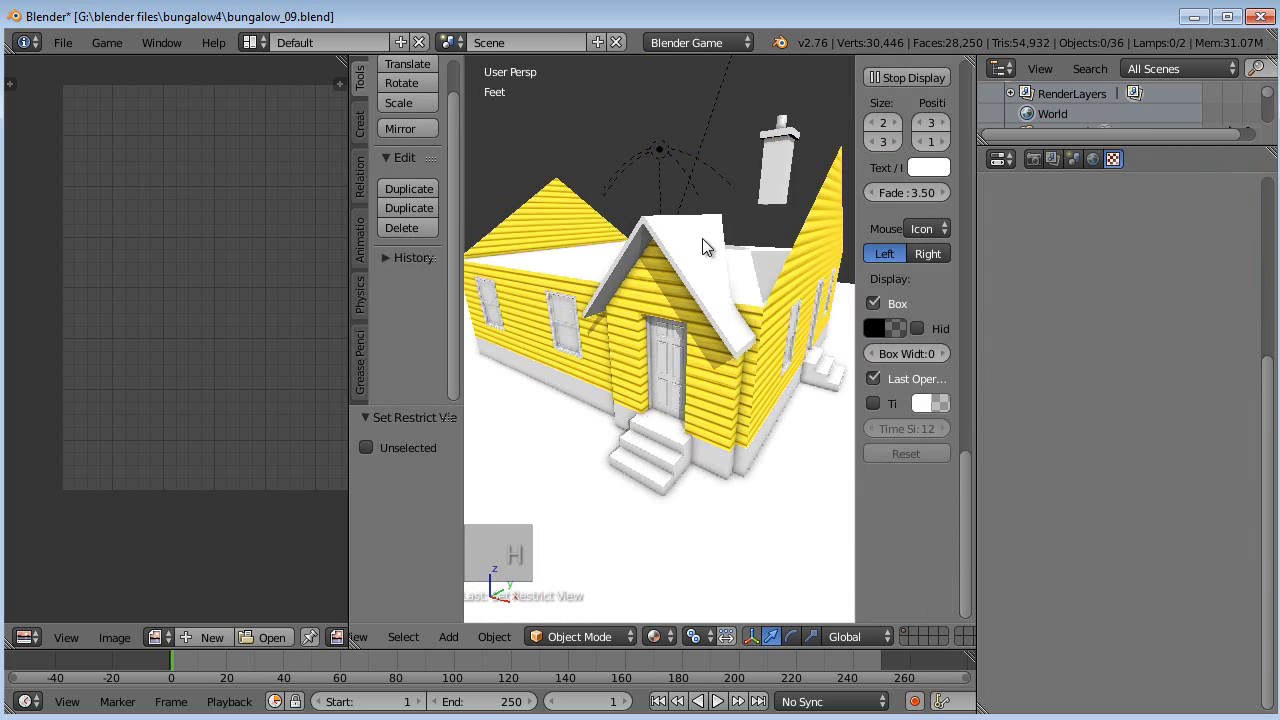
right_click(702, 238)
key(h)
middle_drag(676, 263, 850, 272)
right_click(508, 286)
key(h)
Select the main house walls and add a second material slot with a new material named interior_stucco.
middle_drag(703, 310, 748, 329)
right_click(772, 314)
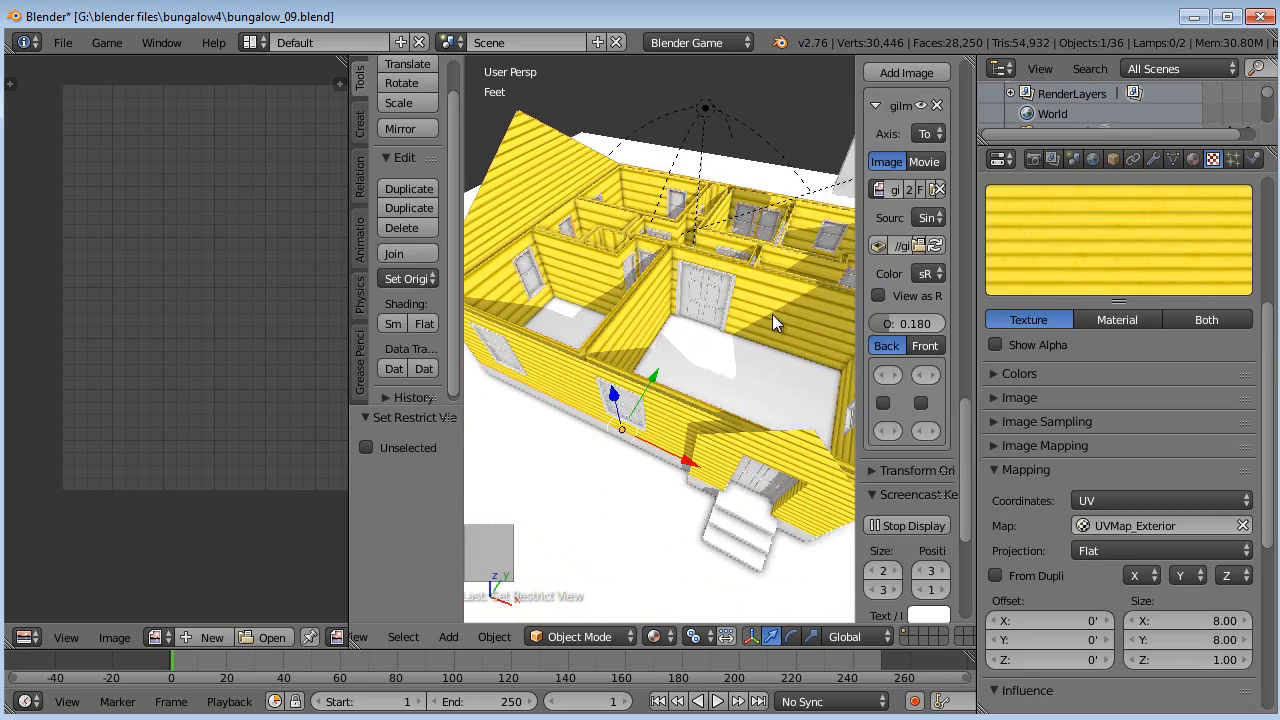
click(1193, 160)
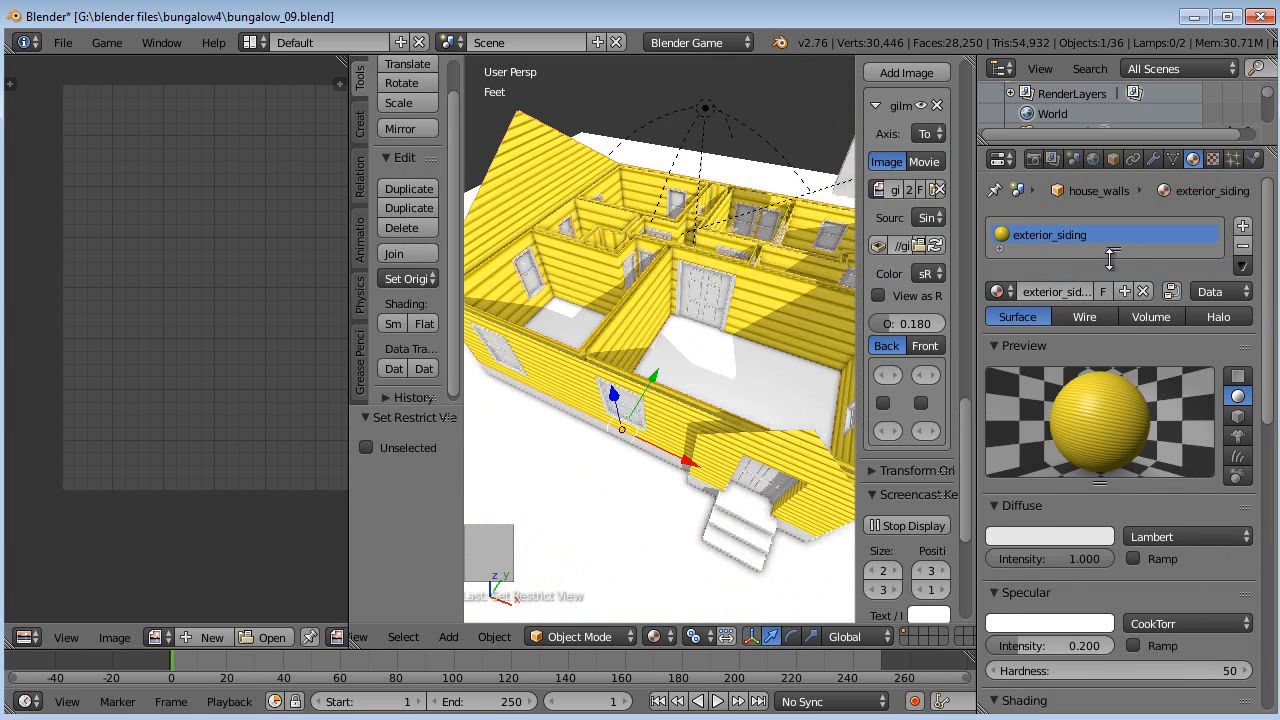
drag(1110, 254, 1111, 258)
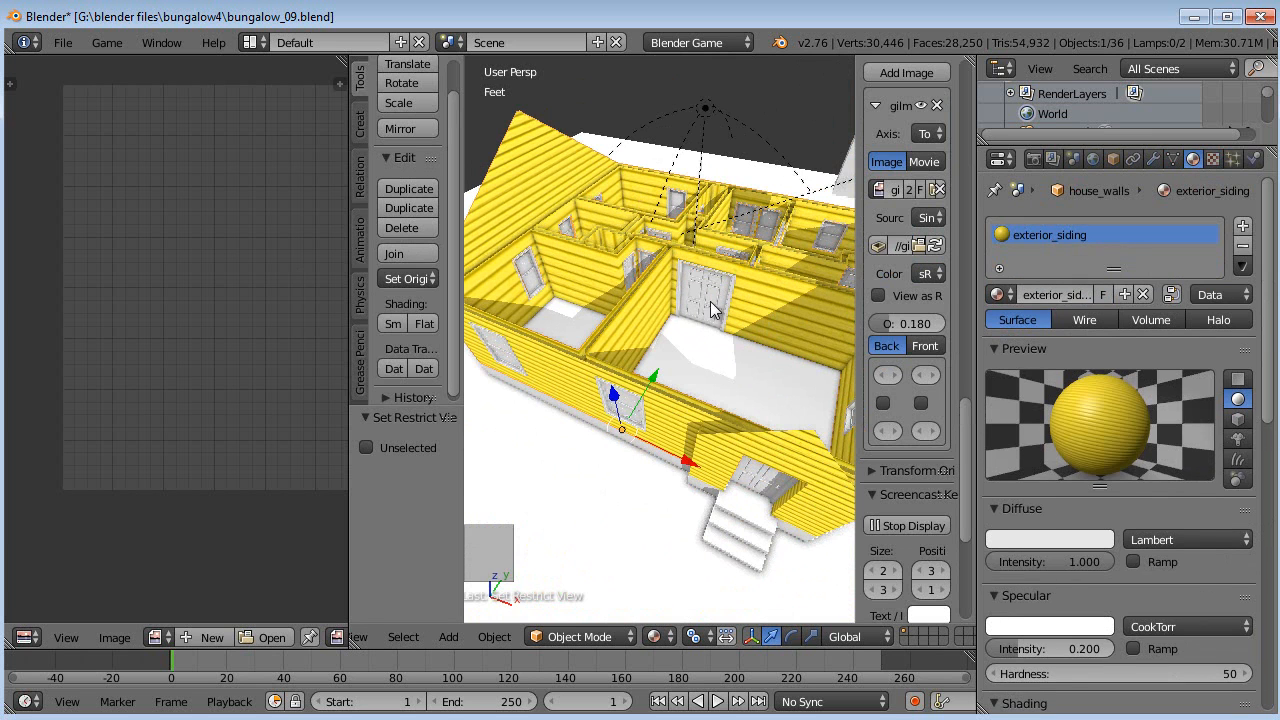
click(1243, 227)
click(1062, 338)
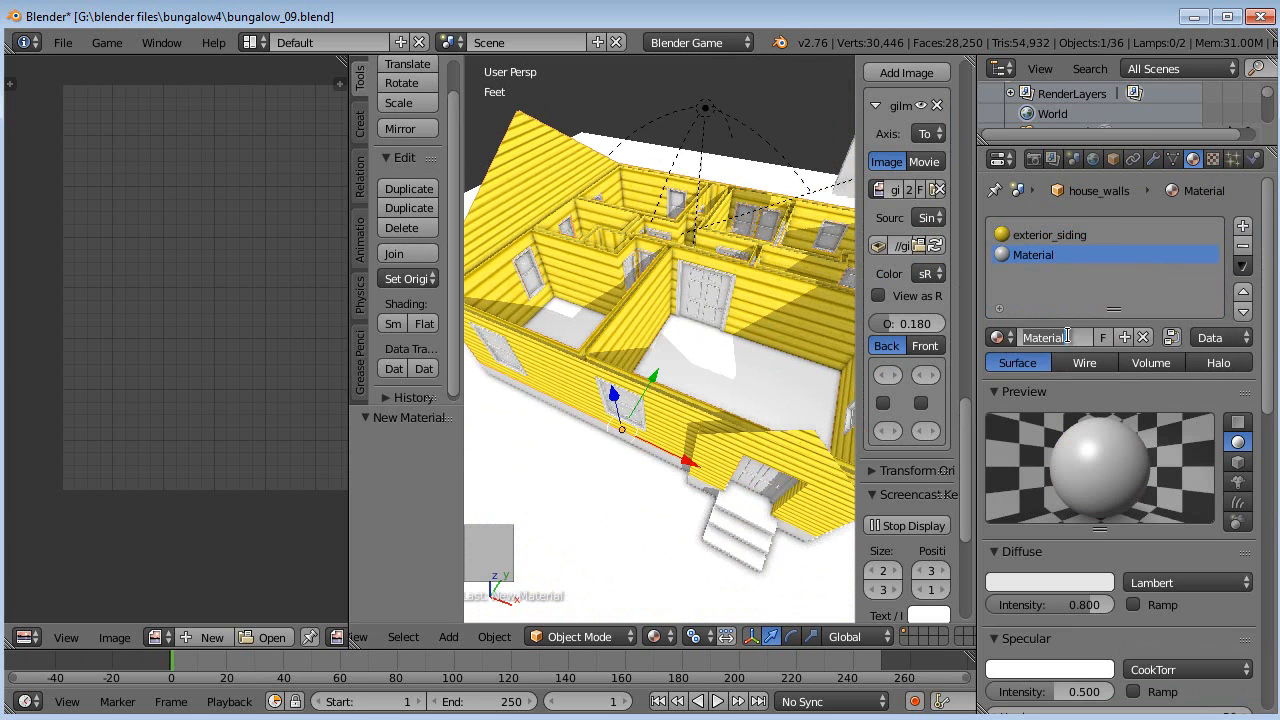
key(BackSpace)
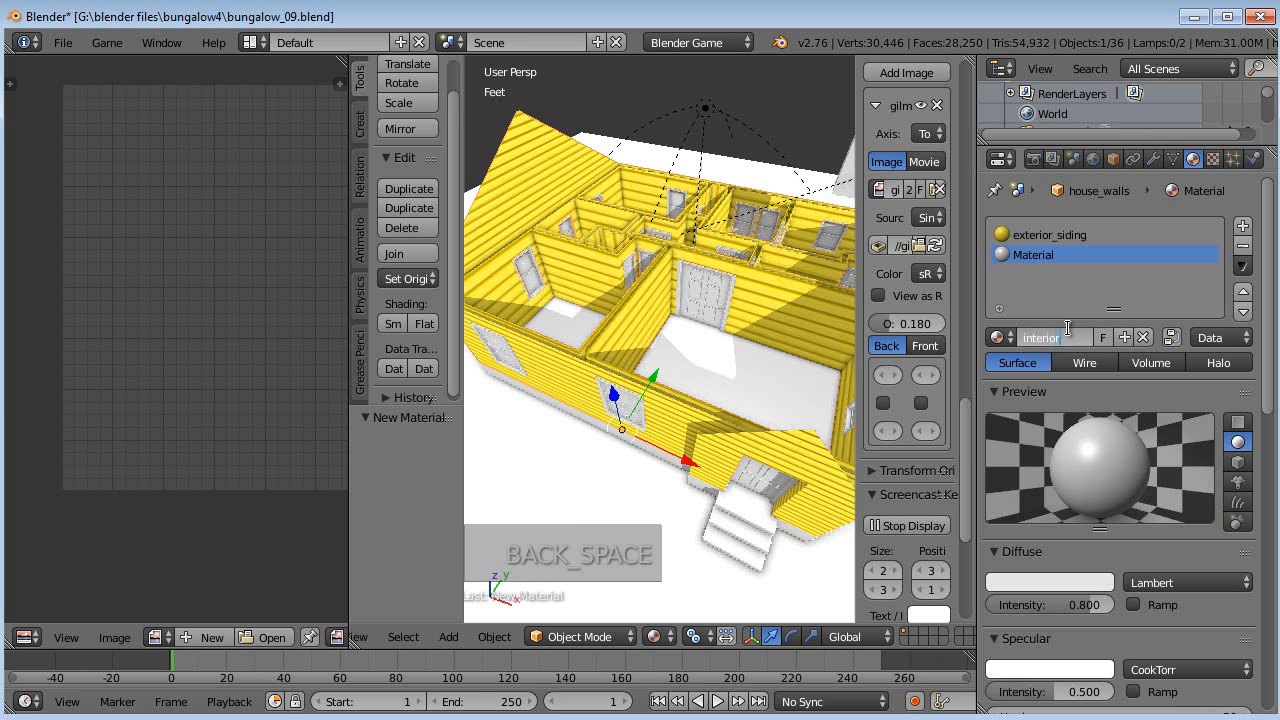
key(BackSpace)
key(BackSpace)
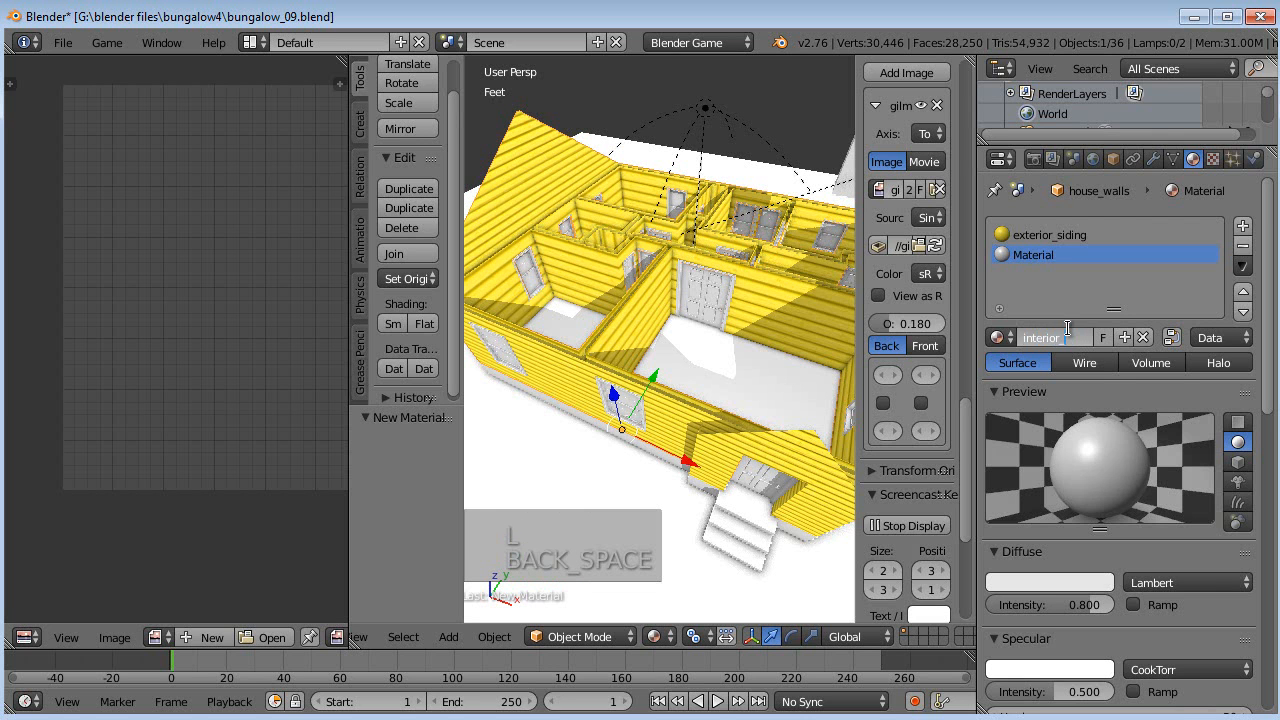
text(_stucco)
key(Return)
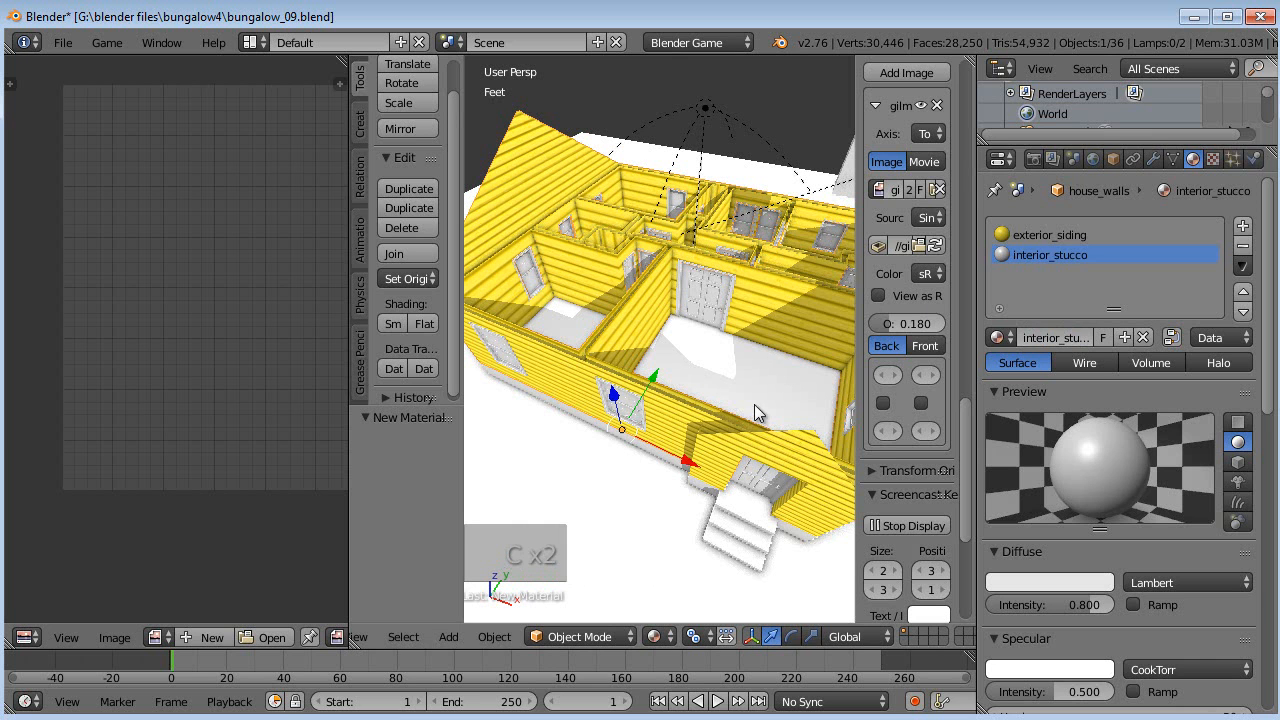
Switch to Textures.com in the web browser and search the texture library for stucco.
click(1060, 719)
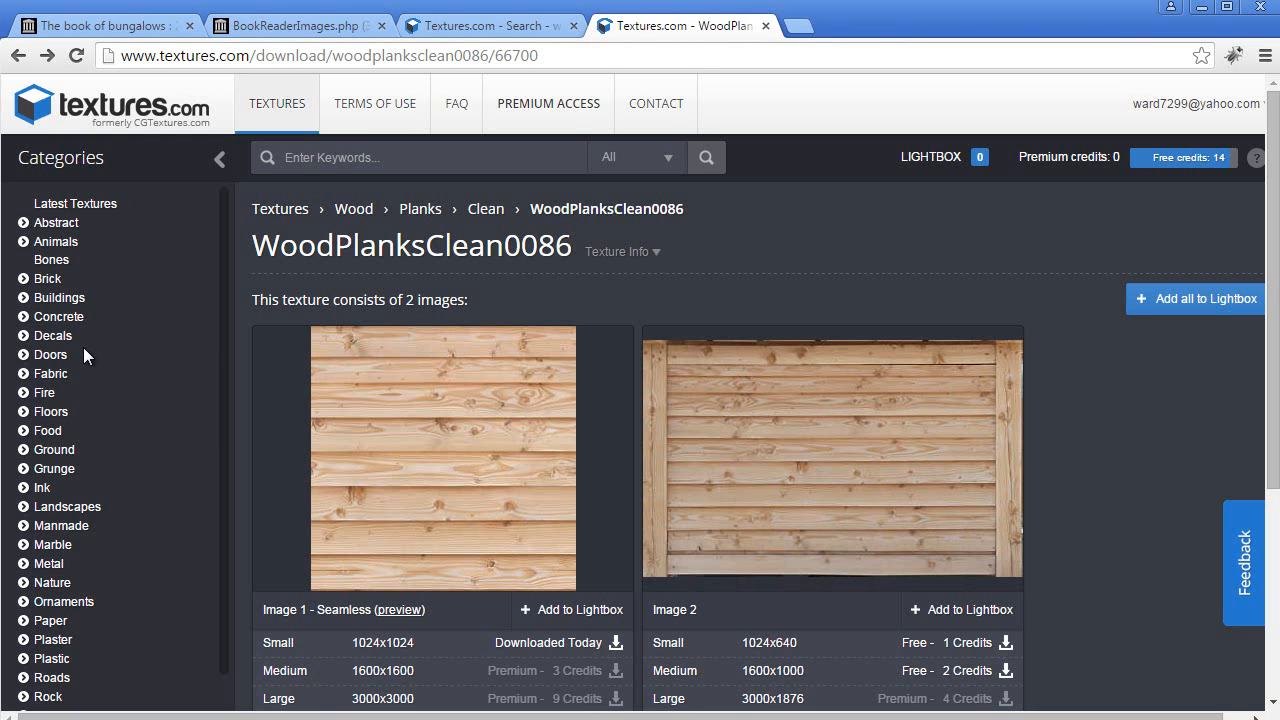
scroll(114, 390, down, 2)
scroll(125, 375, up, 2)
key(Return)
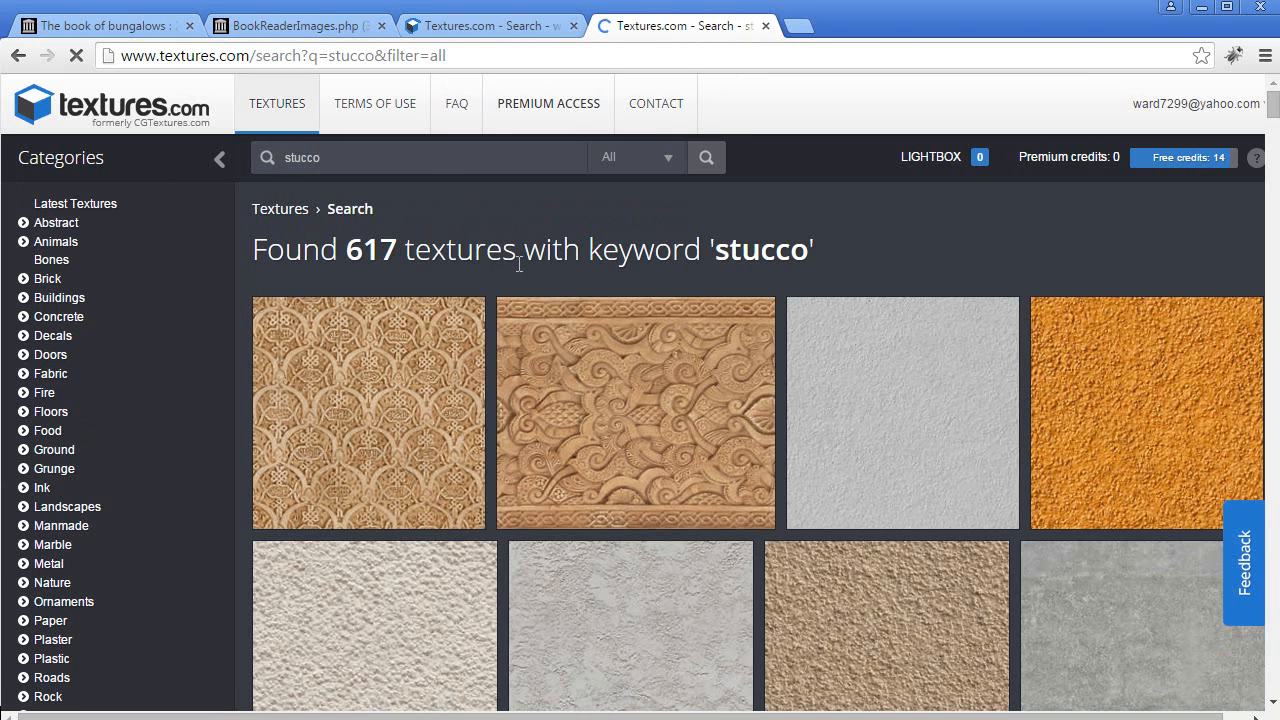
Look through the first stucco results and open the coarse grey texture ConcreteStucco0081 in the background.
scroll(606, 290, down, 2)
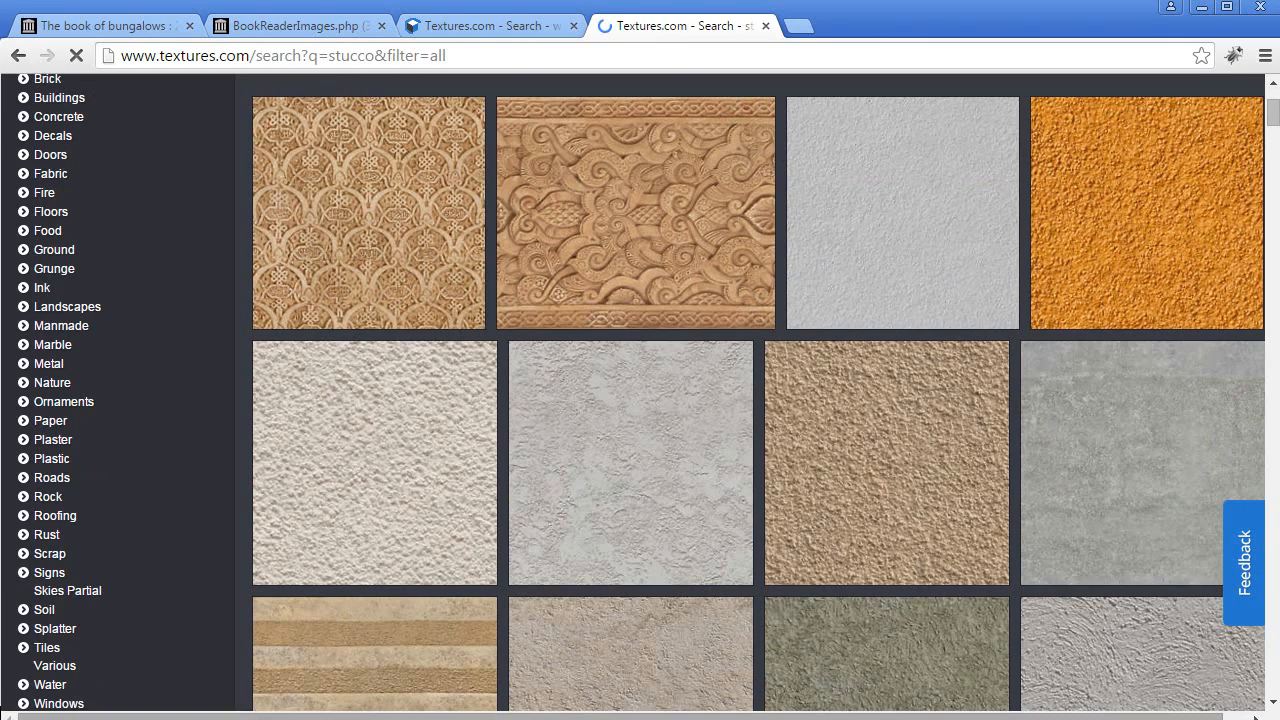
scroll(727, 520, down, 2)
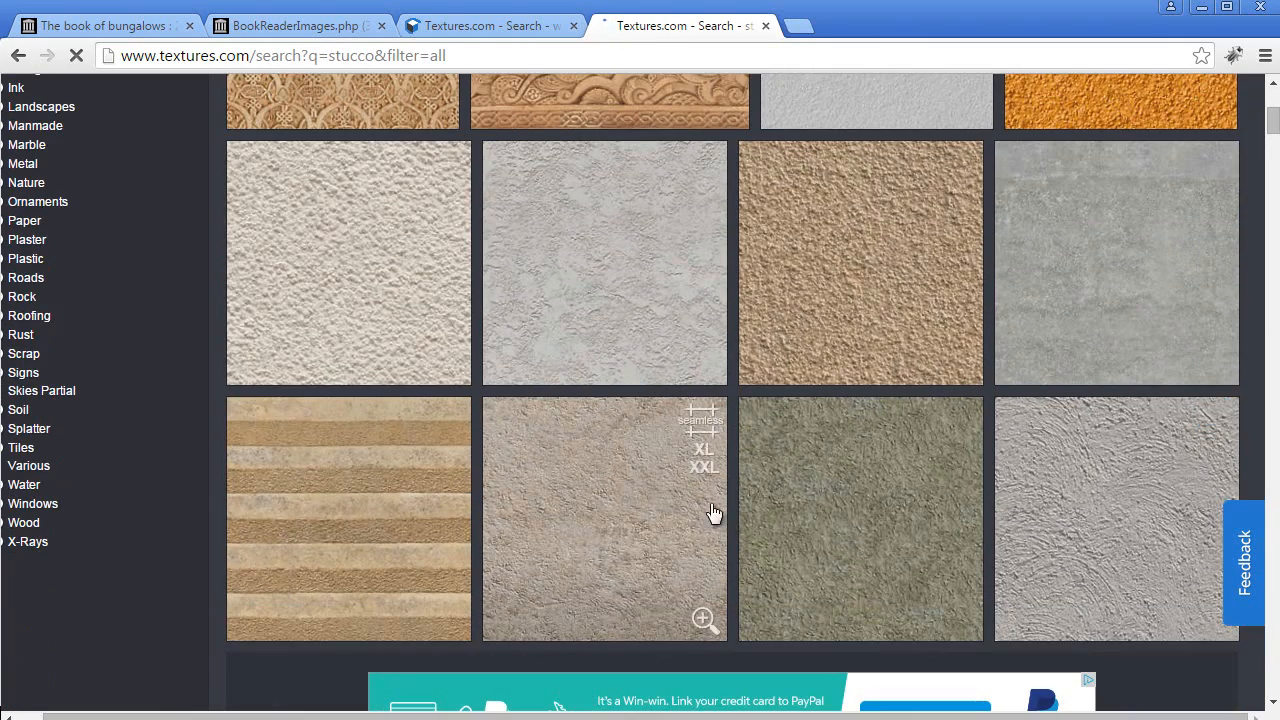
scroll(676, 457, down, 6)
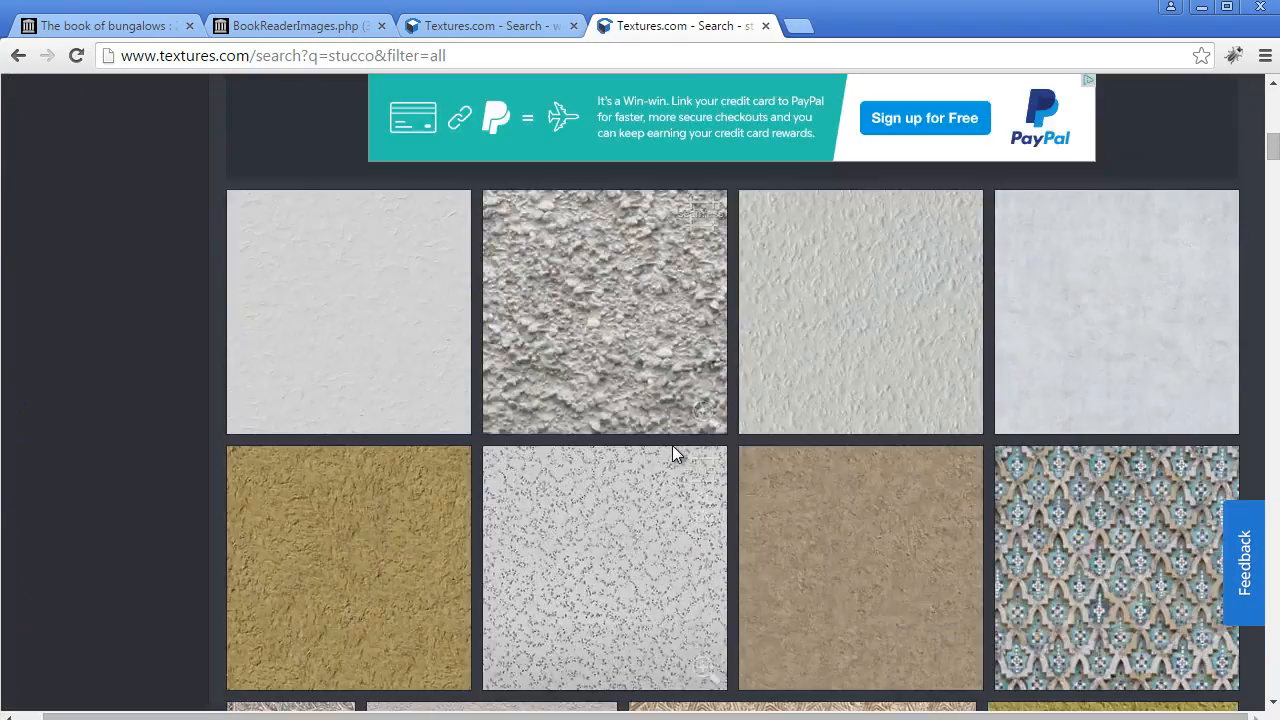
middle_click(599, 307)
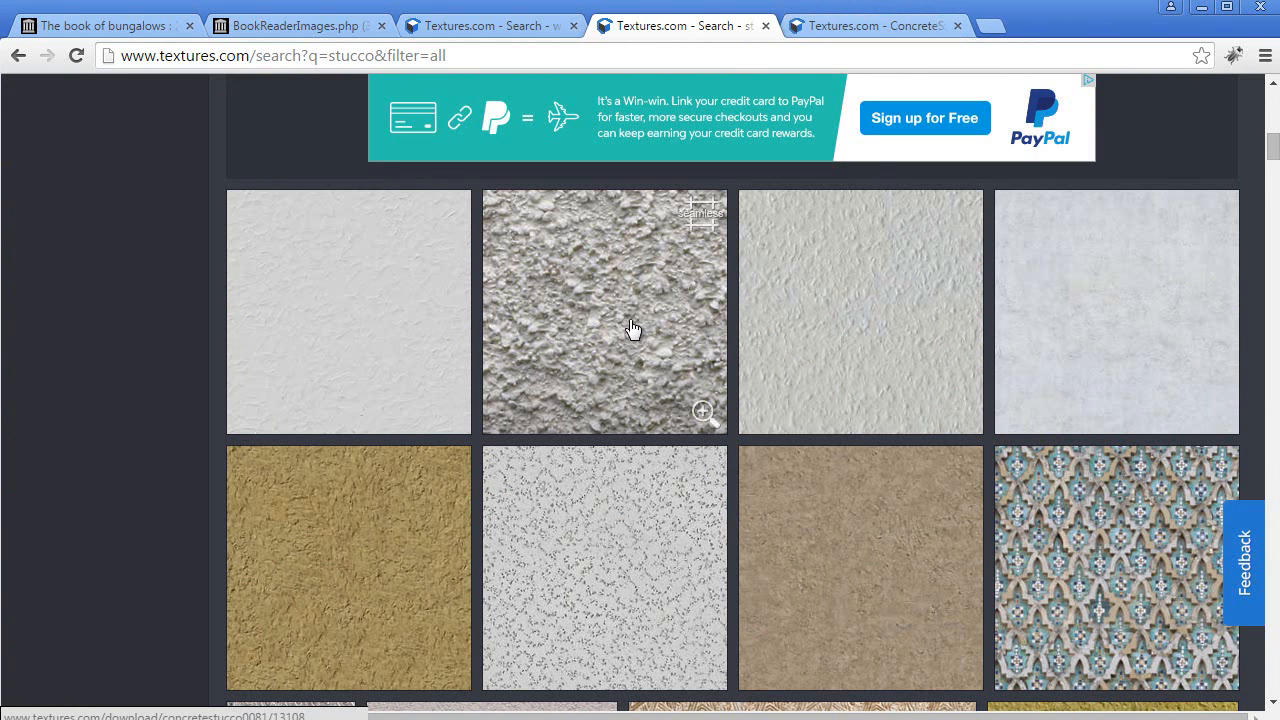
Examine the further stucco results for a plain, light seamless texture that suits interior walls.
scroll(631, 323, down, 4)
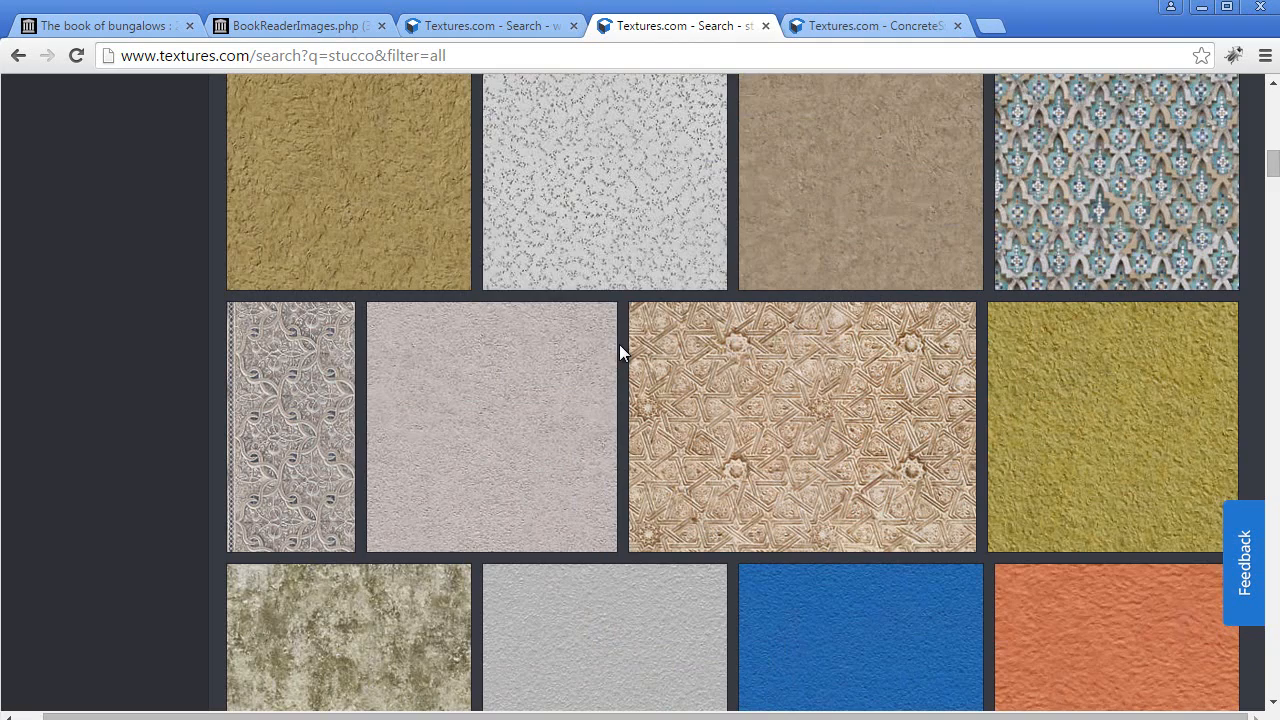
scroll(621, 352, down, 7)
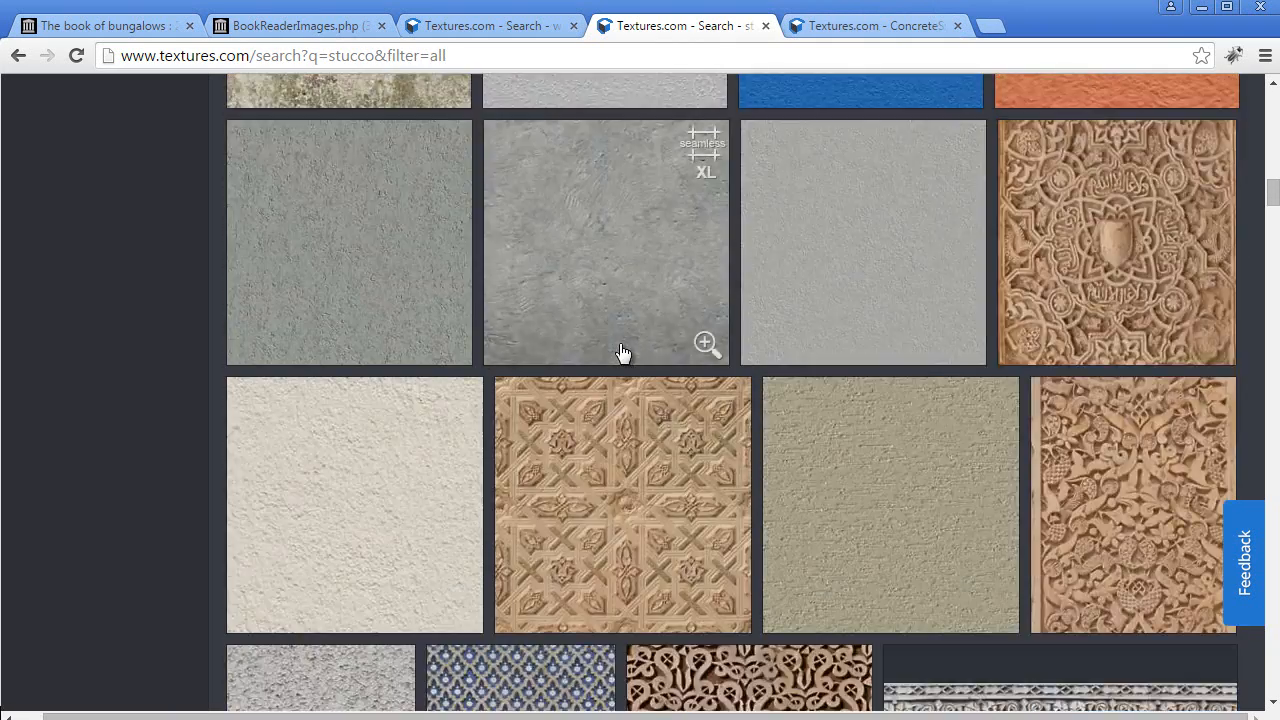
scroll(621, 352, down, 2)
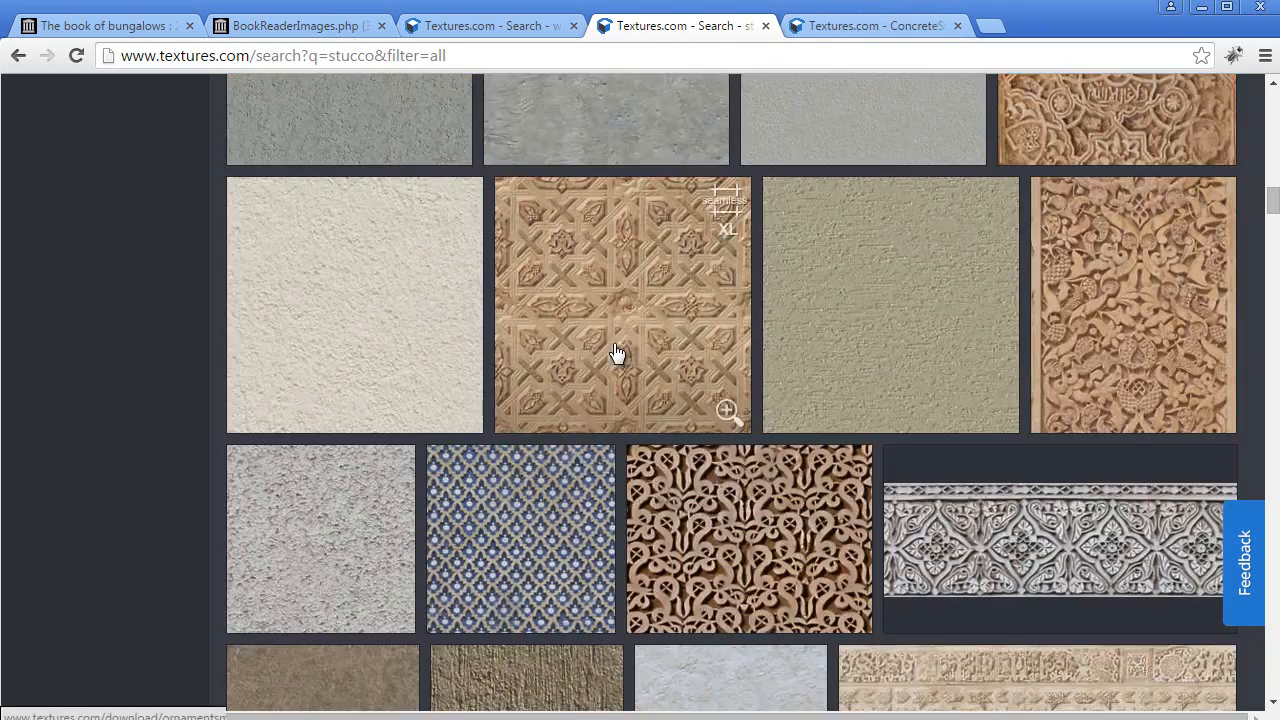
scroll(568, 333, down, 3)
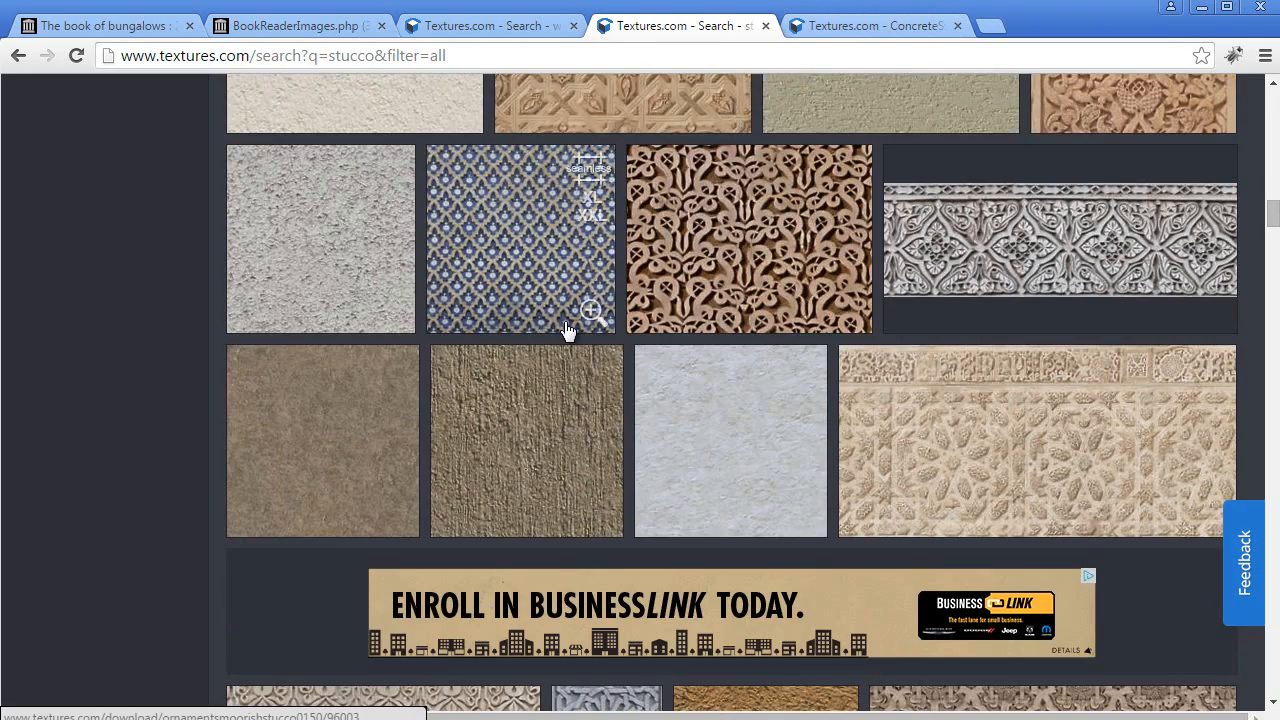
scroll(565, 328, down, 6)
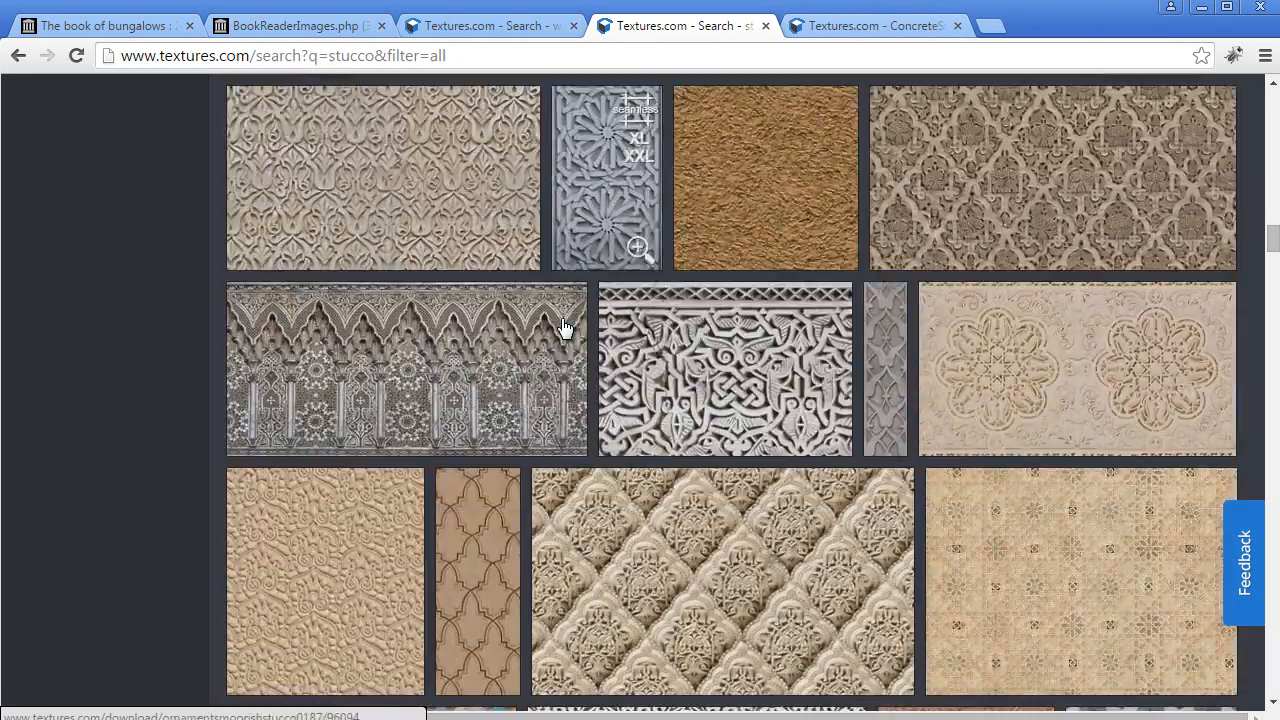
scroll(563, 325, down, 12)
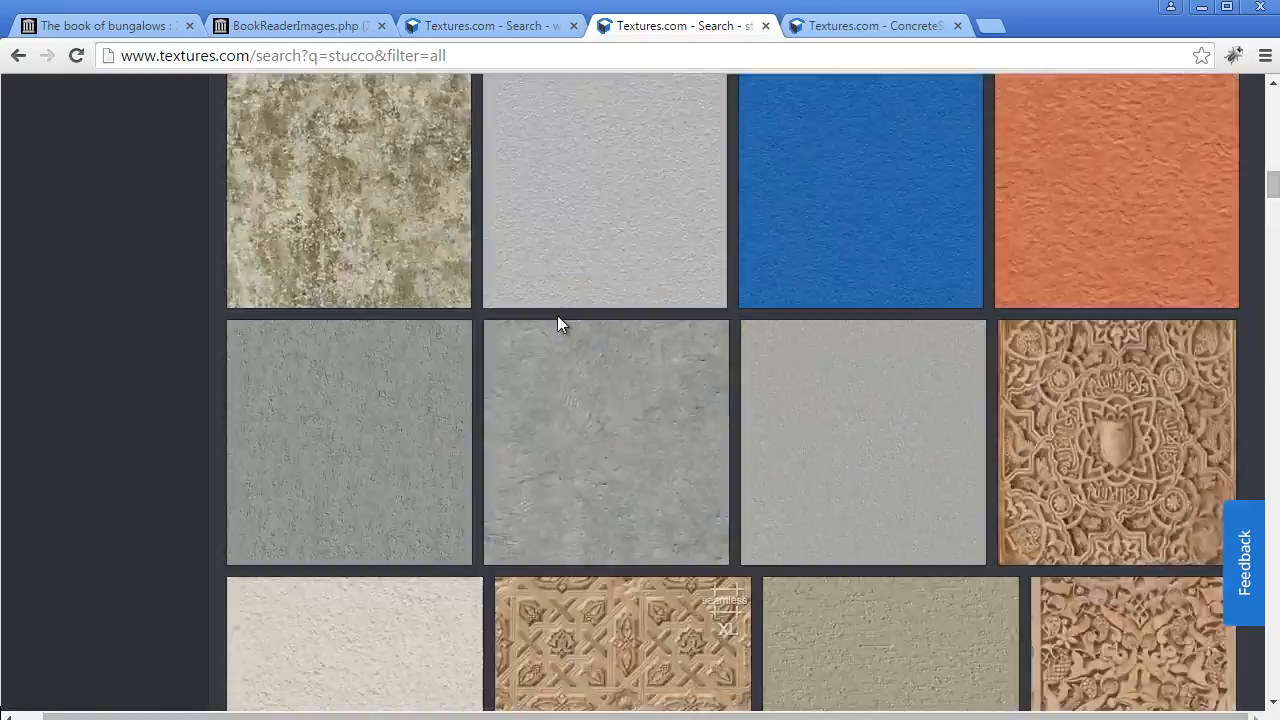
scroll(560, 325, up, 6)
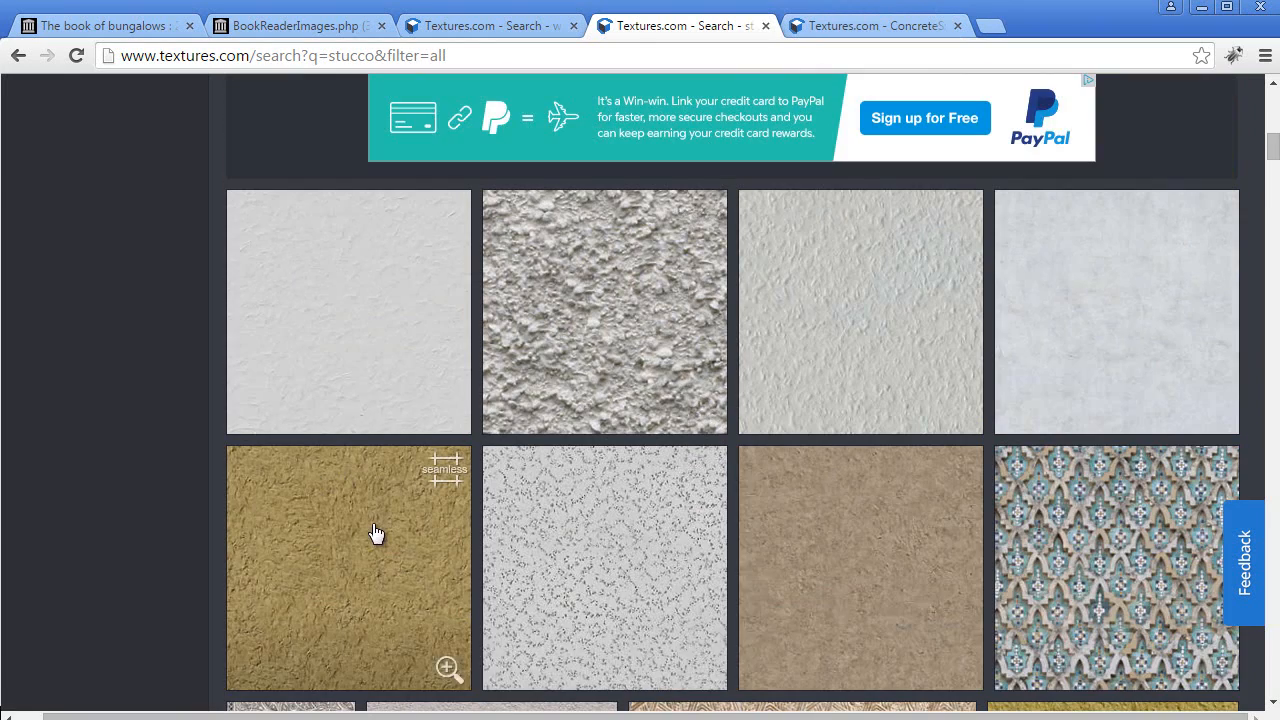
scroll(374, 531, down, 1)
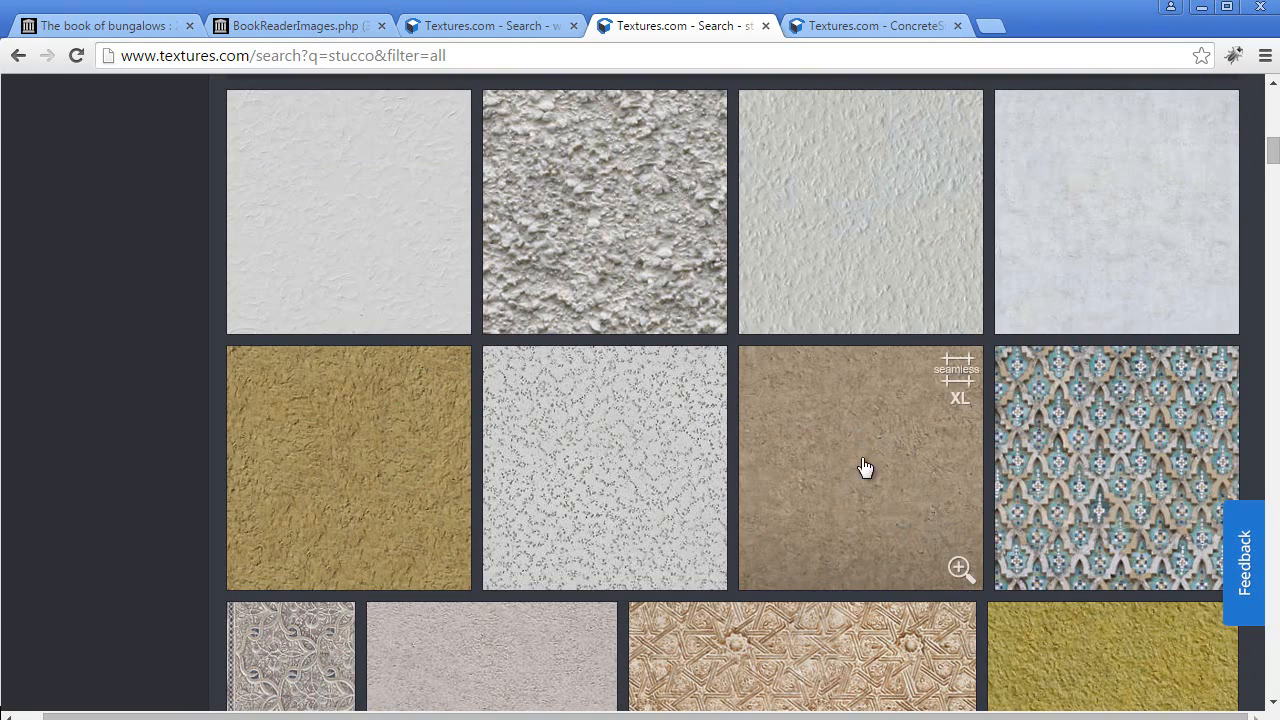
scroll(851, 474, down, 15)
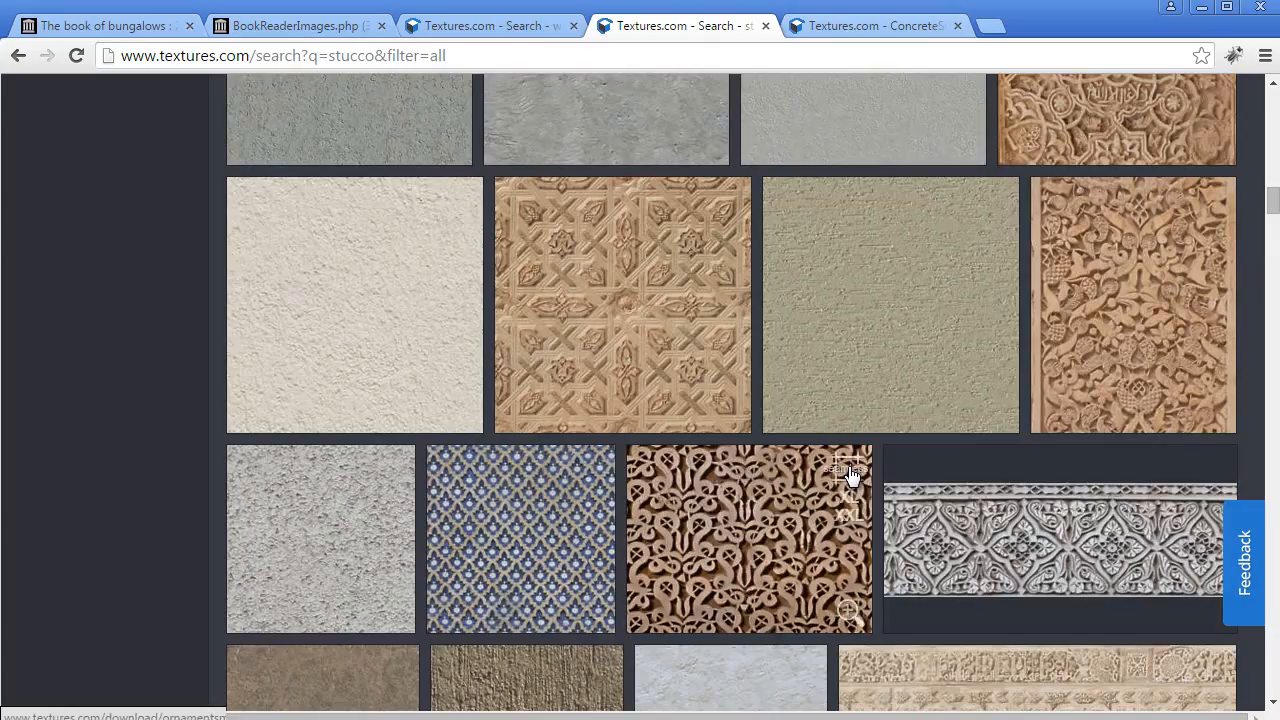
scroll(848, 474, down, 15)
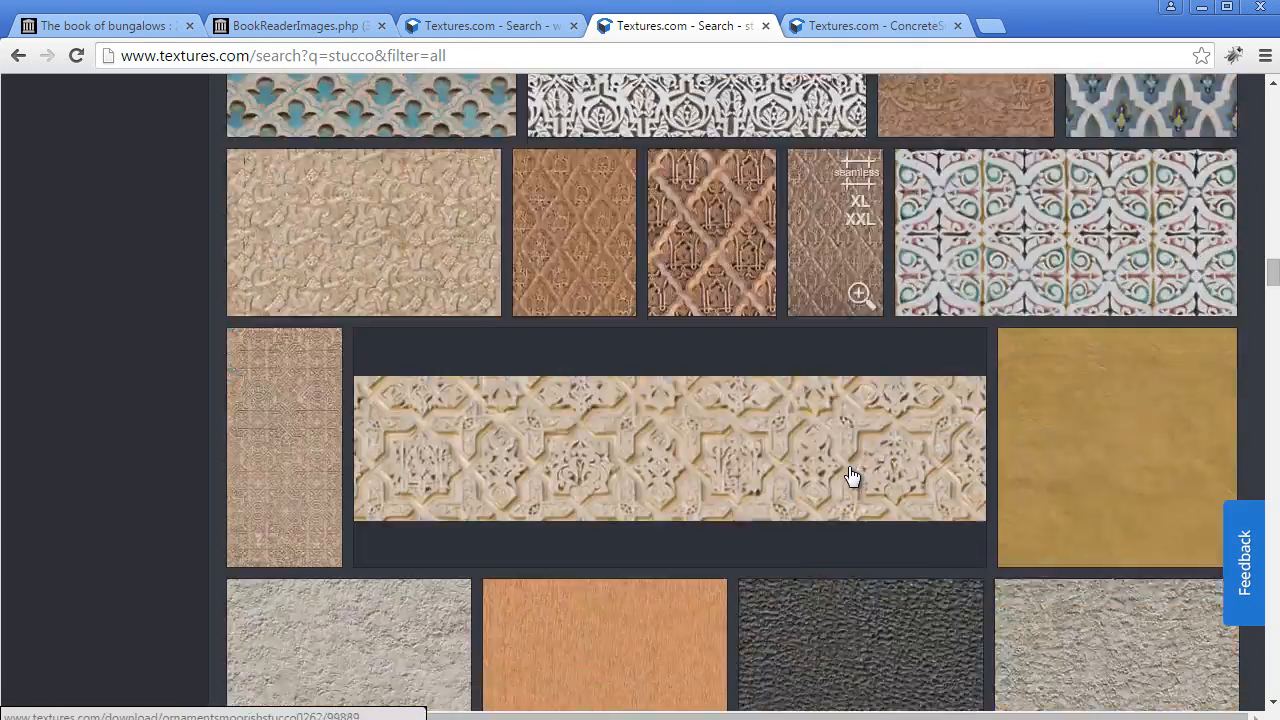
scroll(851, 474, down, 8)
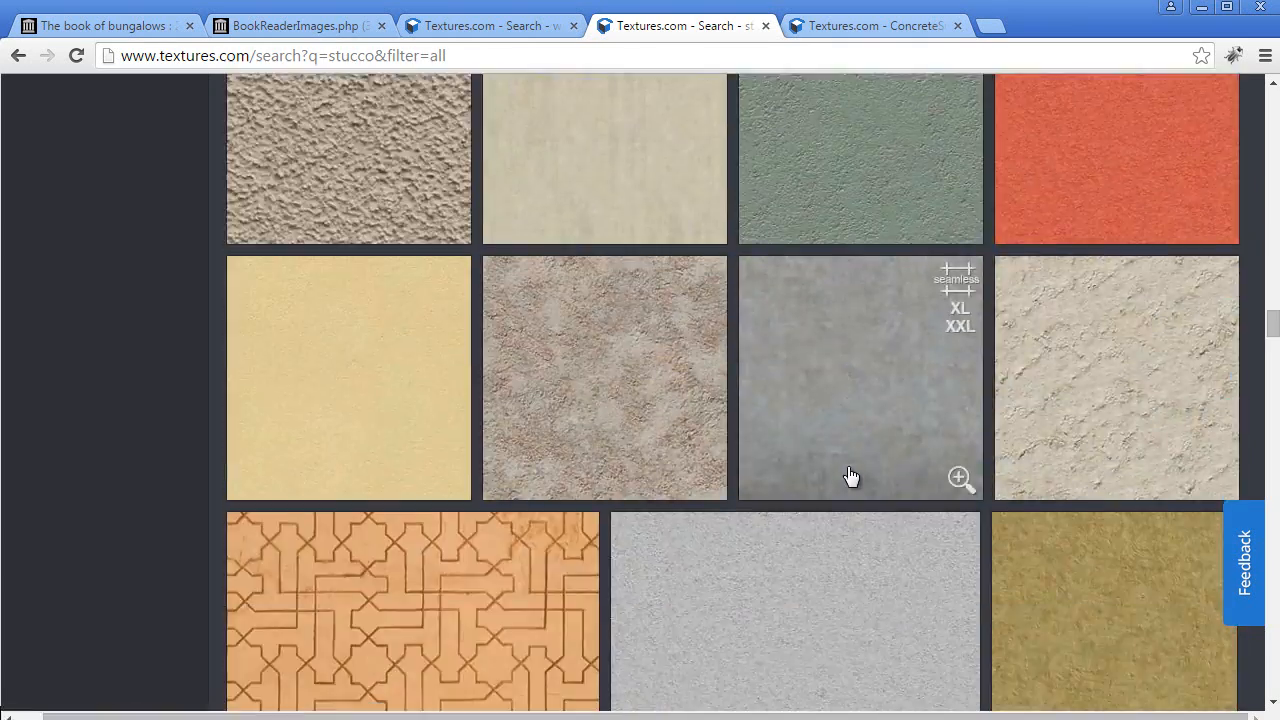
Examine the seamless preview of the beige ConcreteStucco0023 texture at different zoom levels, close it and return to the stucco results.
middle_click(1063, 386)
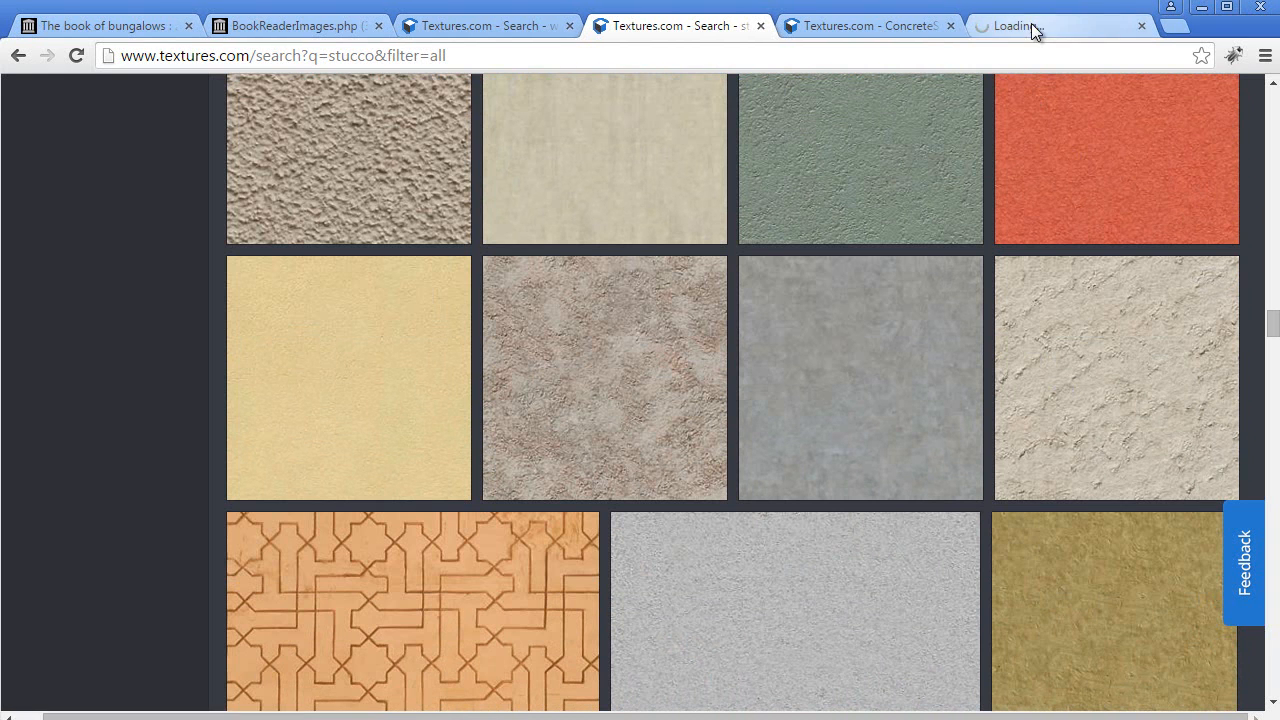
click(1034, 28)
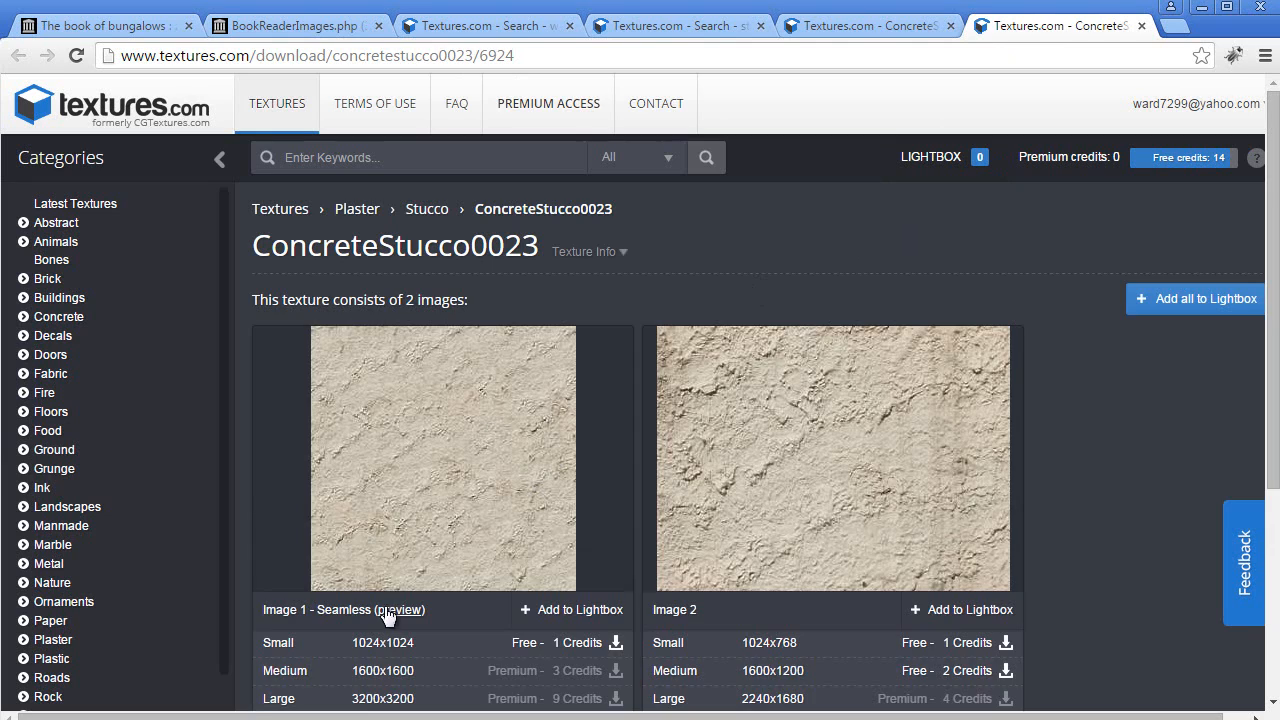
click(400, 609)
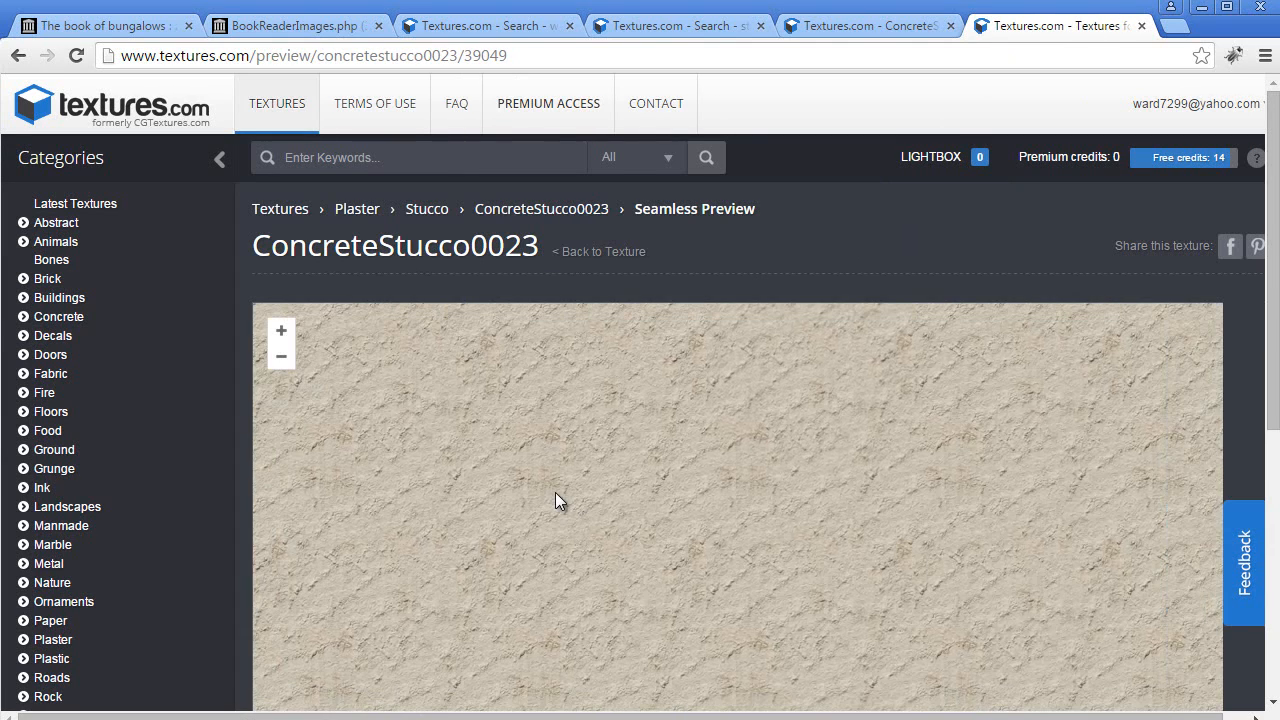
scroll(642, 469, up, 3)
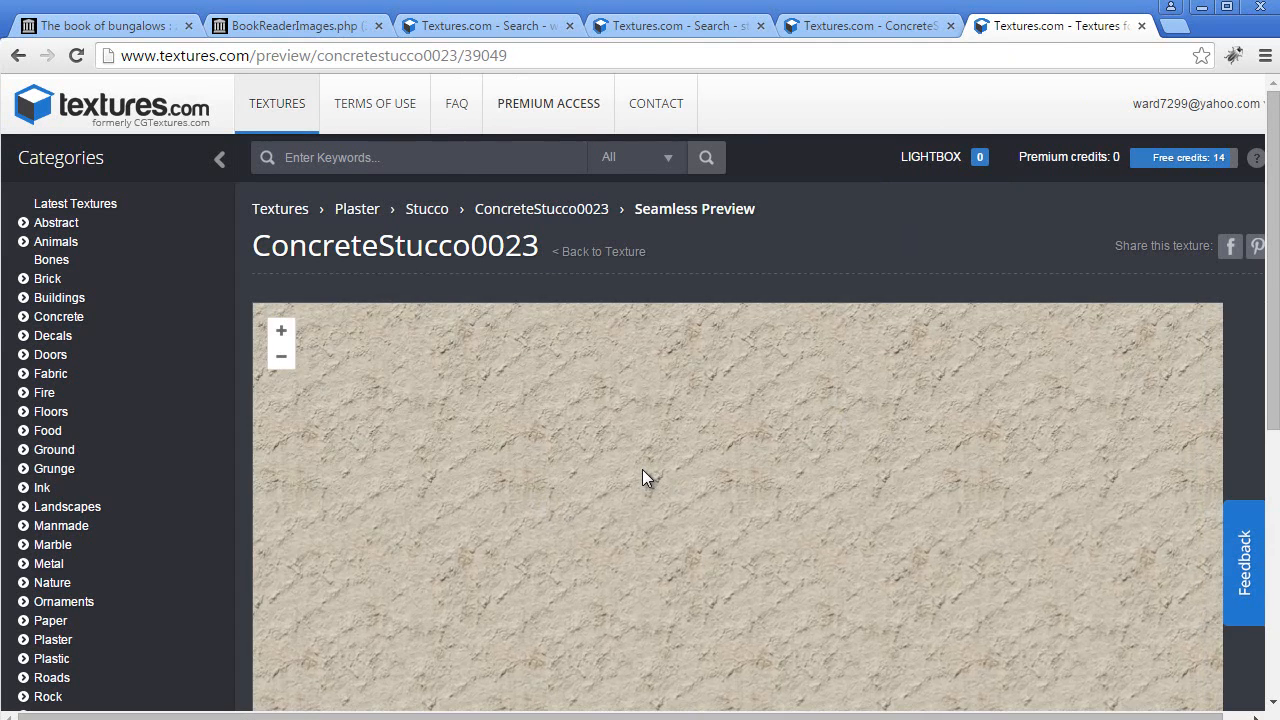
scroll(639, 472, down, 4)
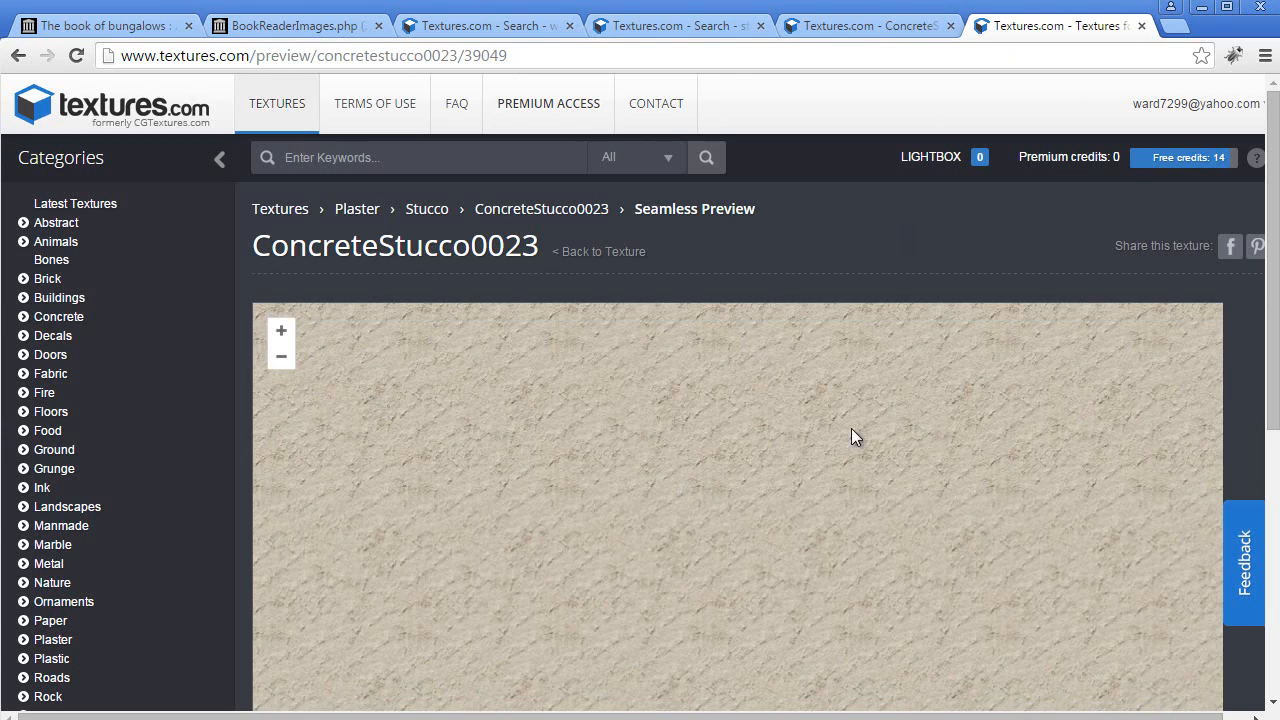
scroll(858, 455, up, 1)
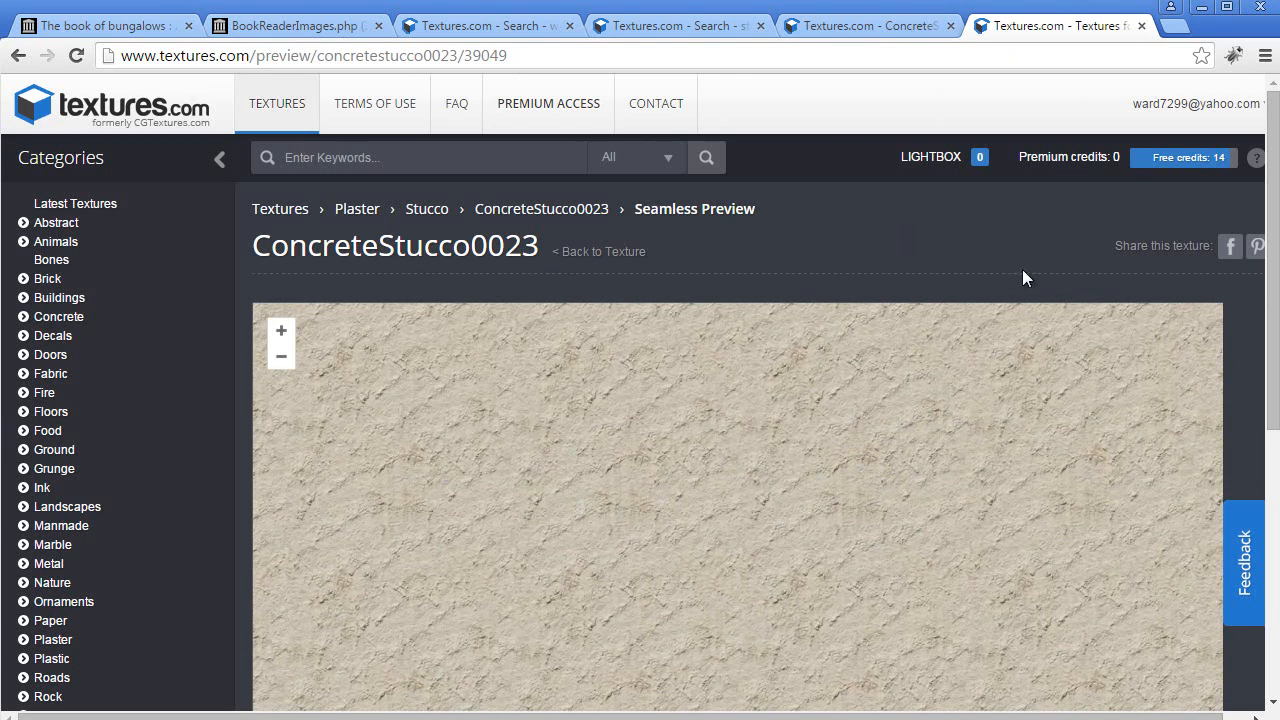
middle_click(1072, 34)
click(676, 26)
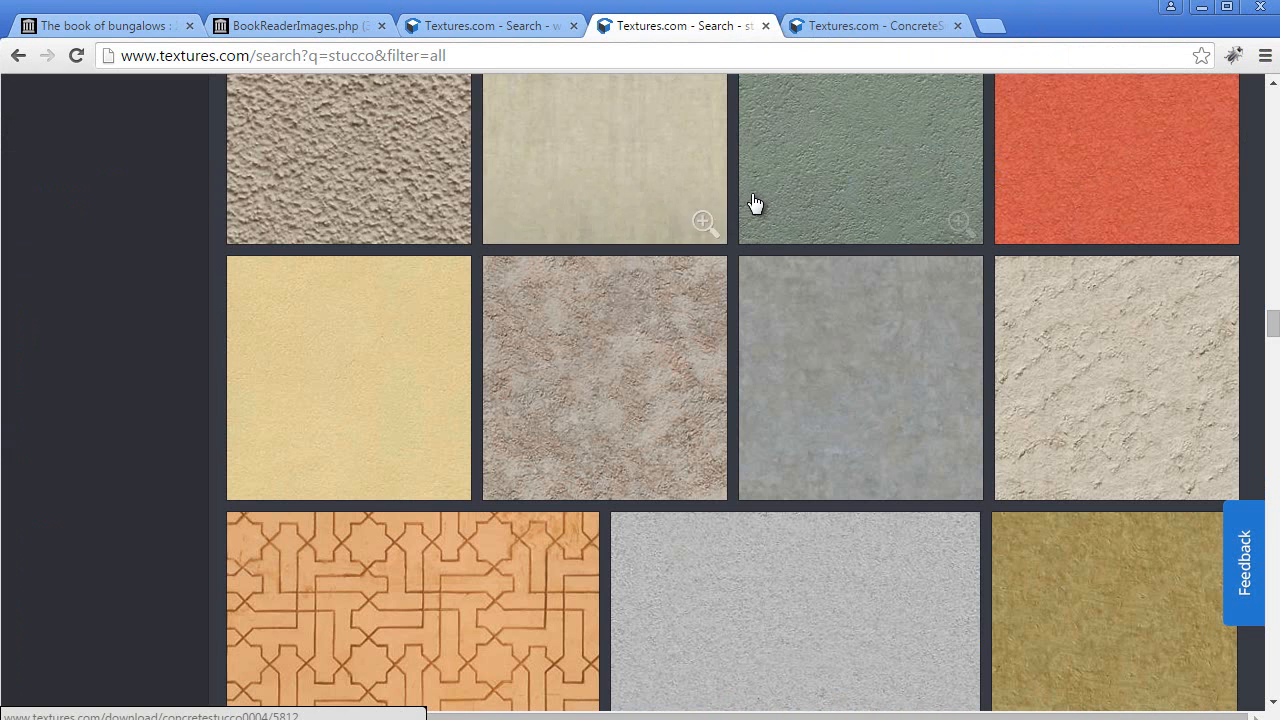
Find the cracked beige ConcreteStucco0099 texture further down the results, examine its seamless preview, and close it to return to the results.
scroll(758, 246, down, 7)
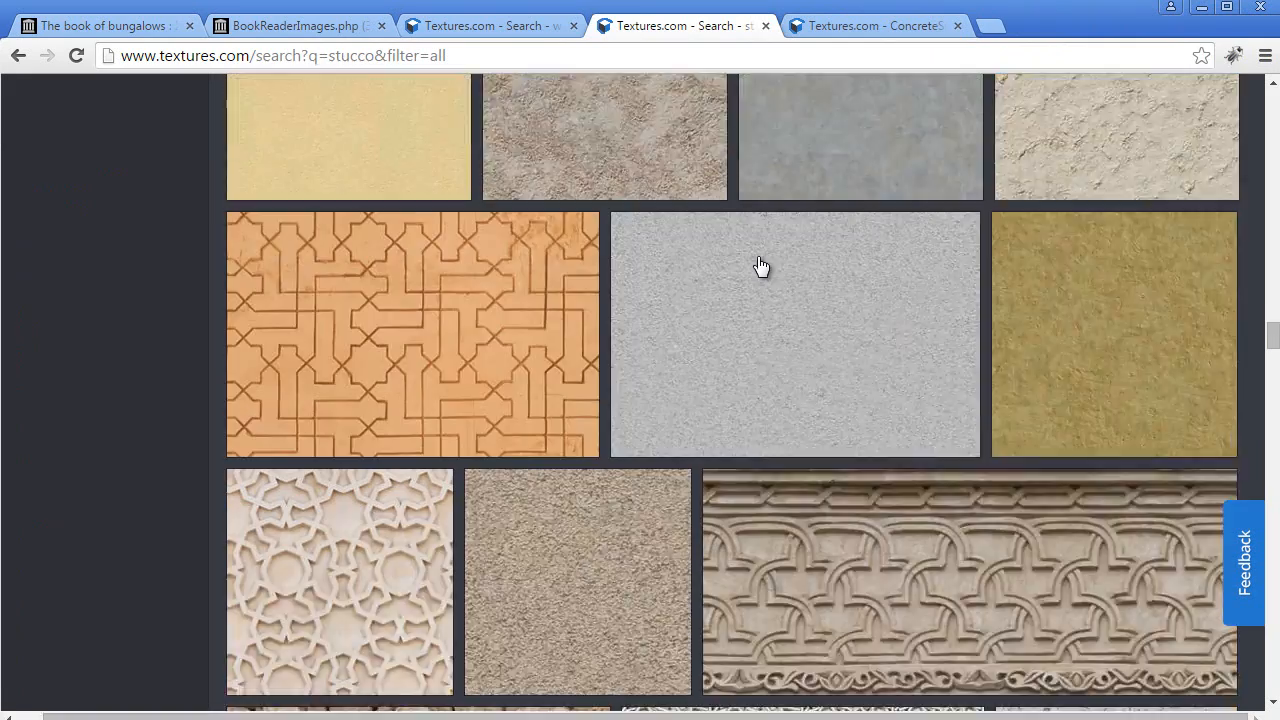
scroll(758, 264, down, 10)
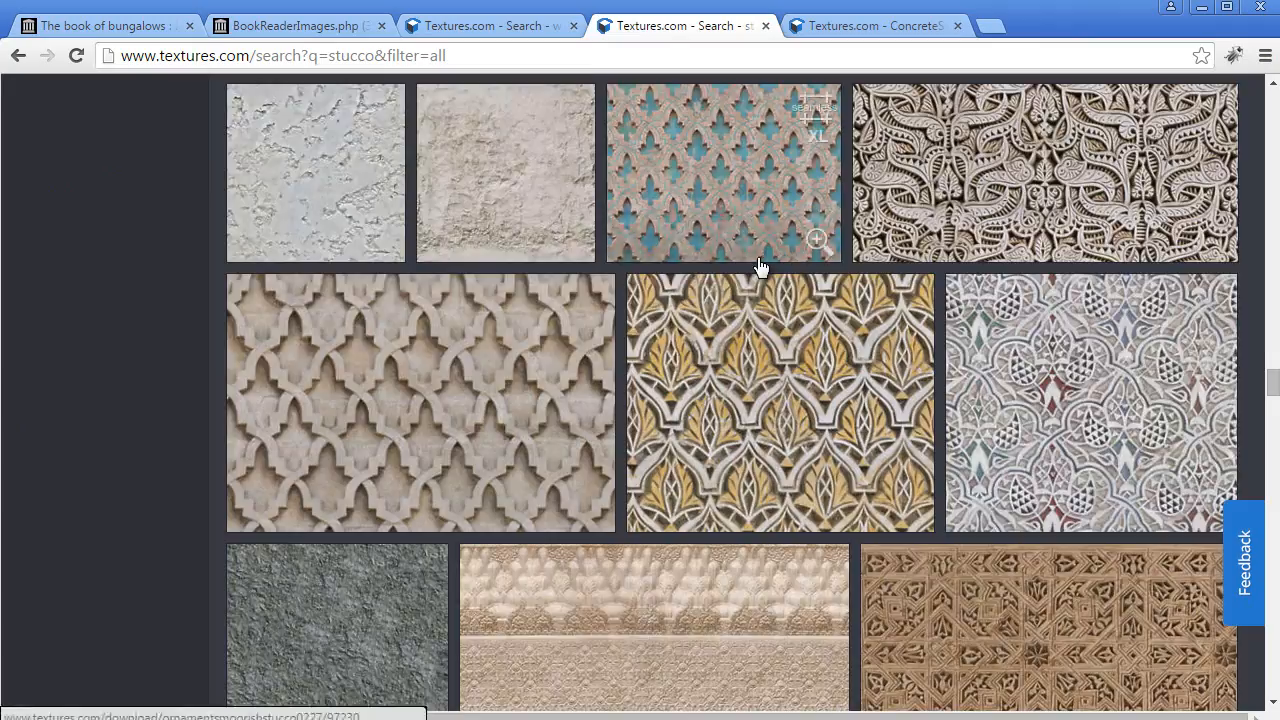
scroll(760, 267, down, 5)
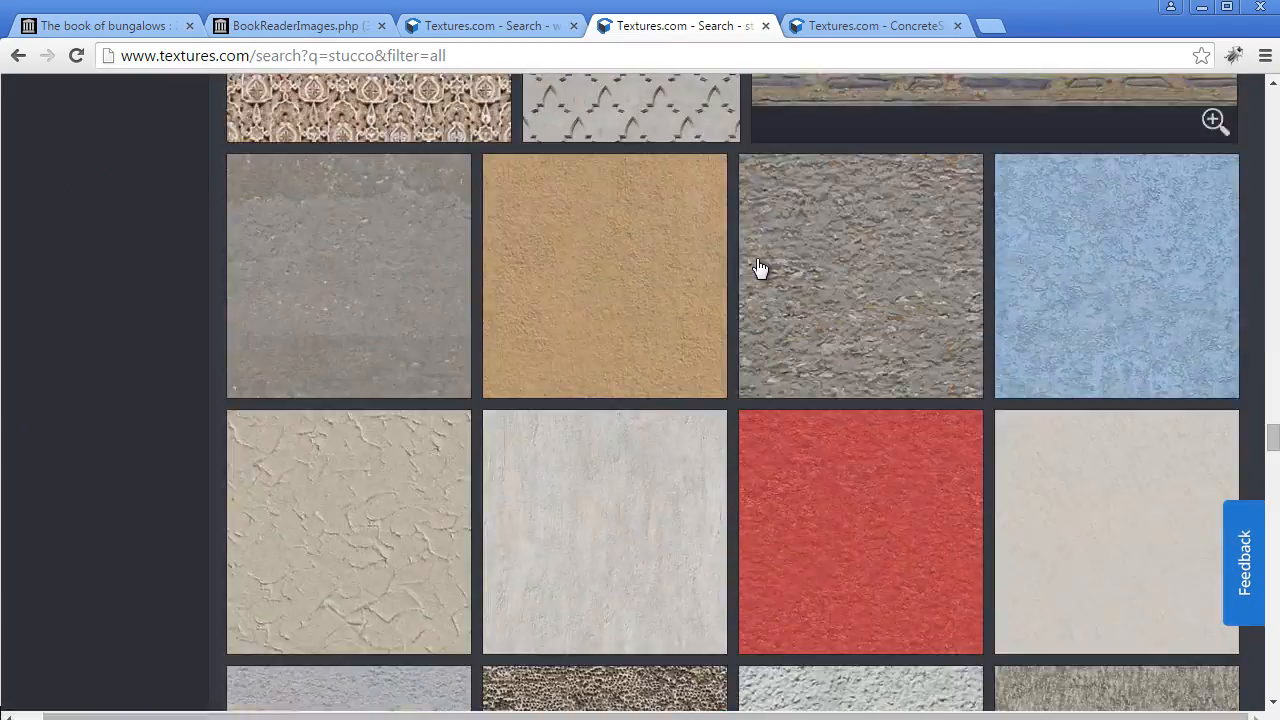
scroll(758, 267, down, 1)
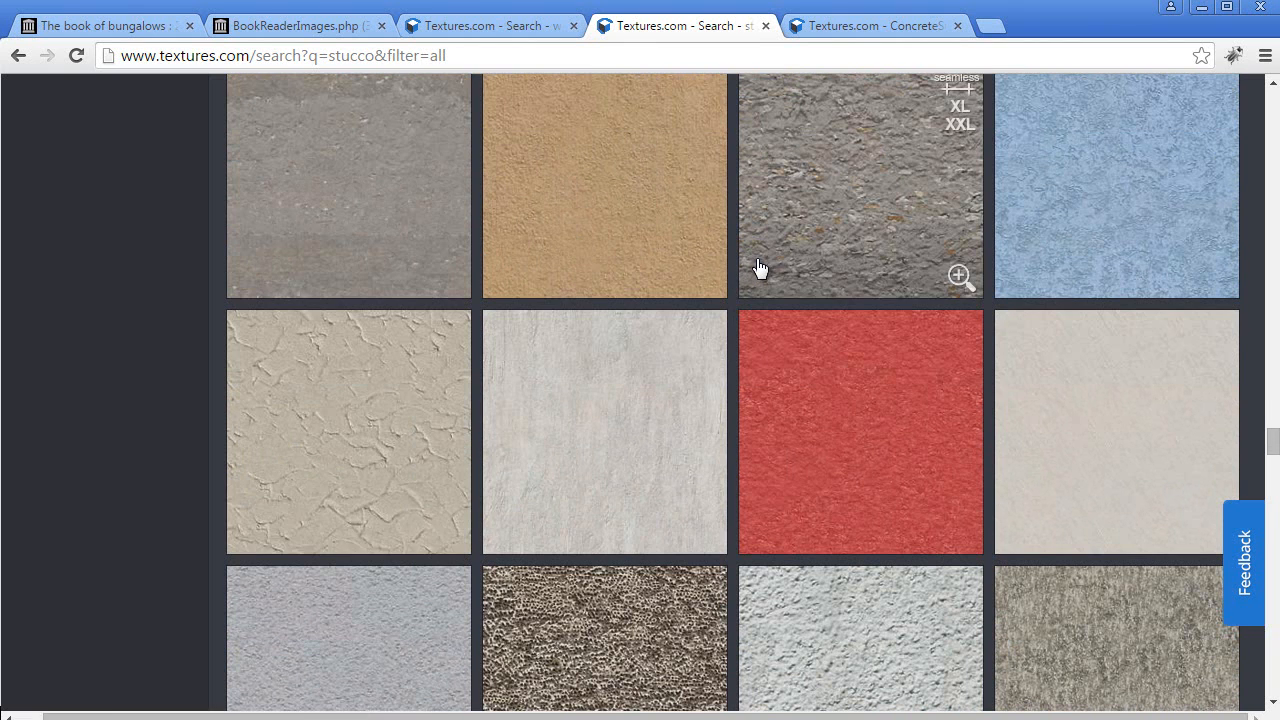
middle_click(323, 406)
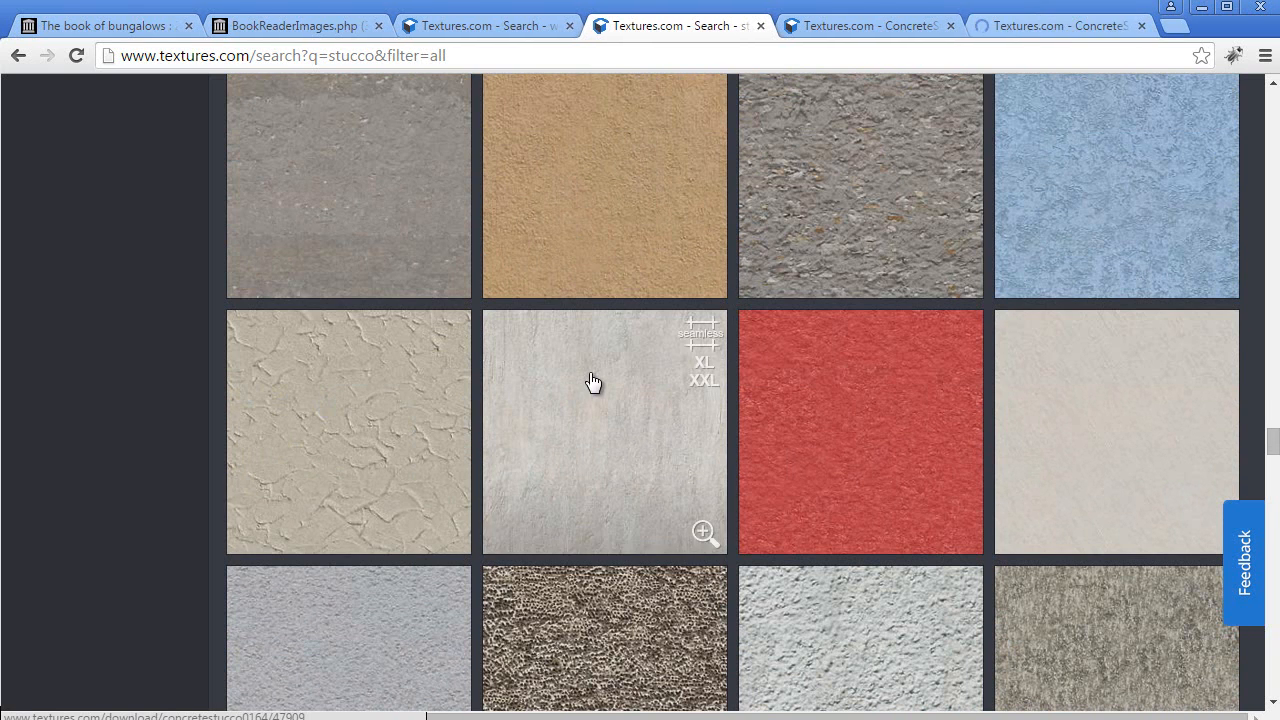
click(1034, 28)
click(392, 610)
drag(738, 538, 751, 444)
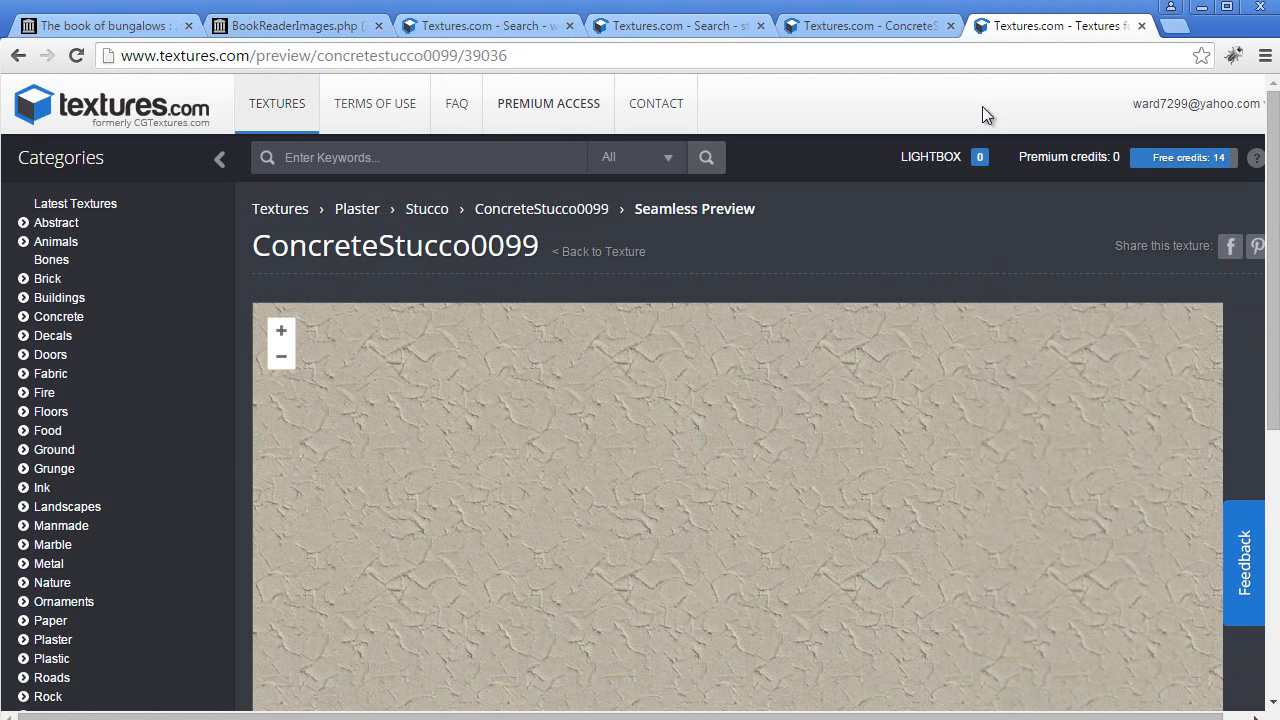
middle_click(1050, 28)
click(662, 27)
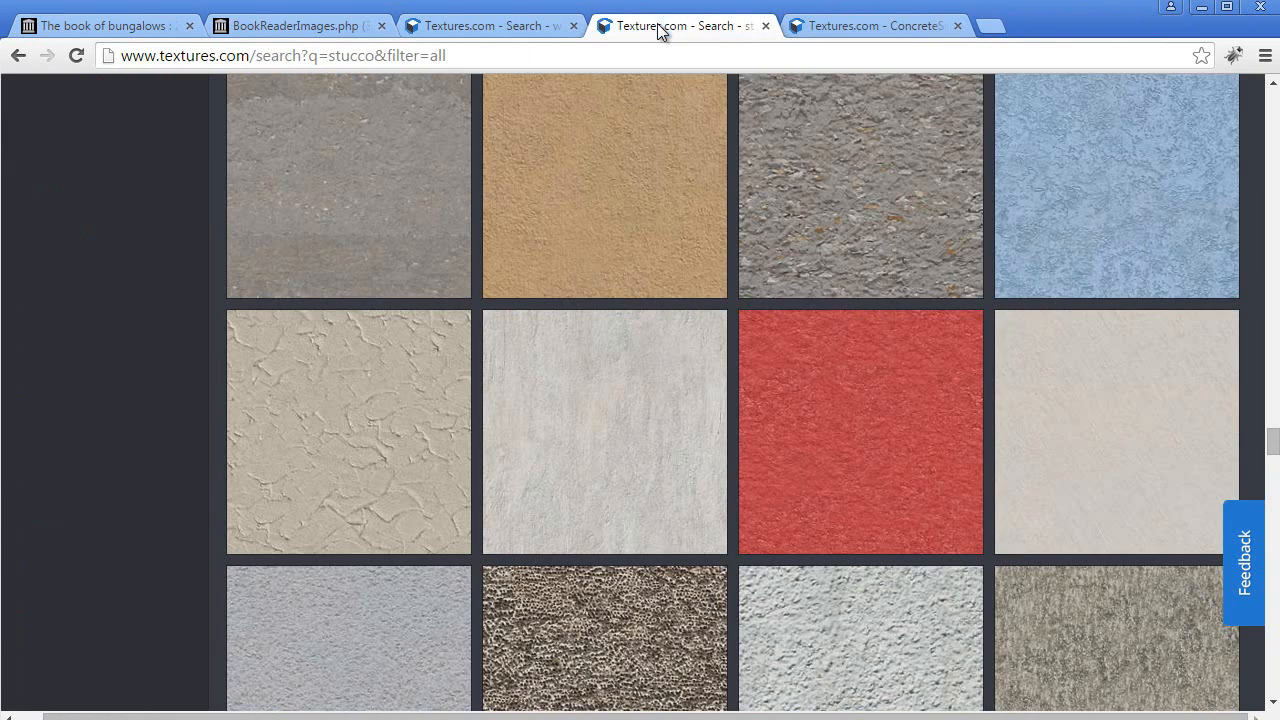
Open the smooth light ConcreteStucco0175 texture, check its seamless preview, and download the small 1024x1024 seamless image.
middle_click(1060, 354)
click(1028, 25)
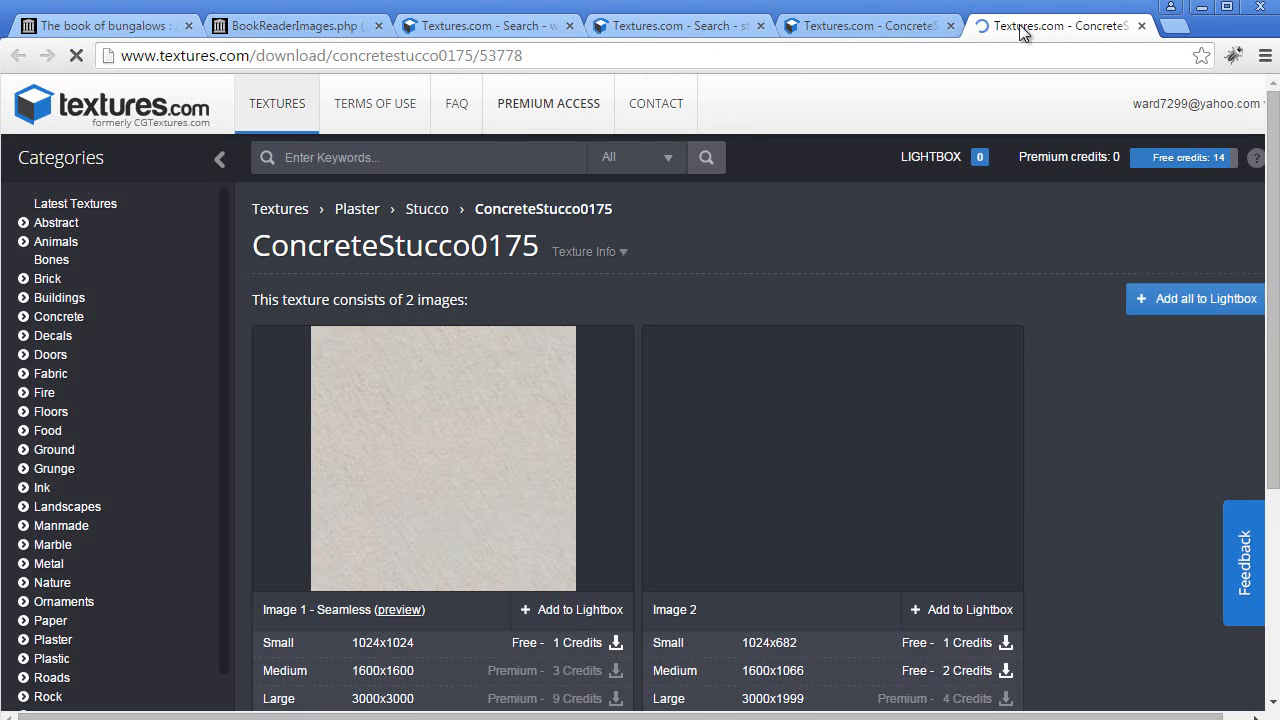
click(400, 610)
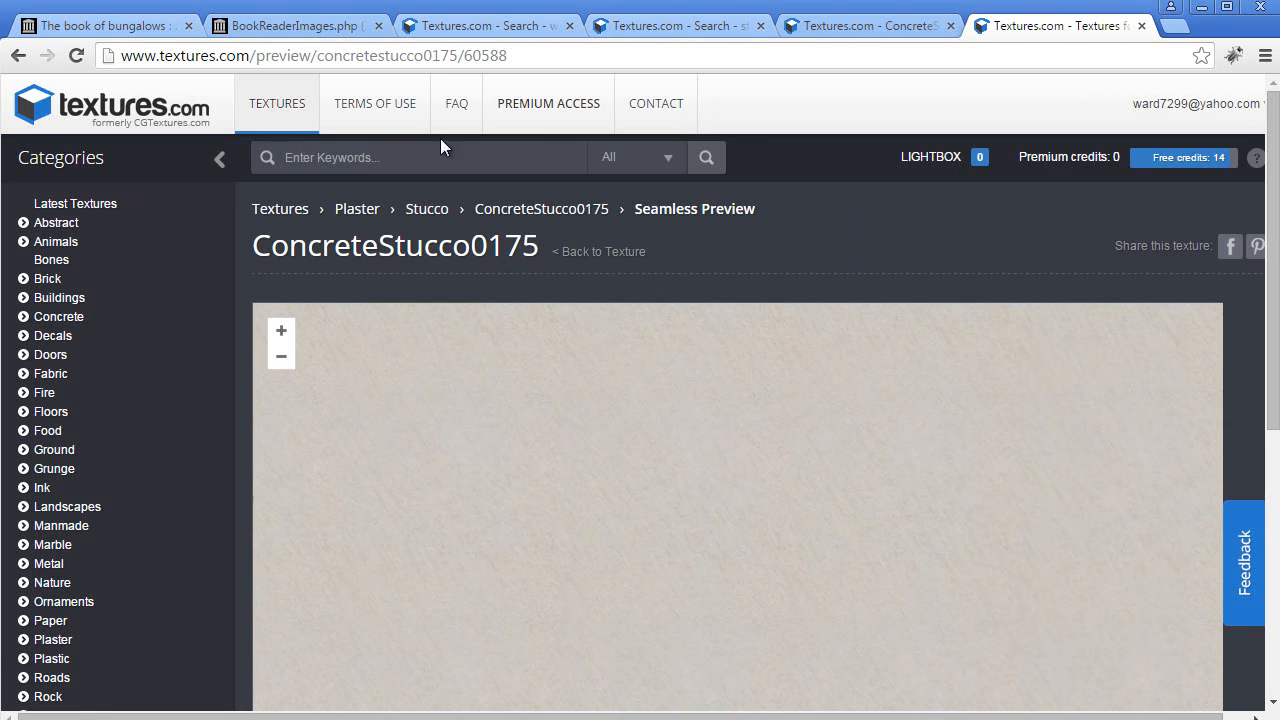
click(18, 55)
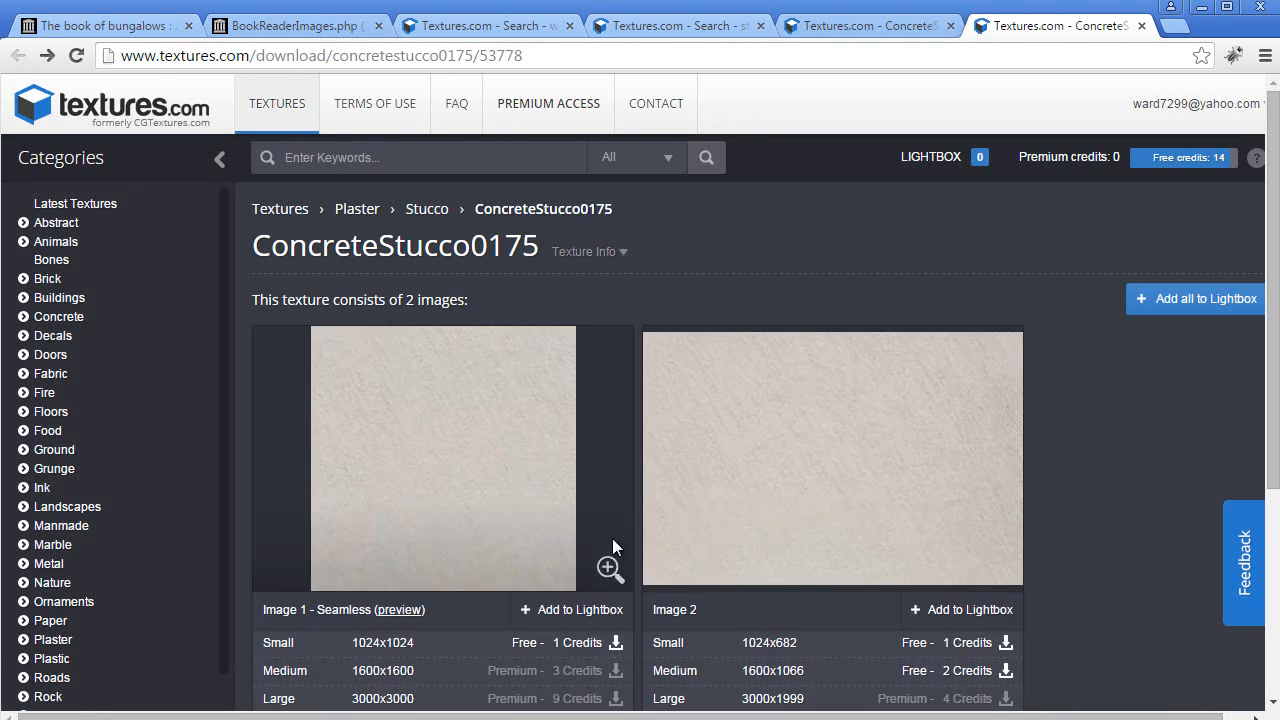
click(607, 648)
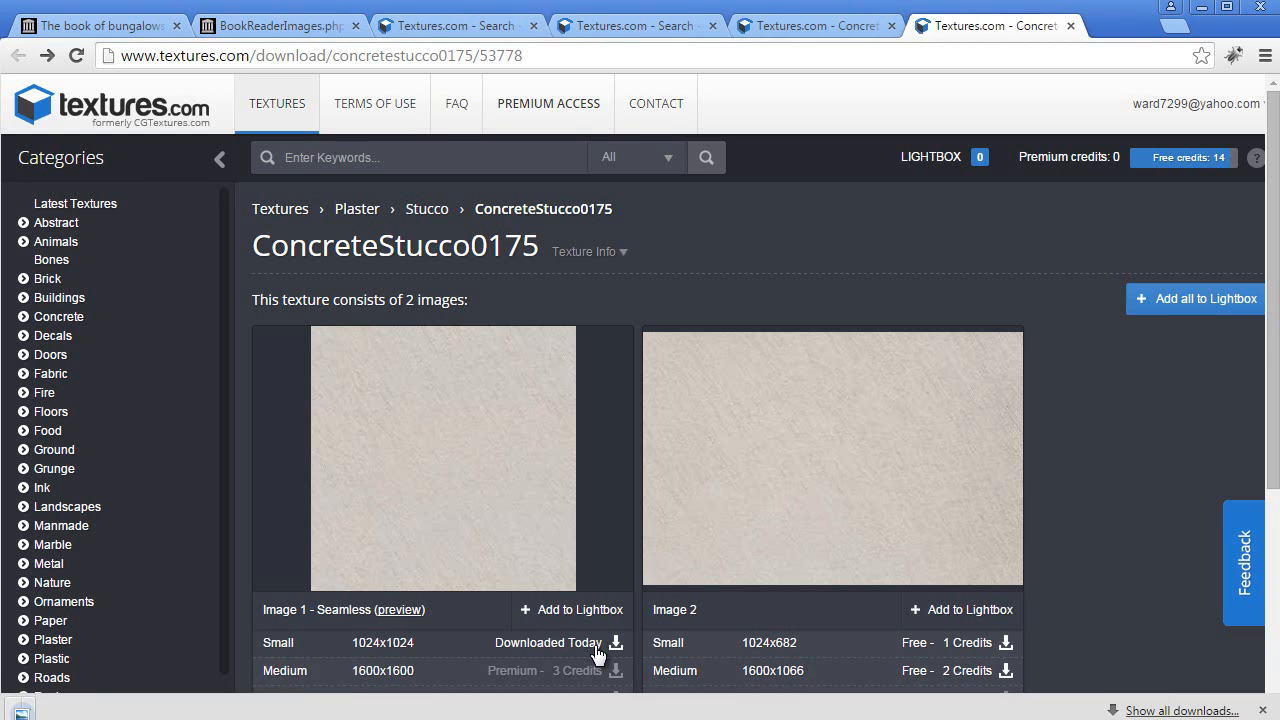
Open the downloaded ConcreteStucco0175 image in Adobe Photoshop CS5 and enlarge its window to fit the whole texture.
click(201, 705)
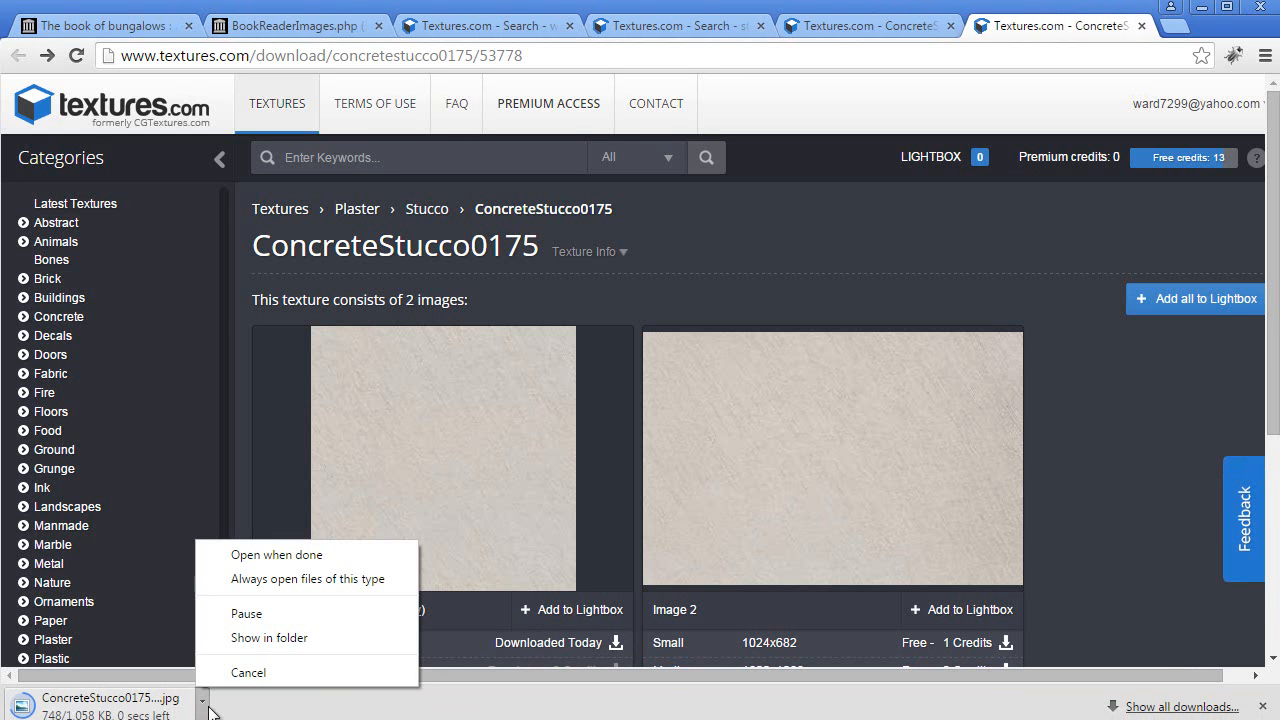
click(292, 554)
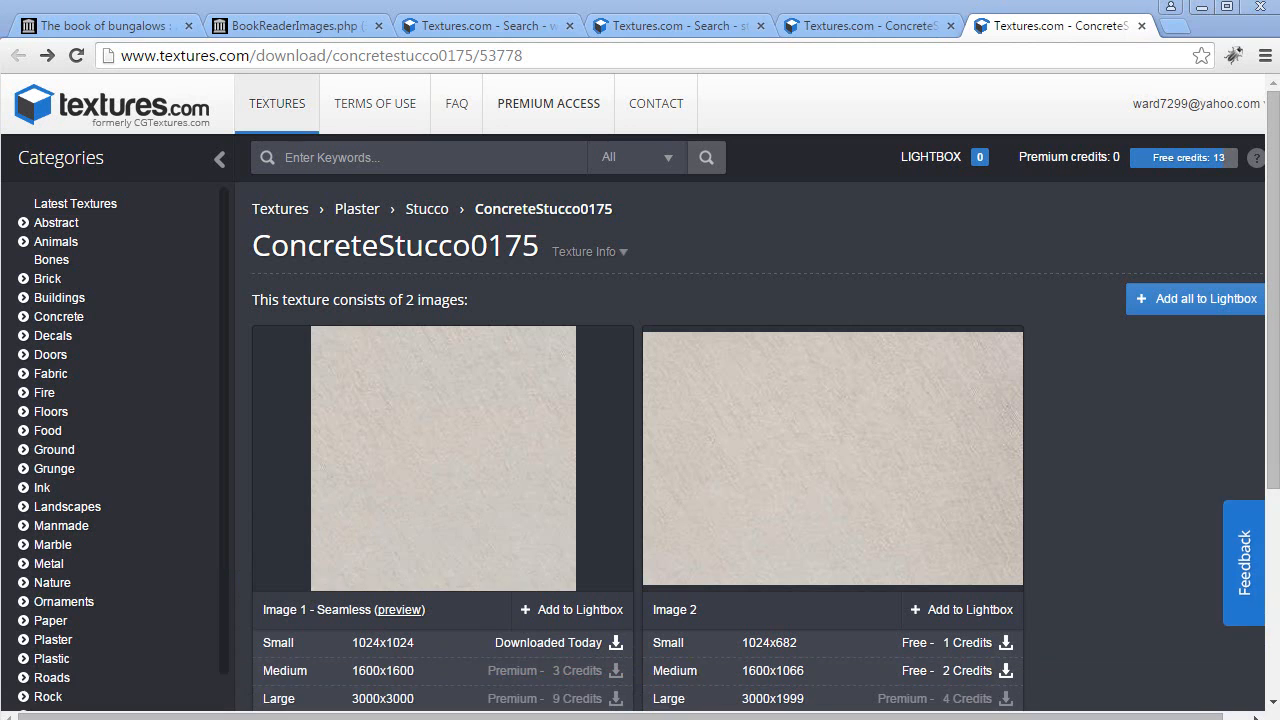
drag(1279, 0, 760, 1)
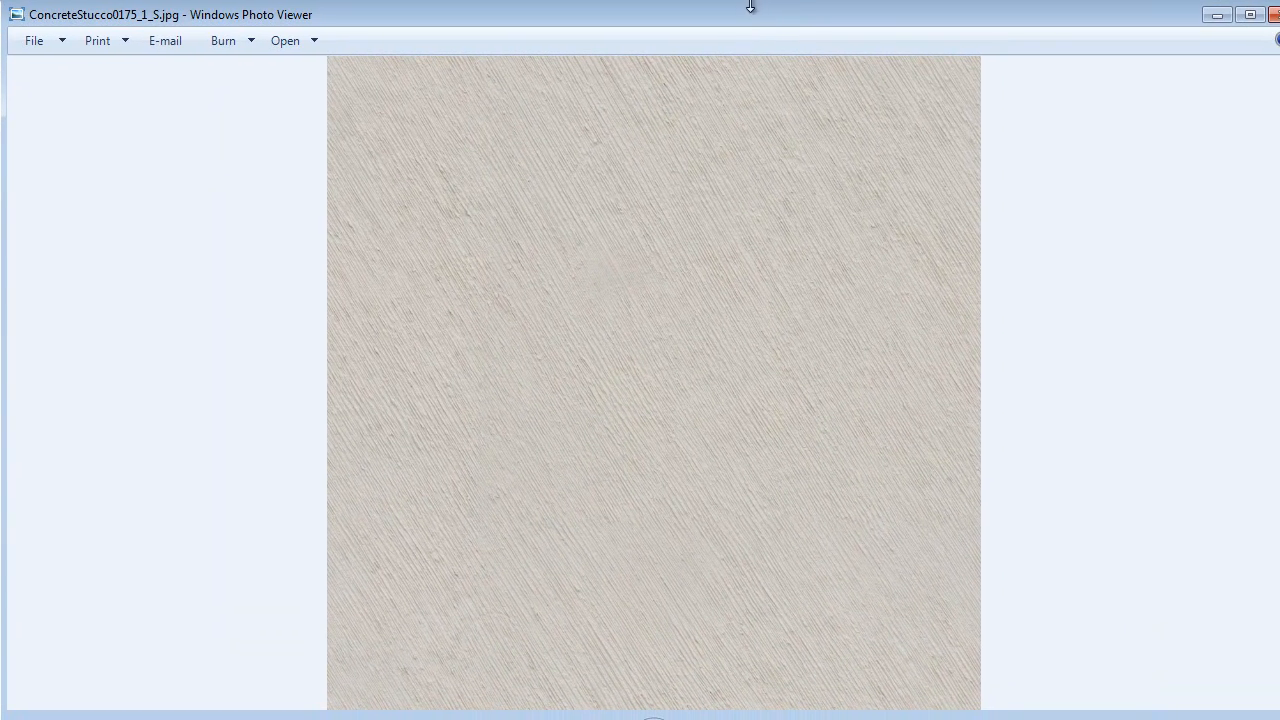
right_click(624, 364)
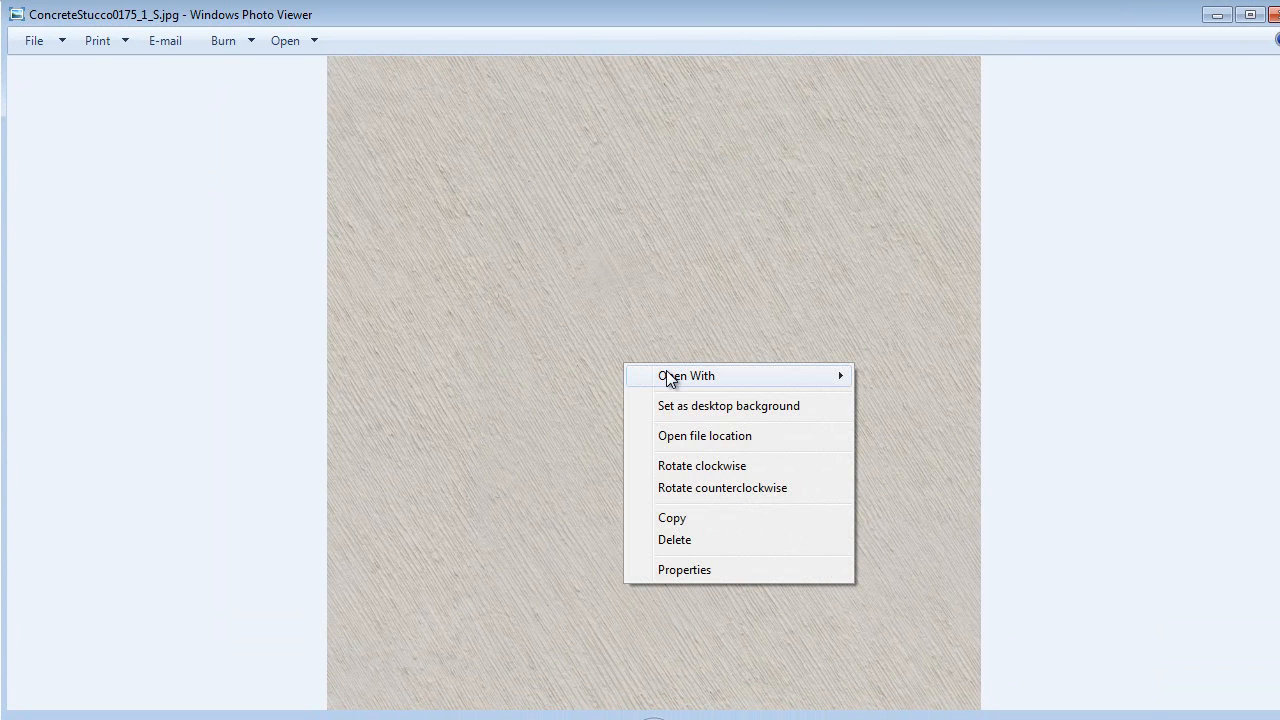
mouse_move(666, 374)
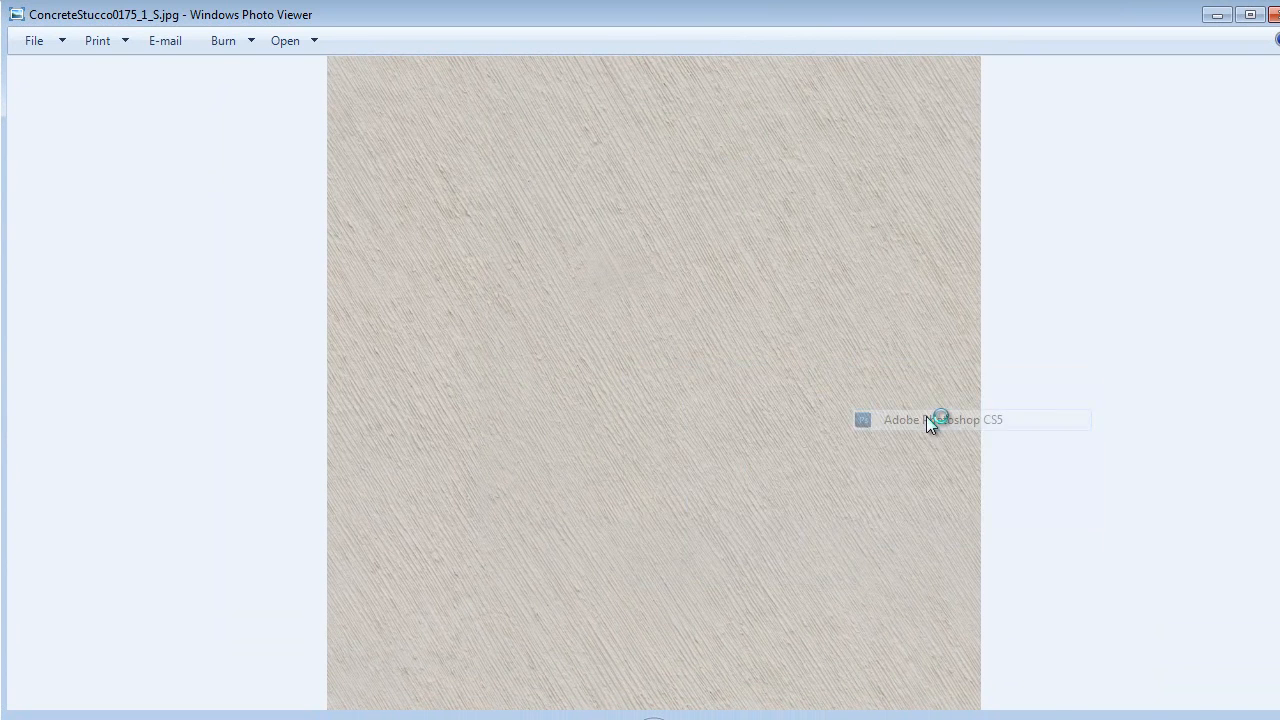
click(1000, 420)
drag(420, 126, 462, 108)
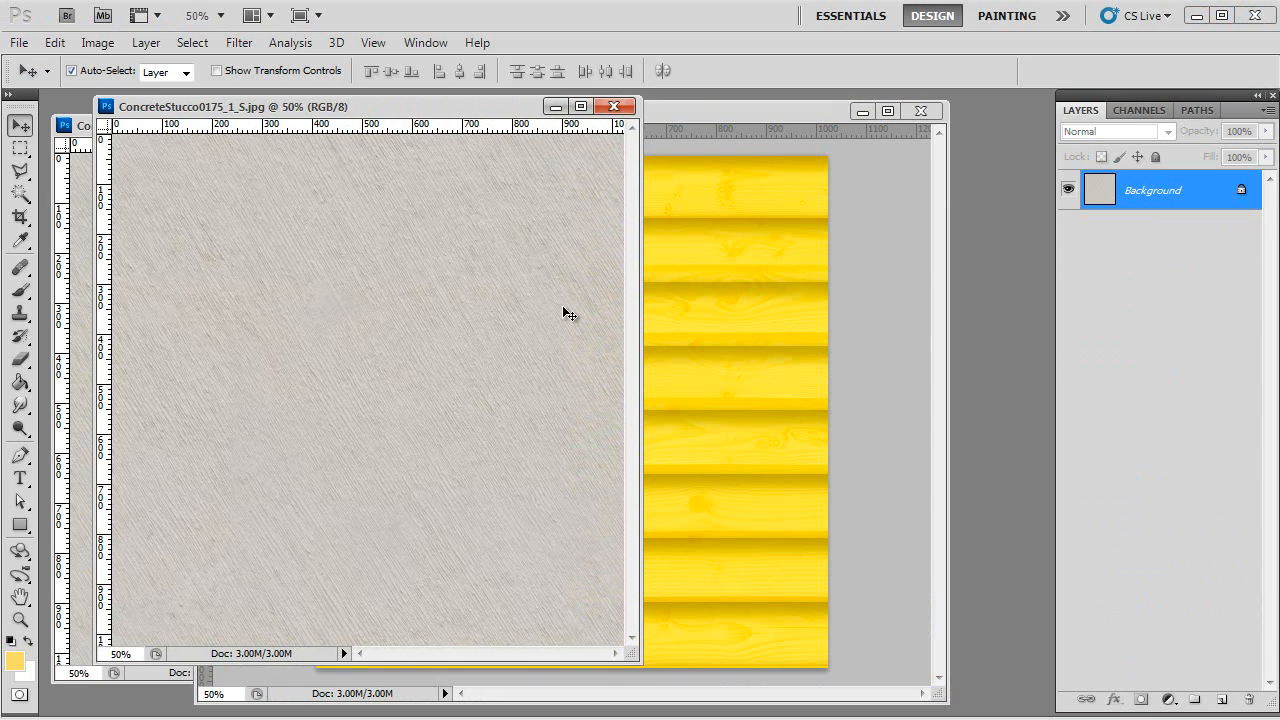
drag(628, 655, 852, 706)
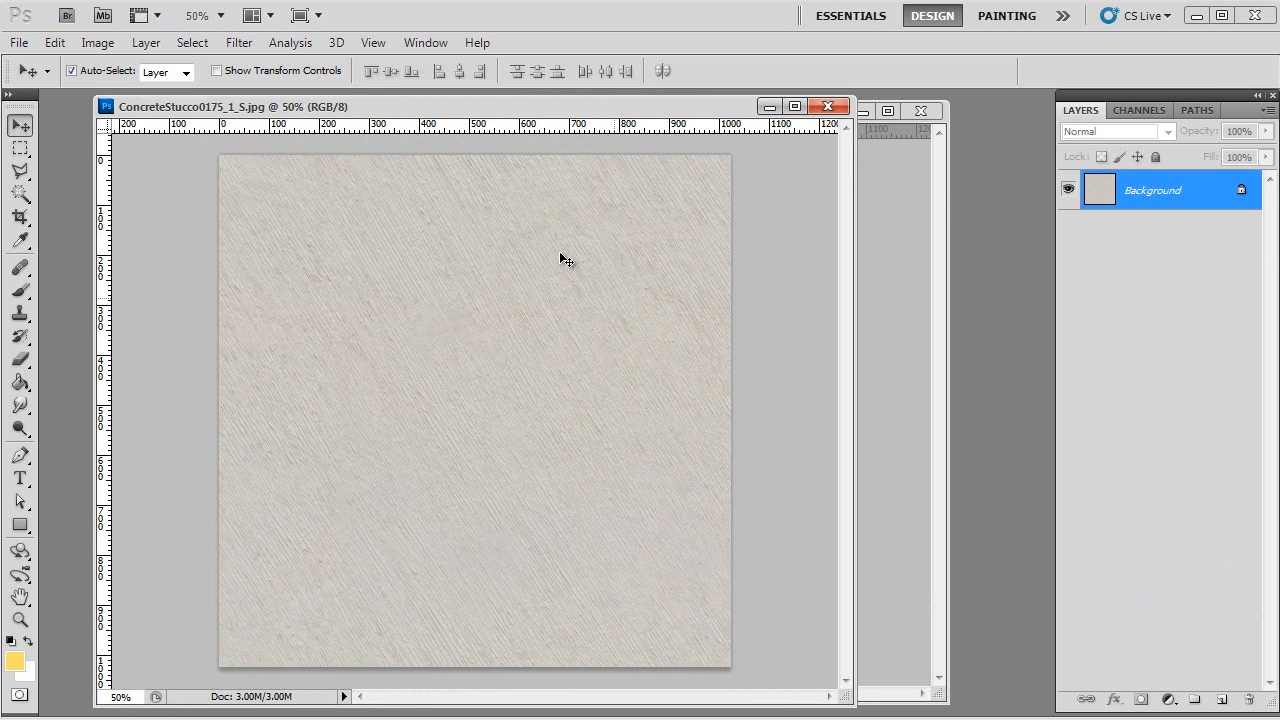
drag(437, 106, 445, 107)
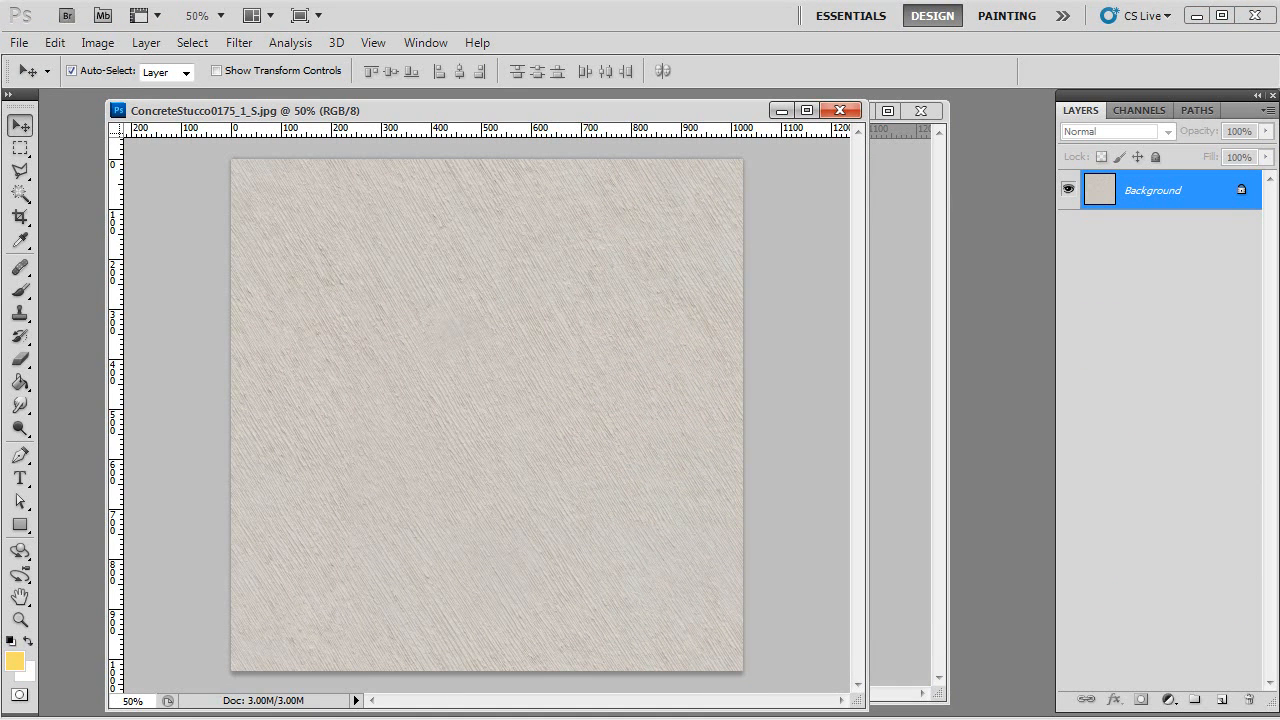
Switch back to the stucco results in Chrome, examine the seamless preview of the beige ConcreteStucco0187 texture, and close it.
key(alt+Tab)
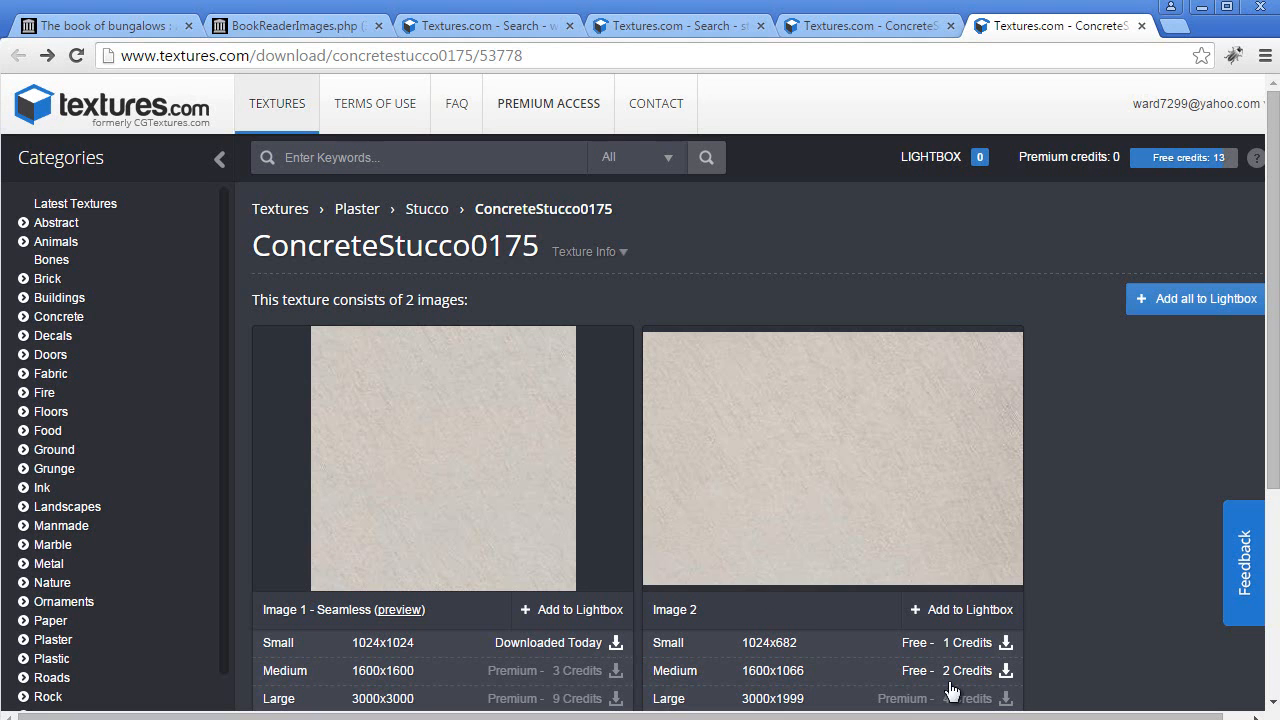
click(640, 35)
drag(1272, 440, 1262, 105)
scroll(837, 380, down, 5)
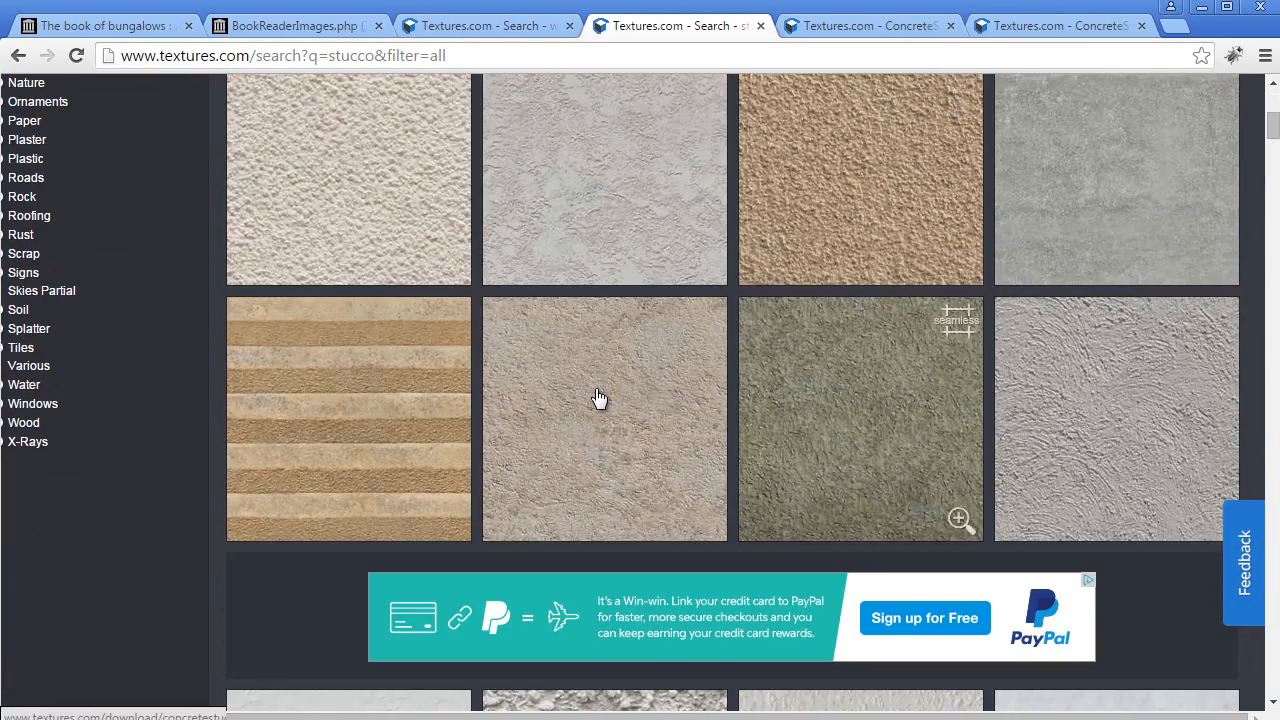
middle_click(591, 397)
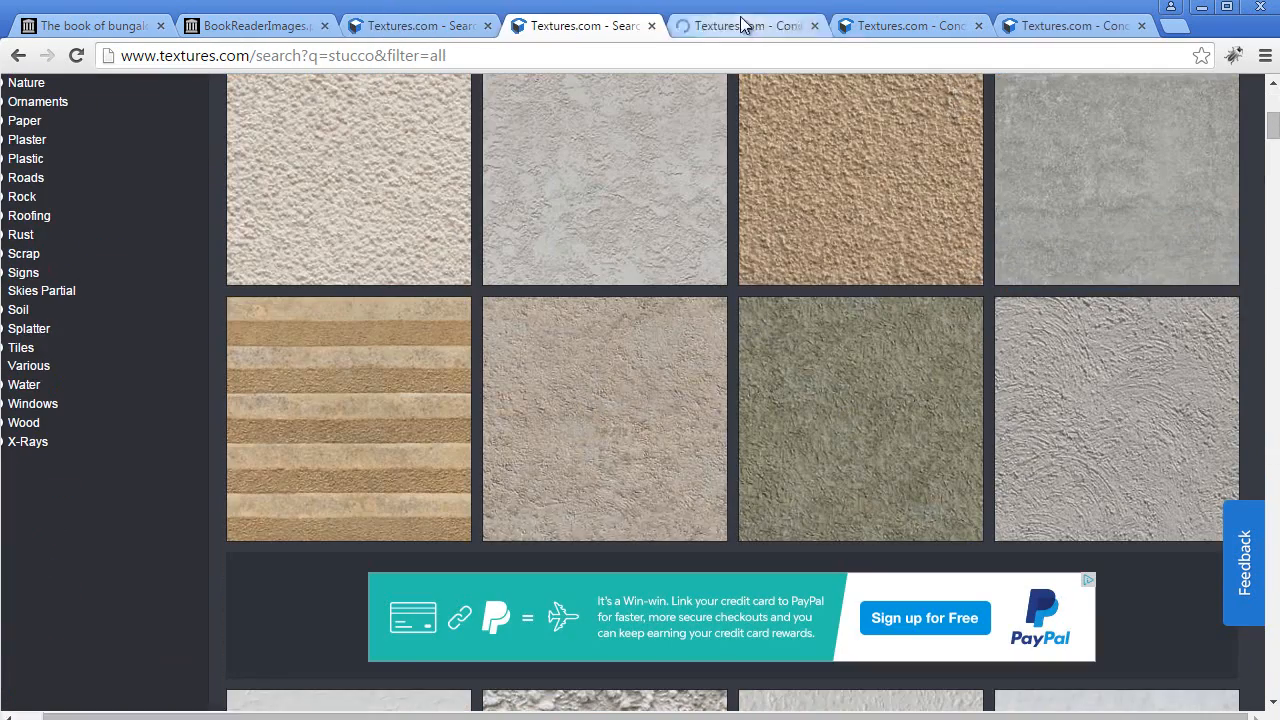
click(743, 25)
click(399, 612)
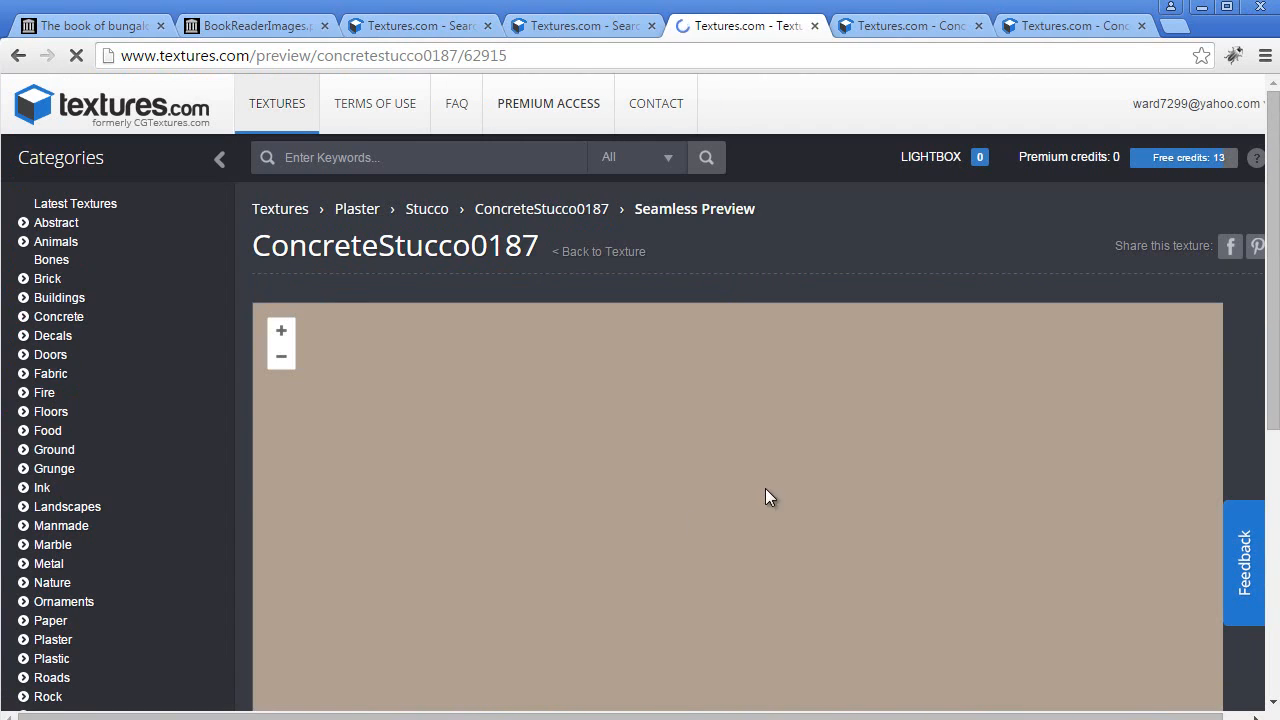
drag(667, 610, 642, 589)
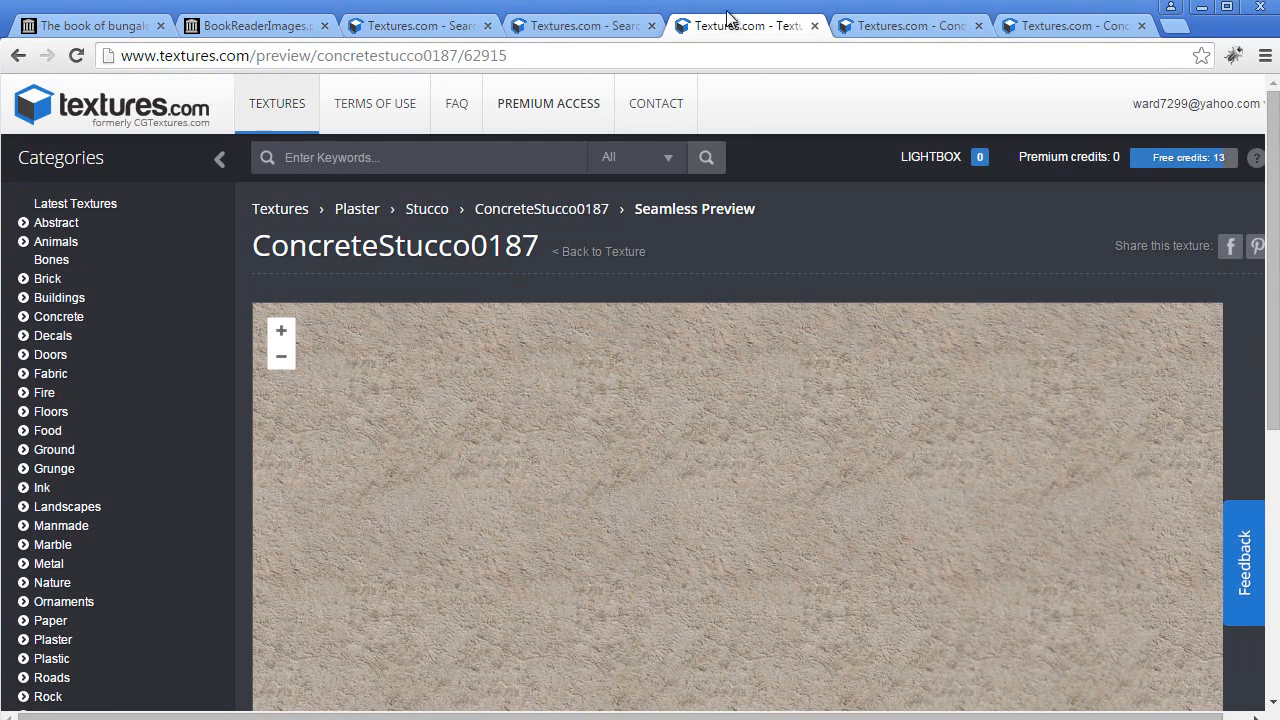
middle_click(686, 37)
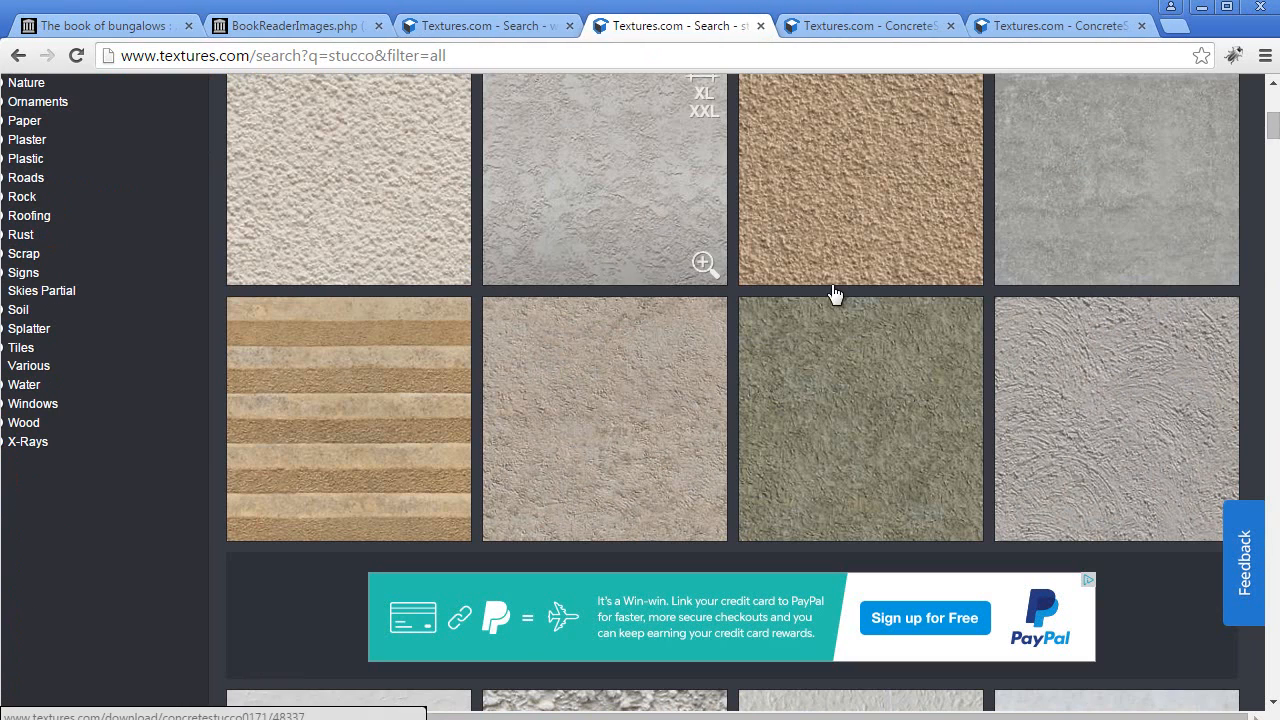
Open the grey swirled ConcreteStucco0131 texture from the results and examine how its seamless preview repeats.
middle_click(1123, 400)
click(735, 26)
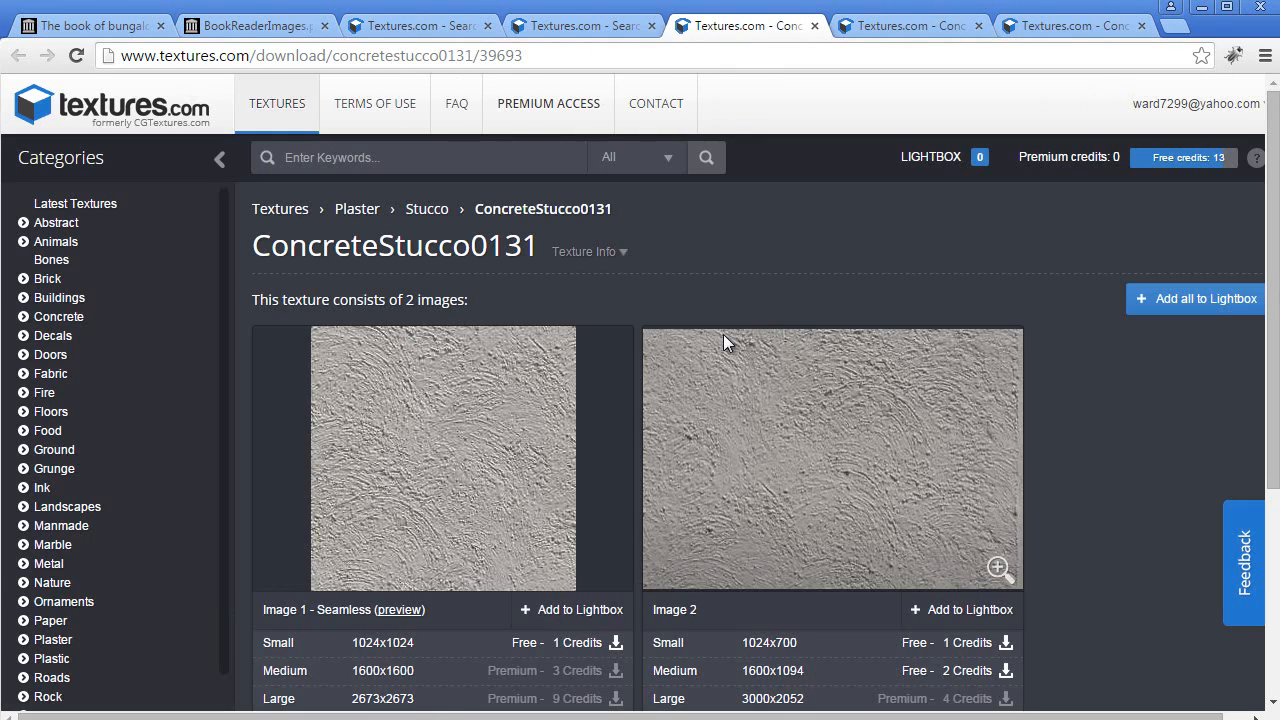
click(466, 543)
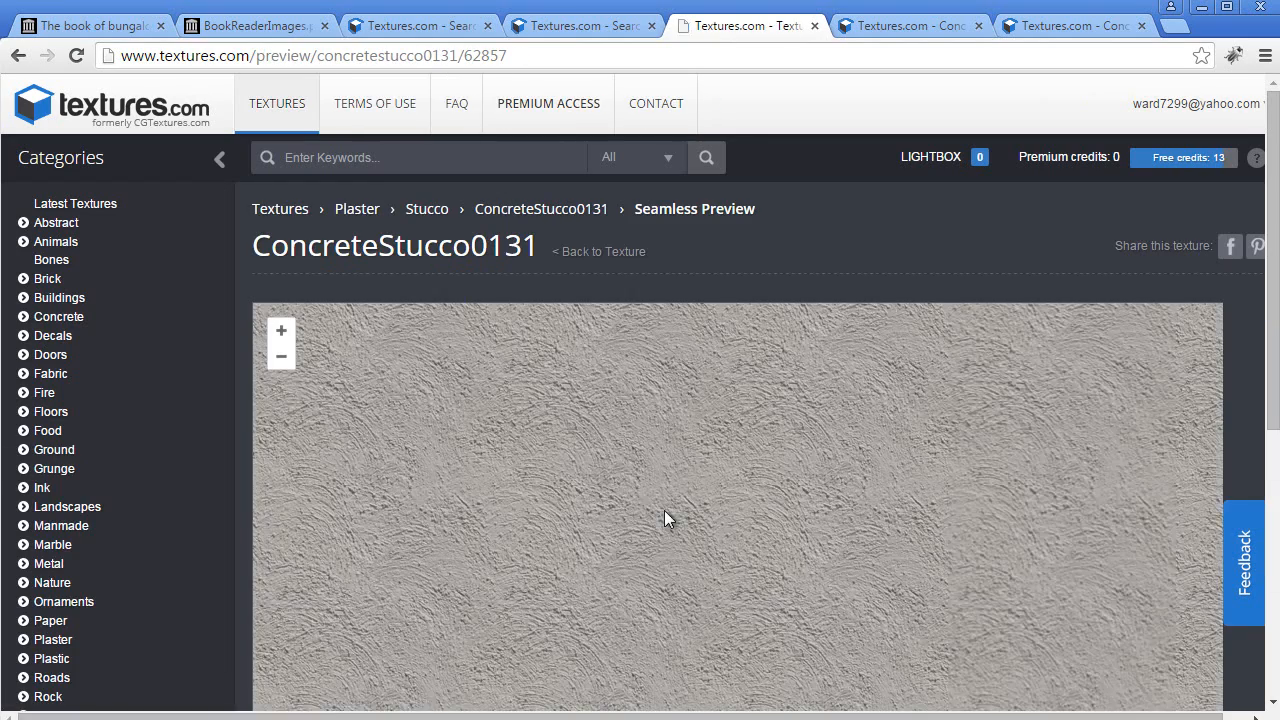
drag(688, 580, 491, 398)
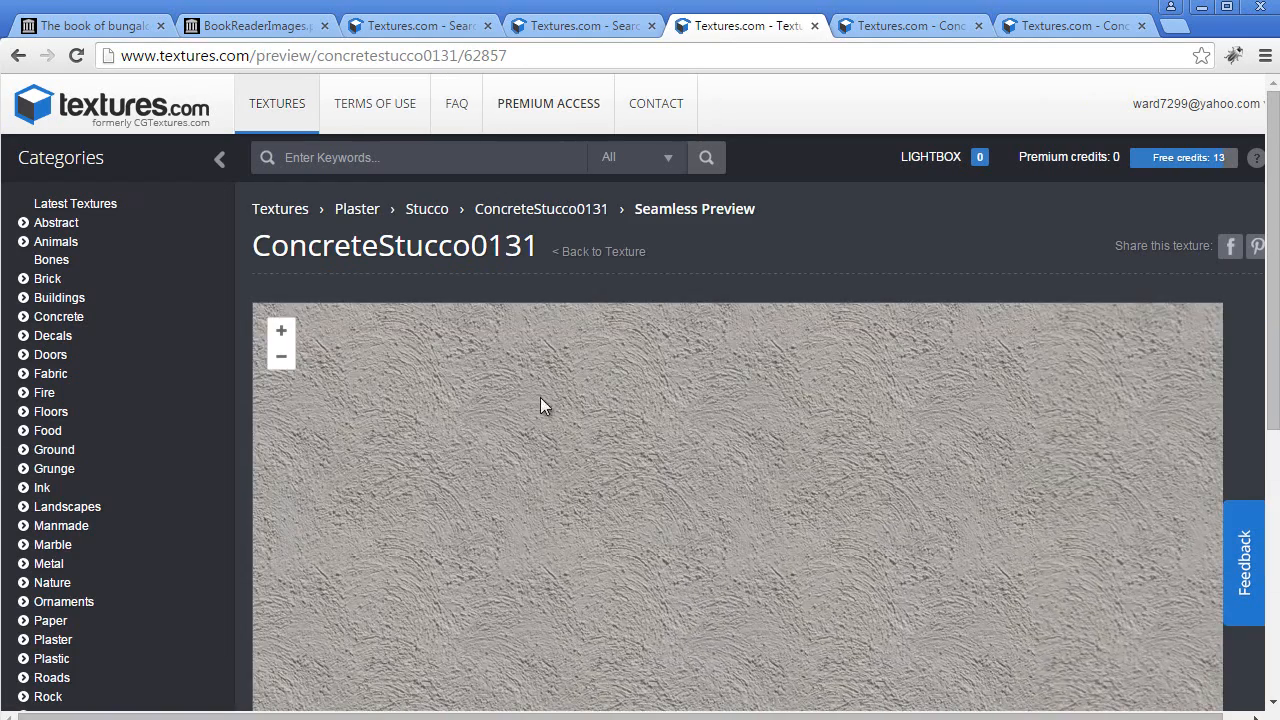
drag(773, 477, 733, 526)
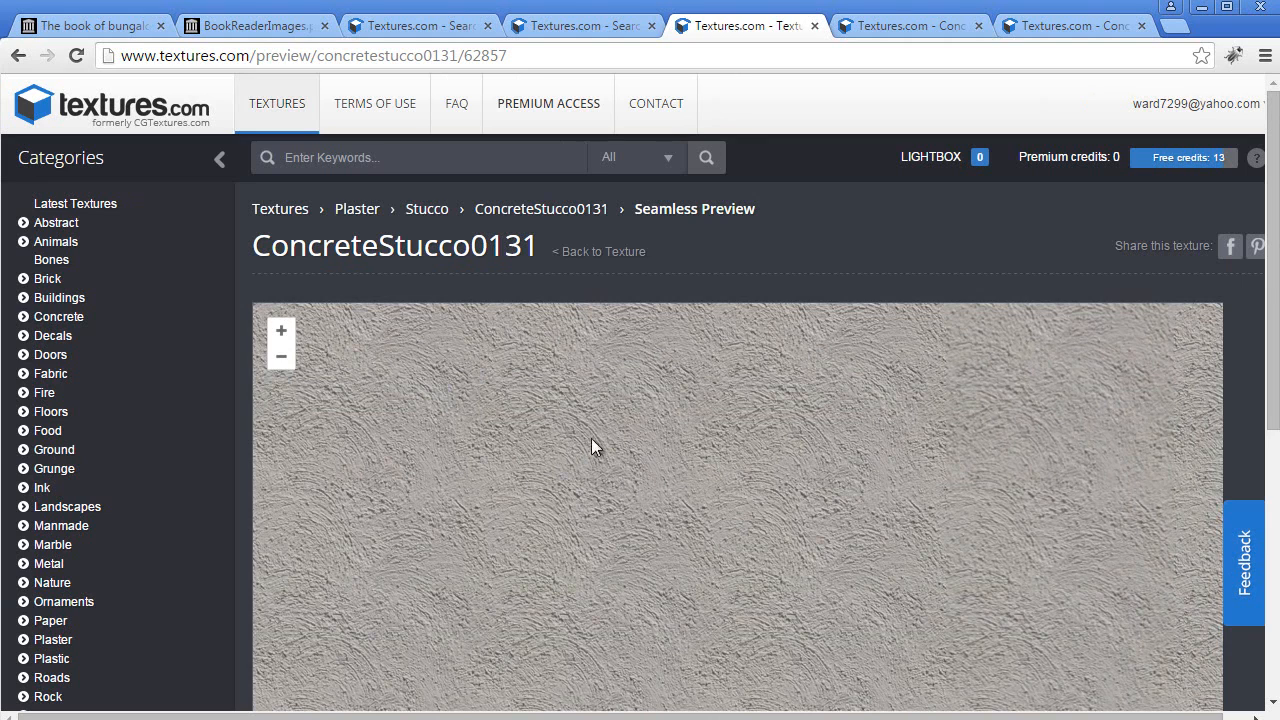
drag(917, 520, 929, 449)
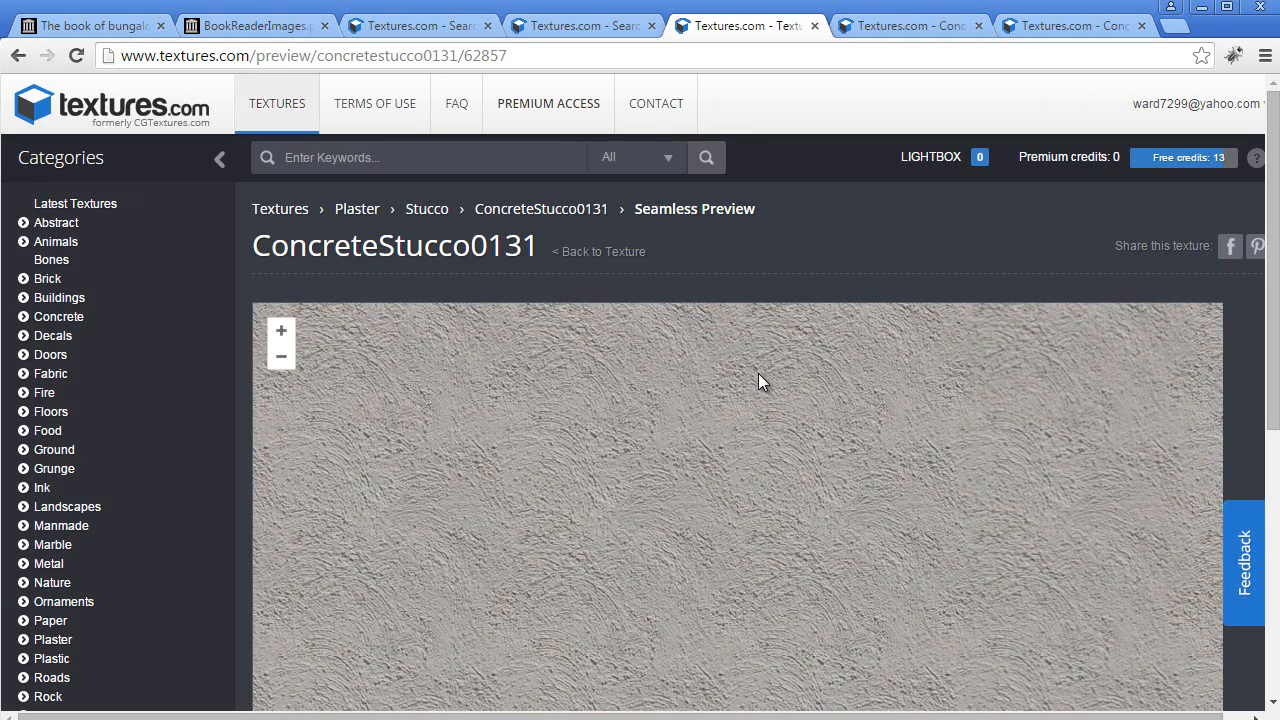
Return to the ConcreteStucco0131 texture page and download the small 1024x1024 seamless image.
click(611, 30)
click(700, 26)
click(18, 55)
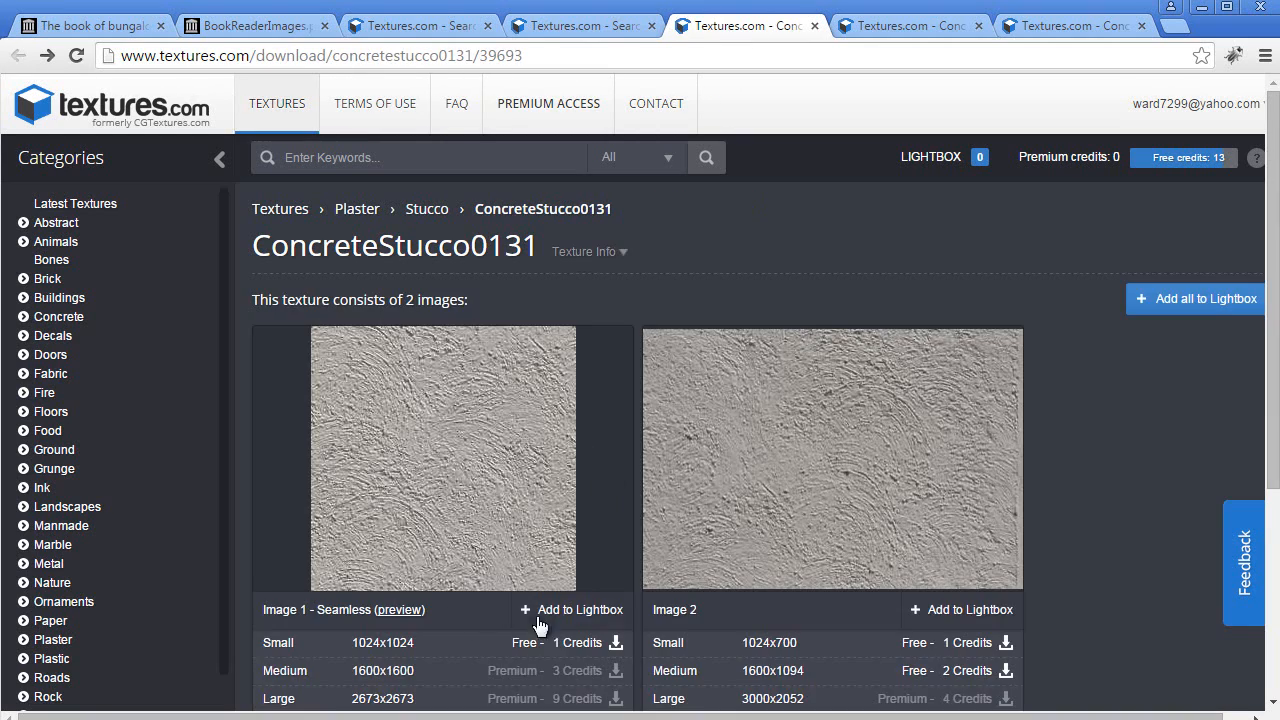
click(585, 642)
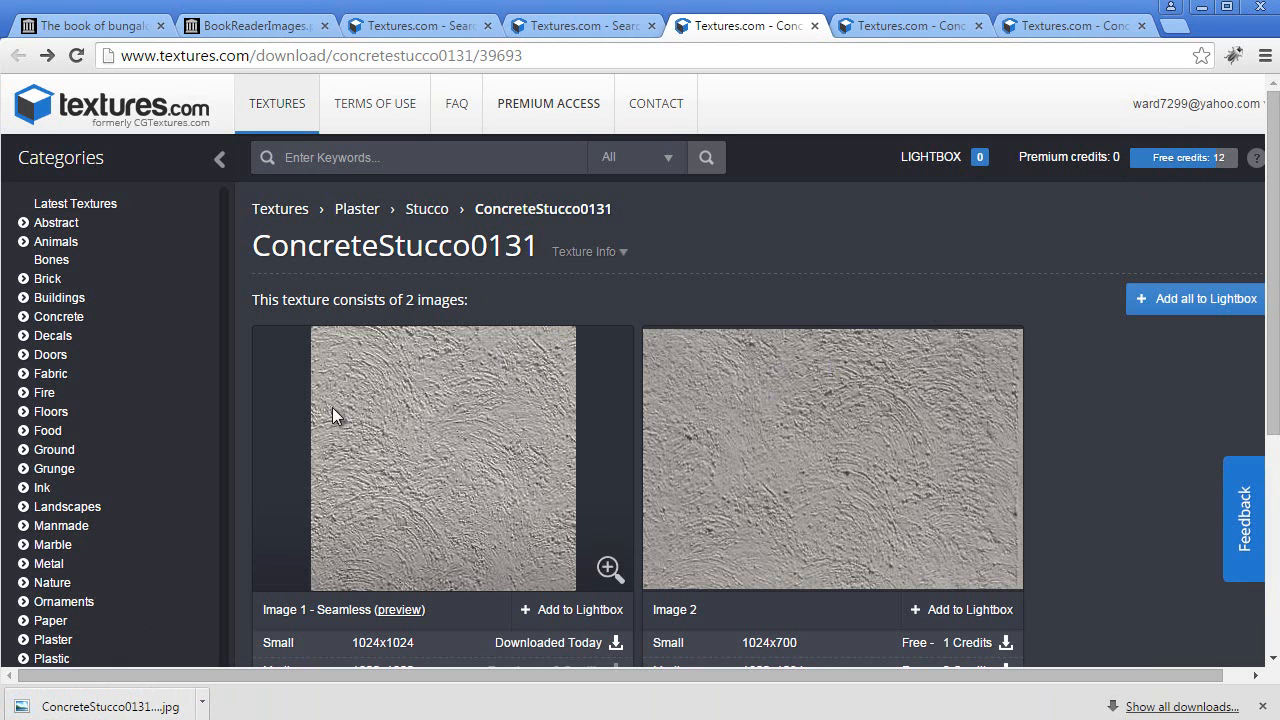
Open the downloaded ConcreteStucco0131 image in Adobe Photoshop CS5, leaving the earlier stucco images closed.
click(205, 709)
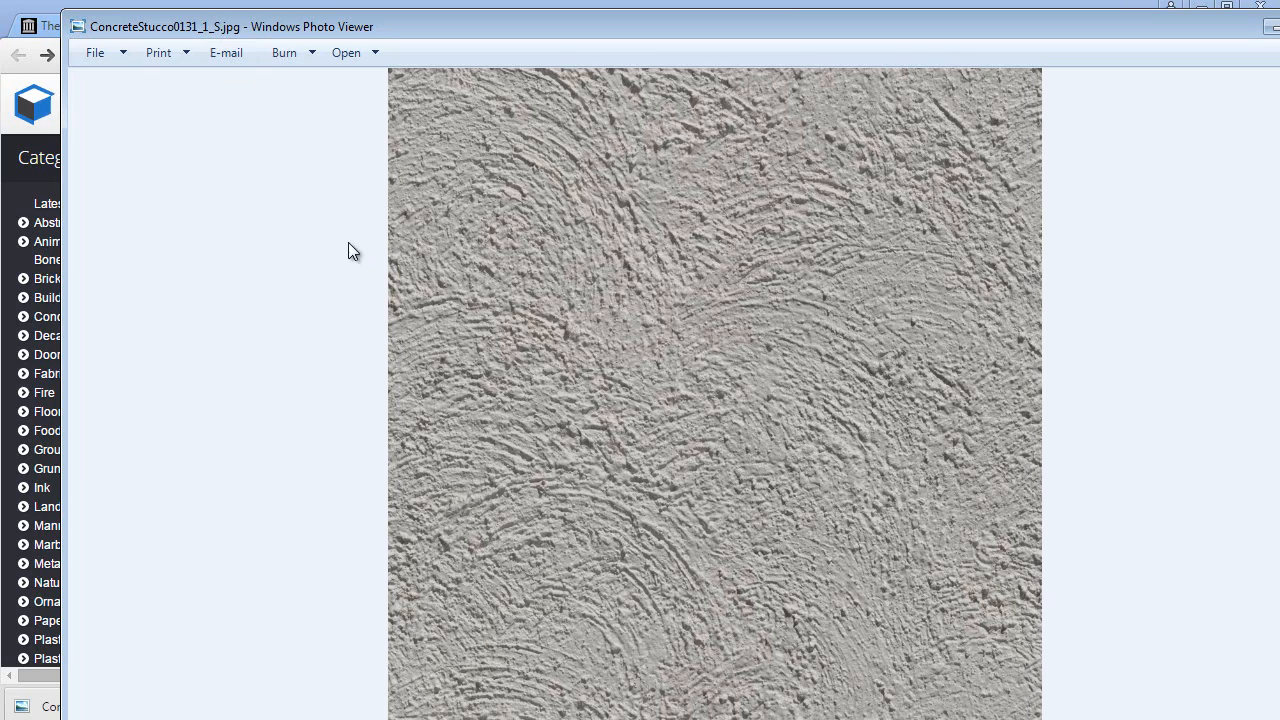
right_click(603, 245)
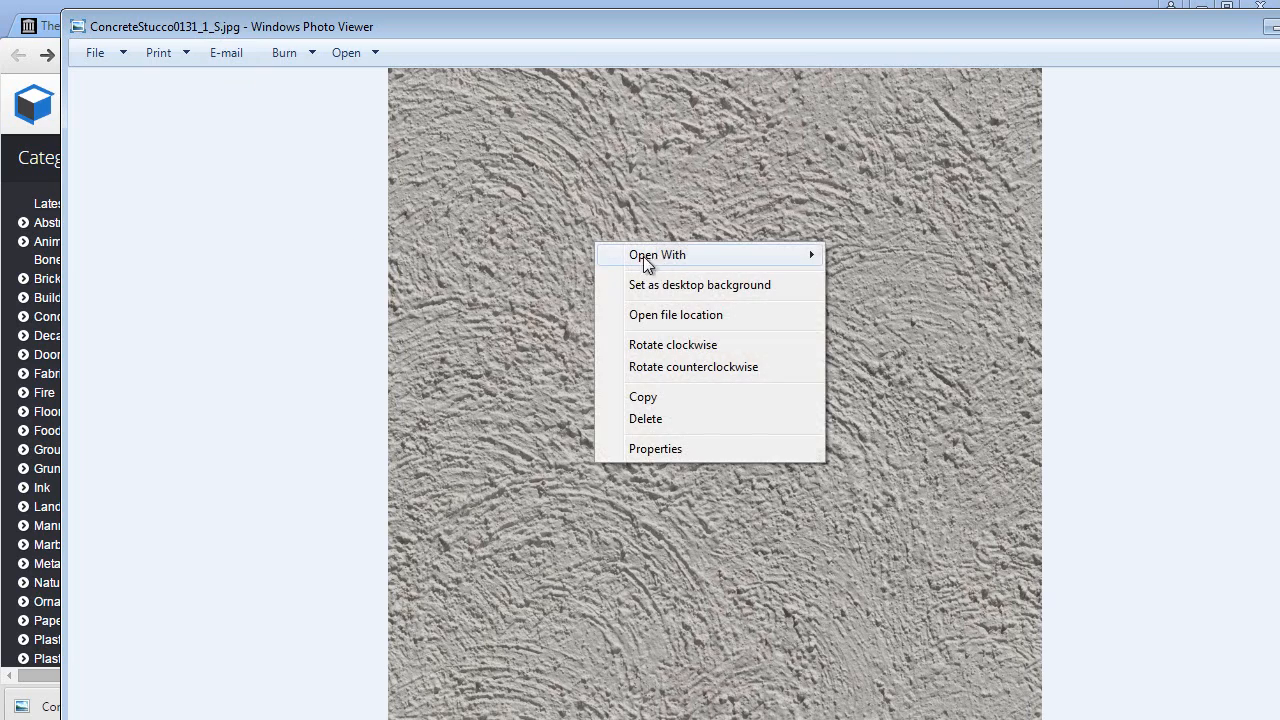
mouse_move(785, 255)
click(898, 298)
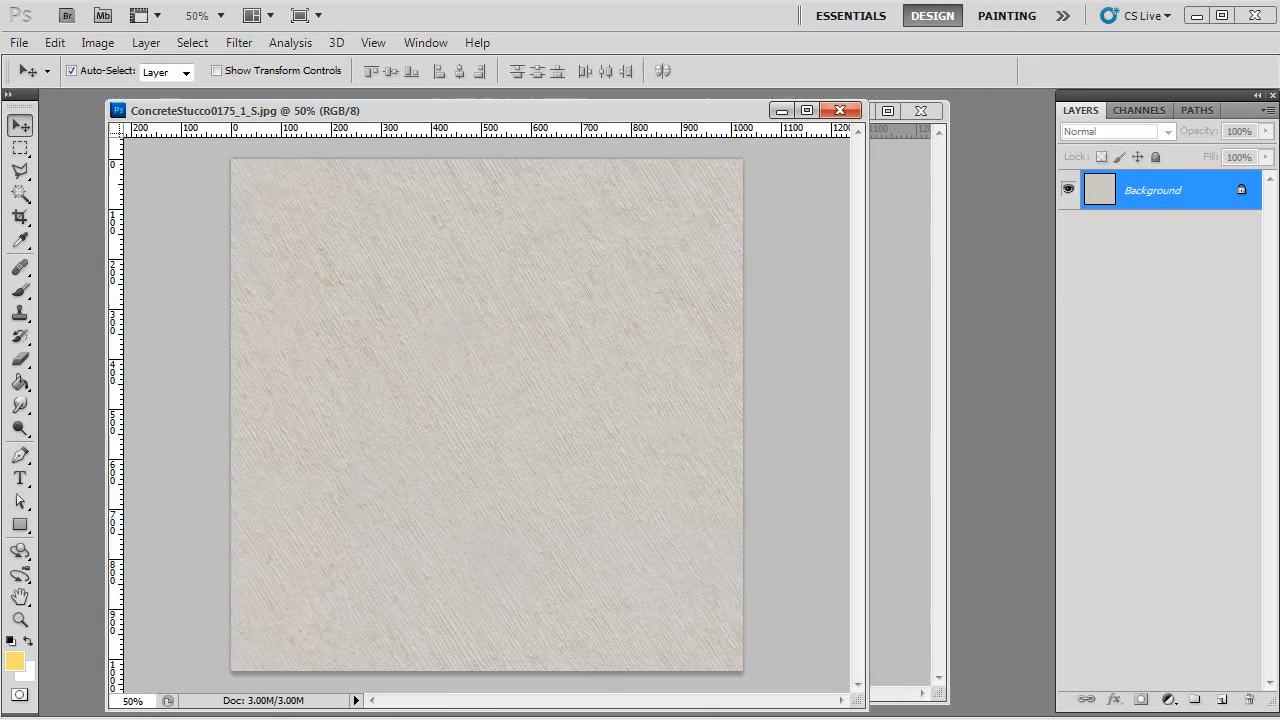
click(798, 156)
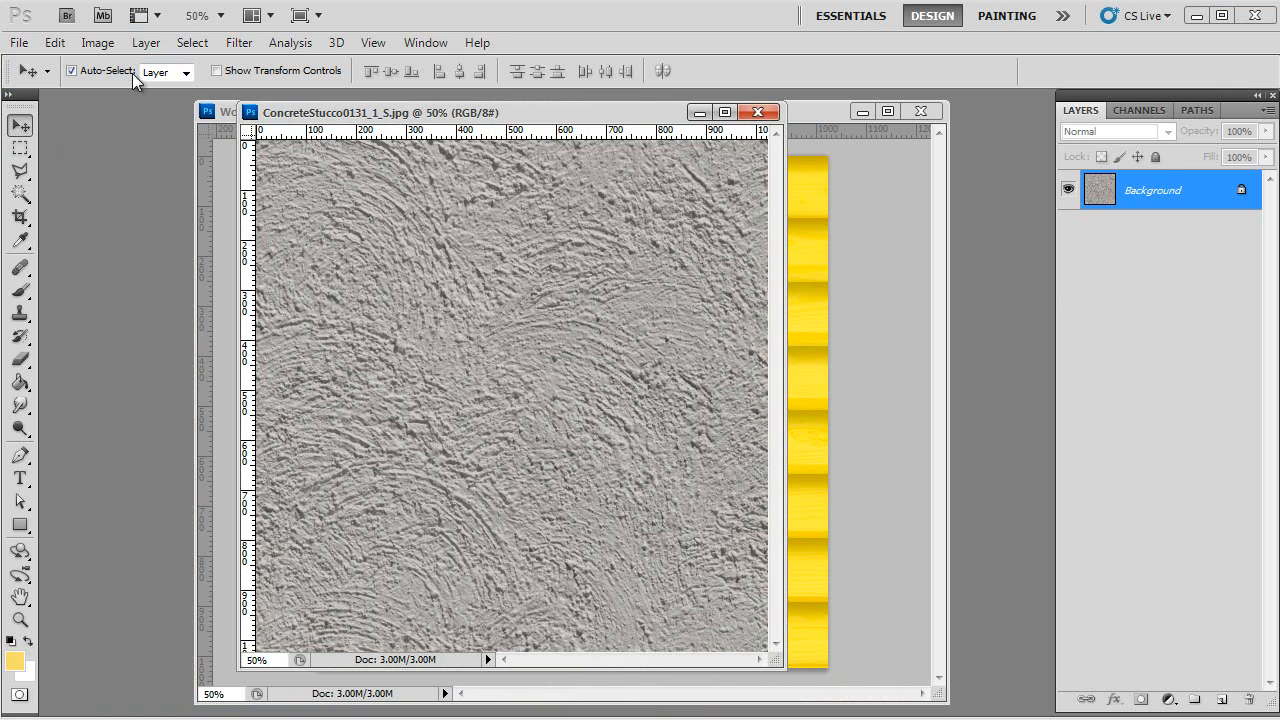
Warm up the grey stucco image with a Hue/Saturation adjustment of hue -2 and saturation +51.
click(101, 43)
mouse_move(150, 92)
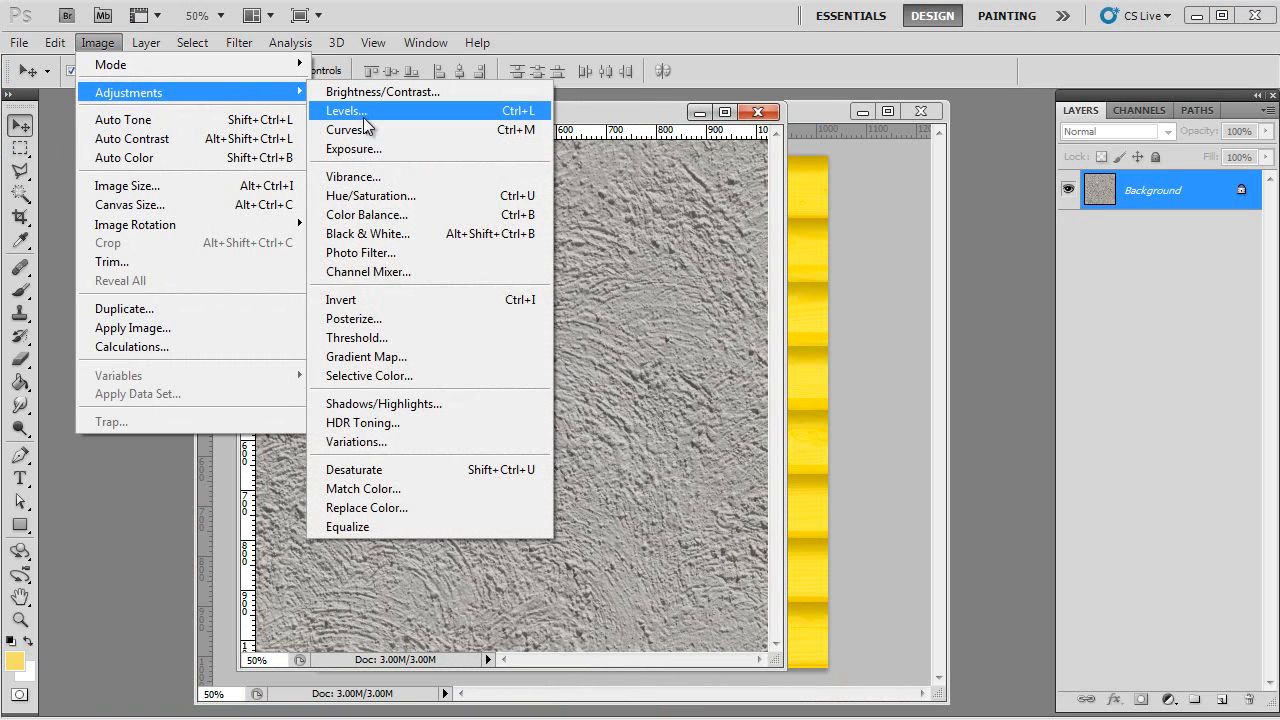
click(398, 196)
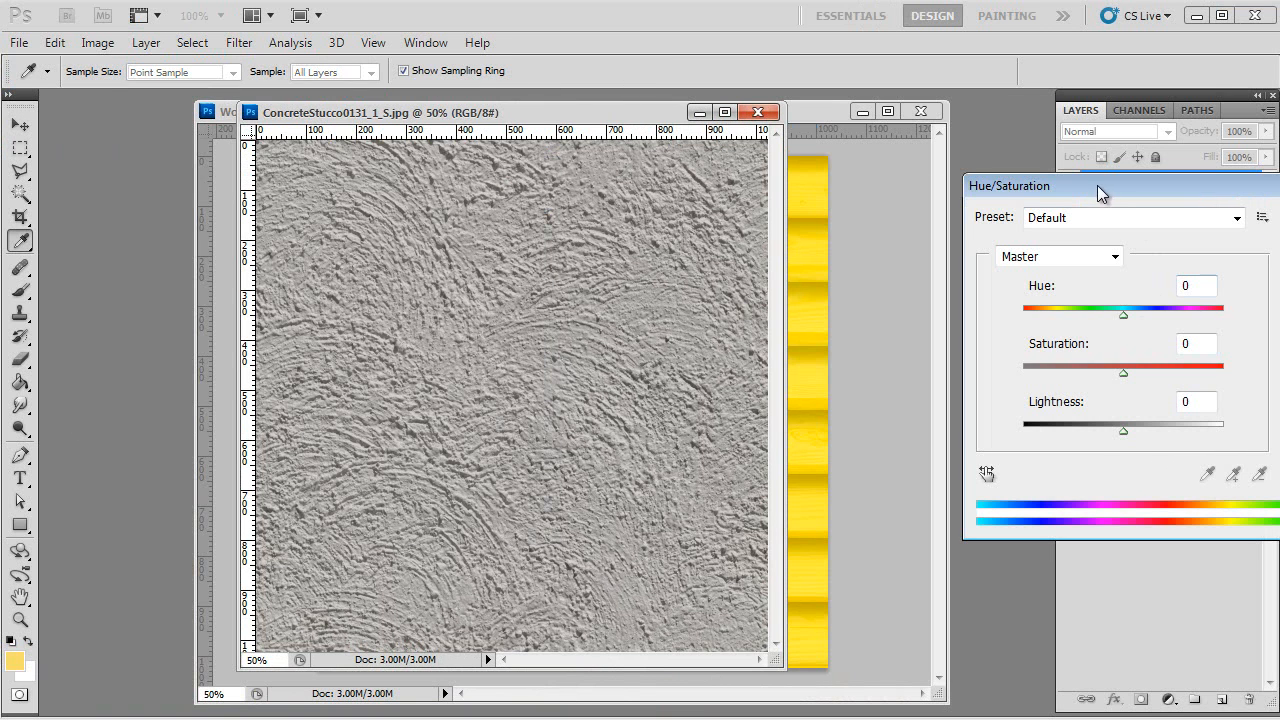
drag(1037, 437, 1123, 443)
mouse_move(1032, 376)
mouse_down()
mouse_move(1049, 379)
mouse_move(1034, 382)
mouse_up()
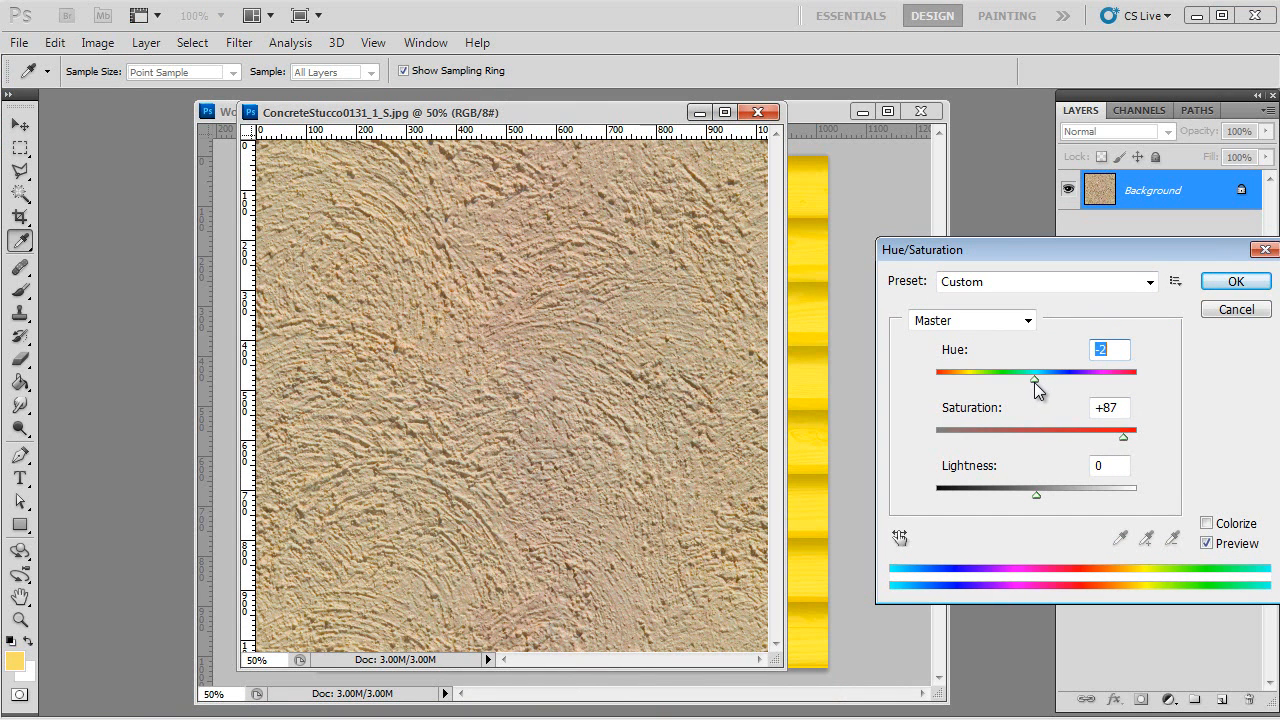
drag(1124, 438, 1111, 437)
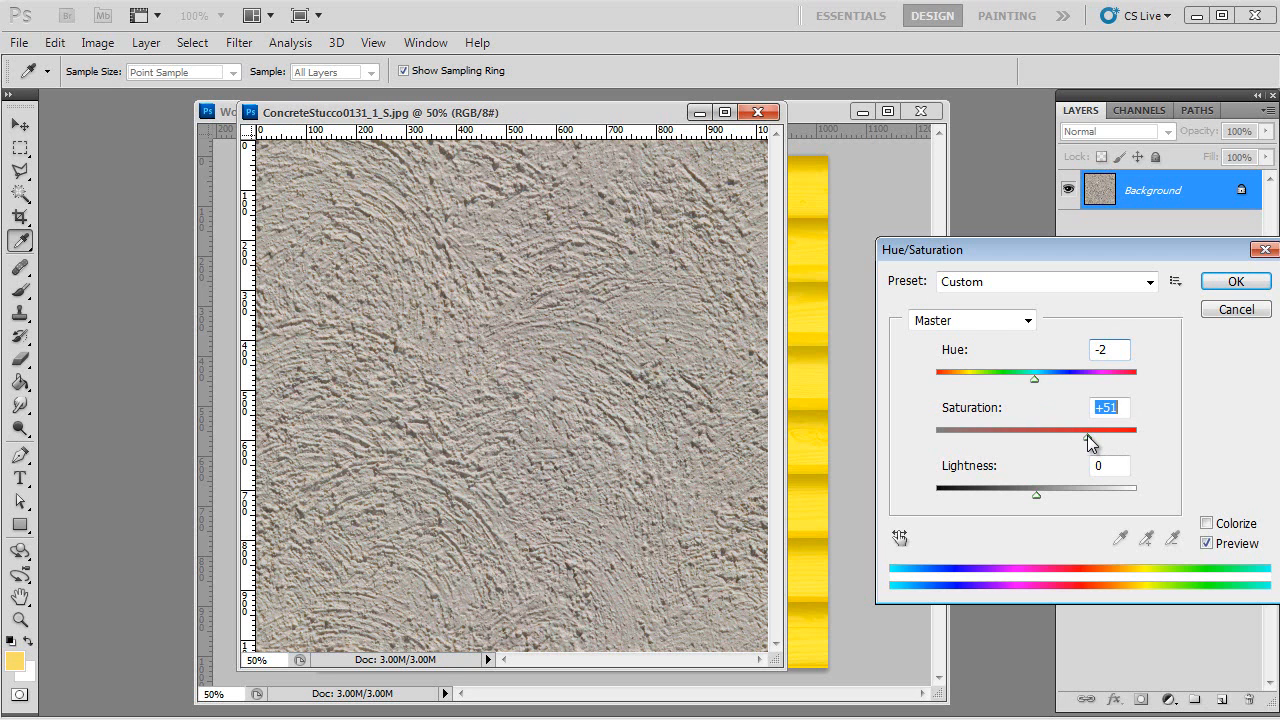
click(1232, 284)
key(v)
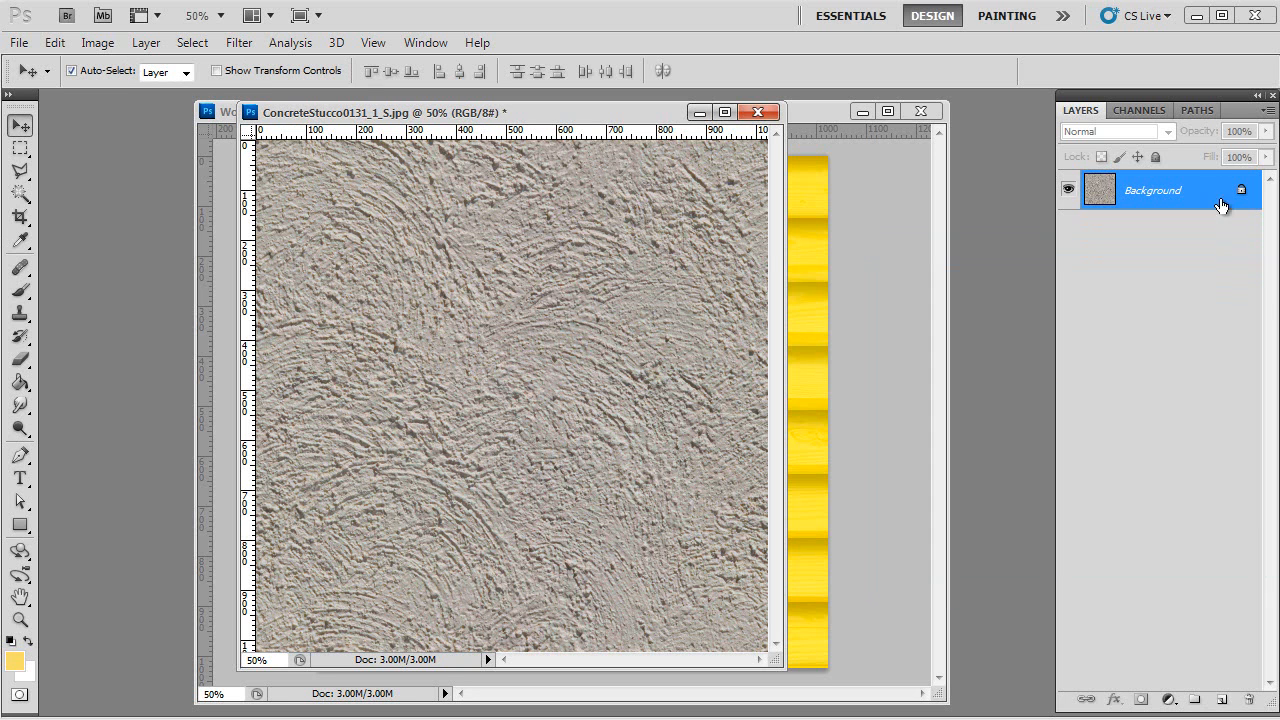
Convert the stucco image's background into a regular layer and enable a Color Overlay layer style on it.
double_click(1210, 190)
click(820, 155)
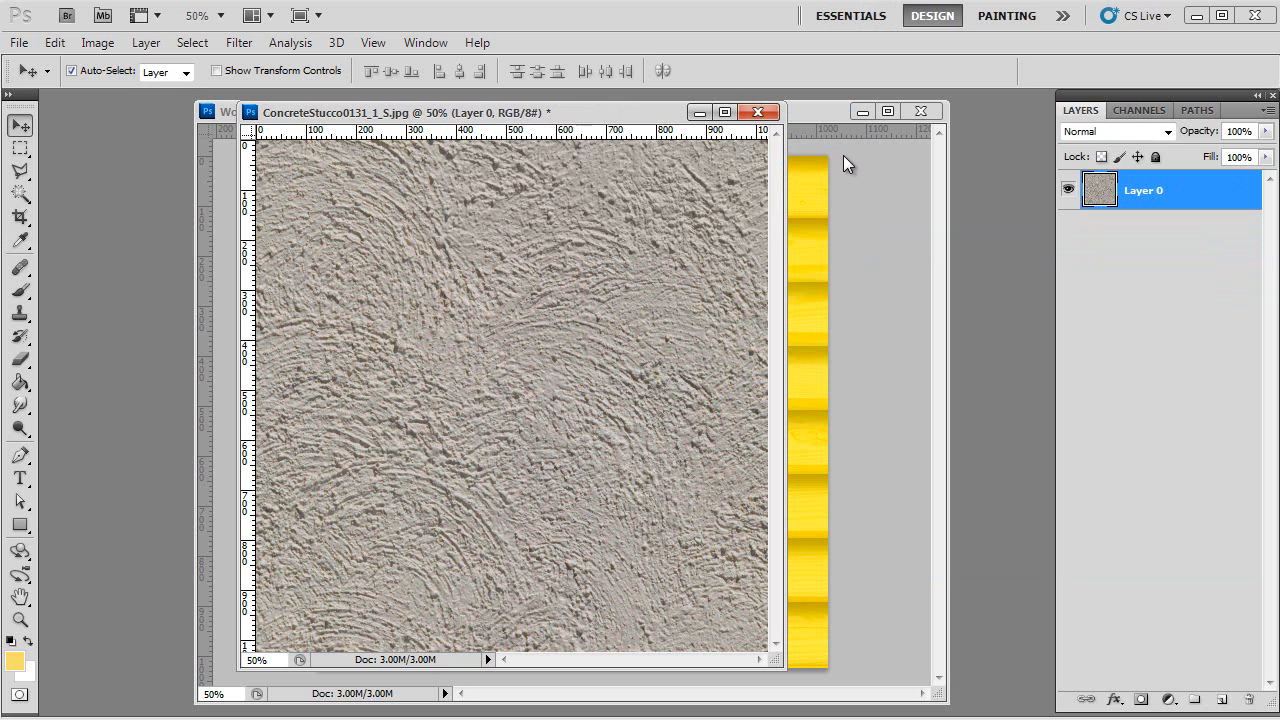
double_click(1196, 190)
drag(1010, 156, 820, 222)
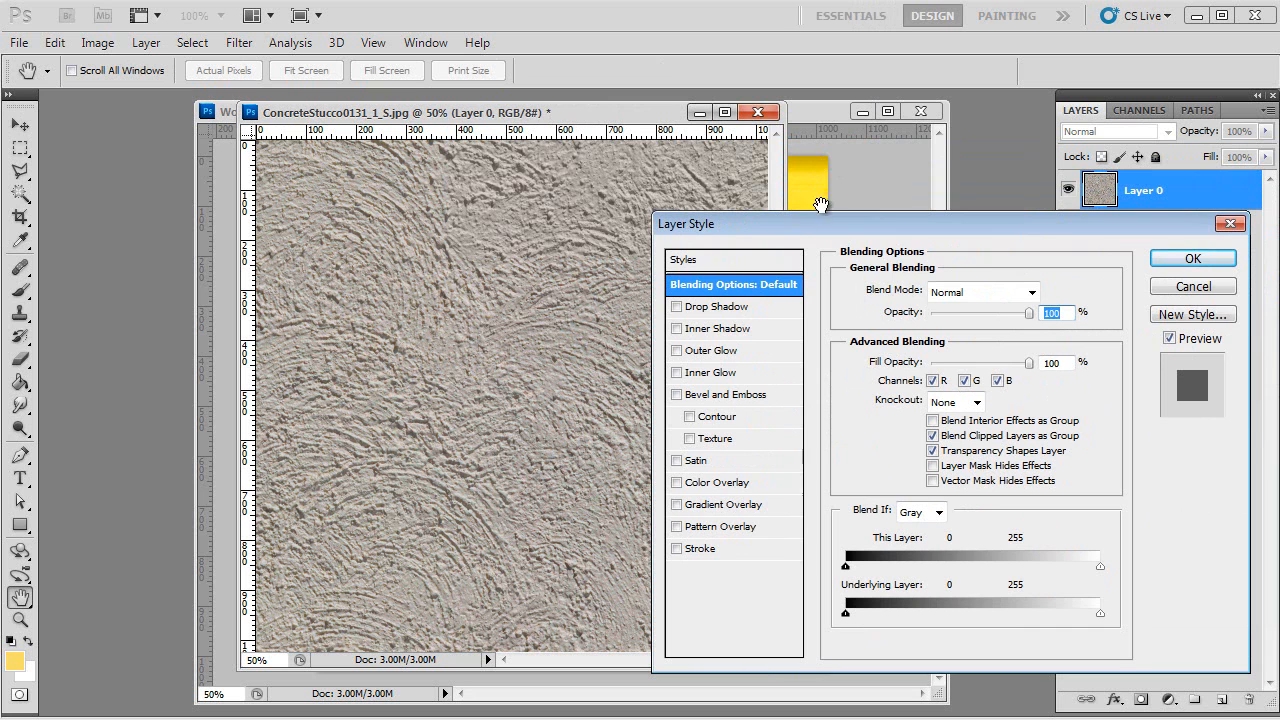
drag(880, 223, 825, 204)
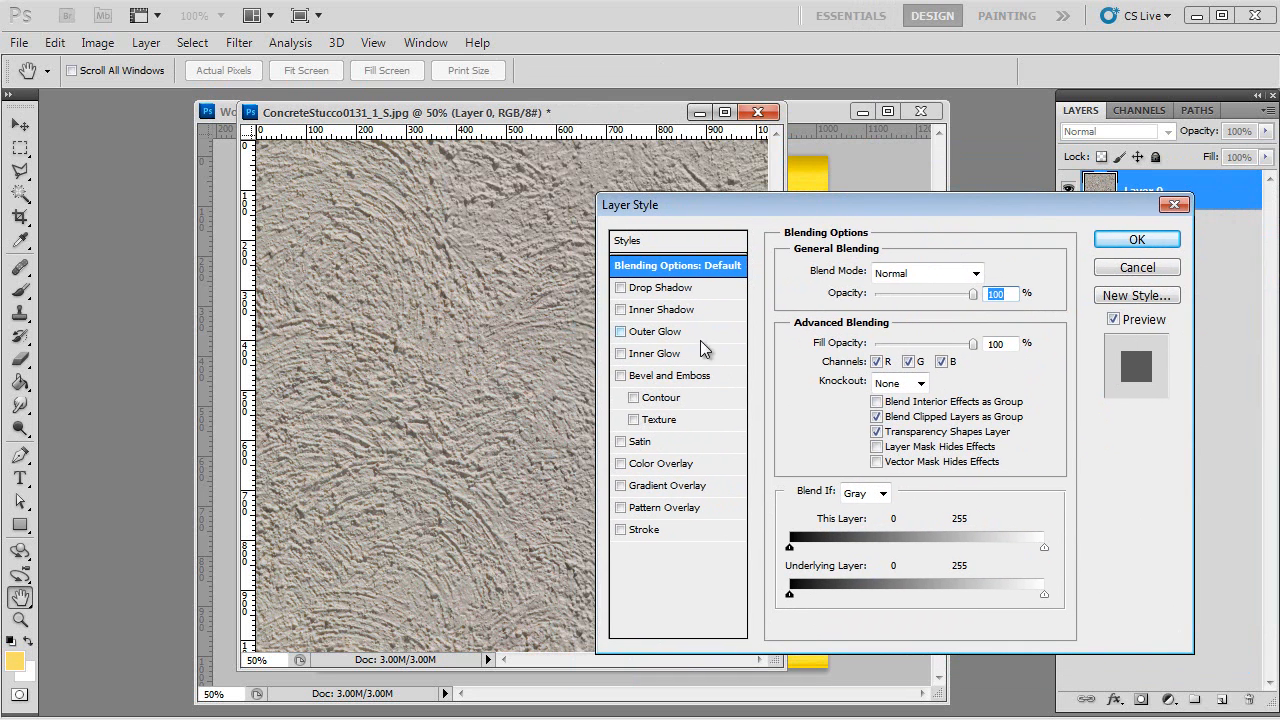
click(621, 463)
click(658, 463)
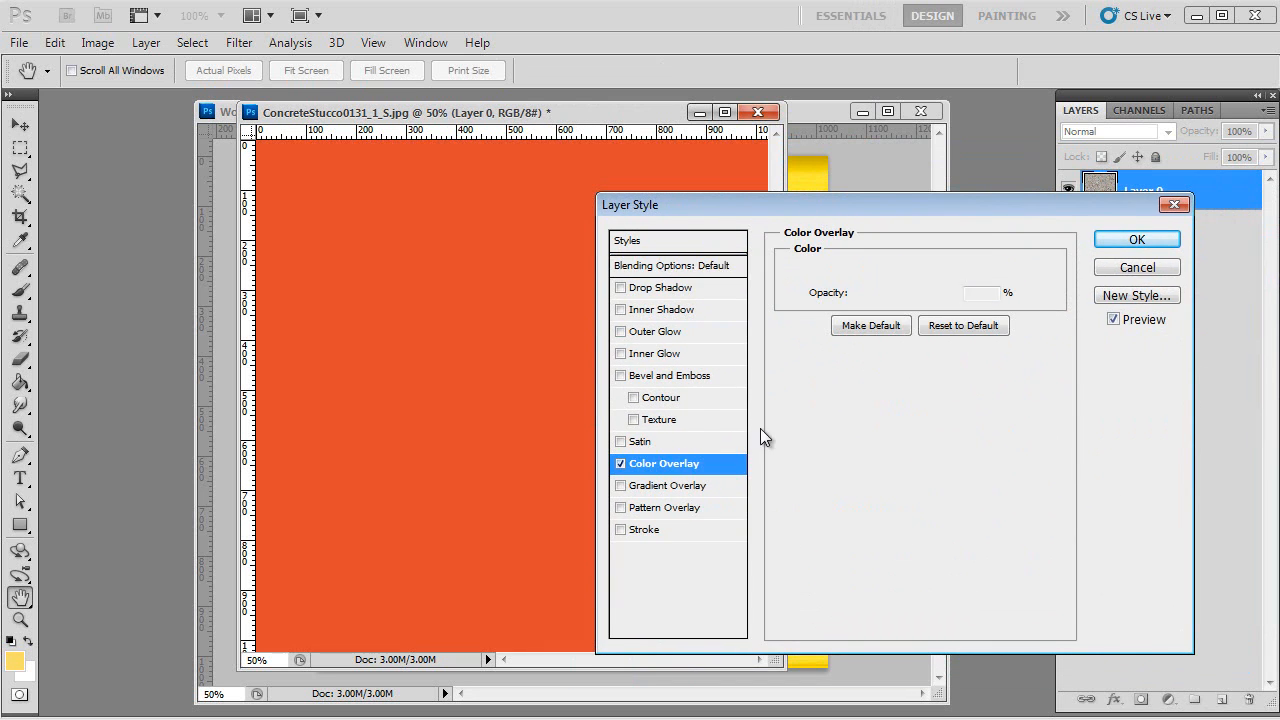
Set the Color Overlay's colour to beige, hex d6c59e.
click(983, 263)
click(919, 508)
mouse_move(770, 330)
mouse_down()
mouse_move(762, 305)
mouse_move(719, 306)
mouse_move(684, 334)
mouse_up()
drag(930, 515, 940, 519)
mouse_move(686, 334)
mouse_down()
mouse_move(707, 341)
mouse_move(697, 323)
mouse_move(708, 334)
mouse_up()
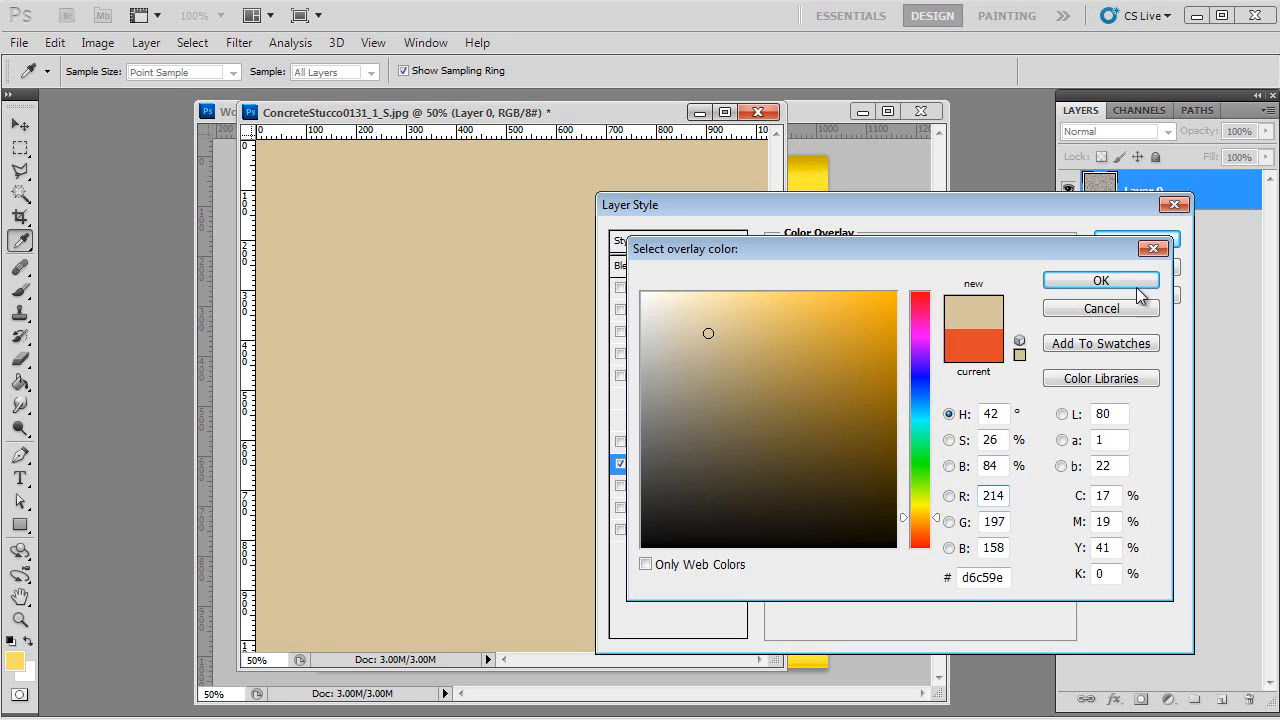
click(1101, 280)
Set the Color Overlay's blend mode to Color at 100% opacity, apply the layer style and move the stucco image clear of the siding image.
click(935, 270)
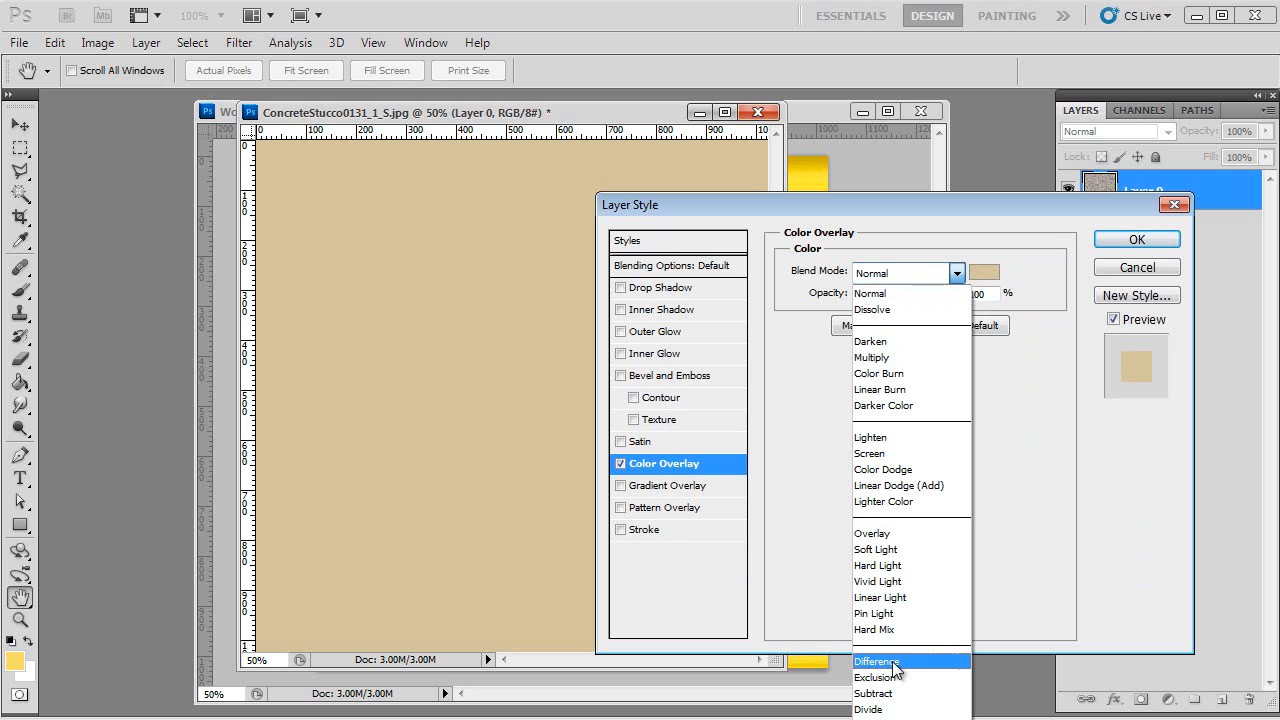
click(896, 719)
drag(743, 200, 771, 207)
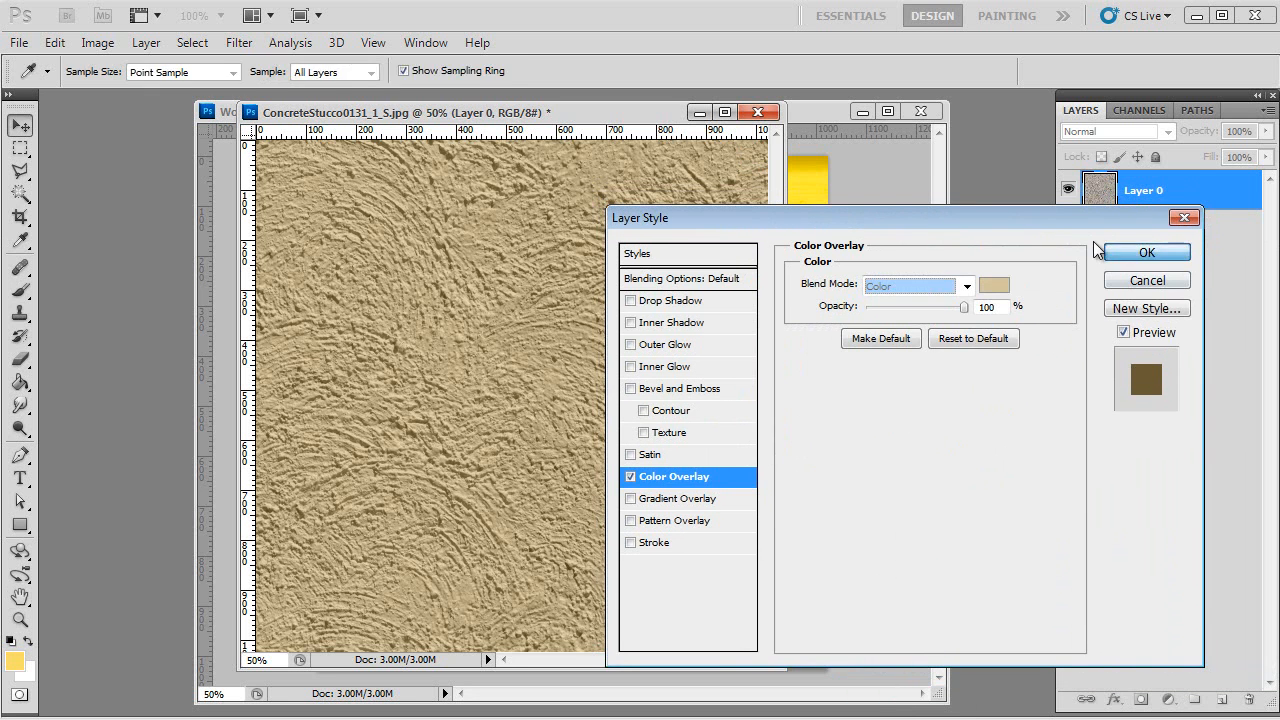
click(1143, 251)
key(v)
drag(665, 108, 495, 100)
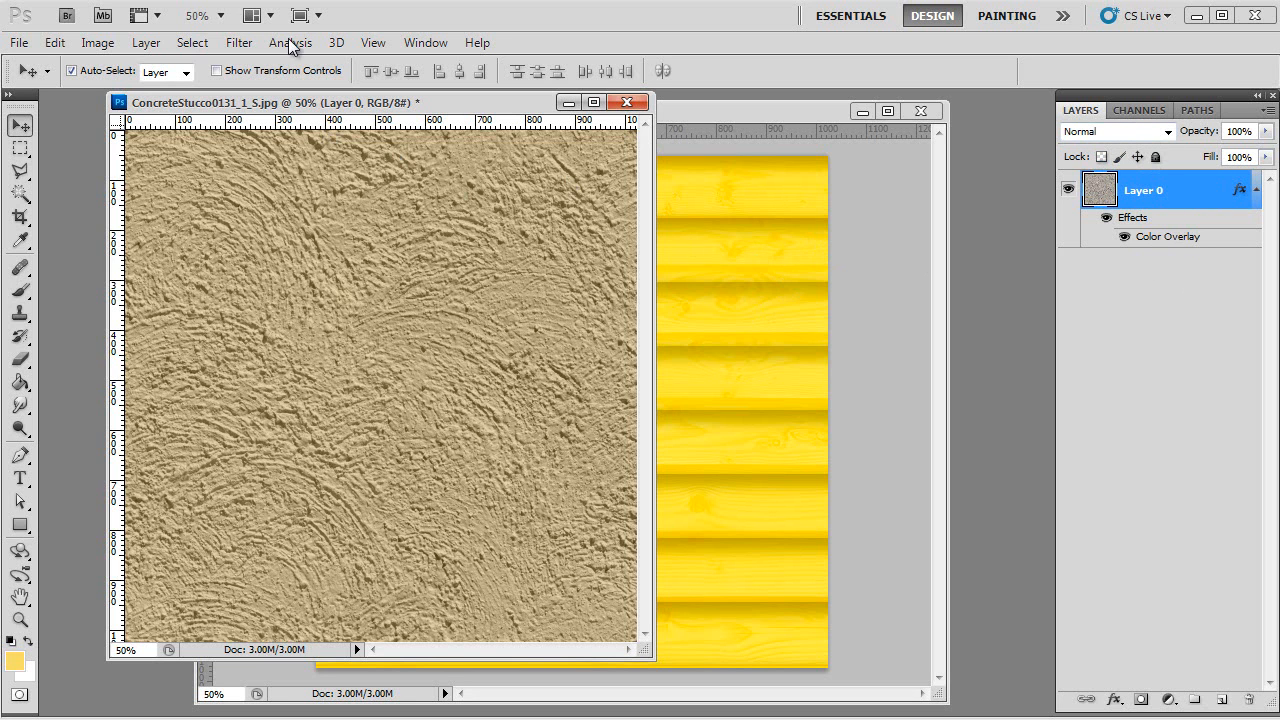
Start a Brightness/Contrast adjustment on the stucco layer and try brightness 39 with contrast -18.
click(97, 42)
mouse_move(110, 92)
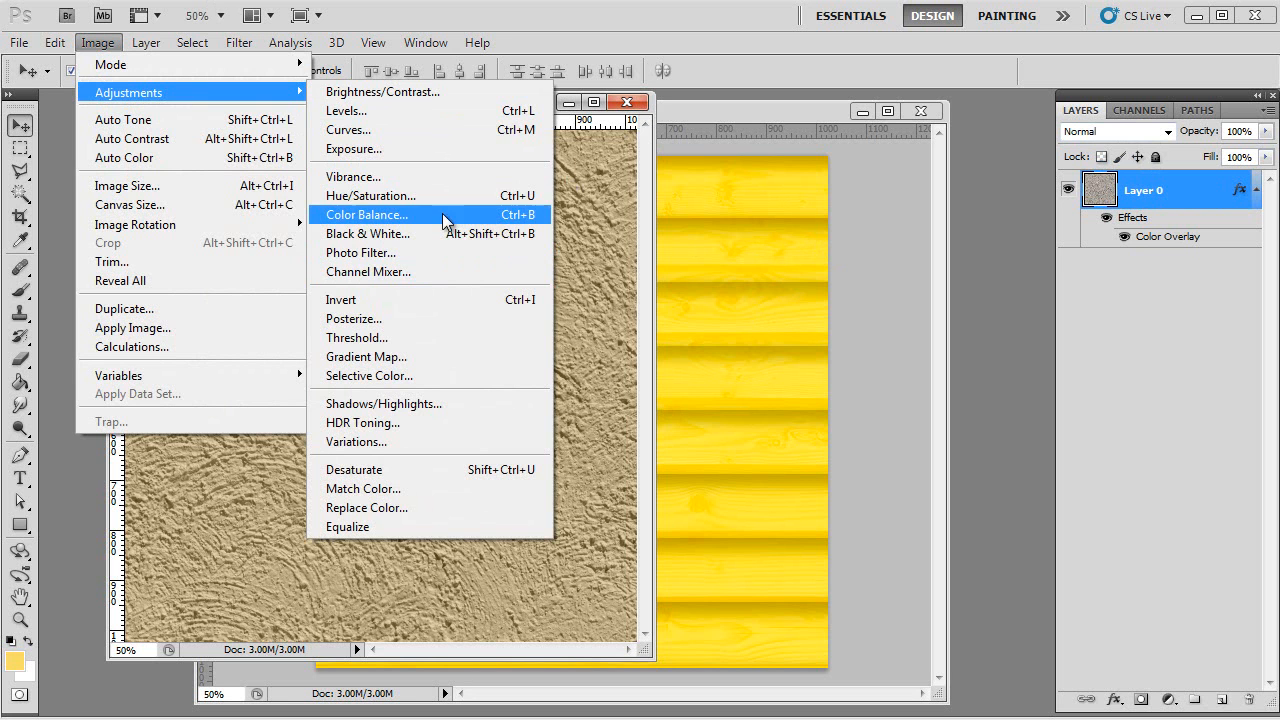
click(405, 96)
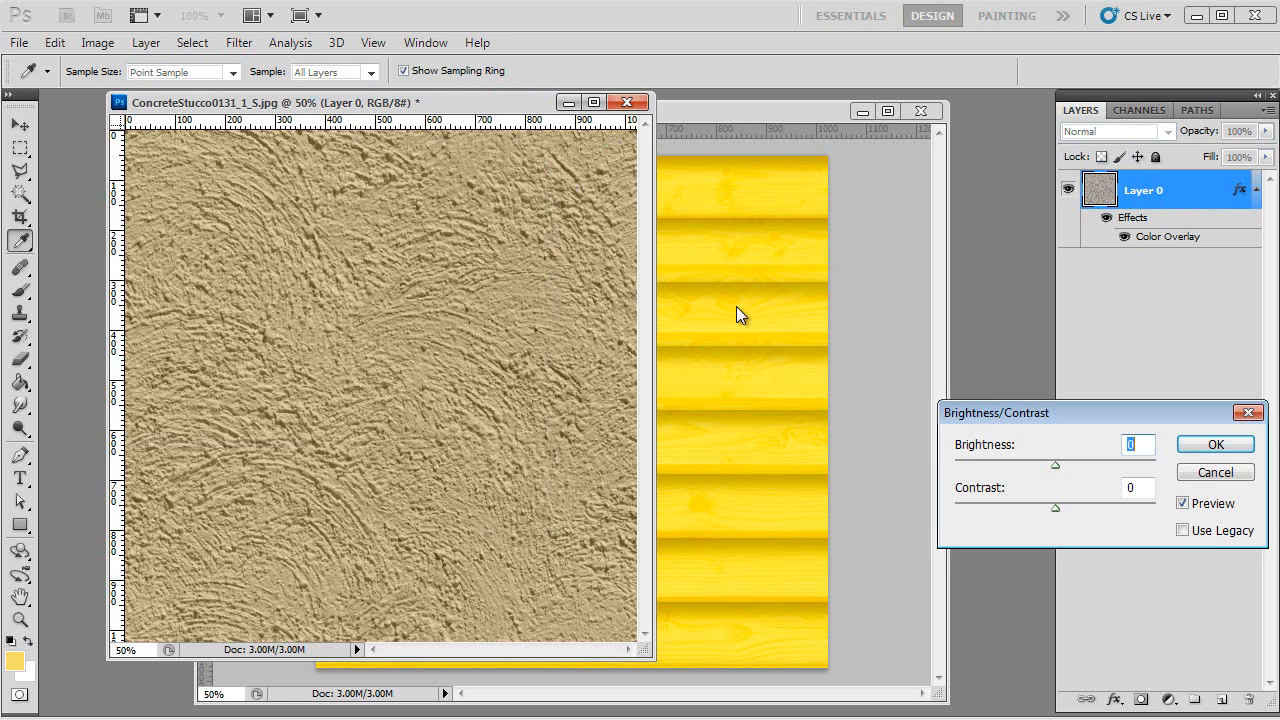
drag(1063, 417, 989, 341)
drag(986, 436, 919, 433)
drag(974, 393, 1006, 391)
drag(919, 435, 911, 435)
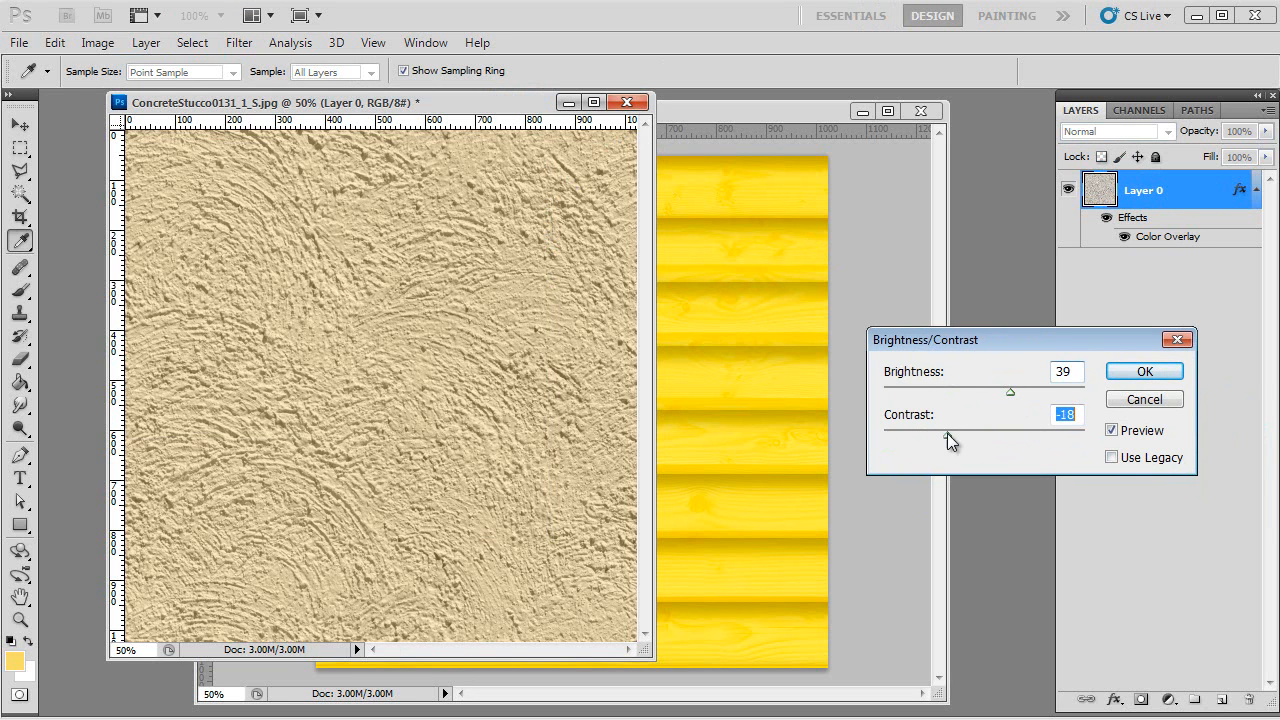
Switch the Brightness/Contrast adjustment to legacy mode, raise the brightness slightly, strongly reduce the contrast and apply it.
click(1111, 458)
drag(986, 435, 943, 431)
drag(984, 391, 1000, 390)
drag(917, 436, 941, 433)
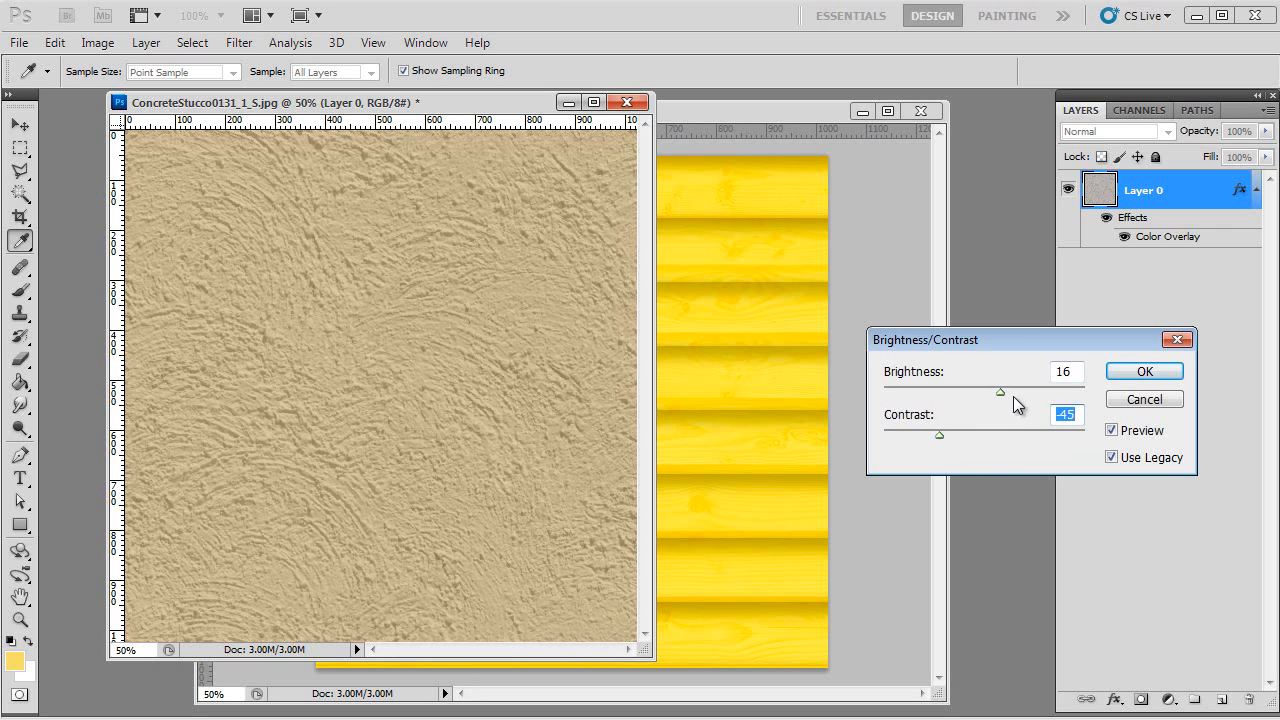
drag(998, 390, 994, 391)
drag(939, 435, 922, 435)
click(1144, 371)
key(v)
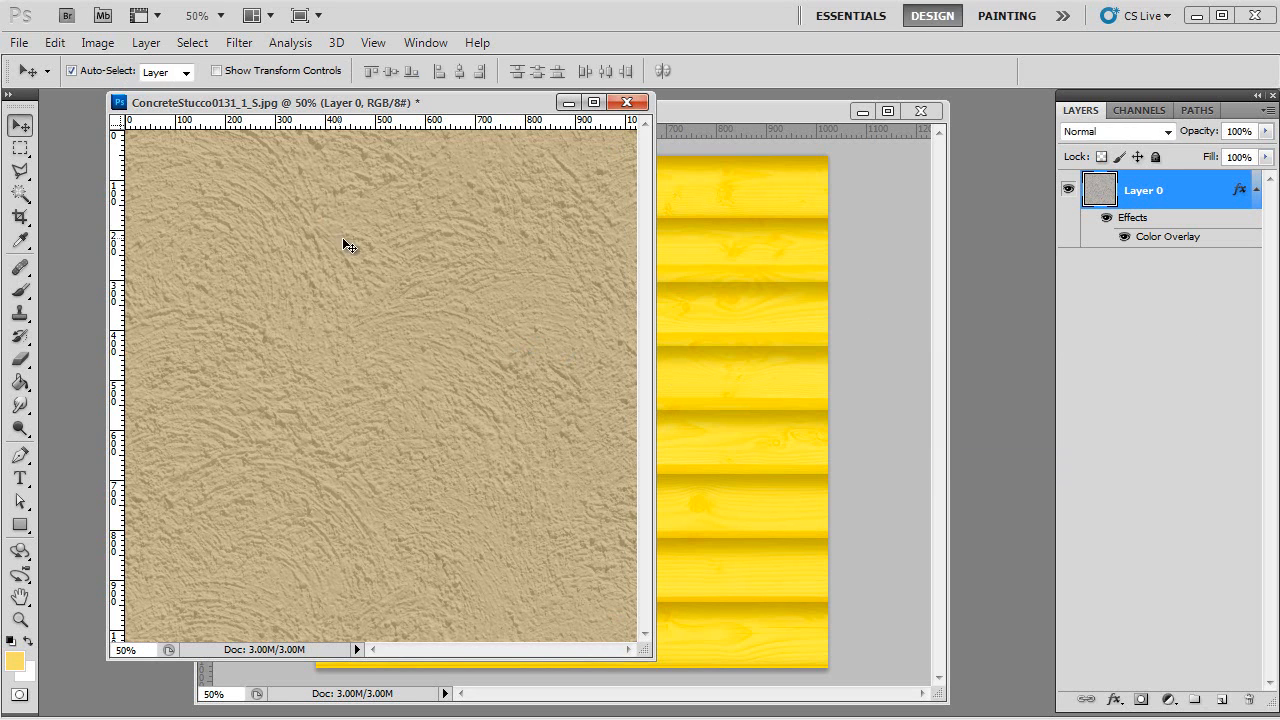
Start a Save for Web & Devices export of the stucco as JPEG and try an image size of 512 x 512 px.
key(ctrl+alt+shift+s)
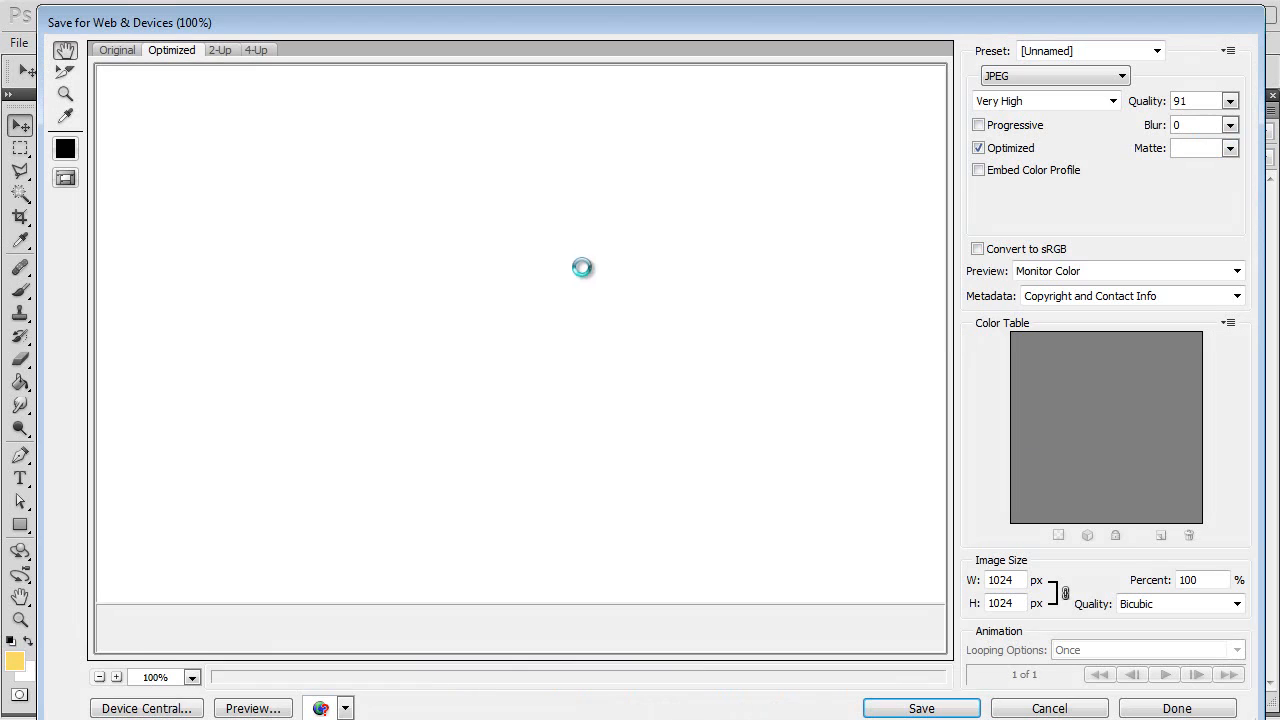
drag(758, 399, 757, 371)
double_click(1019, 578)
text(51)
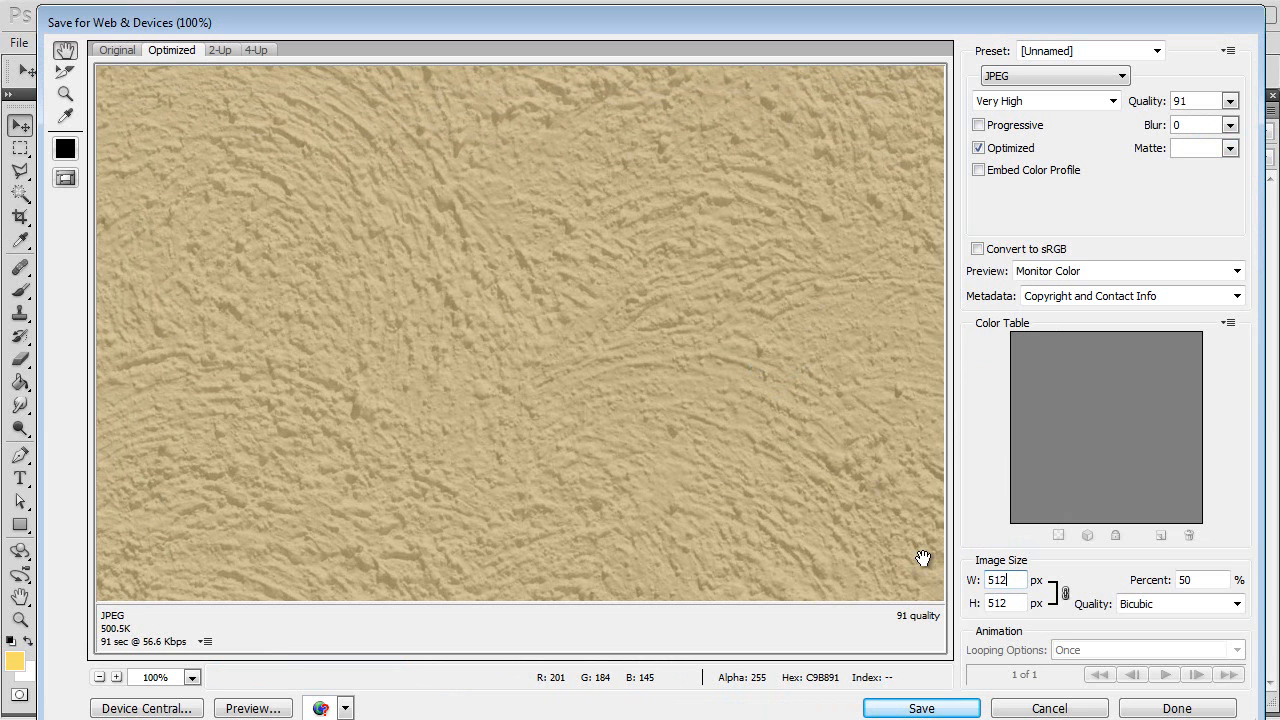
click(1018, 603)
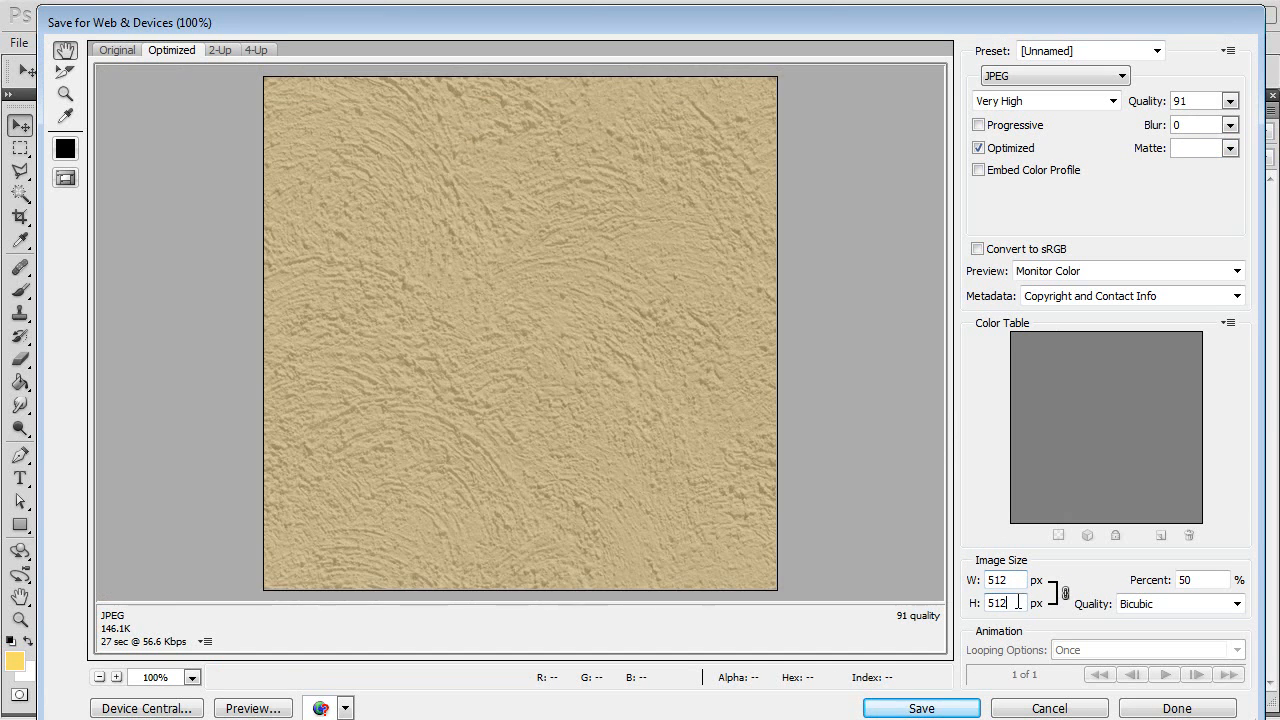
Set the export image size back to 1024 x 1024 px and inspect the stucco's detail in the preview.
key(shift+Tab)
text(1024)
click(1016, 603)
drag(601, 292, 594, 201)
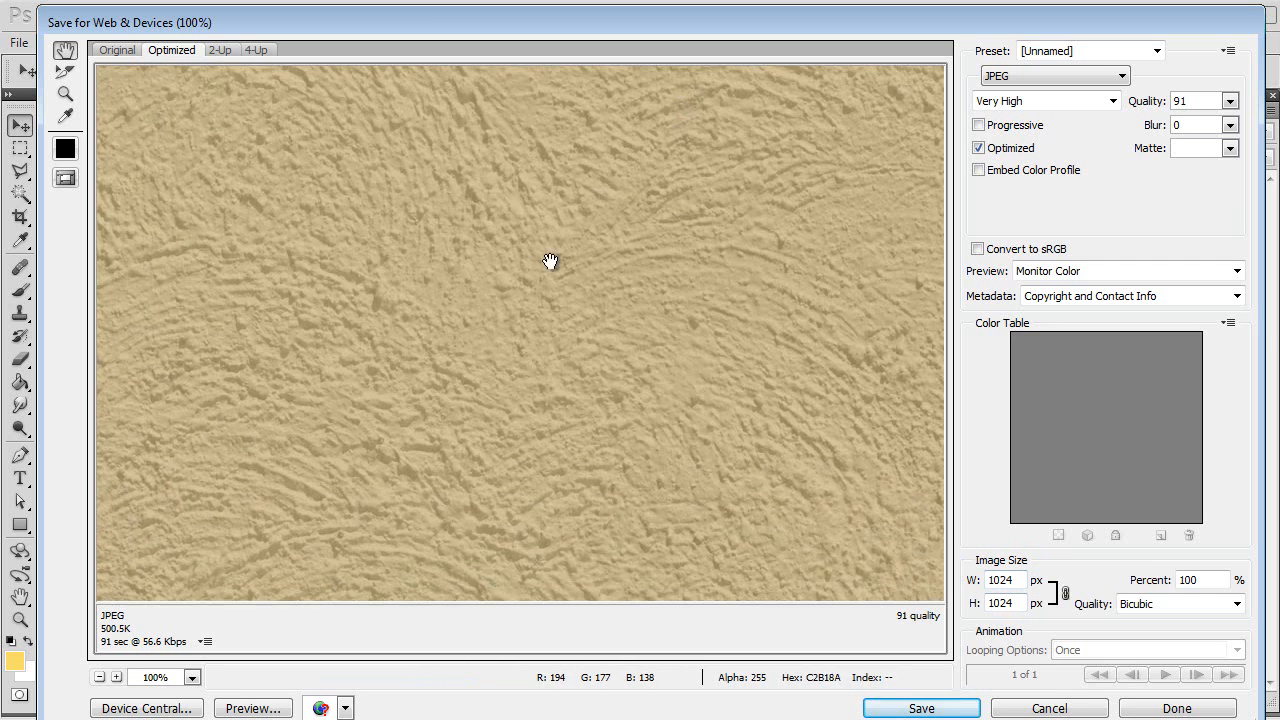
drag(737, 440, 666, 309)
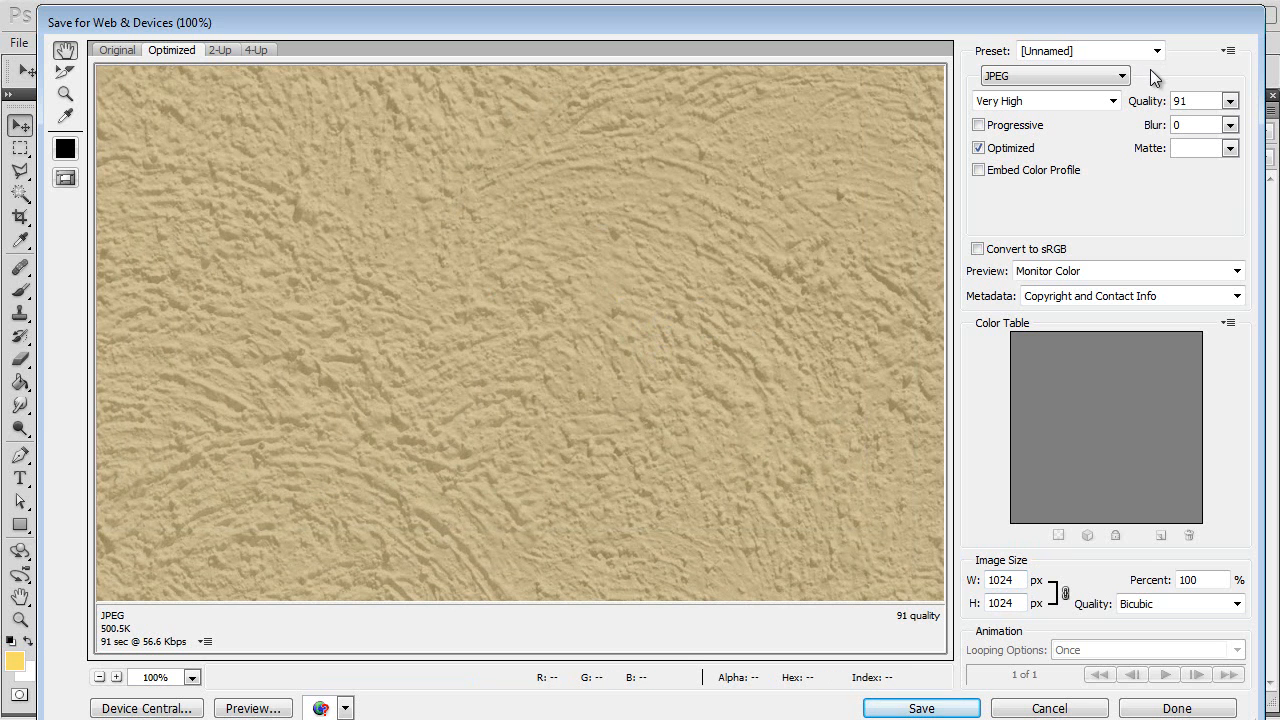
drag(706, 277, 668, 266)
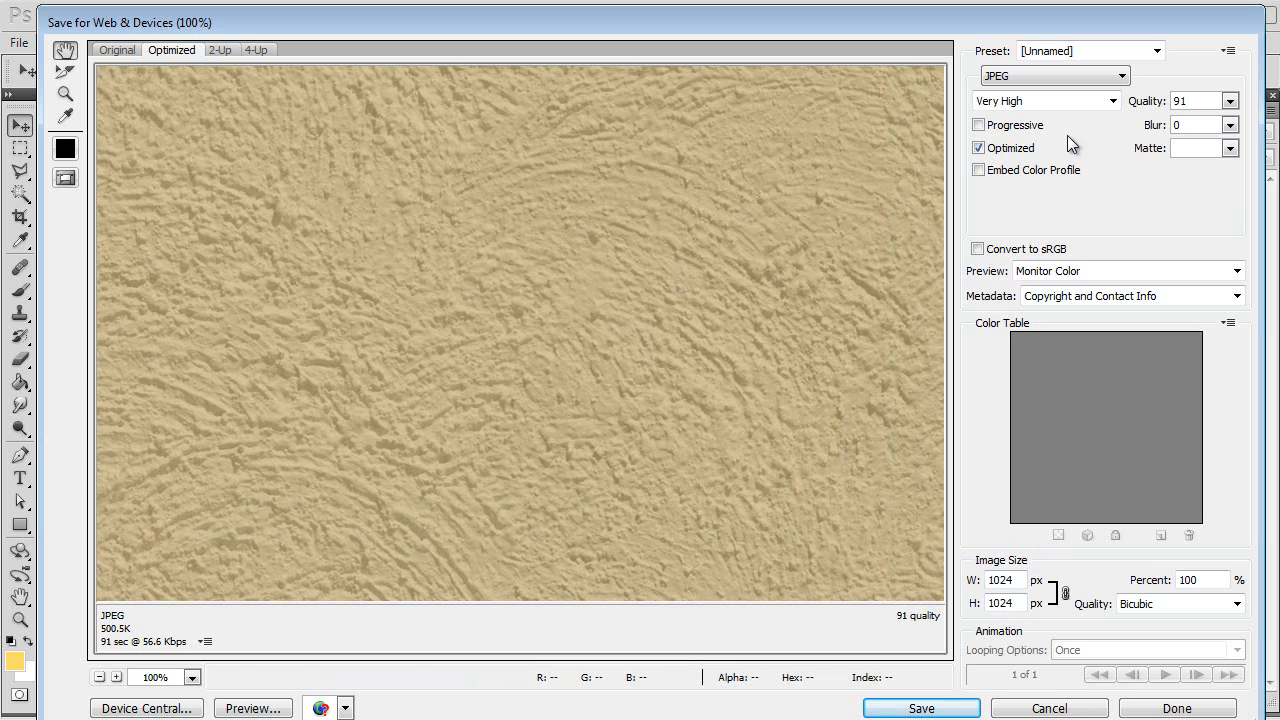
Lower the JPEG quality to 43 and then 35, checking the stucco preview for compression artefacts.
click(1231, 104)
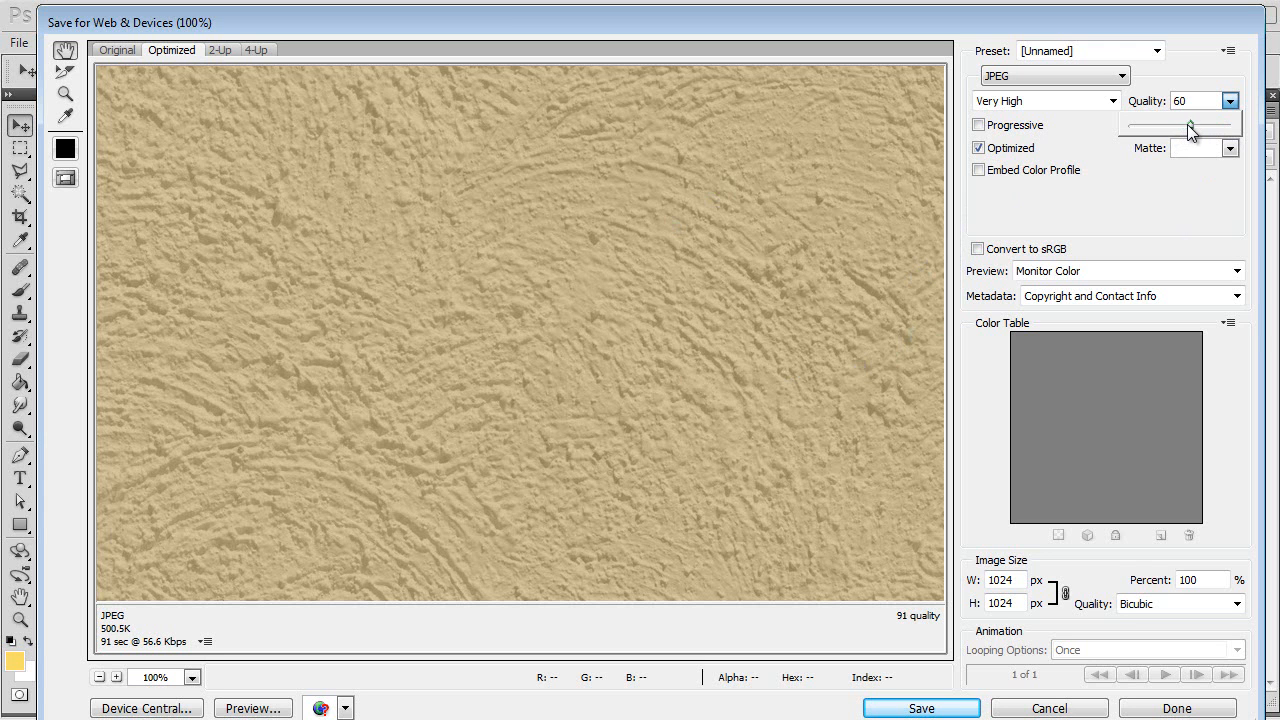
drag(1187, 122, 1173, 124)
drag(731, 294, 636, 314)
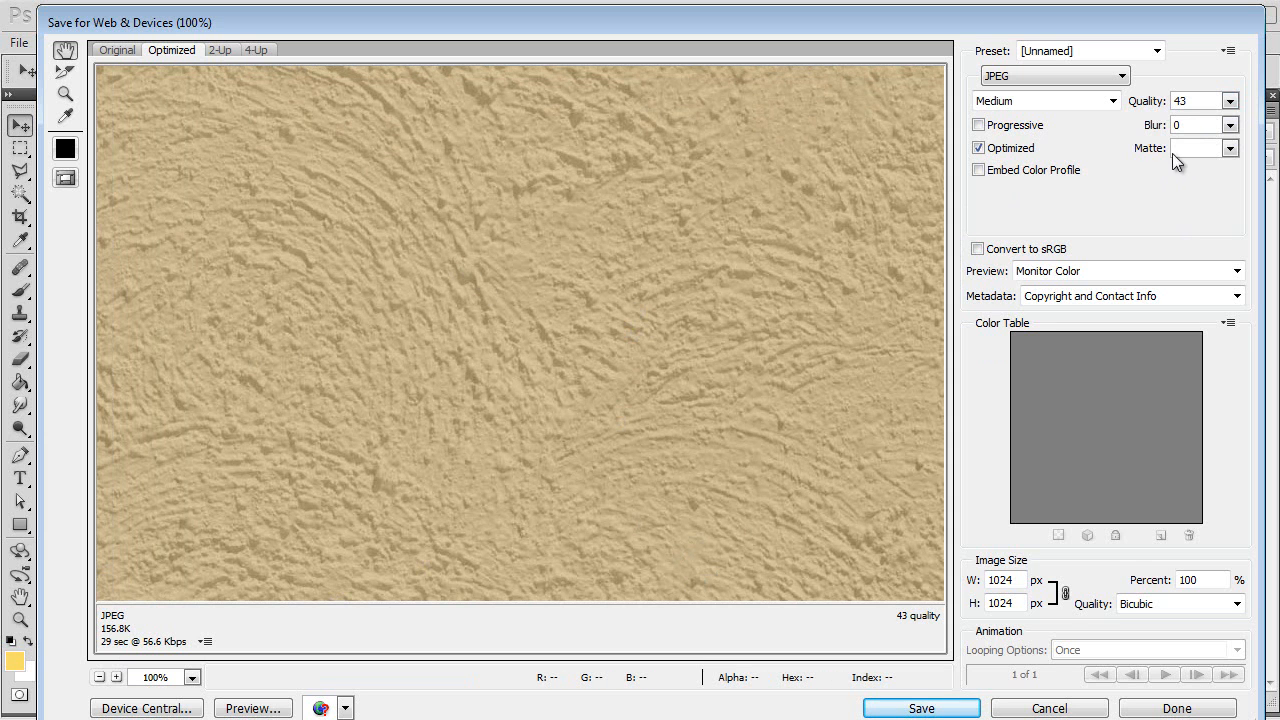
click(1231, 101)
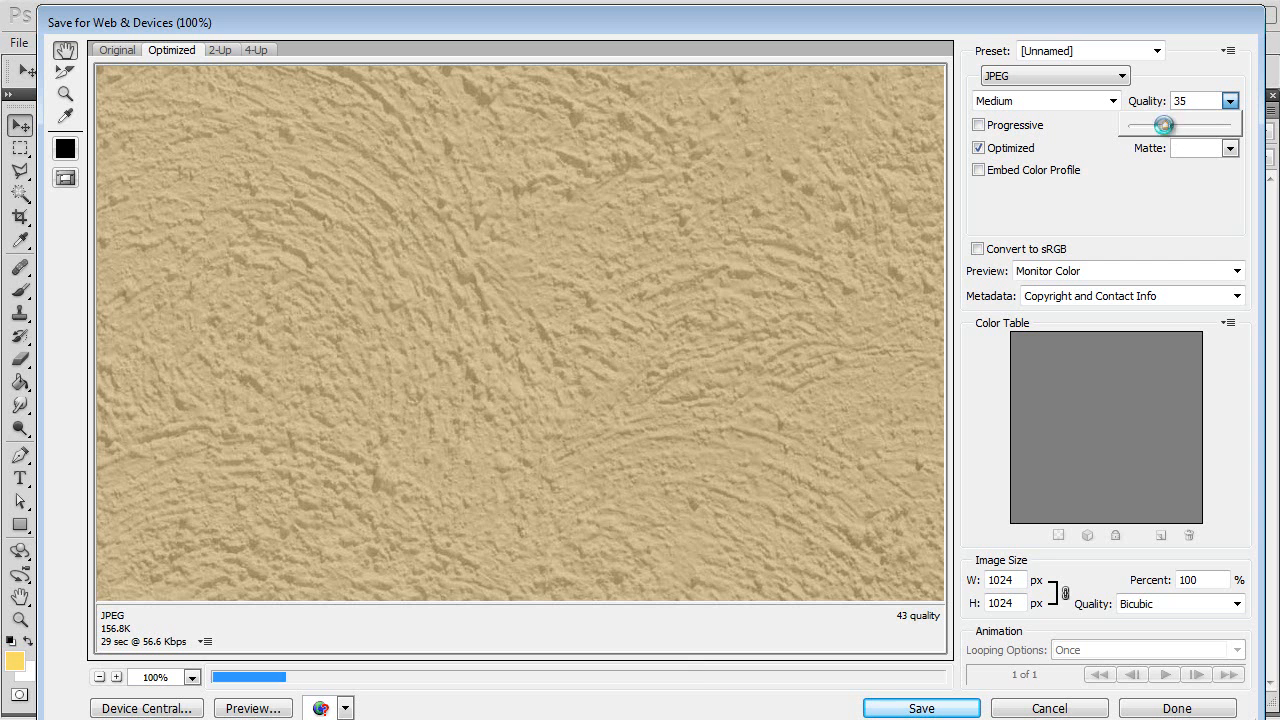
drag(617, 394, 740, 300)
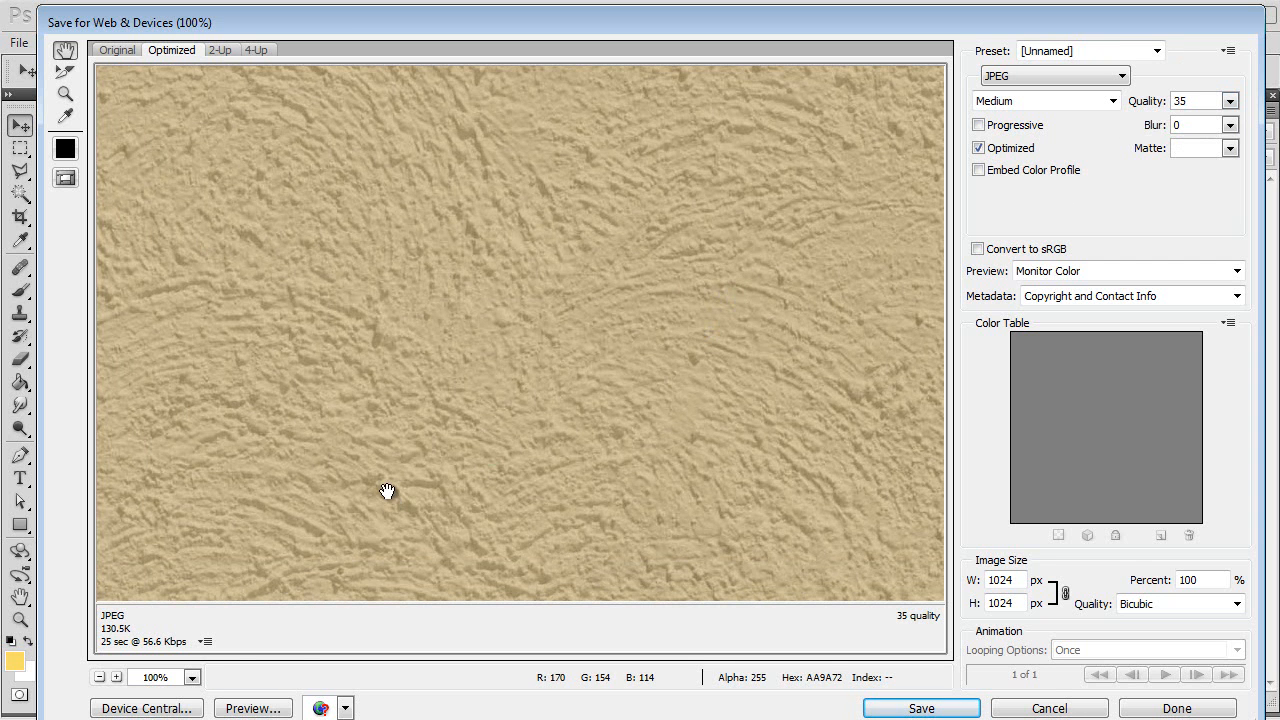
drag(680, 329, 843, 400)
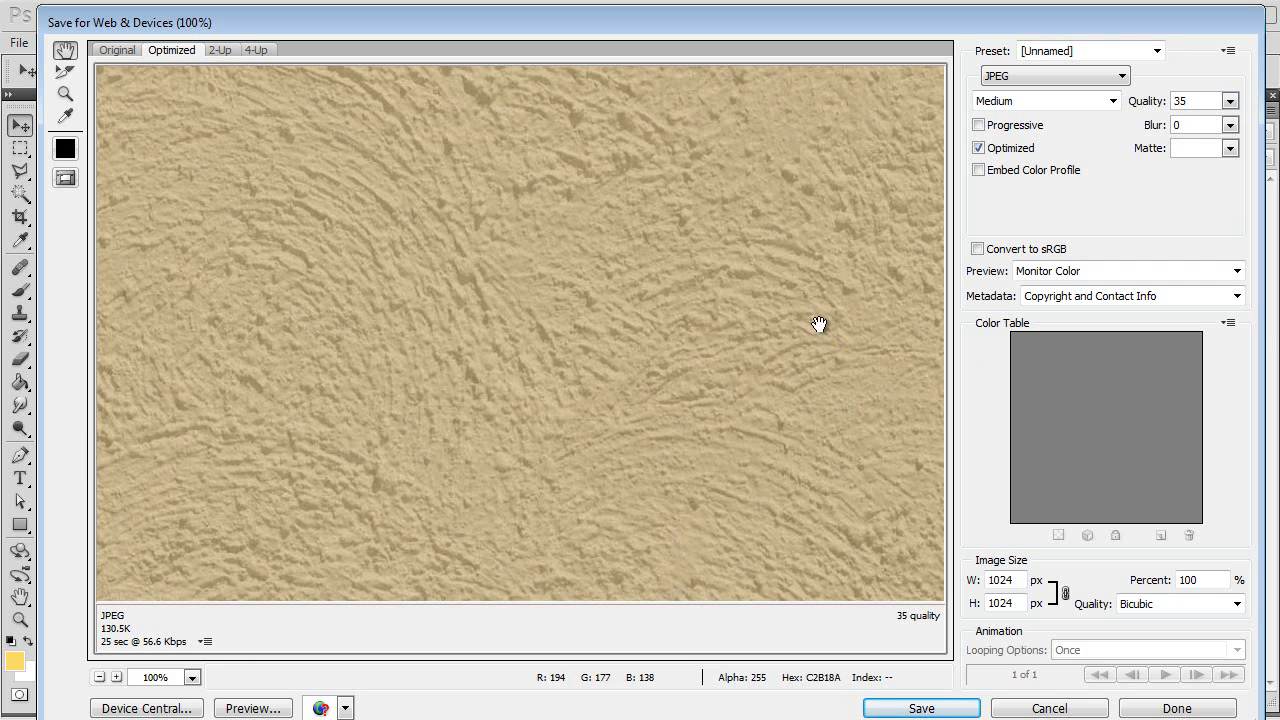
Save the optimized stucco image as tan_stucco in the bungalow4 folder.
click(921, 708)
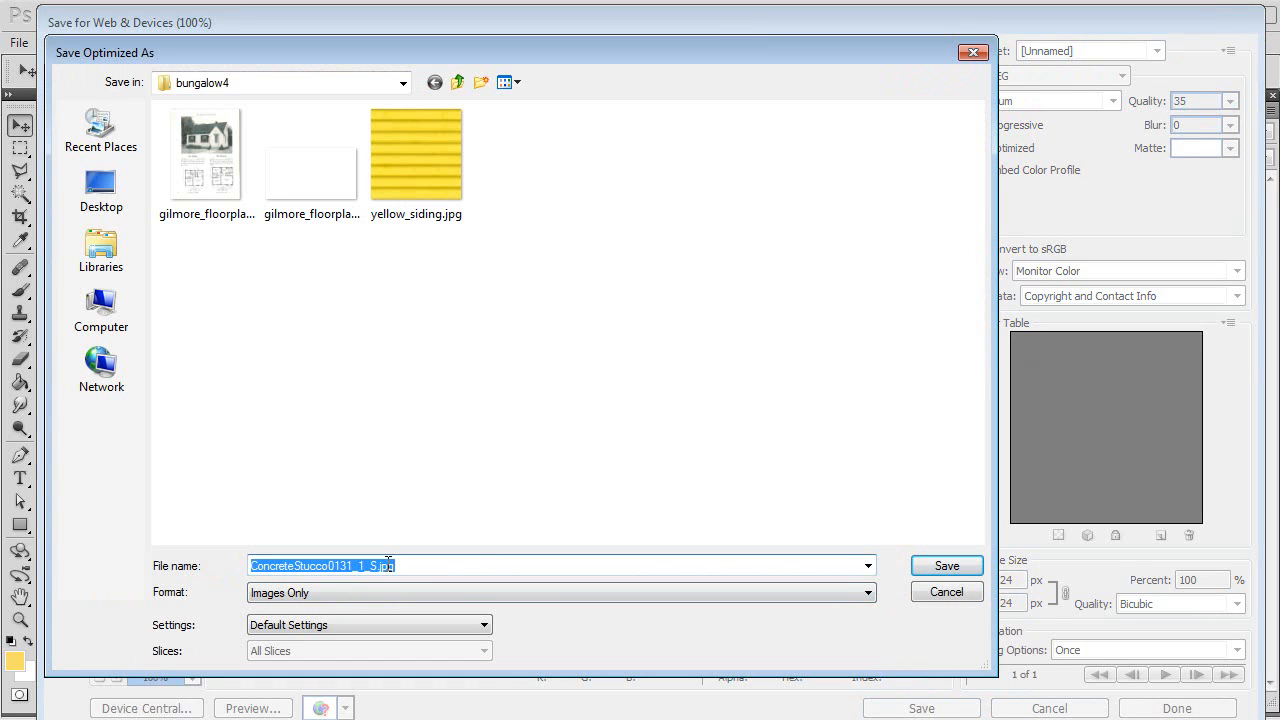
text(tan_stucco)
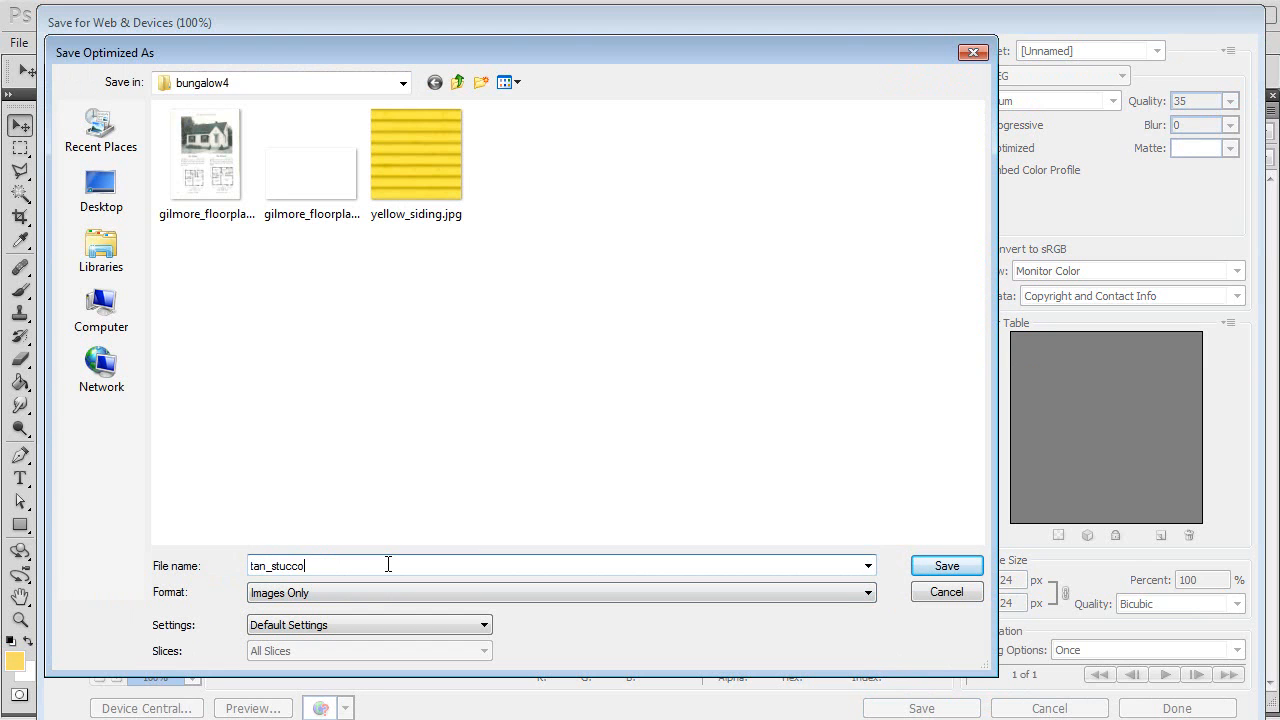
key(Return)
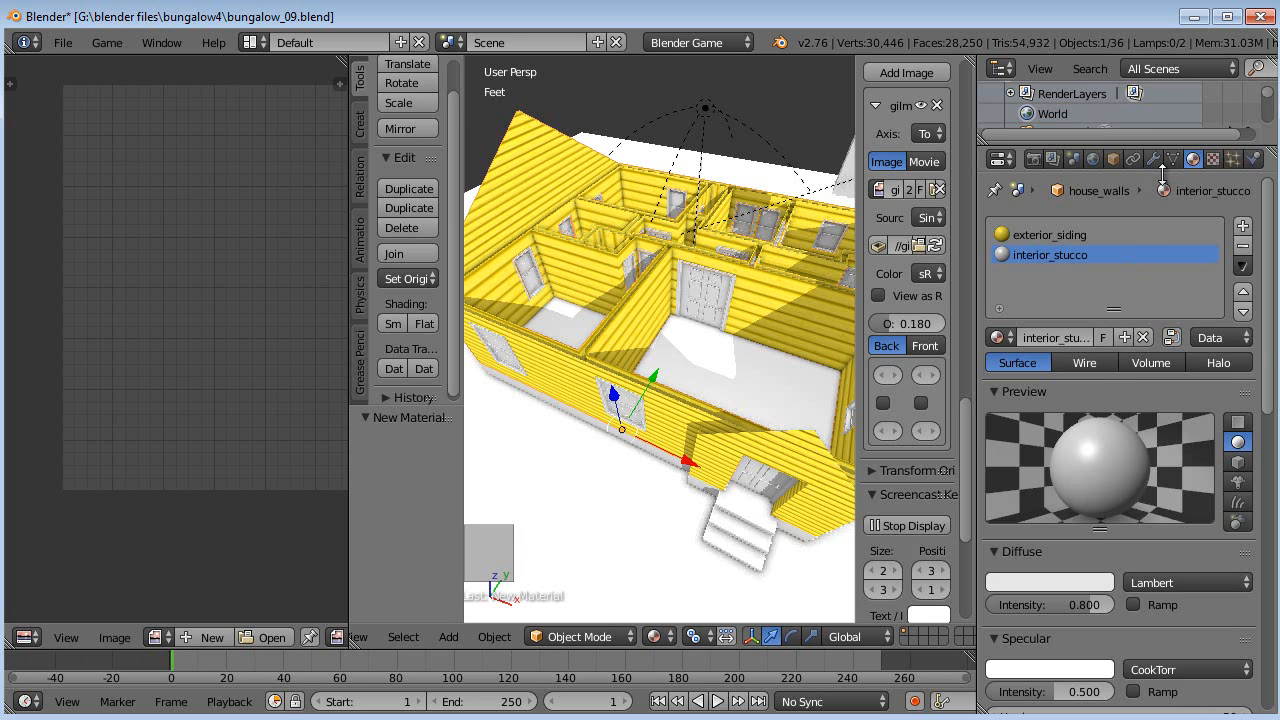
In Blender, add a new texture to the interior_stucco material and name it tan_stucco.
click(1212, 159)
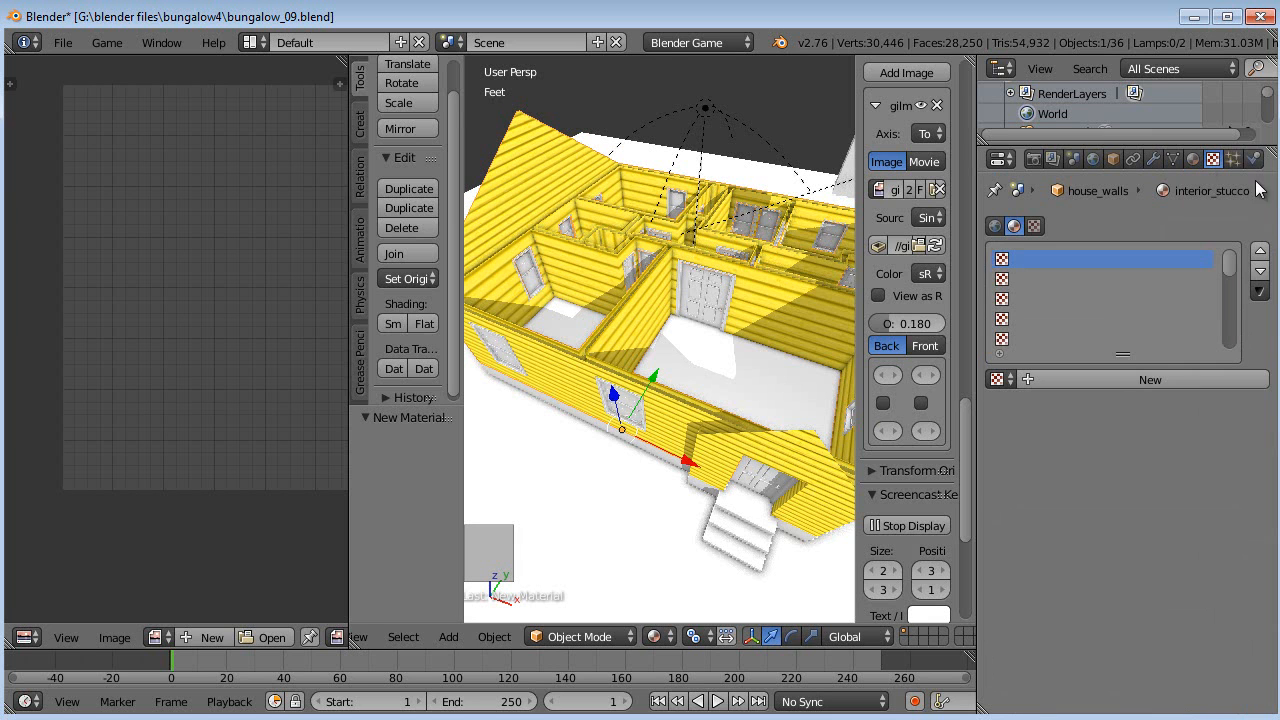
click(1107, 379)
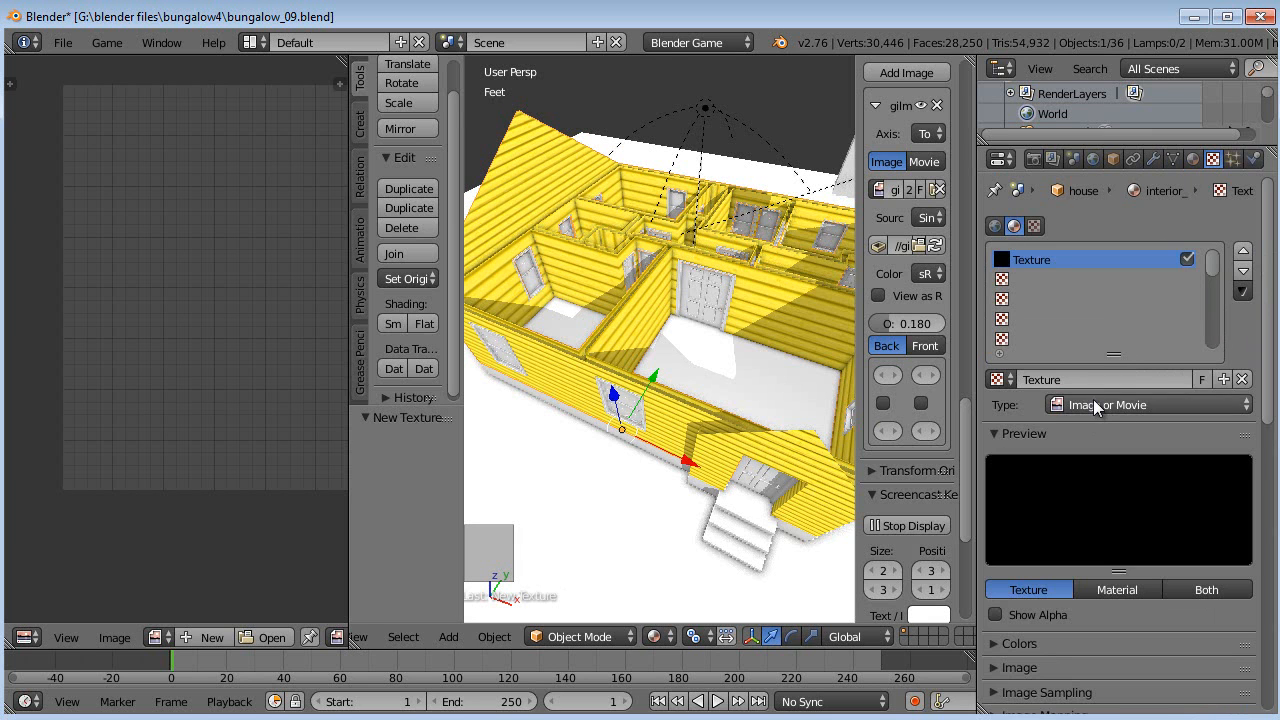
click(1081, 379)
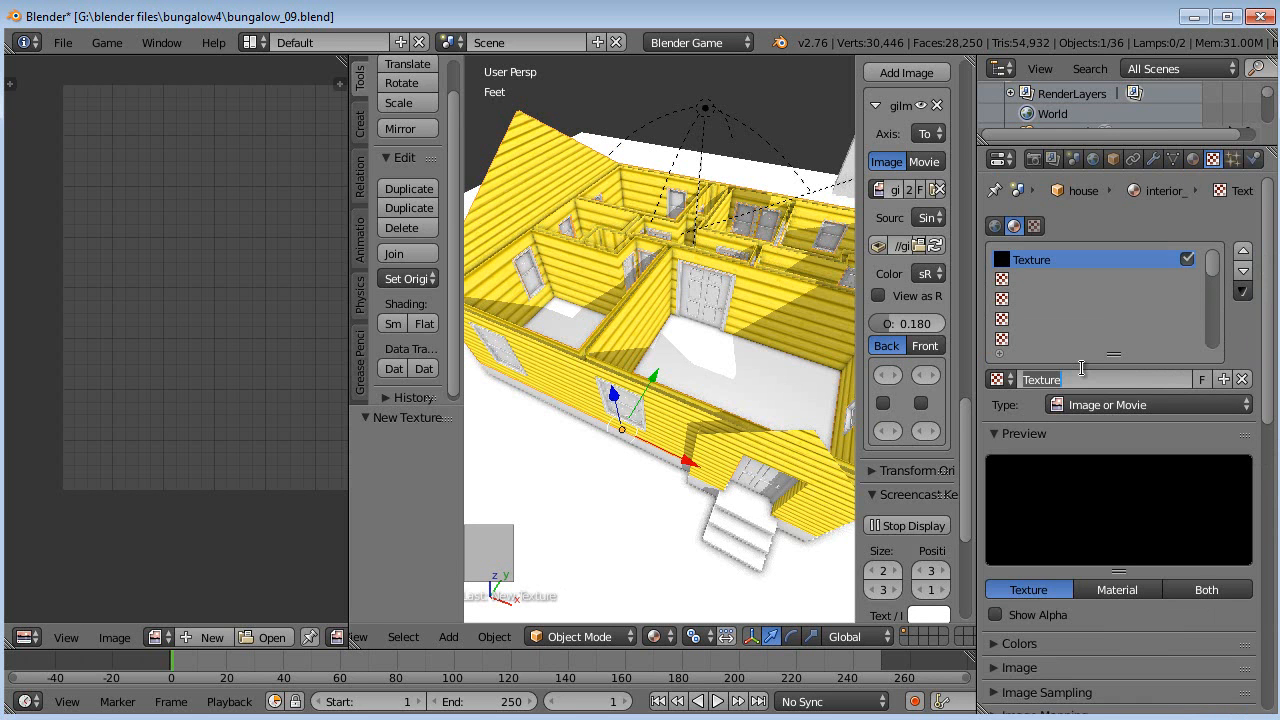
text(tan_stucco)
key(Return)
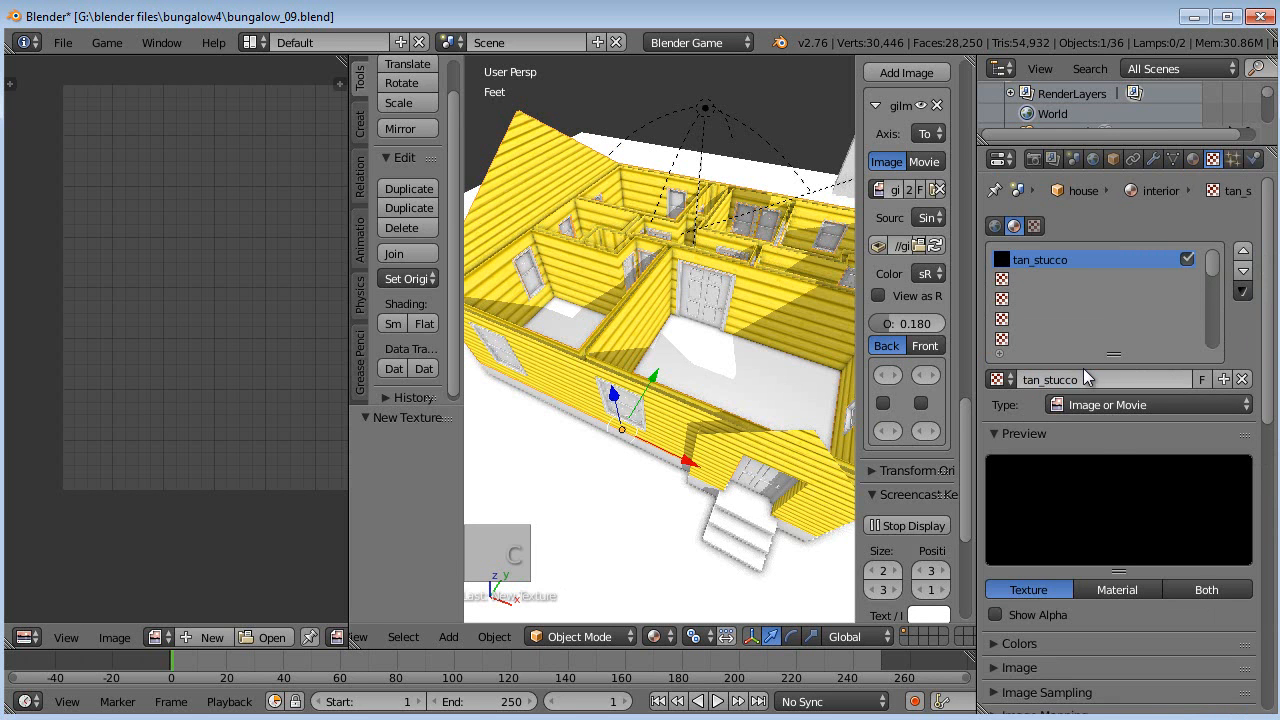
Load tan_stucco.jpg from the bungalow4 folder as the tan_stucco texture's image.
scroll(1094, 578, down, 1)
click(993, 629)
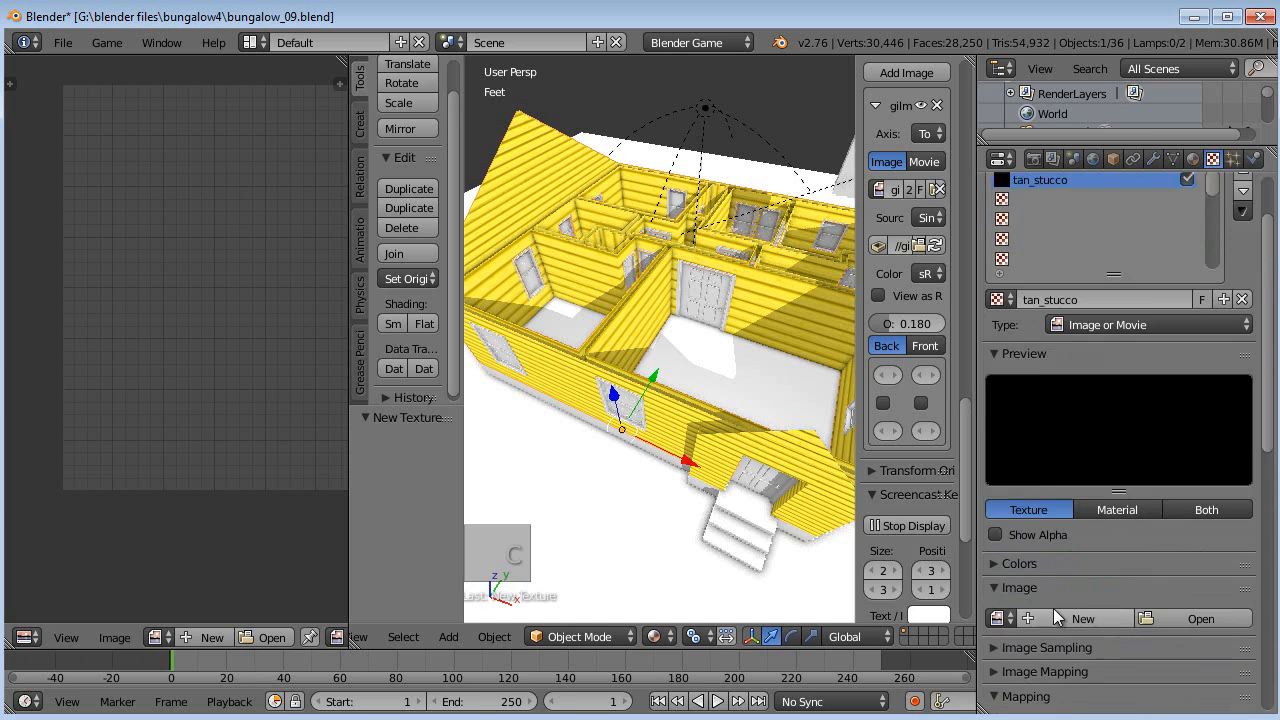
scroll(1053, 608, down, 2)
click(1176, 578)
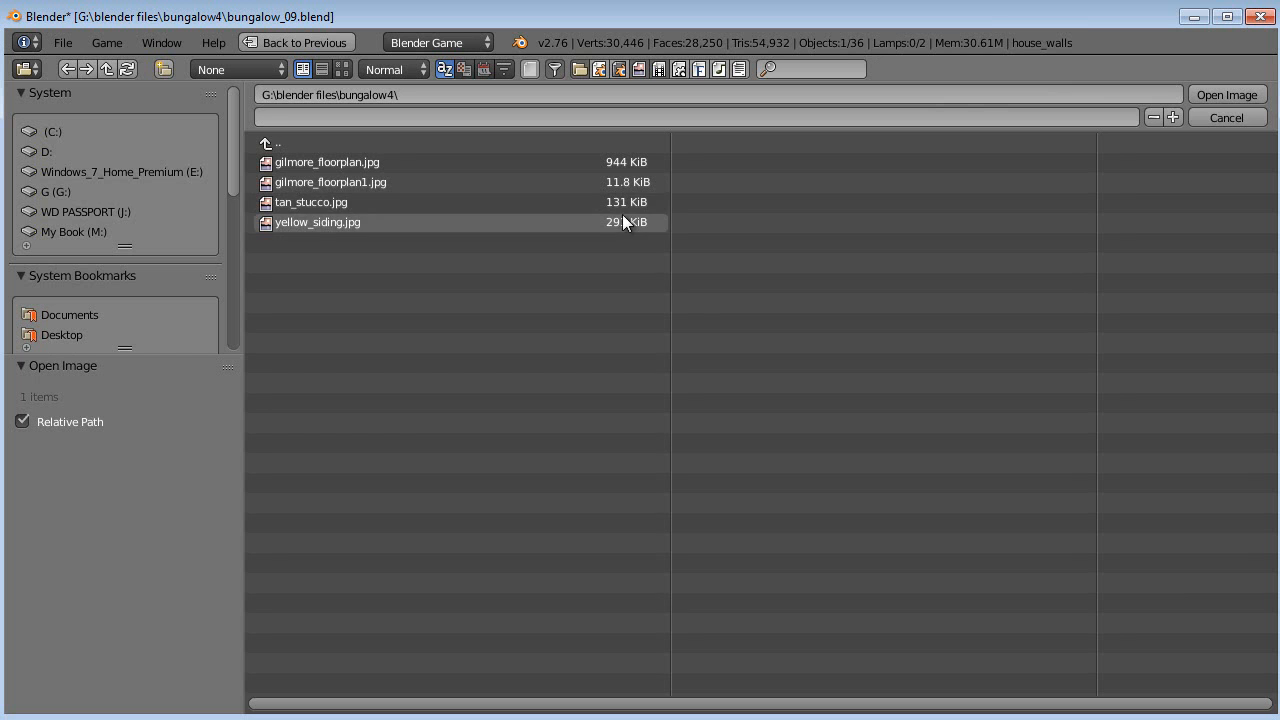
click(391, 200)
click(1222, 93)
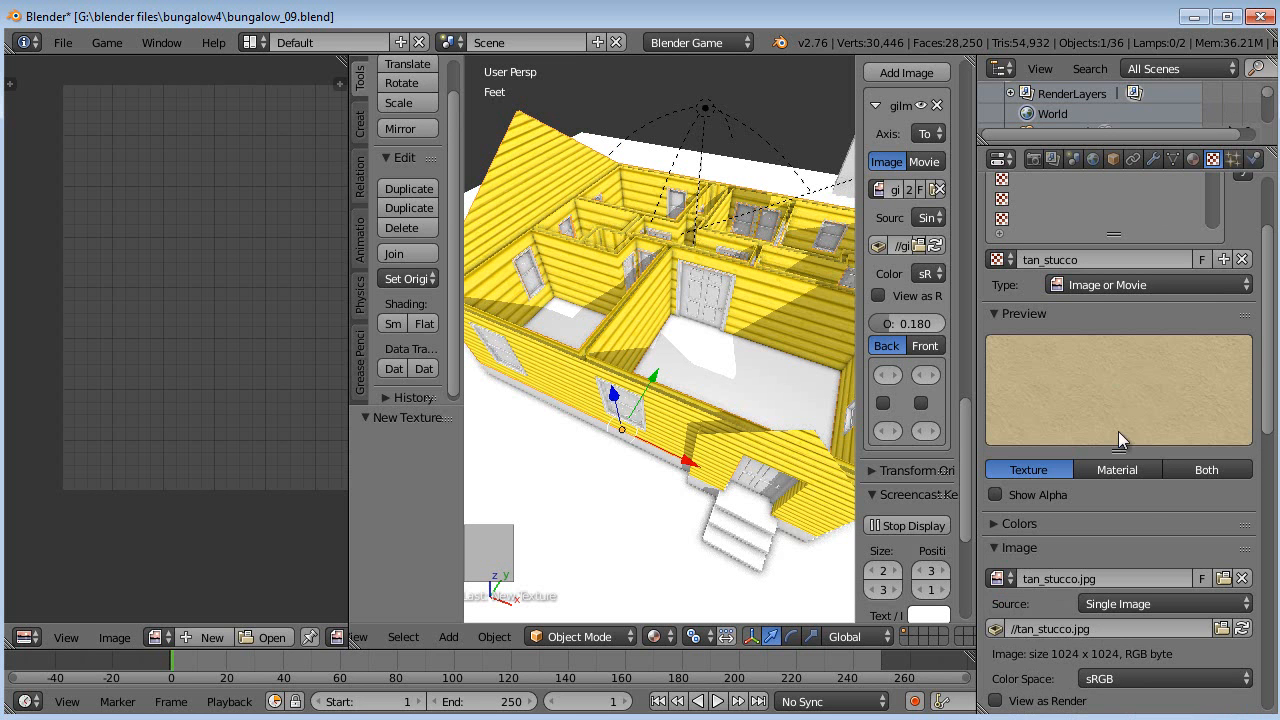
Set the tan_stucco texture's UV mapping to use the UVMap_Interior map.
scroll(1117, 542, down, 4)
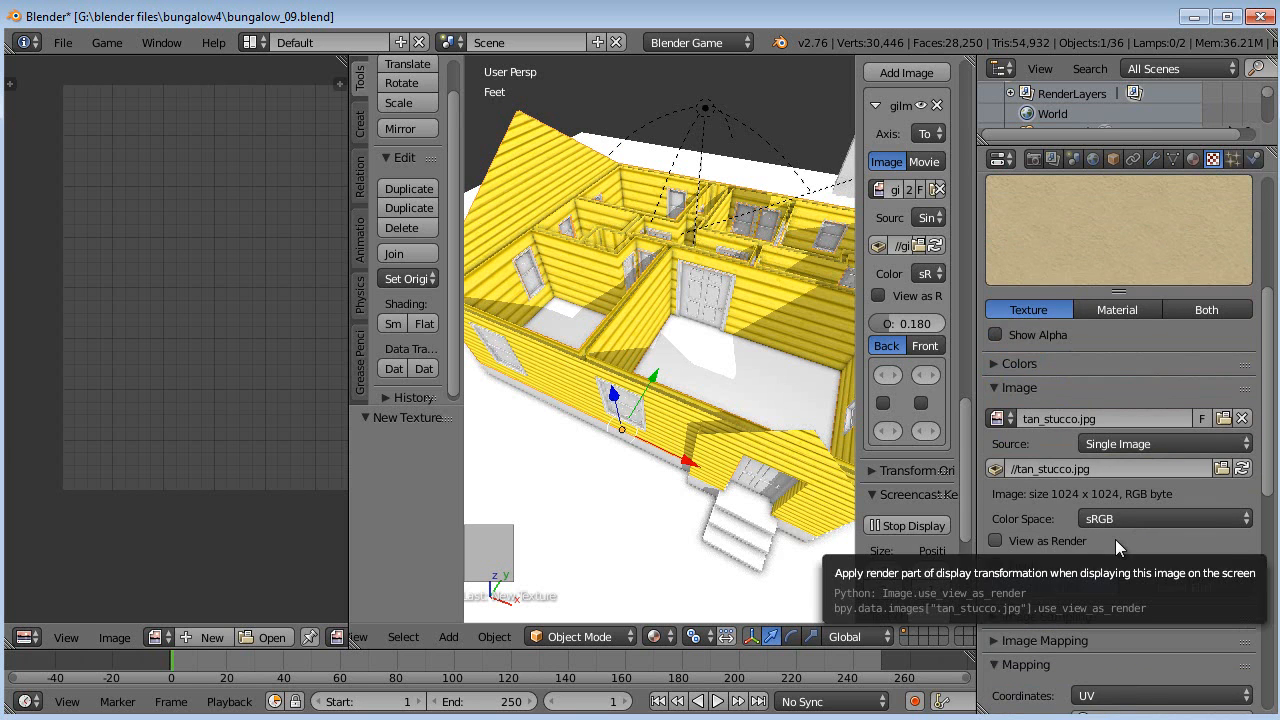
scroll(1124, 633, down, 3)
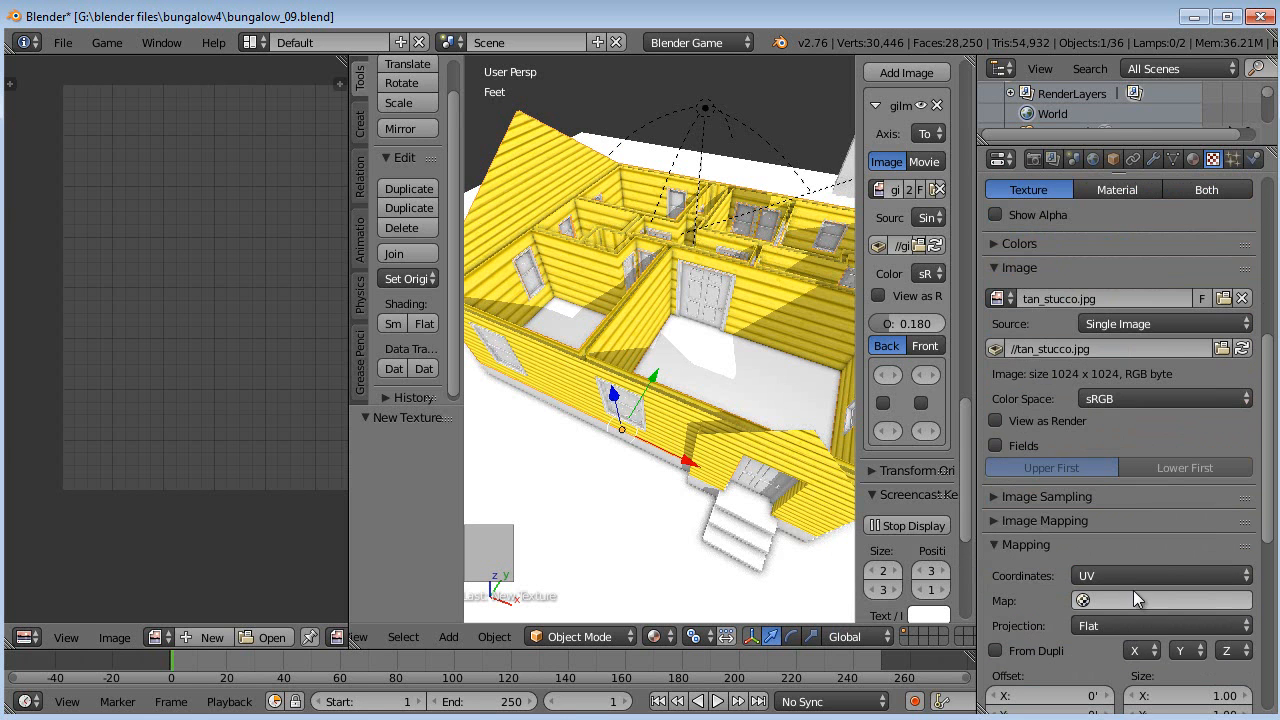
click(1128, 598)
click(1107, 413)
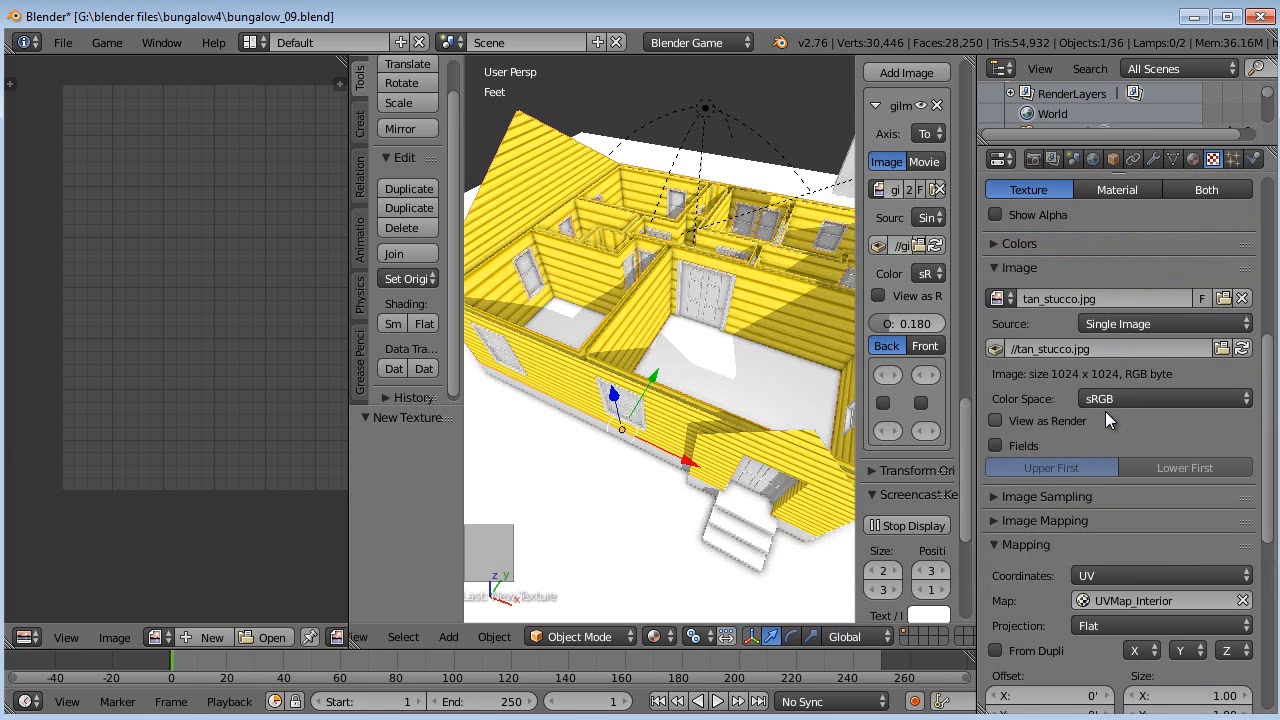
scroll(1075, 488, down, 1)
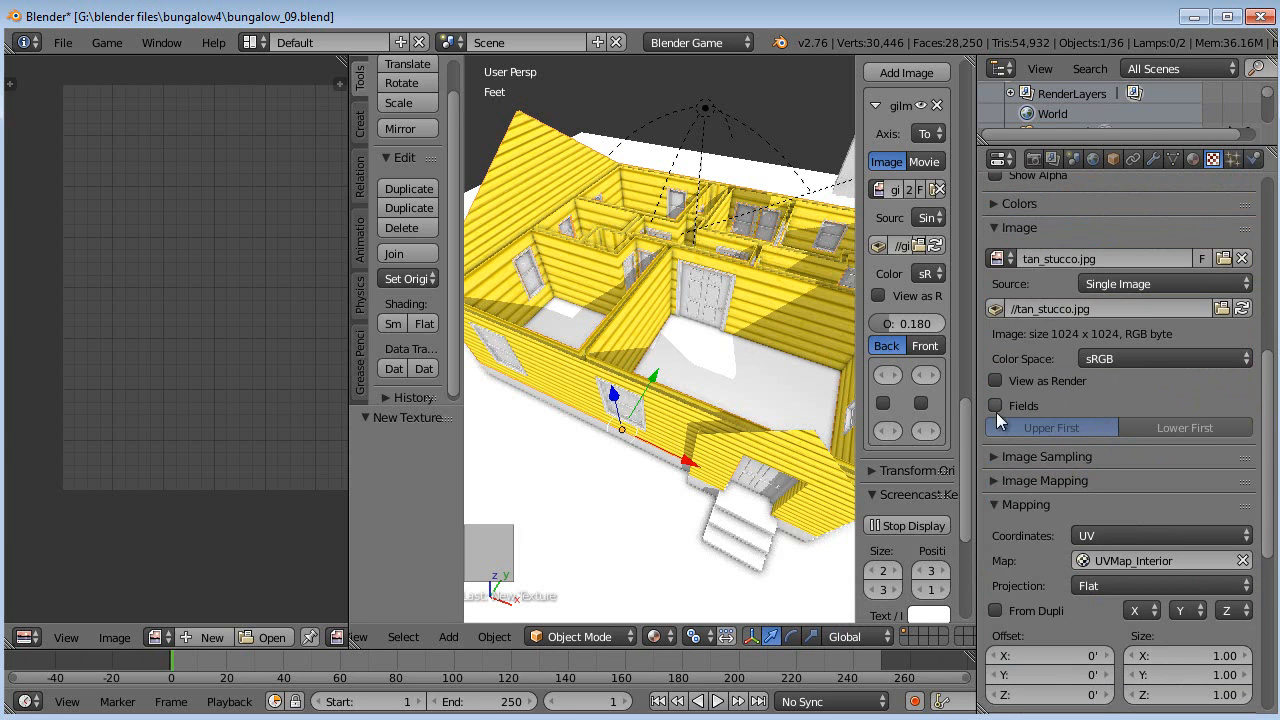
Assign the interior_stucco material to all faces in the house walls' Interior vertex group.
click(1177, 158)
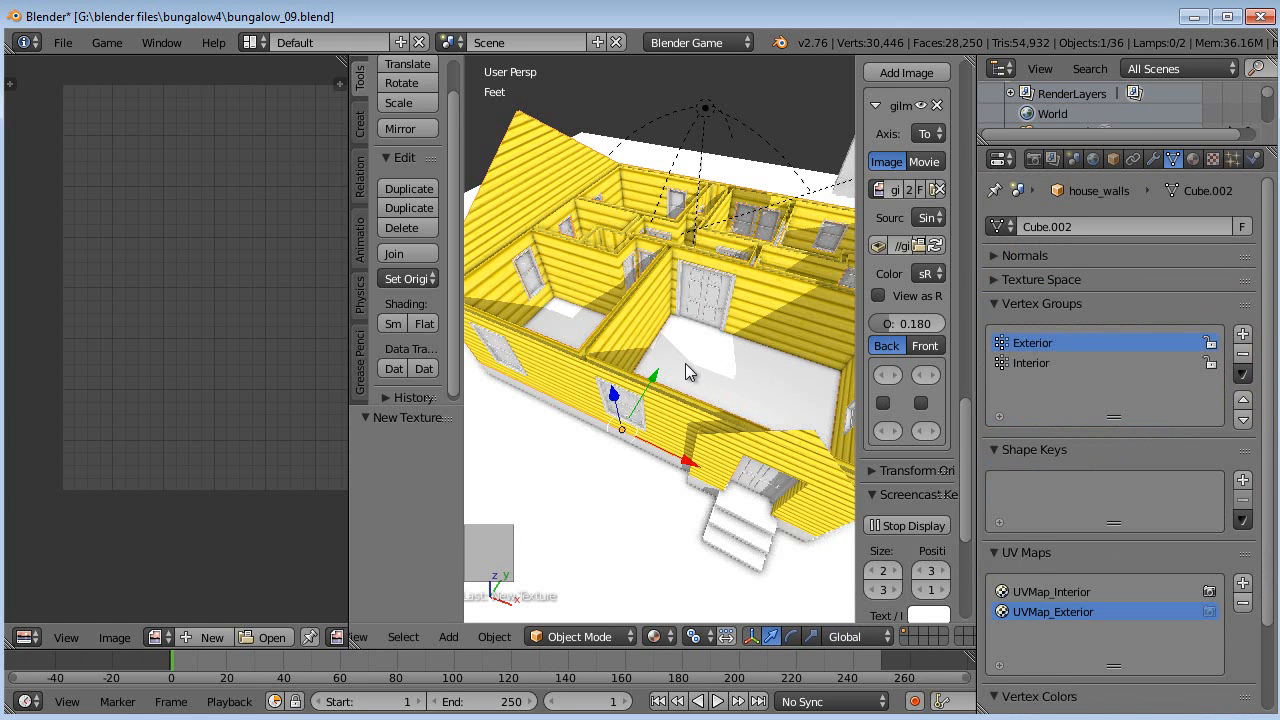
key(Tab)
key(a)
key(a)
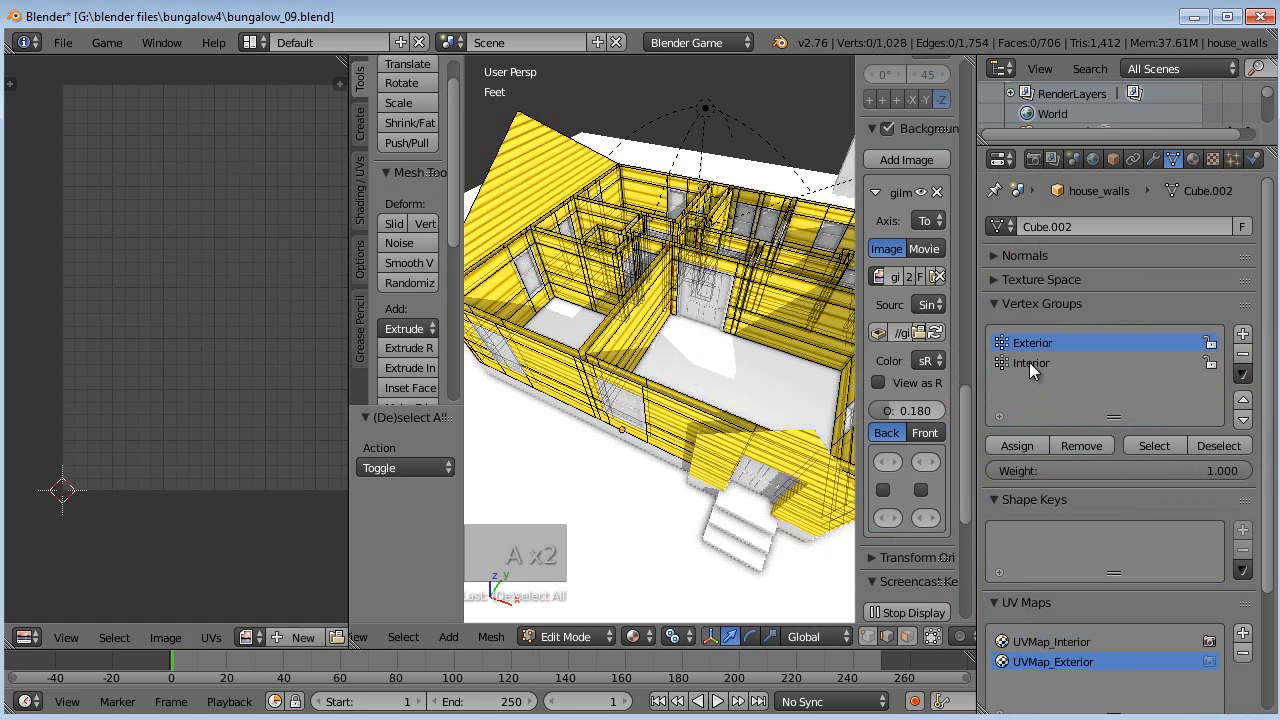
click(1029, 363)
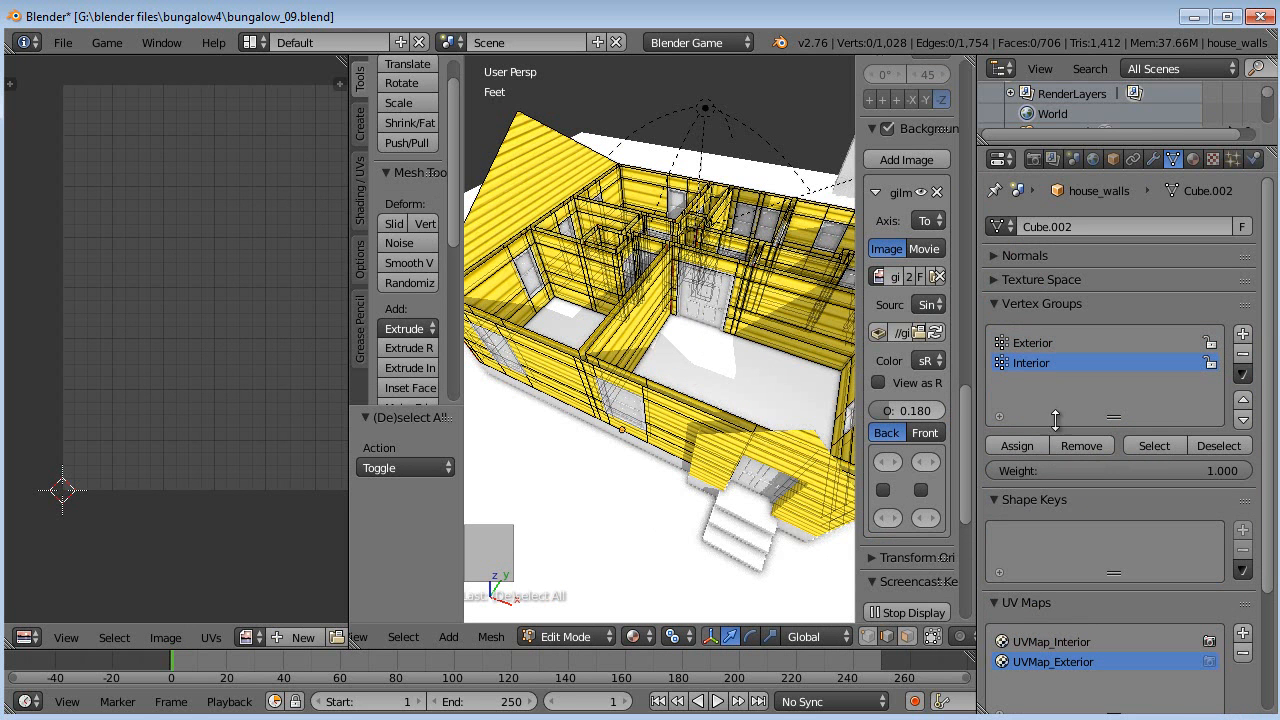
click(1154, 445)
click(1193, 159)
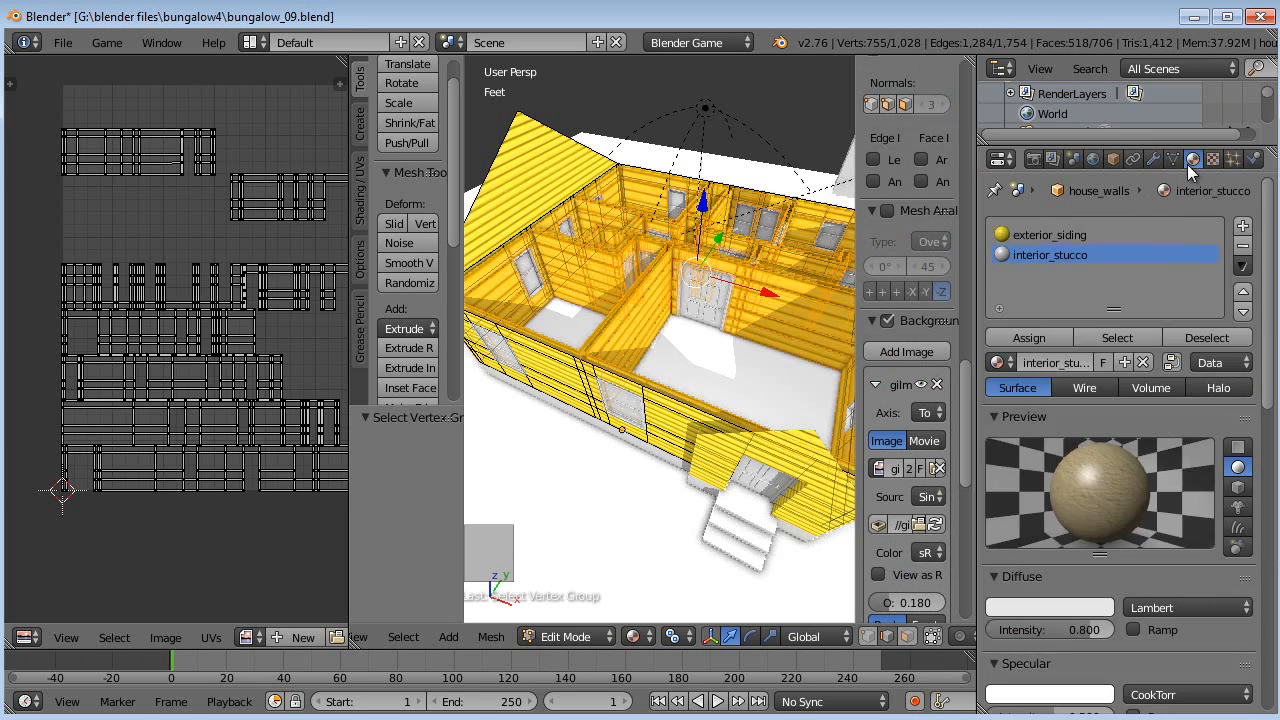
click(1029, 338)
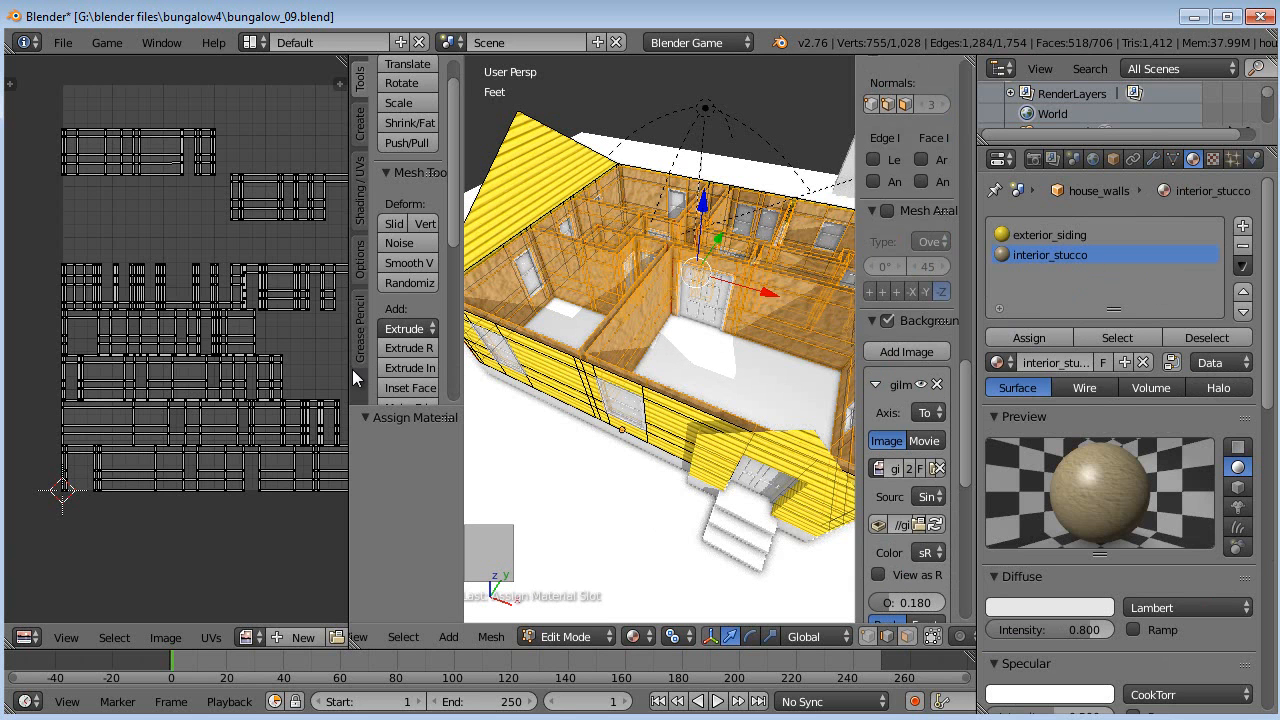
drag(348, 369, 234, 369)
key(Tab)
Set the interior_stucco material's specular intensity to 0.2.
middle_drag(656, 367, 596, 303)
scroll(560, 380, up, 5)
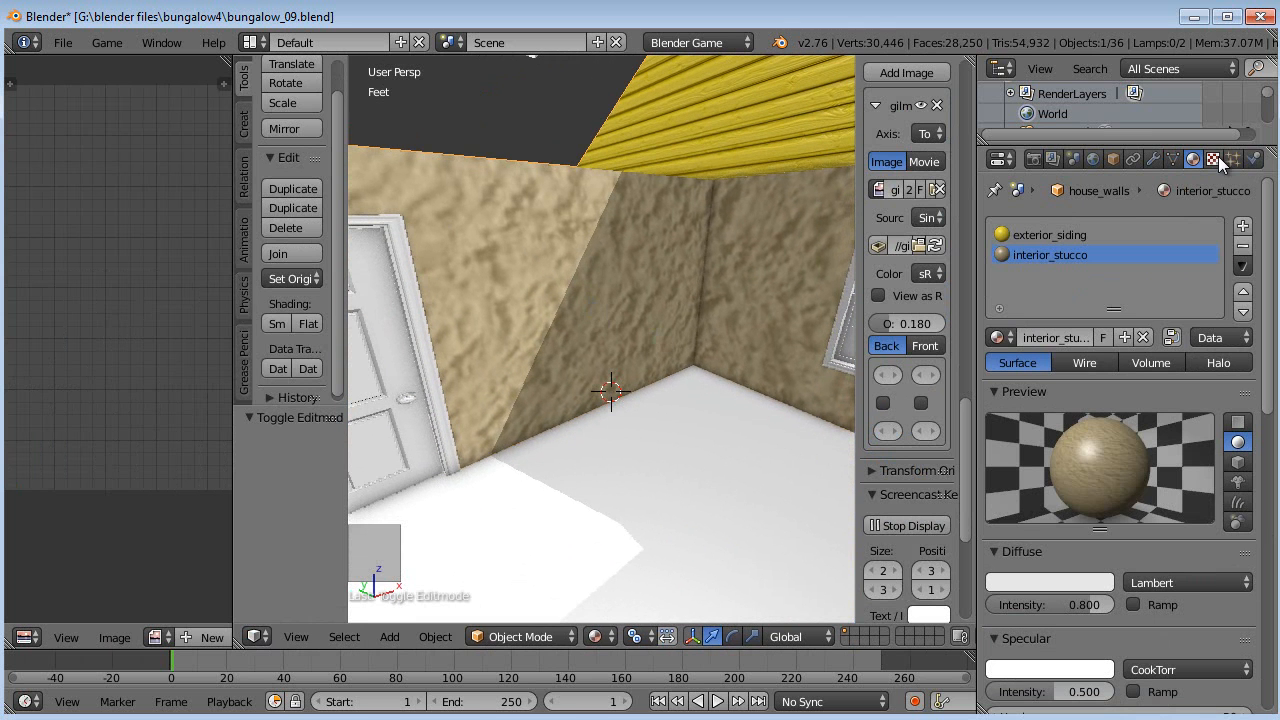
scroll(1113, 478, down, 3)
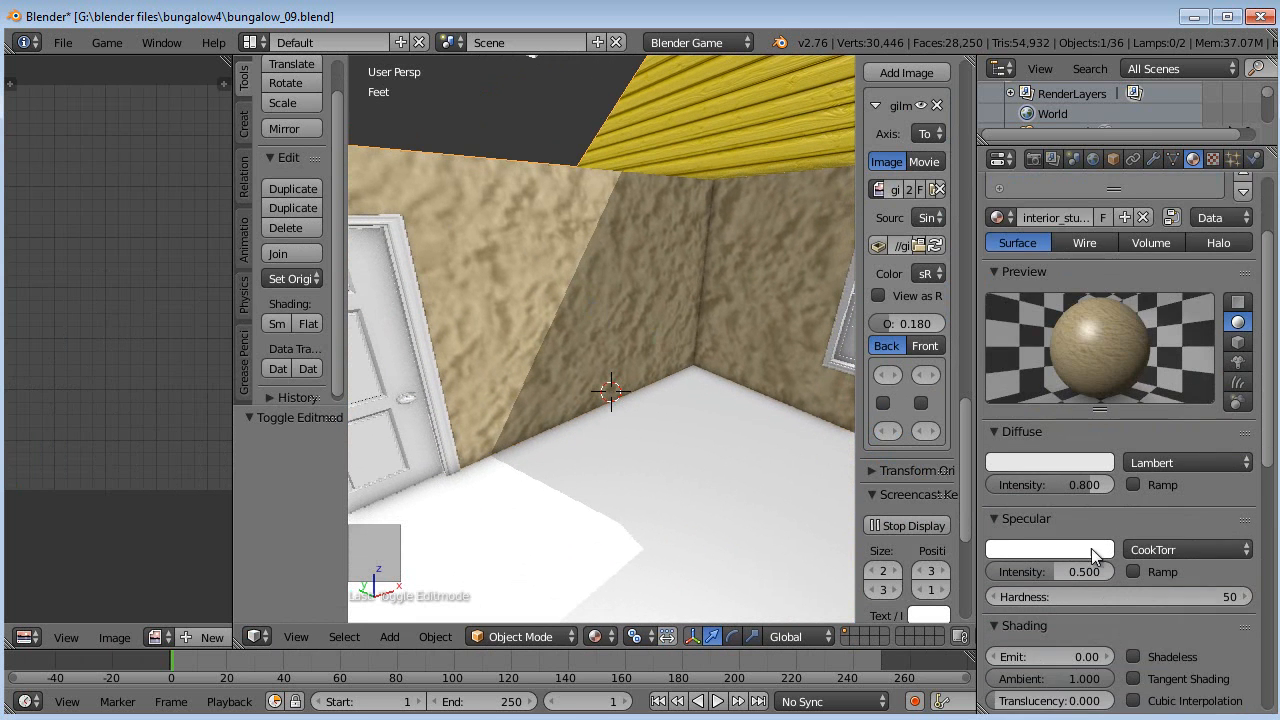
drag(1048, 568, 1027, 572)
click(1030, 571)
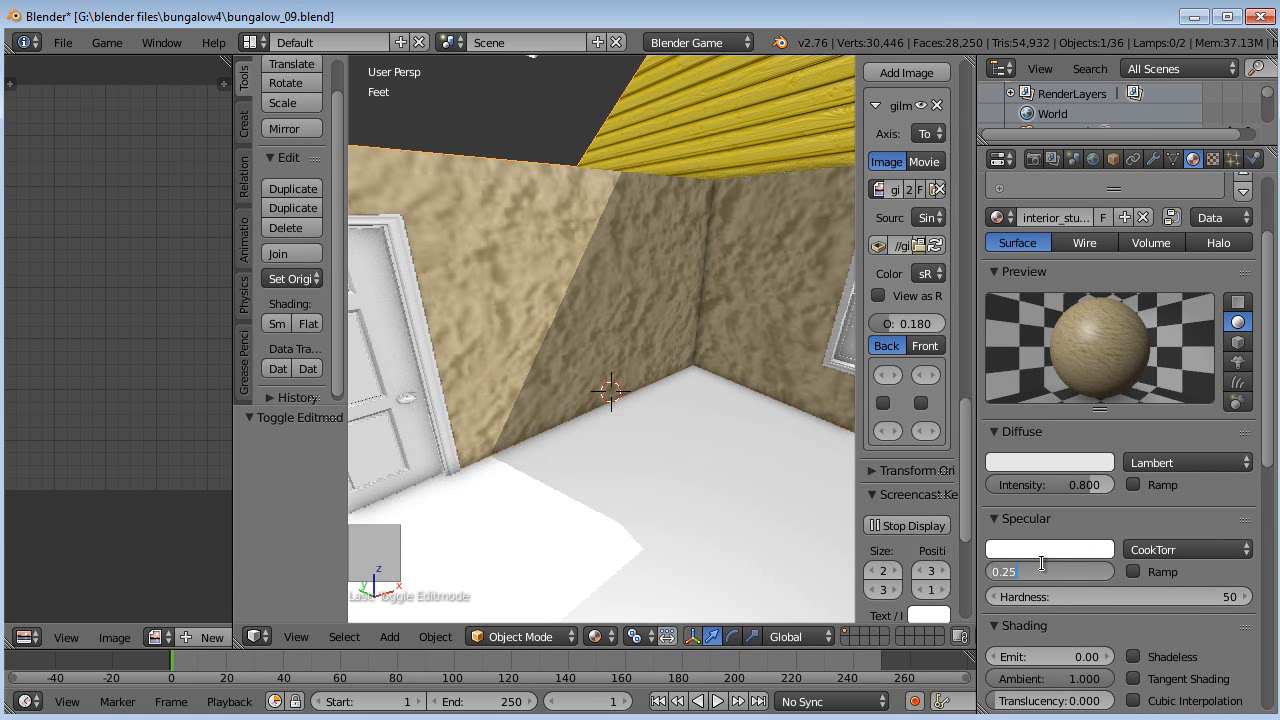
text(0.2)
key(Return)
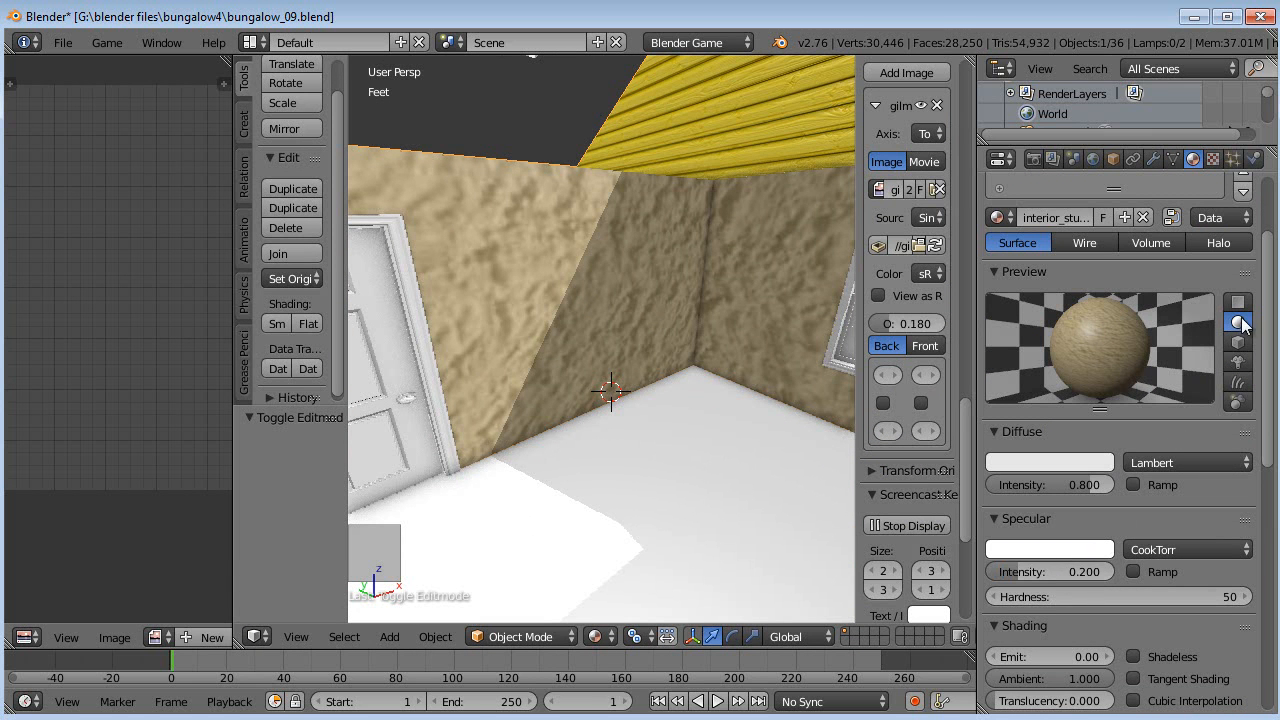
Set the interior_stucco material's specular intensity to 0.1 and its hardness to 30.
click(1025, 572)
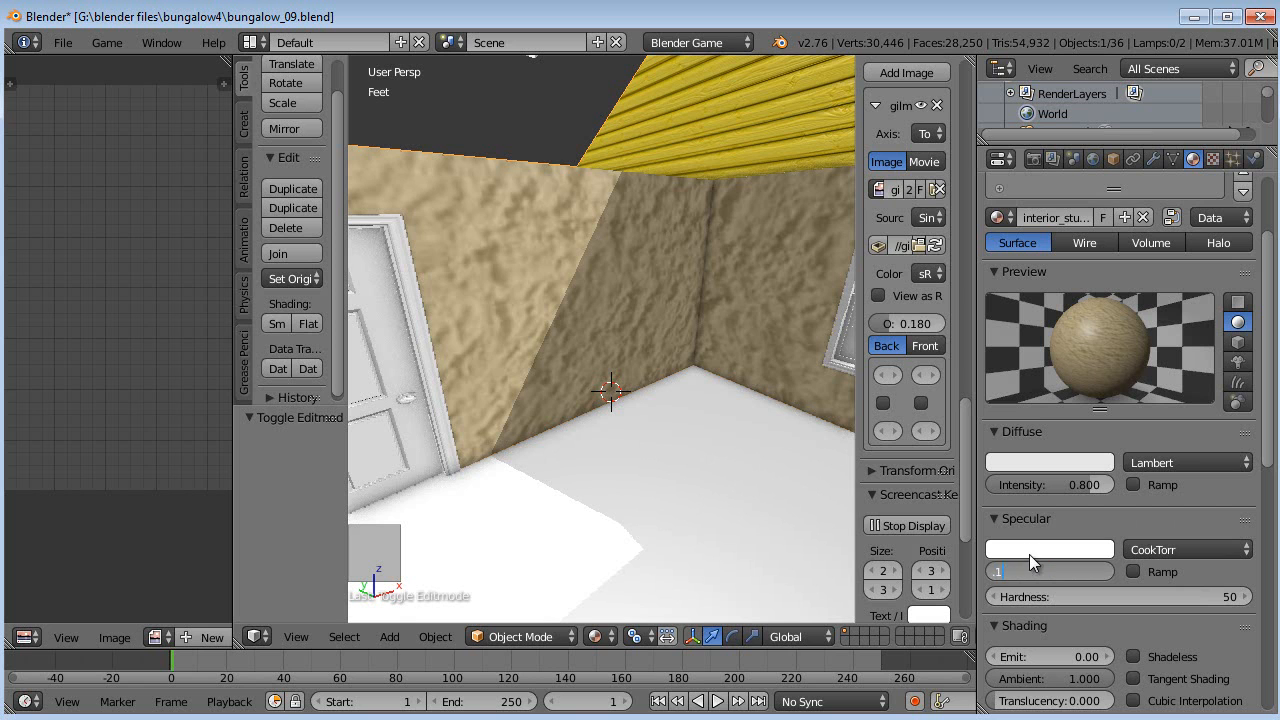
text(.1)
key(Return)
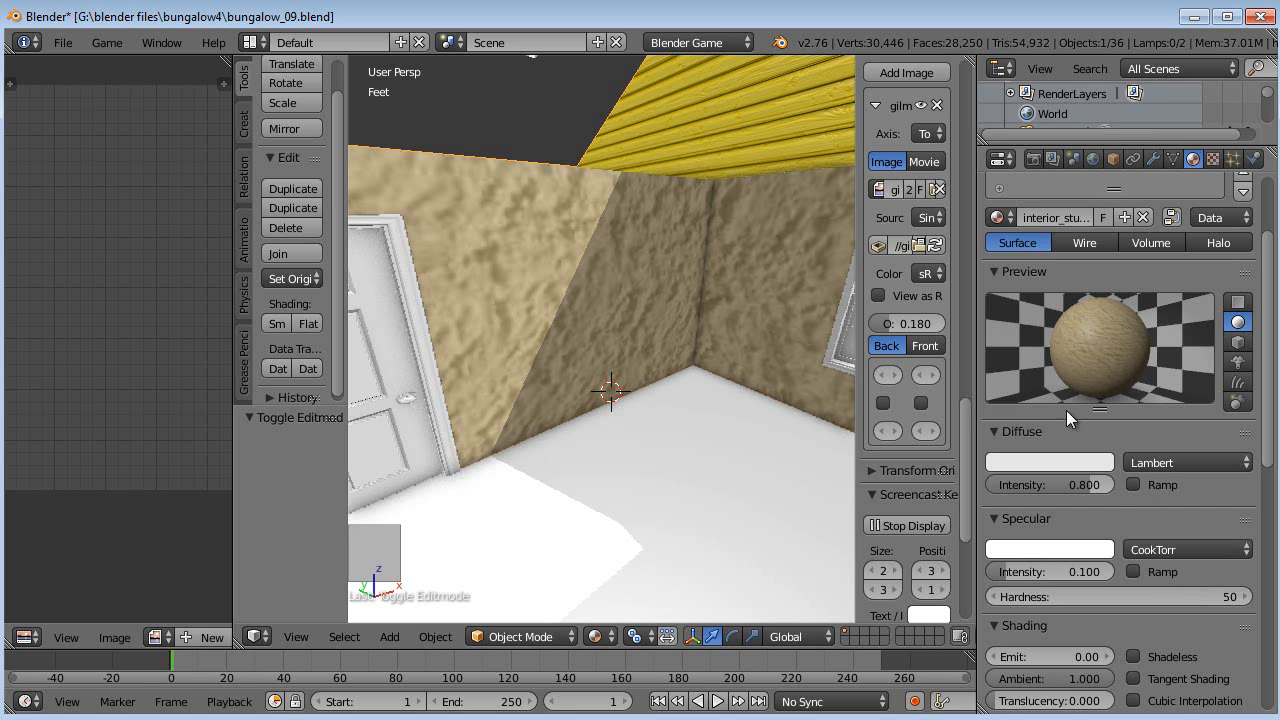
click(1162, 596)
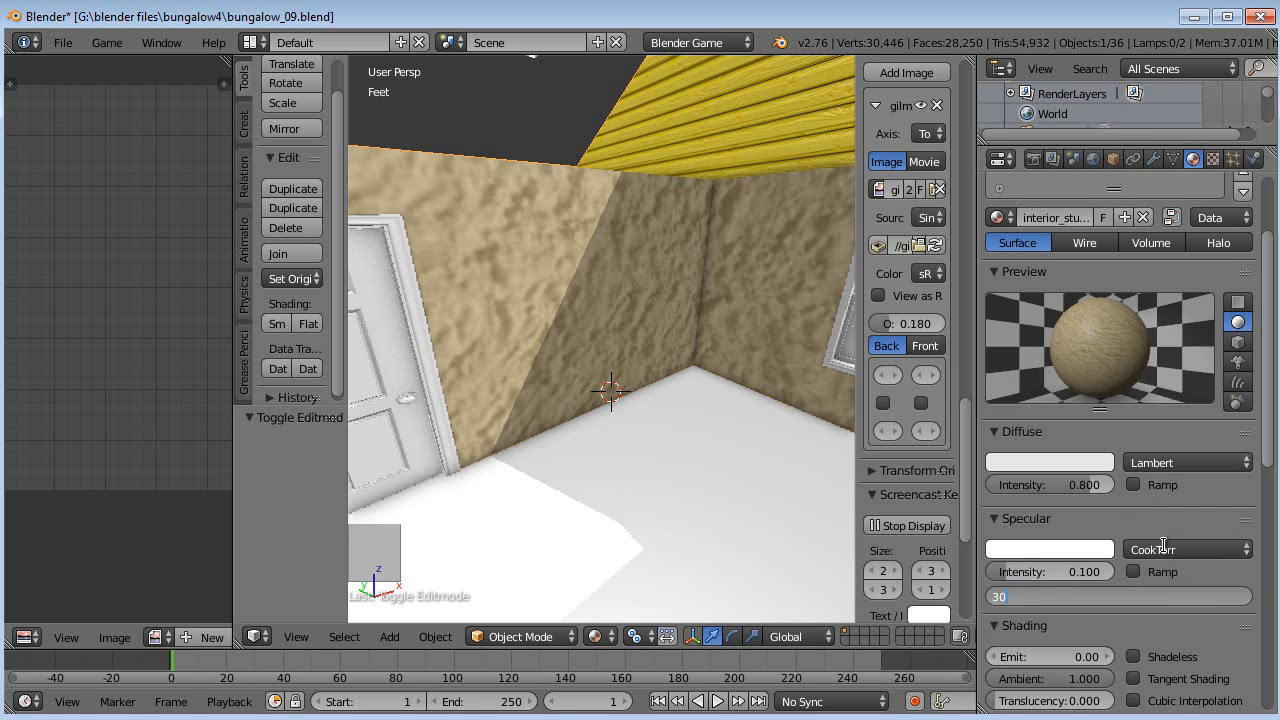
key(Return)
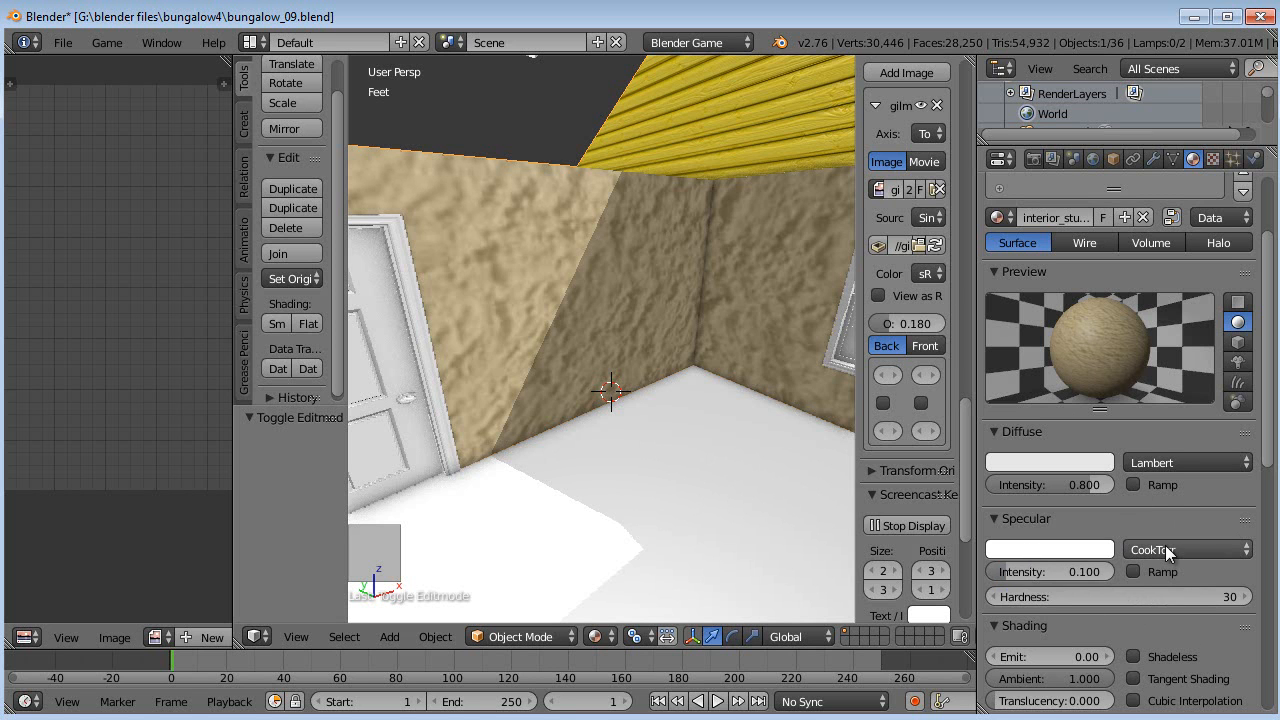
Set the tan_stucco texture's mapping size to 5 in X and Y.
click(1212, 159)
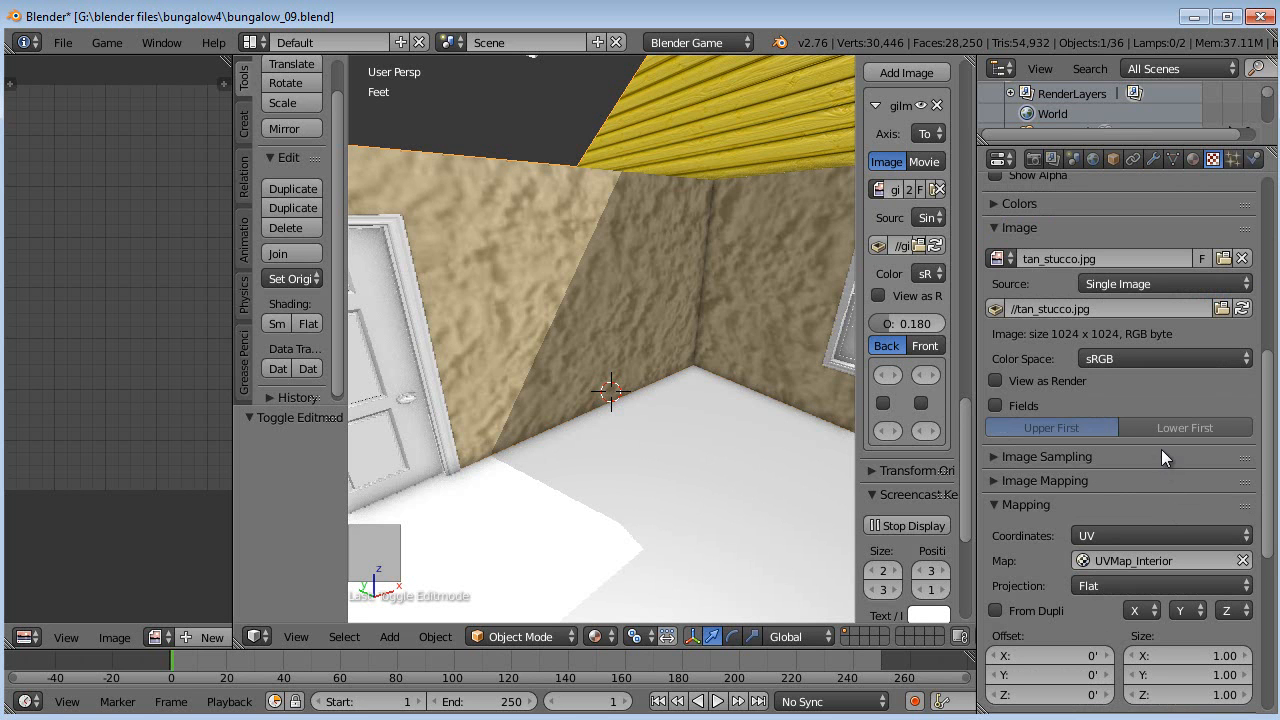
click(1190, 655)
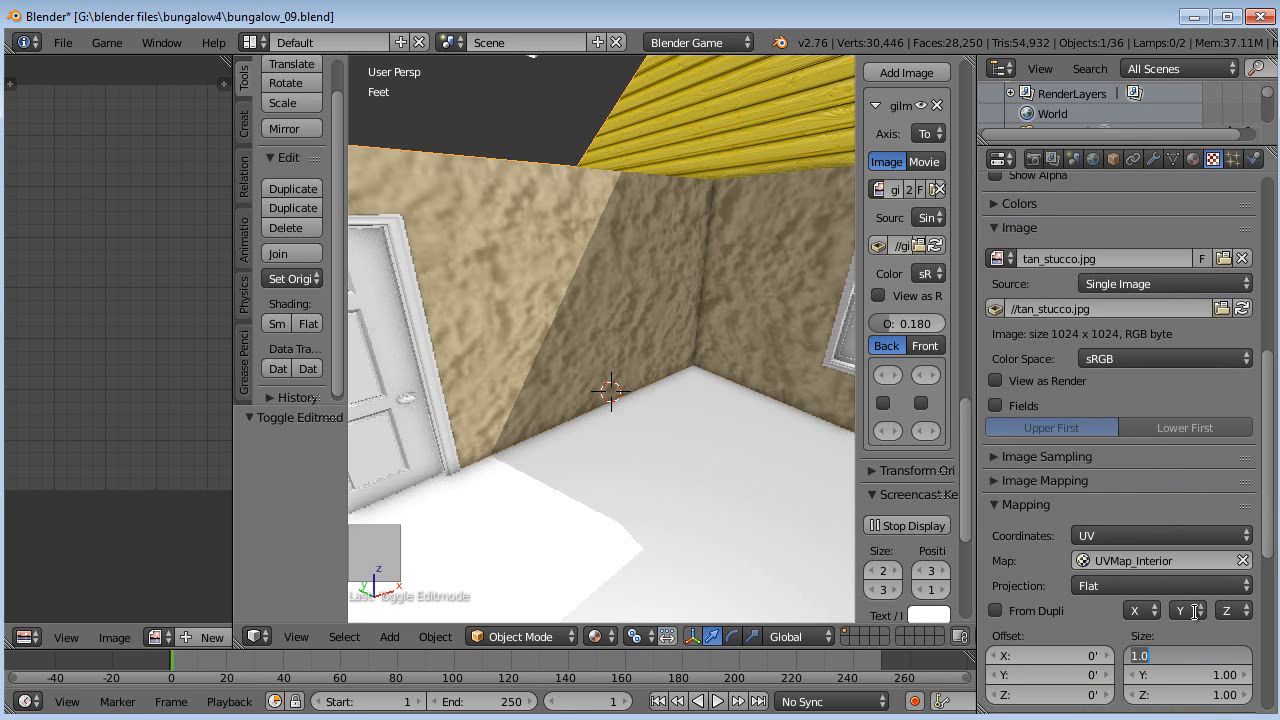
text(5)
key(Tab)
key(Return)
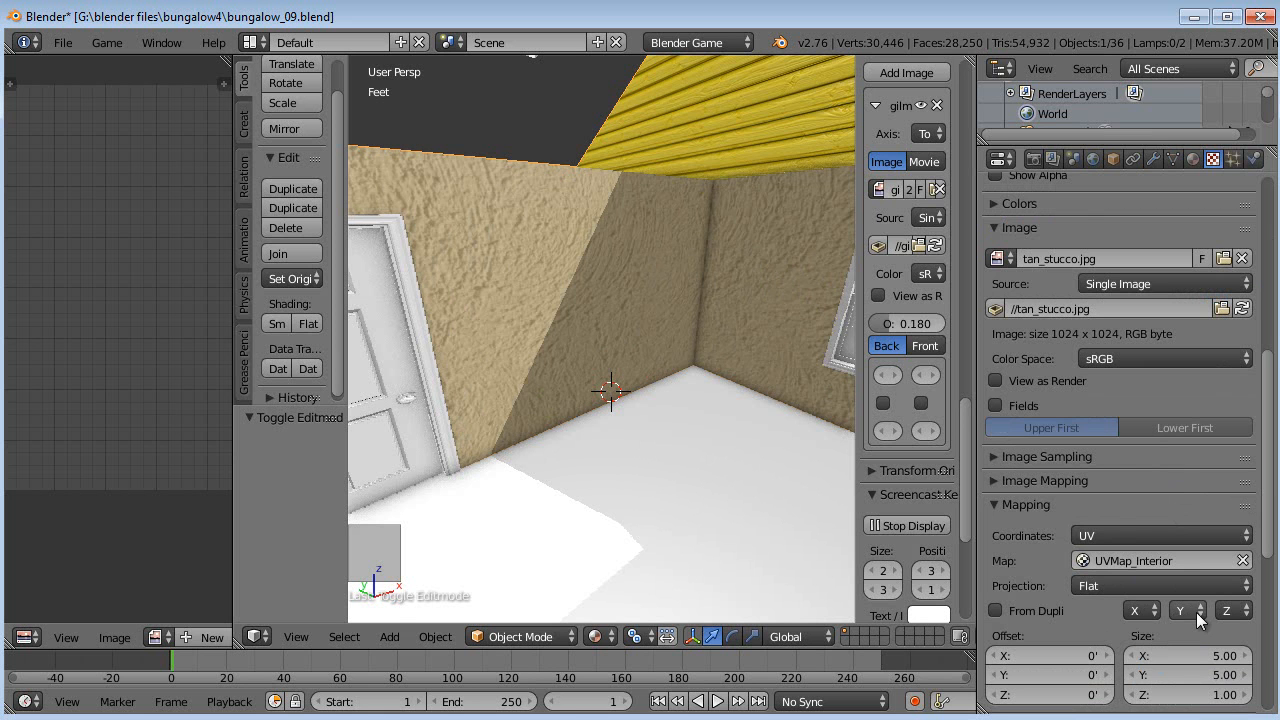
Set the tan_stucco texture's mapping size to 10 in X and Y.
scroll(651, 343, down, 3)
mouse_move(651, 343)
middle_down()
mouse_move(694, 340)
mouse_move(654, 342)
mouse_move(636, 362)
mouse_move(637, 339)
middle_up()
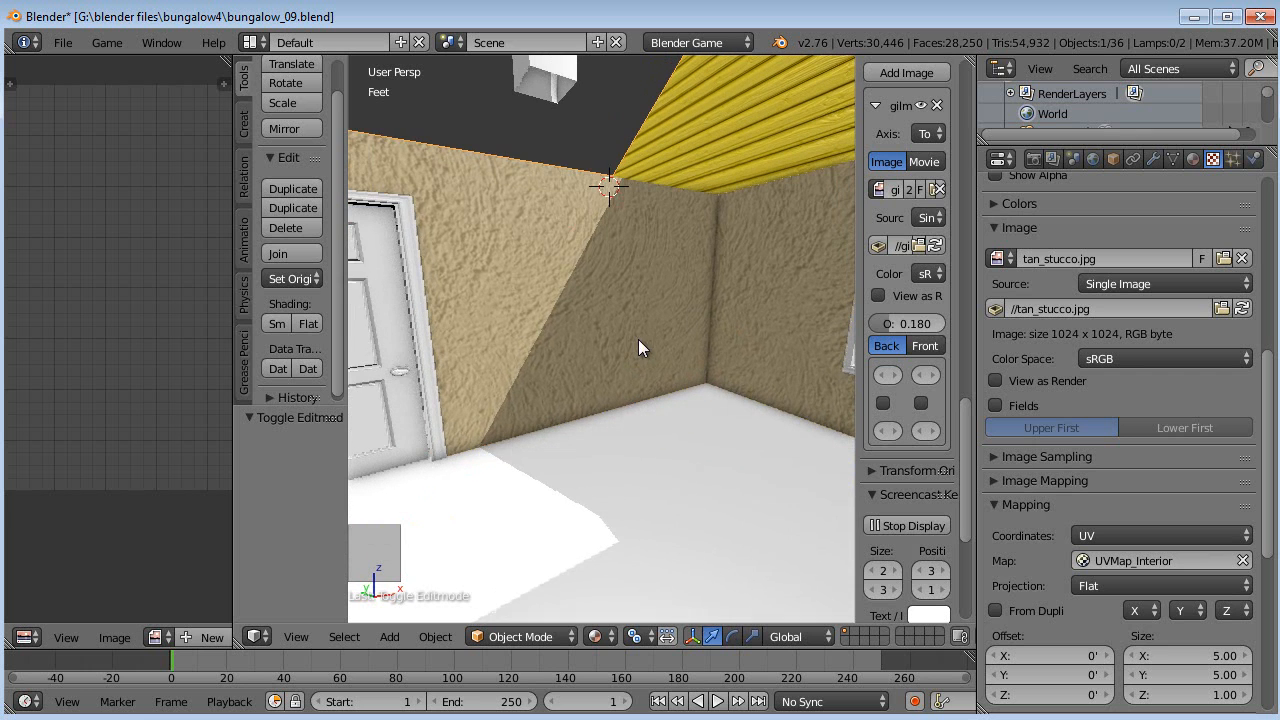
click(1198, 655)
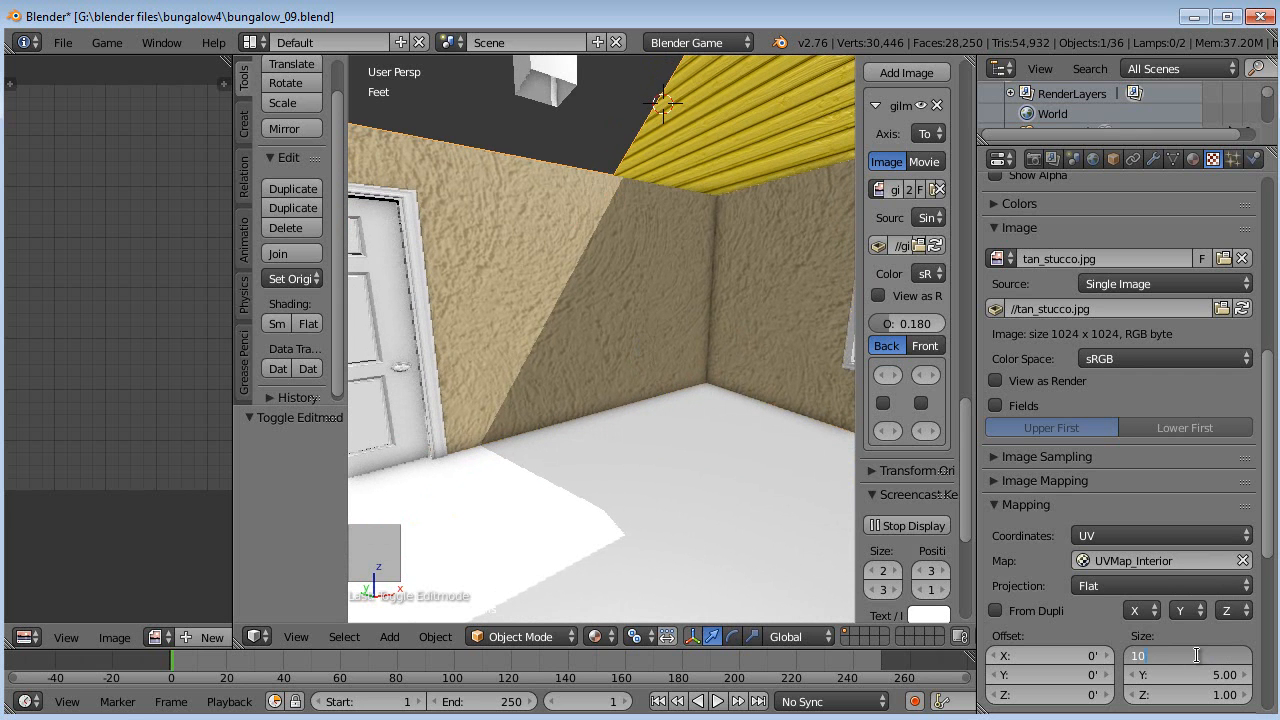
key(Return)
Set the tan_stucco texture's mapping size to 20 in X and Y.
middle_drag(505, 276, 668, 320)
click(1215, 655)
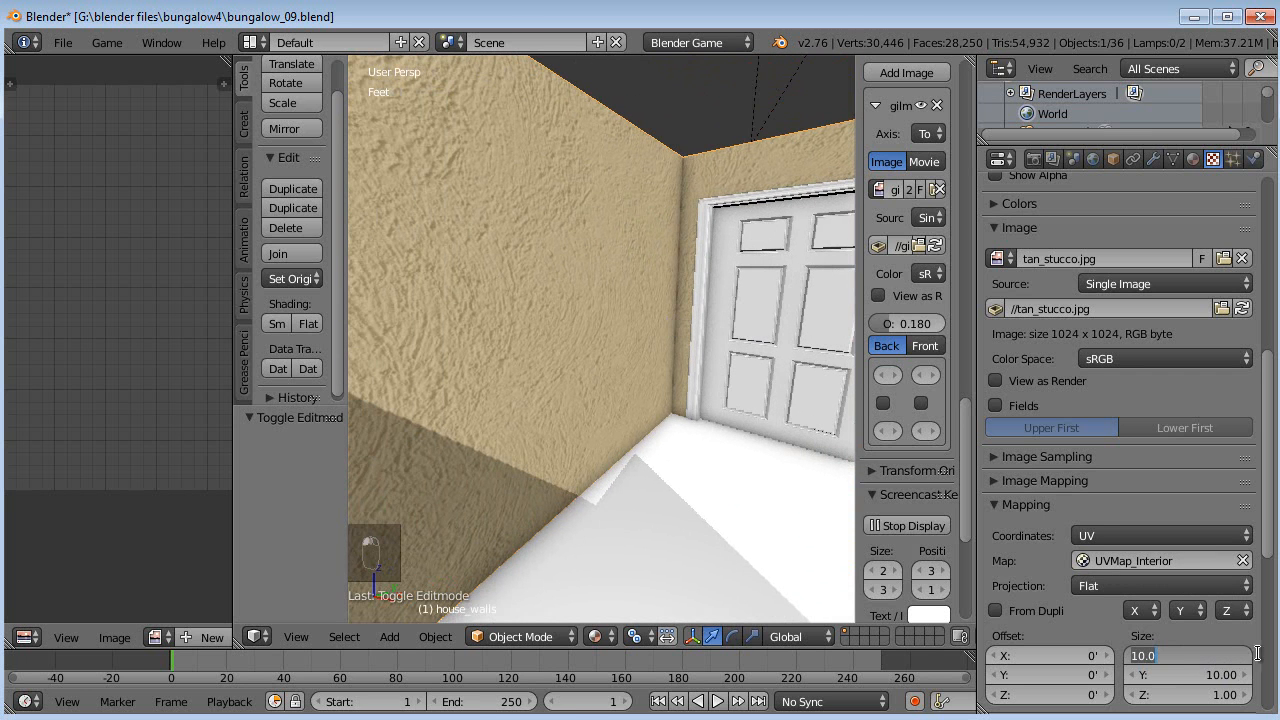
text(20)
key(Tab)
text(20)
key(Return)
Enable the tan_stucco texture's Normal influence and inspect the bump effect on the wall up close.
middle_drag(616, 371, 592, 338)
scroll(1104, 615, down, 6)
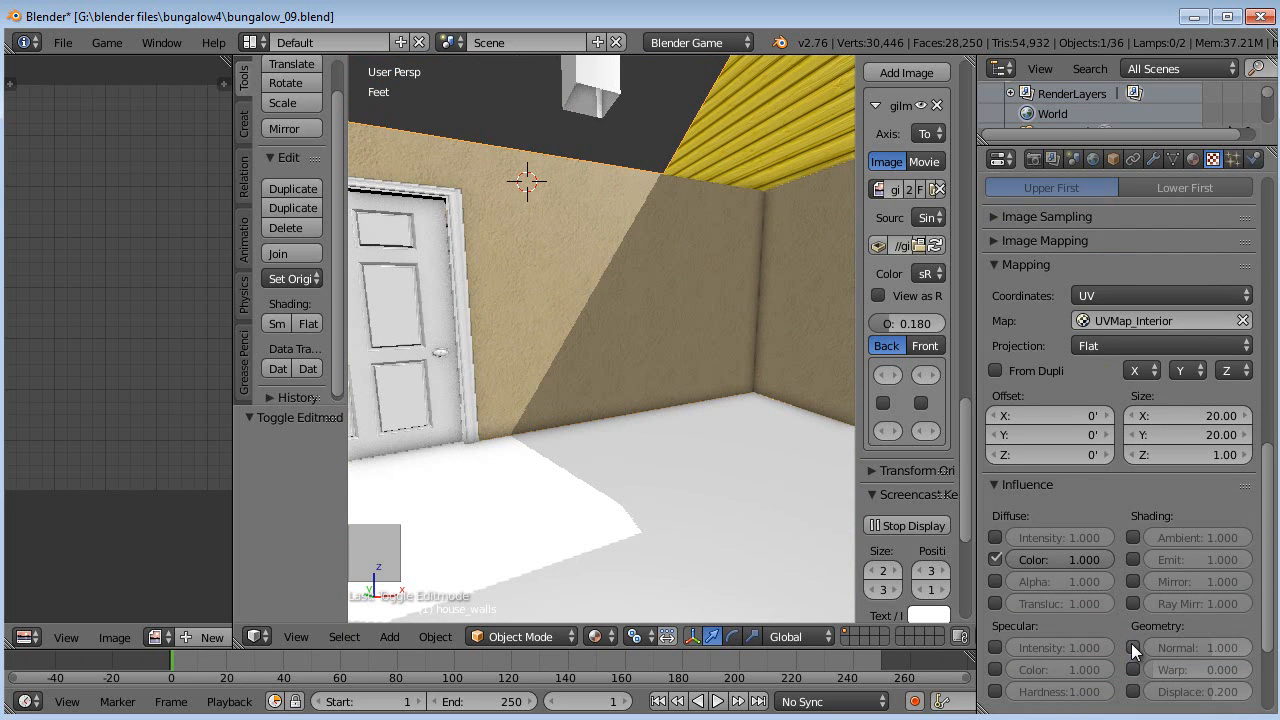
click(1133, 647)
scroll(690, 382, up, 4)
scroll(681, 384, down, 2)
middle_drag(681, 384, 648, 395)
scroll(647, 395, up, 3)
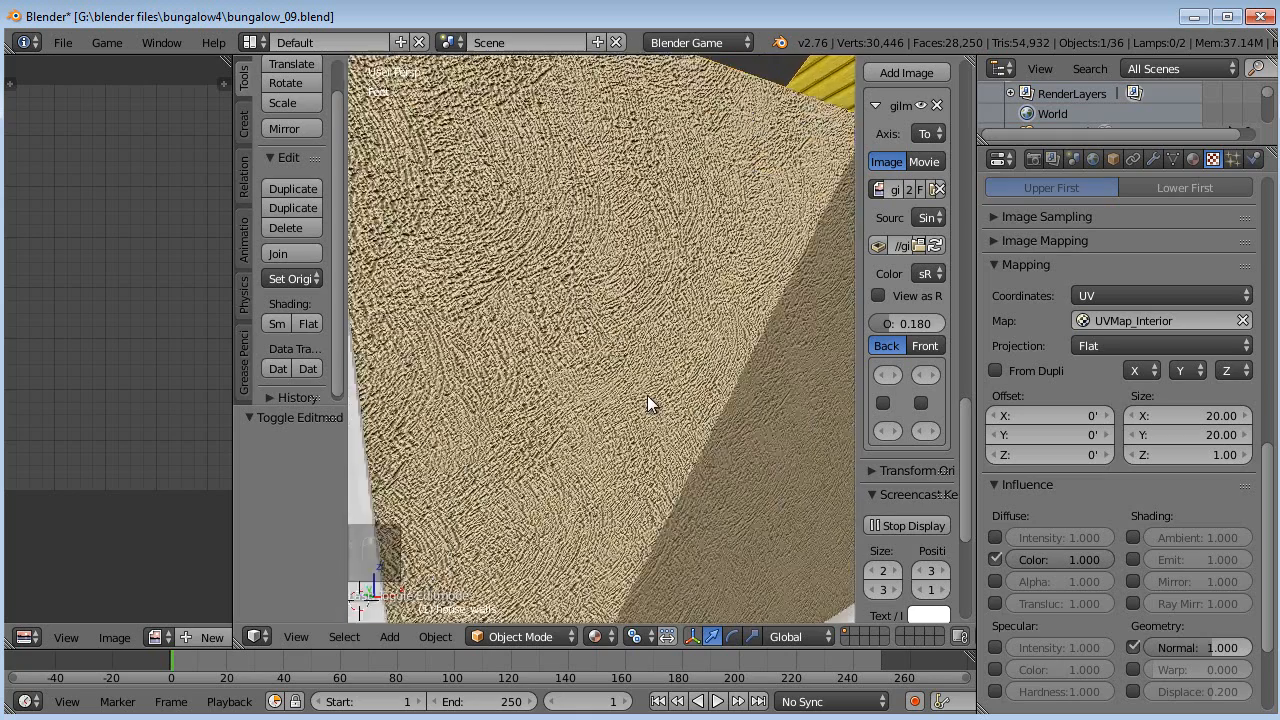
Set the tan_stucco texture's Normal influence to 0.2.
click(1209, 647)
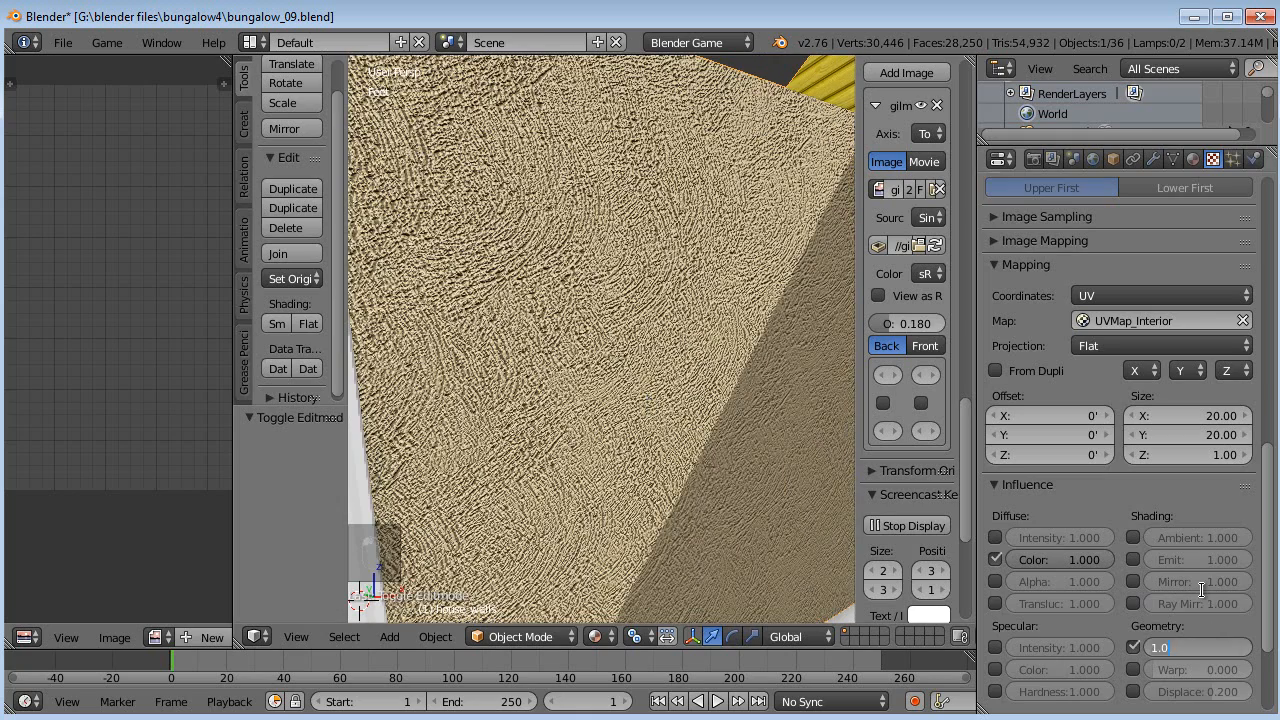
text(0.2)
key(Return)
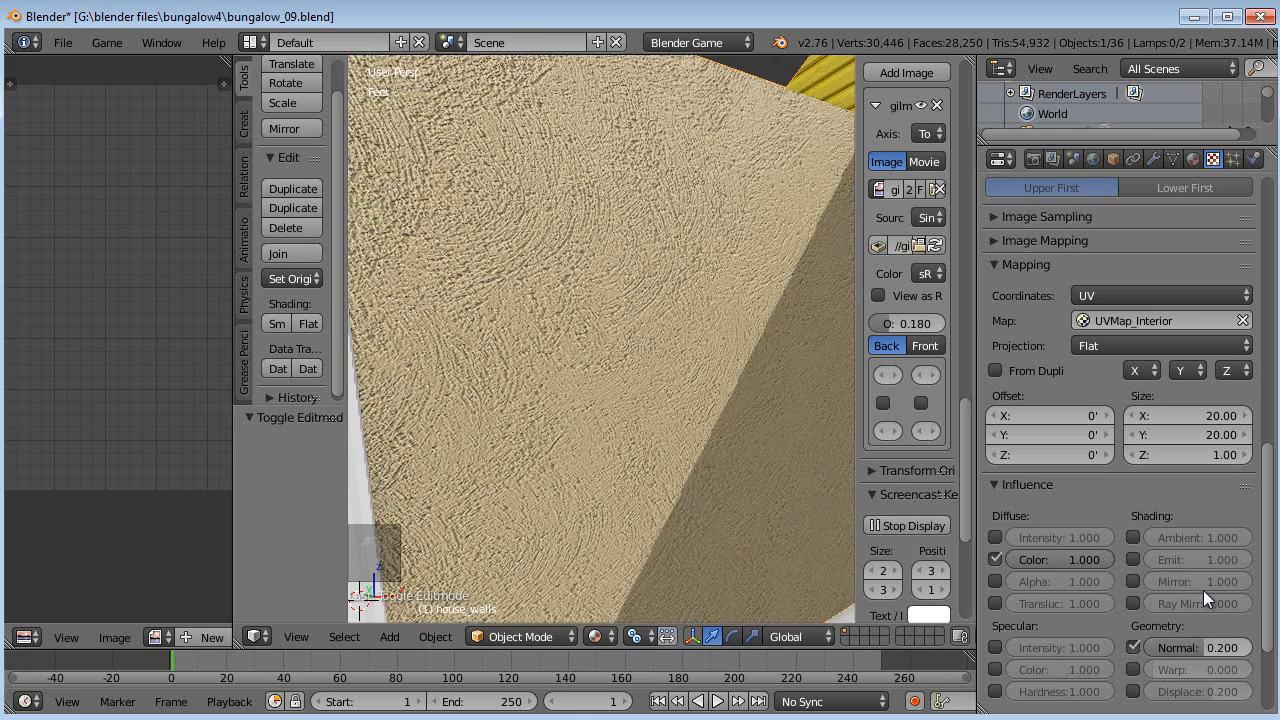
Set the tan_stucco texture's Normal influence to 0.1.
click(1203, 646)
text(0.1)
key(Return)
Unwrap all faces of the house_foundation mesh and enlarge the UV editor to inspect the layout.
mouse_move(580, 345)
middle_down()
mouse_move(504, 300)
mouse_move(456, 326)
mouse_move(473, 305)
mouse_move(564, 347)
mouse_move(530, 344)
mouse_move(528, 332)
mouse_move(601, 340)
mouse_move(688, 382)
mouse_move(676, 365)
mouse_move(578, 361)
mouse_move(496, 385)
mouse_move(436, 434)
mouse_move(479, 502)
mouse_move(627, 405)
mouse_move(706, 404)
mouse_move(693, 446)
mouse_move(506, 390)
mouse_move(536, 403)
mouse_move(749, 392)
mouse_move(587, 398)
mouse_move(617, 408)
mouse_move(589, 395)
middle_up()
scroll(467, 305, up, 4)
scroll(700, 390, down, 5)
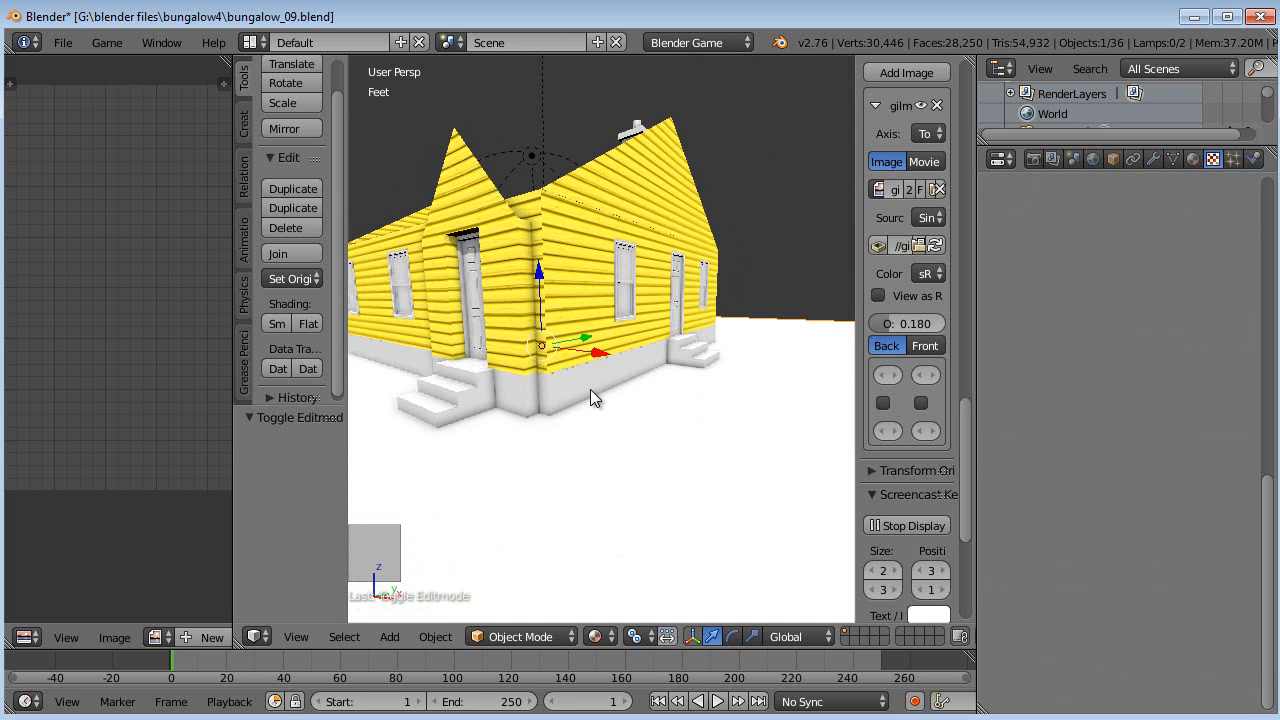
right_click(588, 384)
key(Tab)
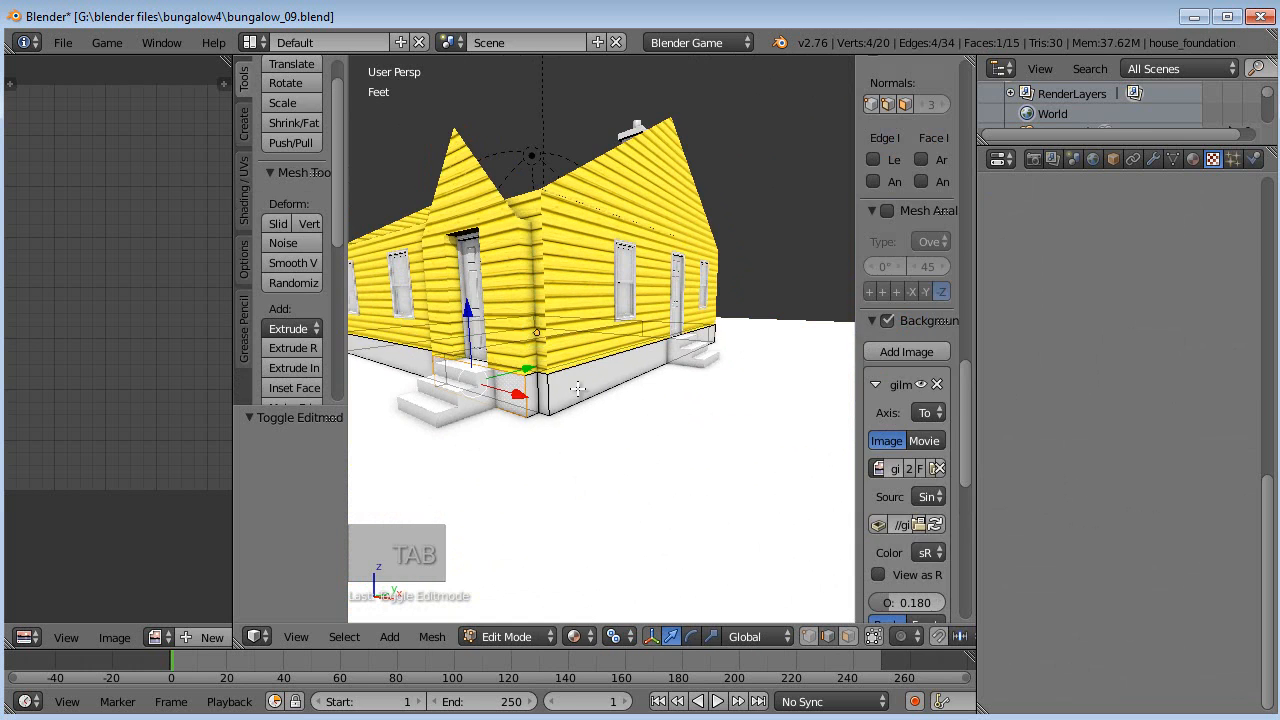
key(a)
key(a)
middle_drag(577, 389, 675, 379)
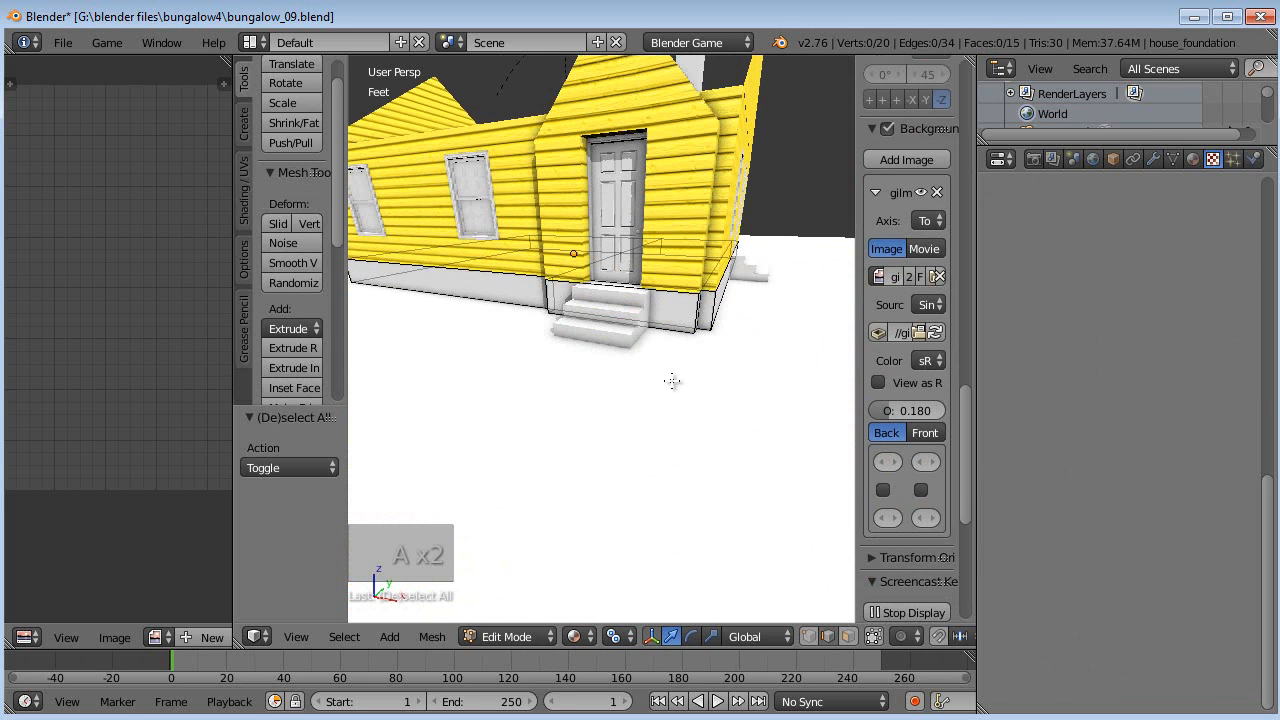
key(a)
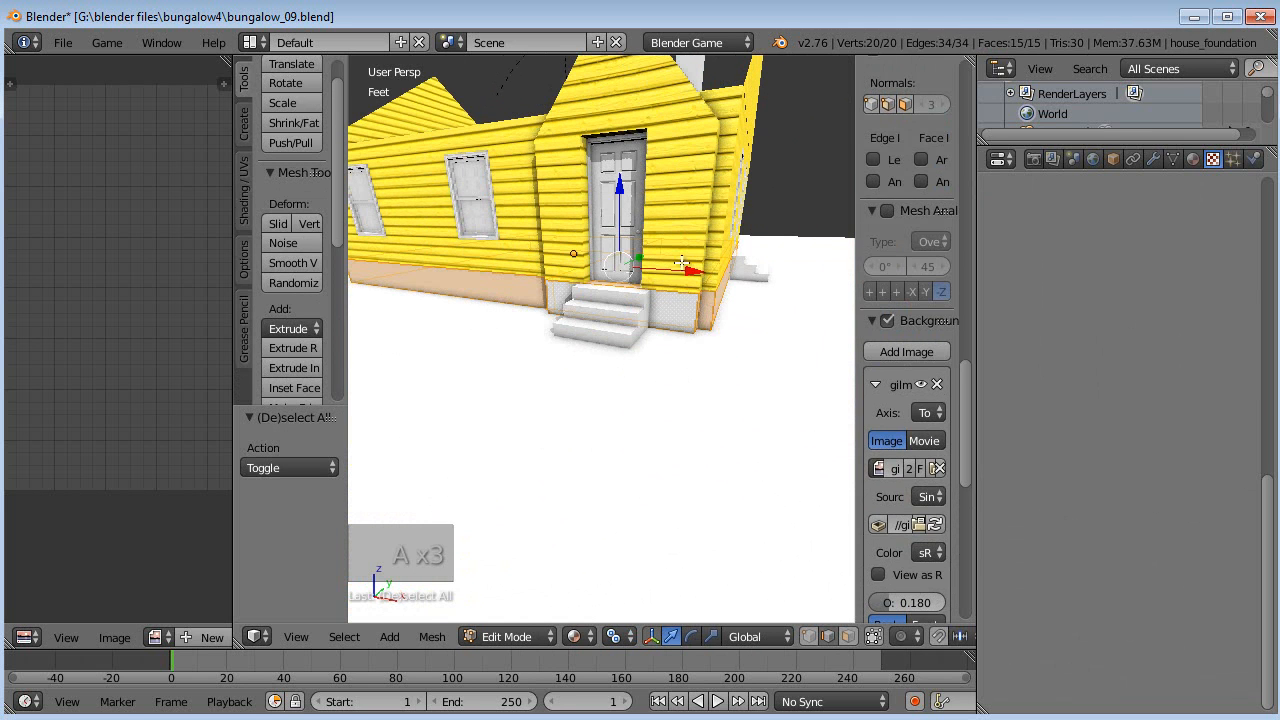
middle_drag(681, 249, 693, 326)
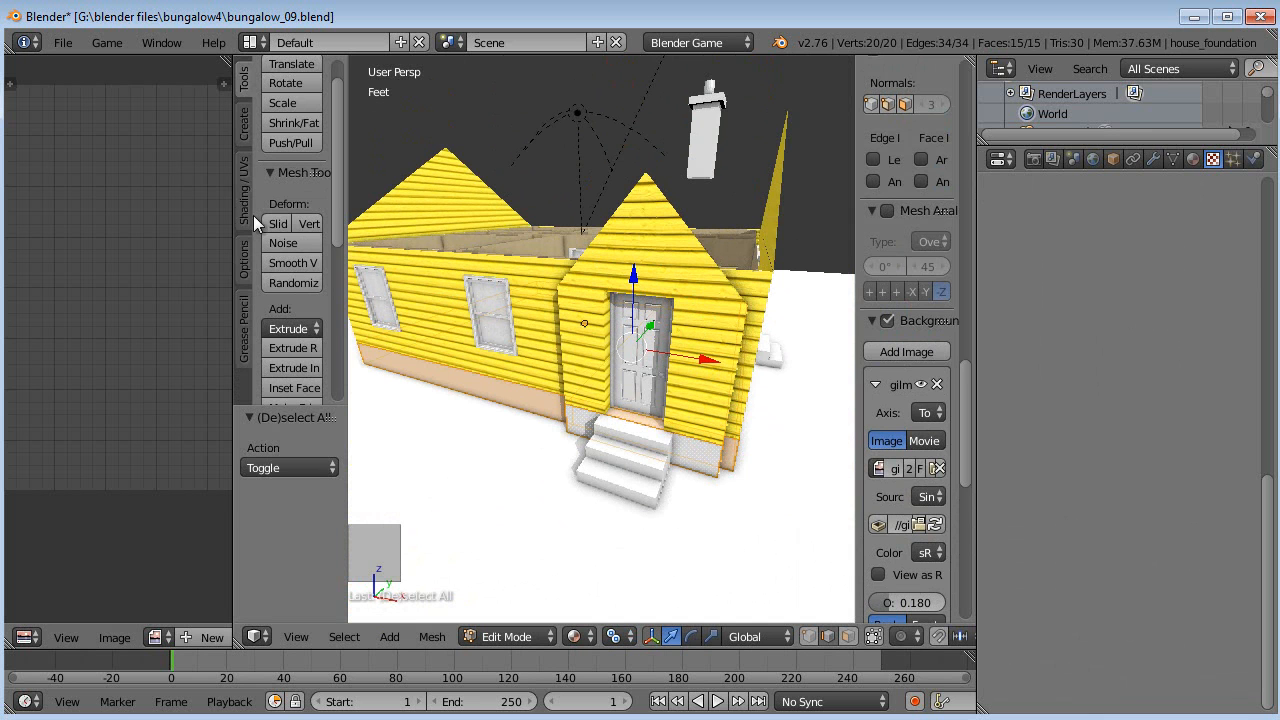
key(u)
click(603, 354)
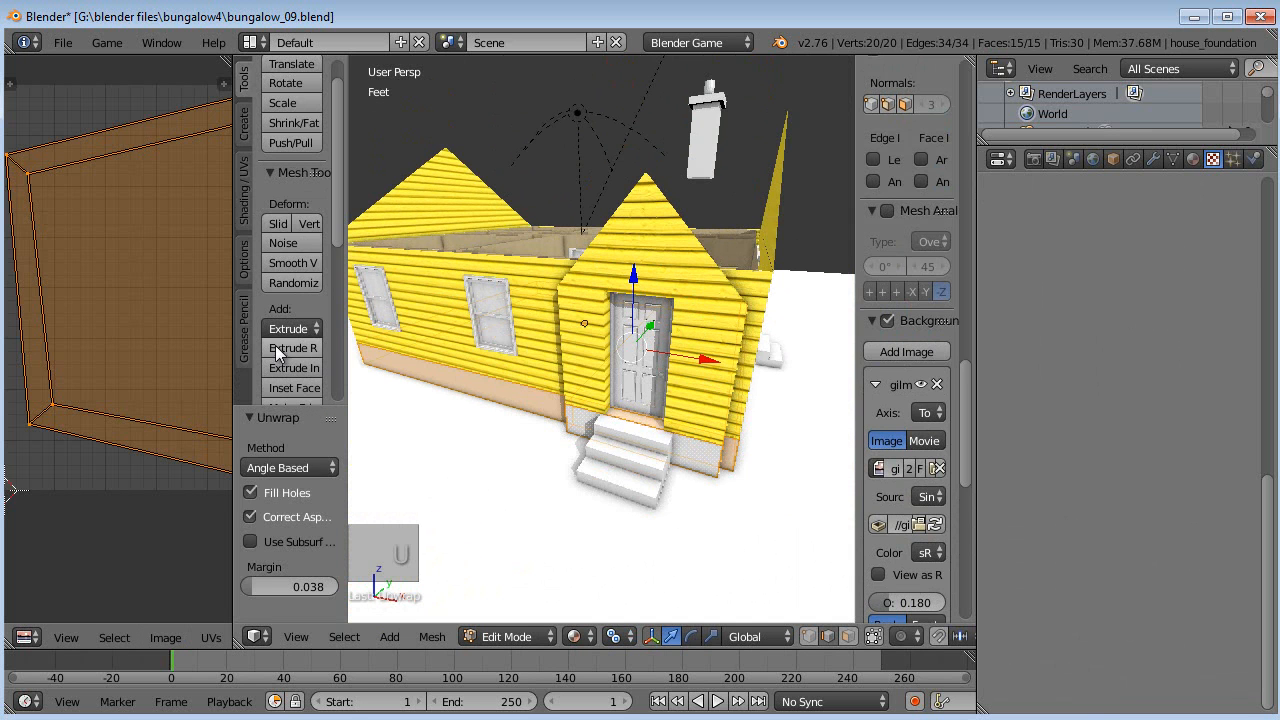
drag(234, 353, 509, 335)
middle_drag(424, 314, 268, 356)
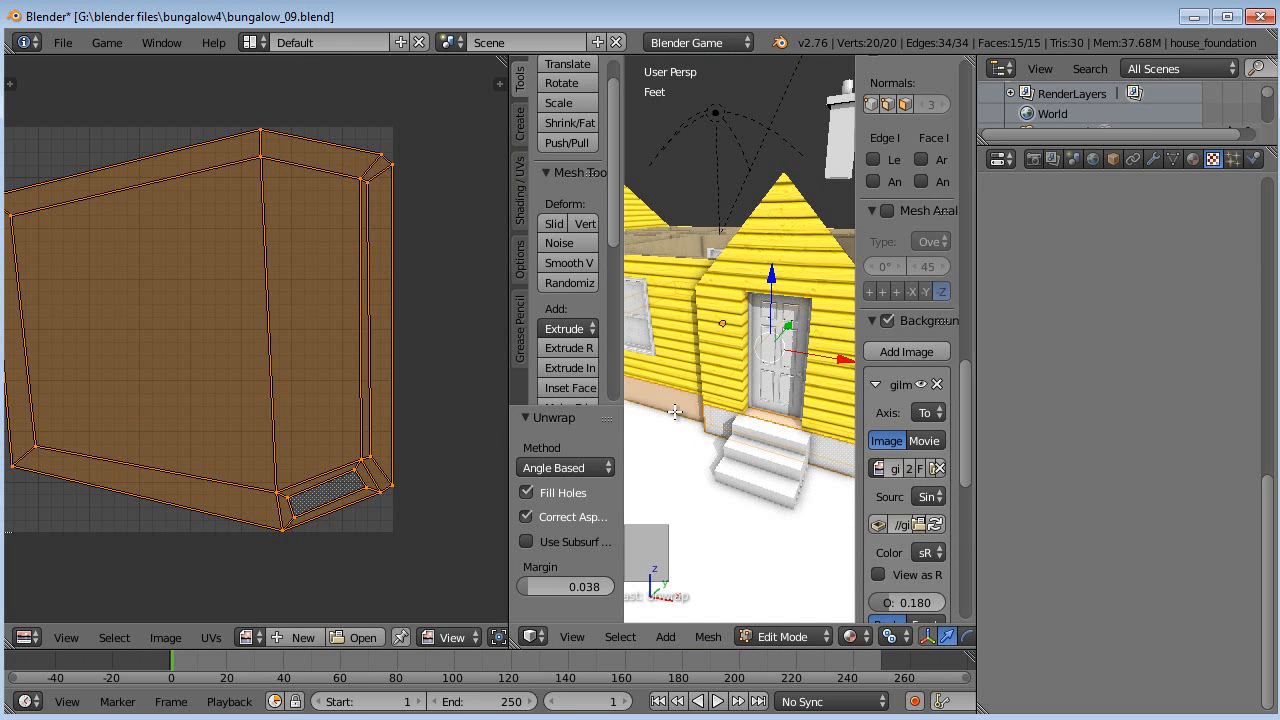
Select the vertical edges at three outer corners of the foundation, away from the front entrance.
drag(508, 388, 379, 362)
middle_drag(590, 430, 775, 412)
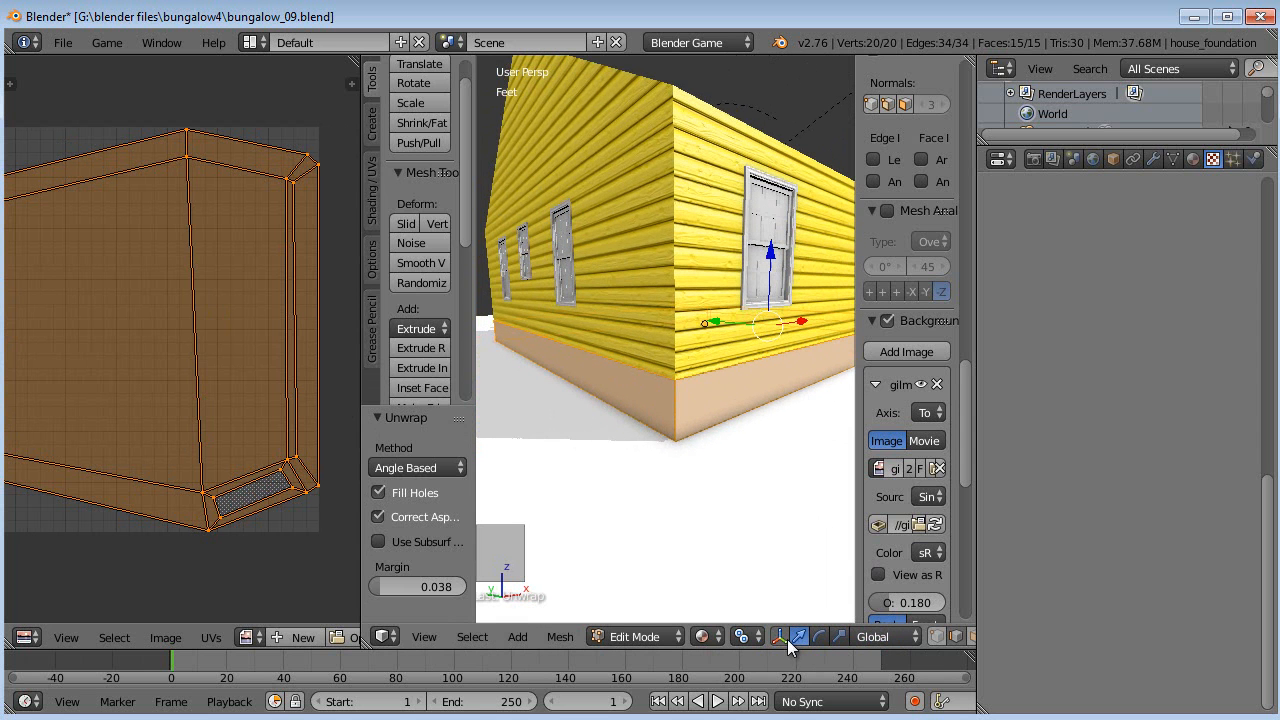
right_click(672, 408)
middle_drag(573, 444, 680, 420)
shift+right_click(663, 415)
middle_drag(580, 452, 796, 431)
shift+right_click(840, 422)
Add the vertical corner edges around the front entrance to the selection and mark all the selected foundation edges as seams.
scroll(637, 409, down, 4)
middle_drag(637, 409, 780, 416)
scroll(780, 416, up, 6)
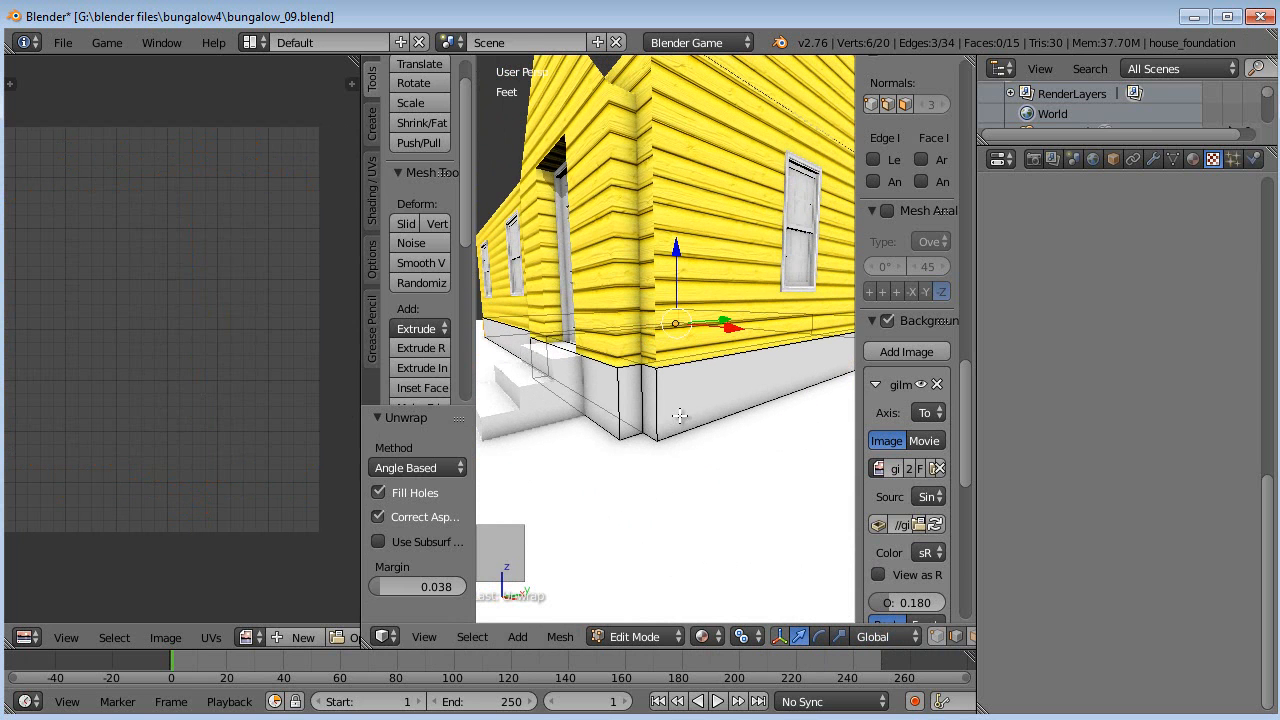
shift+right_click(659, 403)
shift+right_click(615, 410)
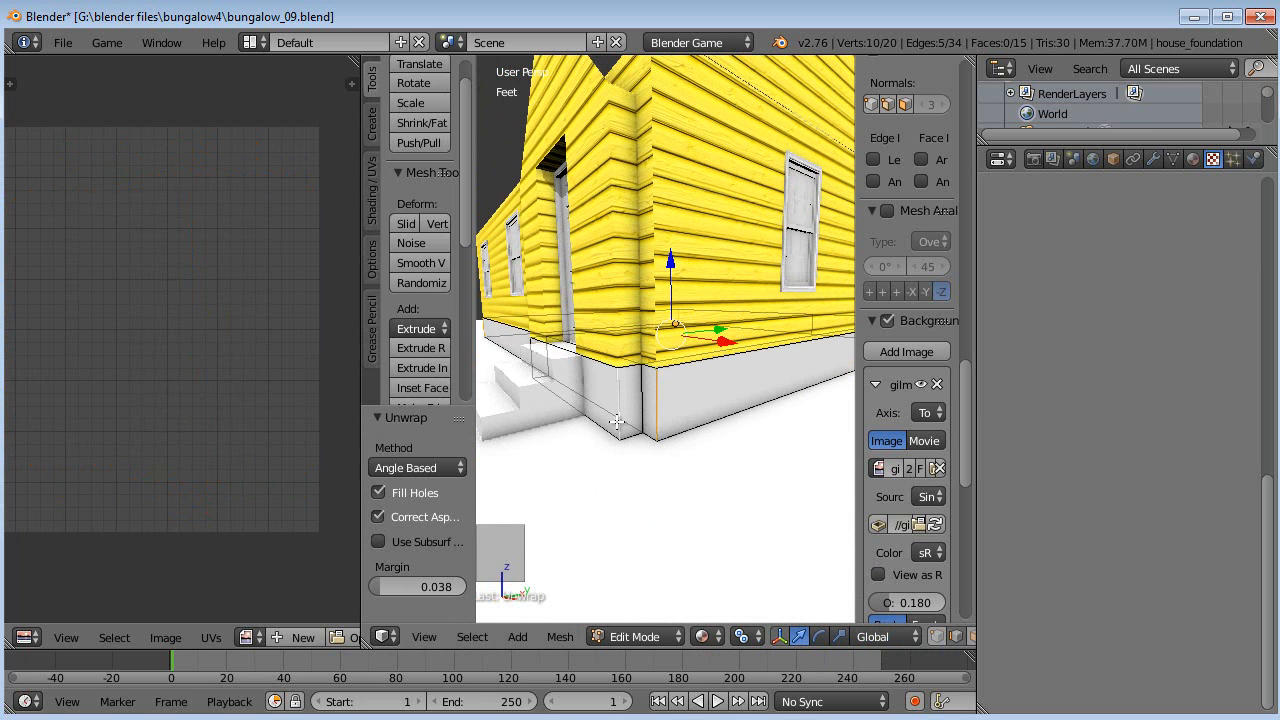
middle_drag(618, 477, 628, 497)
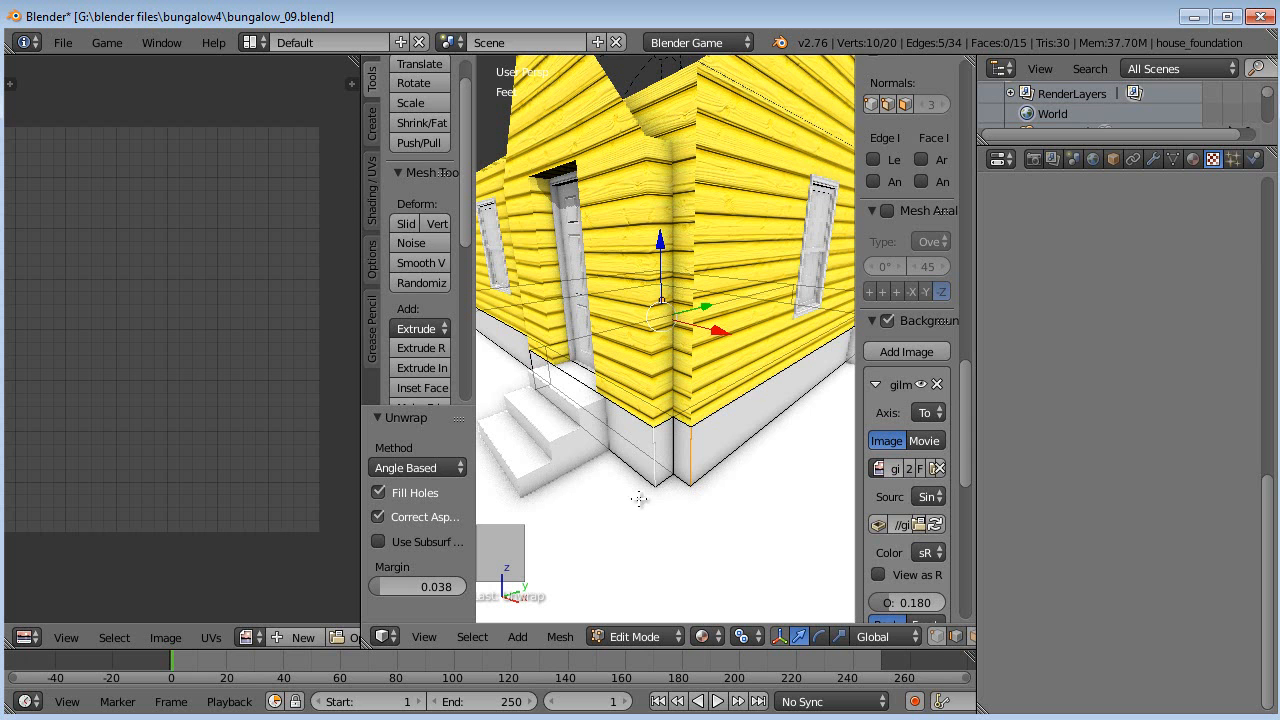
shift+right_click(672, 450)
mouse_move(672, 450)
middle_down()
mouse_move(754, 459)
mouse_move(674, 491)
mouse_move(663, 451)
middle_up()
shift+right_click(689, 387)
shift+right_click(680, 384)
scroll(719, 443, down, 3)
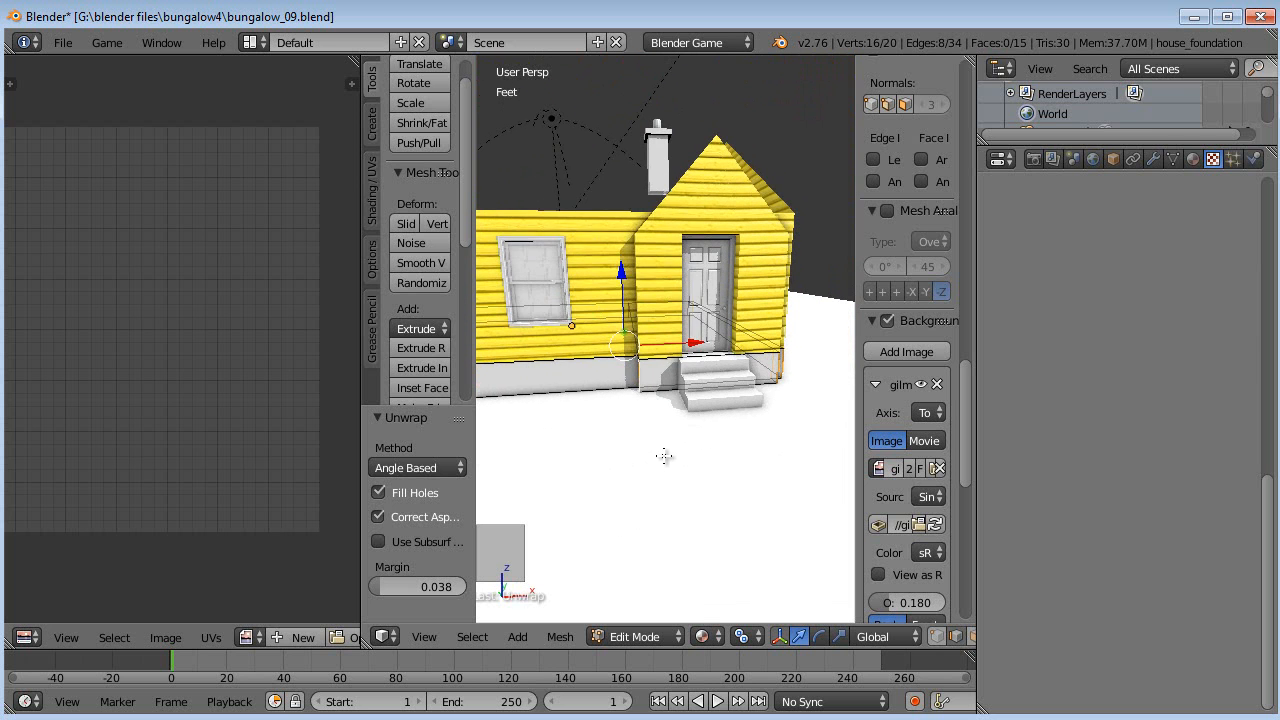
key(ctrl+e)
click(588, 344)
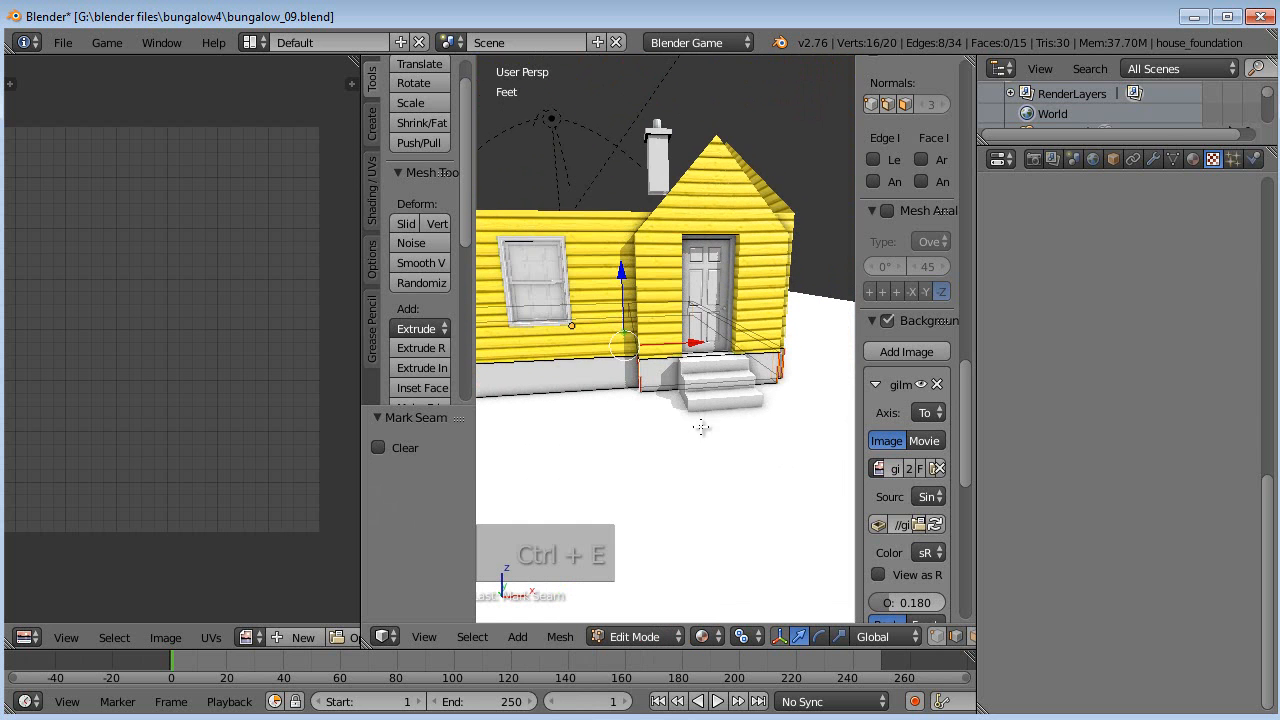
Switch to face selection and delete the foundation face at the front entrance.
scroll(698, 440, up, 2)
click(972, 637)
scroll(765, 470, up, 3)
scroll(765, 470, up, 2)
right_click(758, 458)
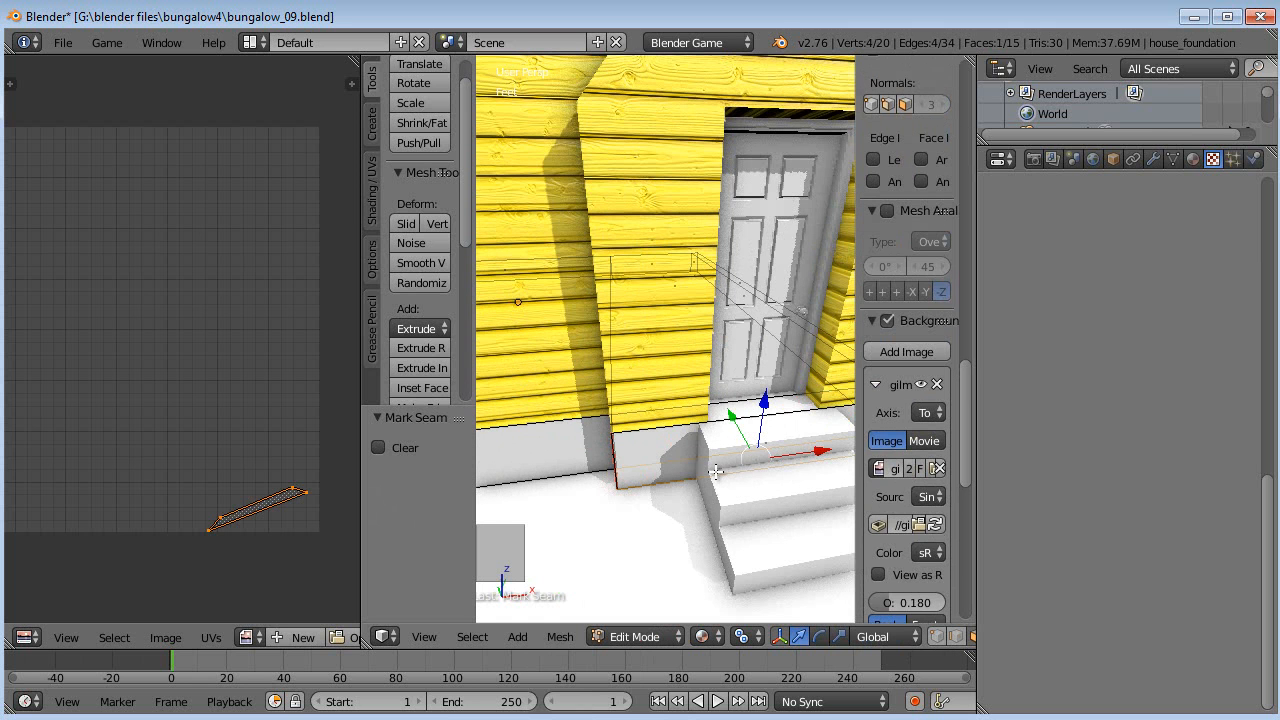
key(Delete)
click(716, 468)
Unwrap the entire foundation mesh along its marked seams and check the UV layout.
mouse_move(716, 471)
middle_down()
mouse_move(752, 349)
mouse_move(720, 476)
mouse_move(700, 460)
middle_up()
key(a)
key(u)
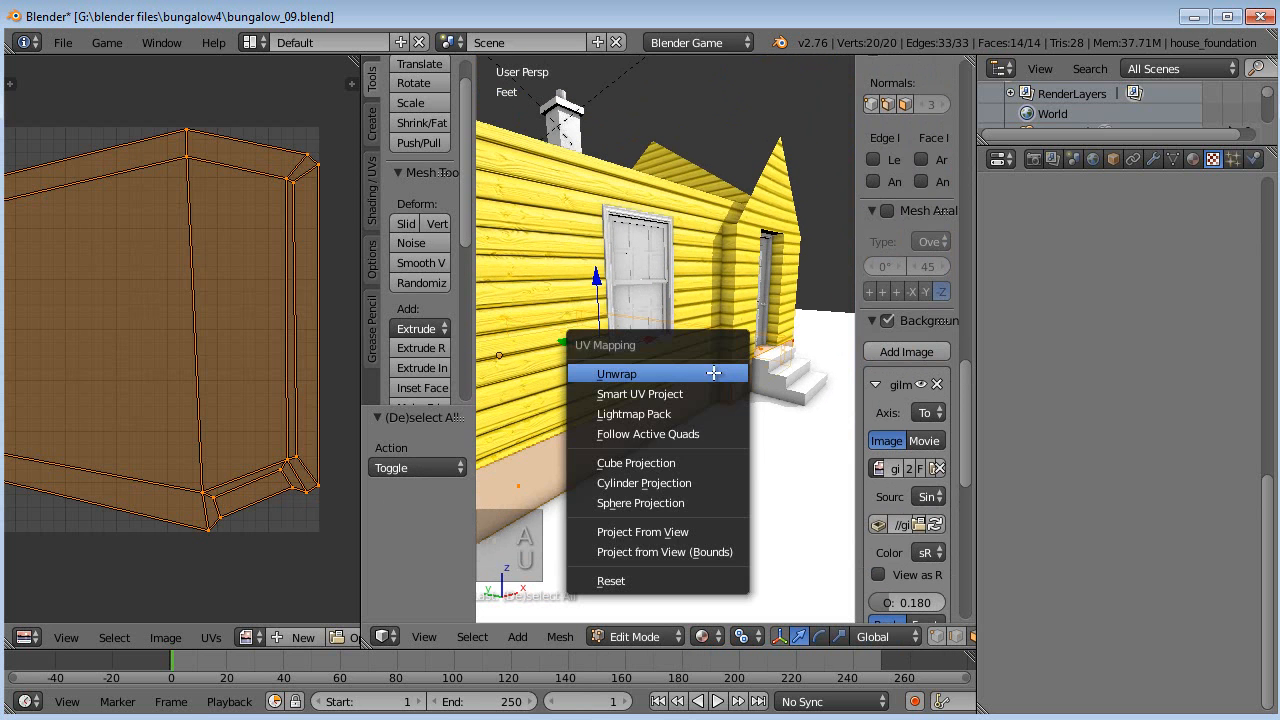
click(562, 386)
scroll(240, 326, down, 2)
scroll(285, 353, up, 4)
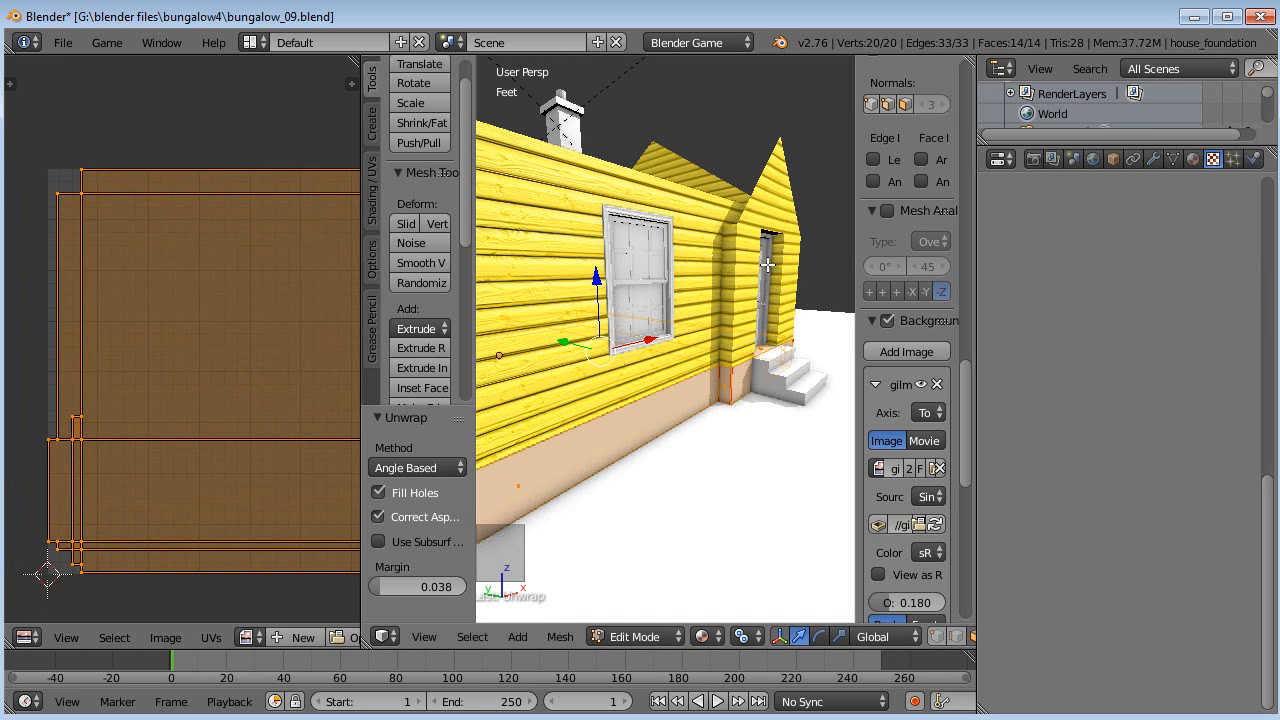
middle_drag(787, 342, 729, 384)
scroll(137, 437, up, 1)
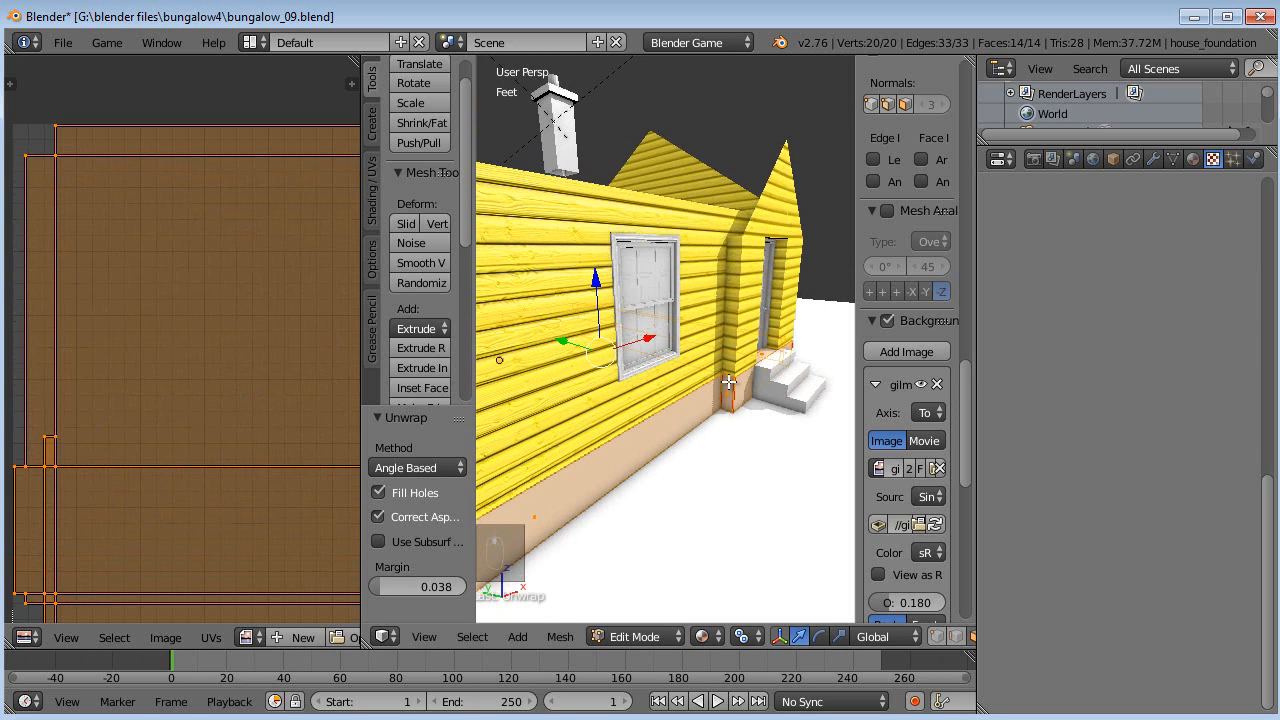
Clear the seams from the two vertical front corner edges of the entrance section of the foundation.
middle_drag(784, 424, 618, 426)
middle_drag(704, 407, 660, 412)
scroll(771, 443, up, 4)
right_click(643, 428)
middle_drag(617, 464, 692, 453)
shift+right_click(682, 456)
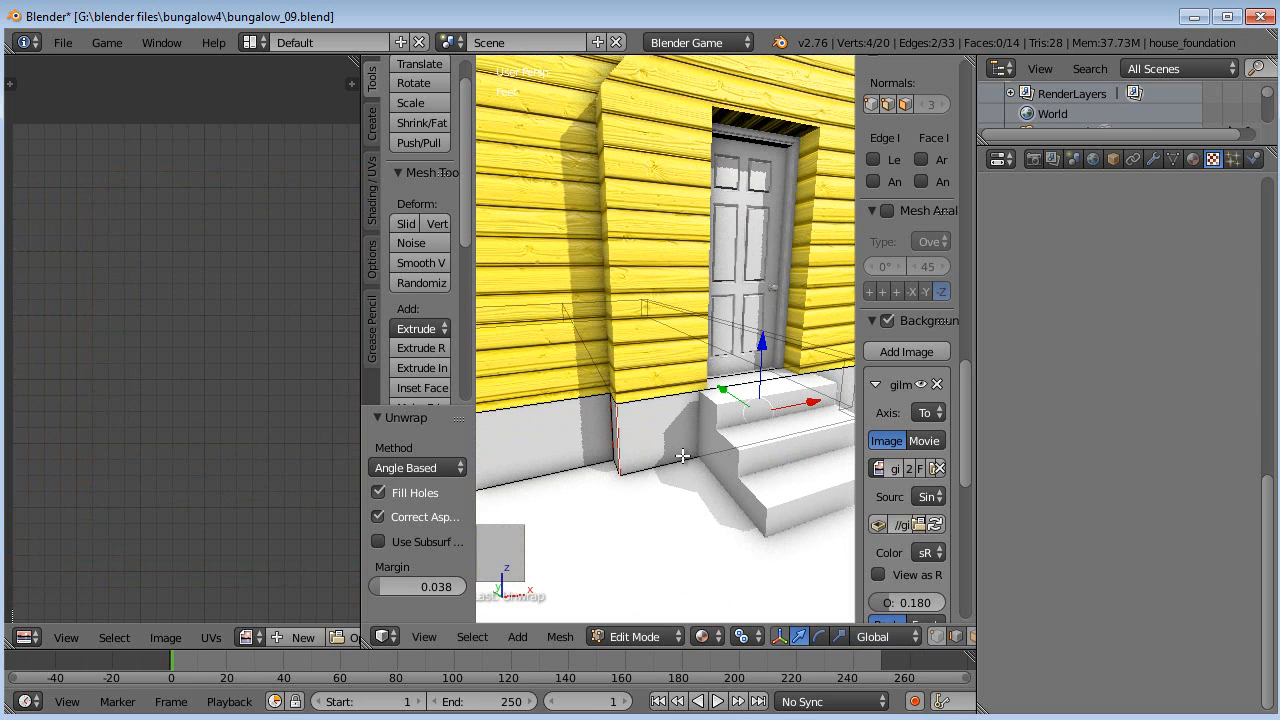
key(ctrl+e)
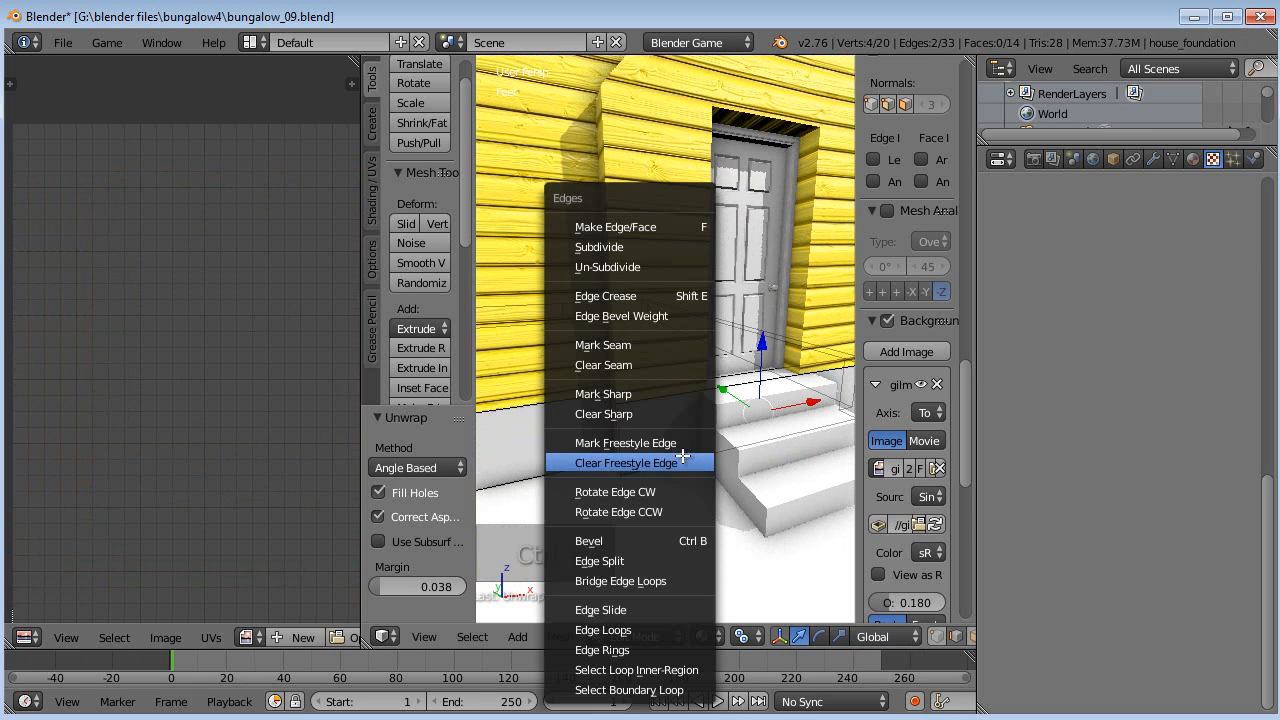
click(637, 345)
key(a)
Mark the top edges along the front and both sides of the foundation's entrance section as seams.
middle_drag(640, 350, 710, 427)
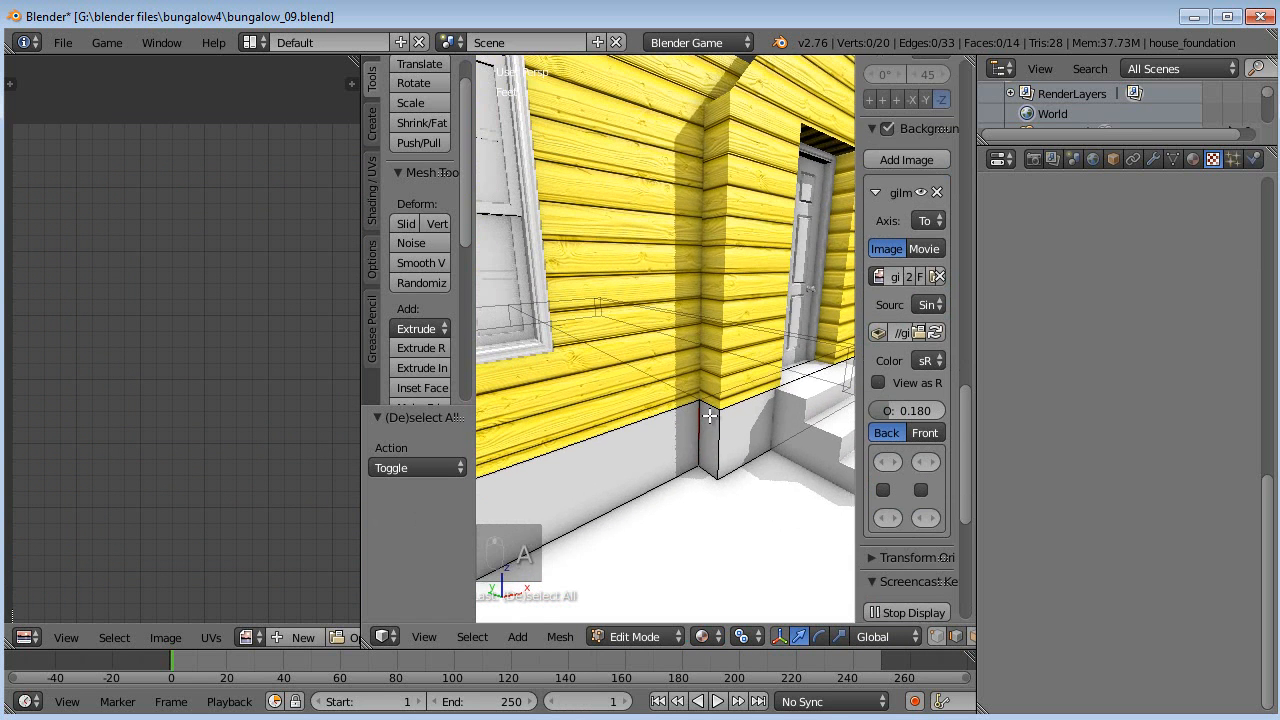
right_click(709, 428)
shift+right_click(786, 408)
middle_drag(806, 412, 668, 416)
shift+right_click(670, 418)
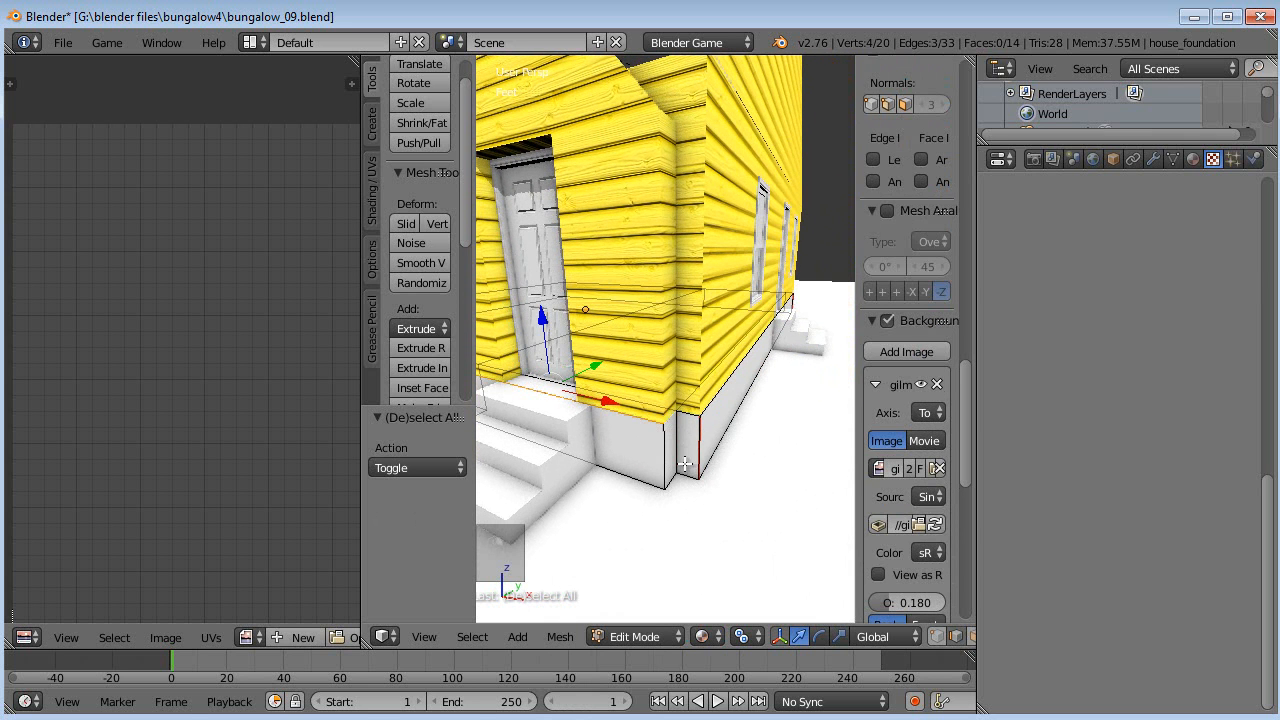
key(ctrl+e)
click(634, 333)
key(a)
Select the whole foundation mesh and unwrap it again using the revised entrance seams.
scroll(632, 456, down, 5)
middle_drag(632, 456, 686, 471)
scroll(703, 457, up, 5)
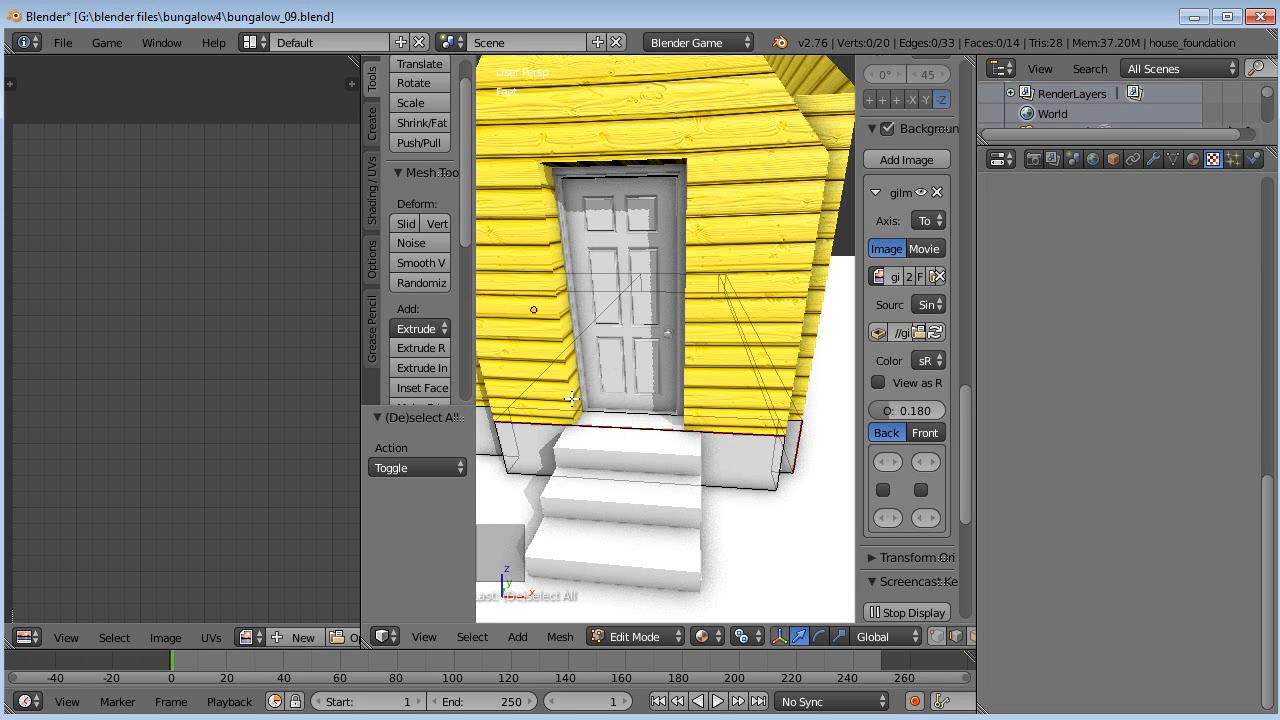
scroll(588, 386, down, 4)
middle_drag(588, 386, 672, 405)
key(a)
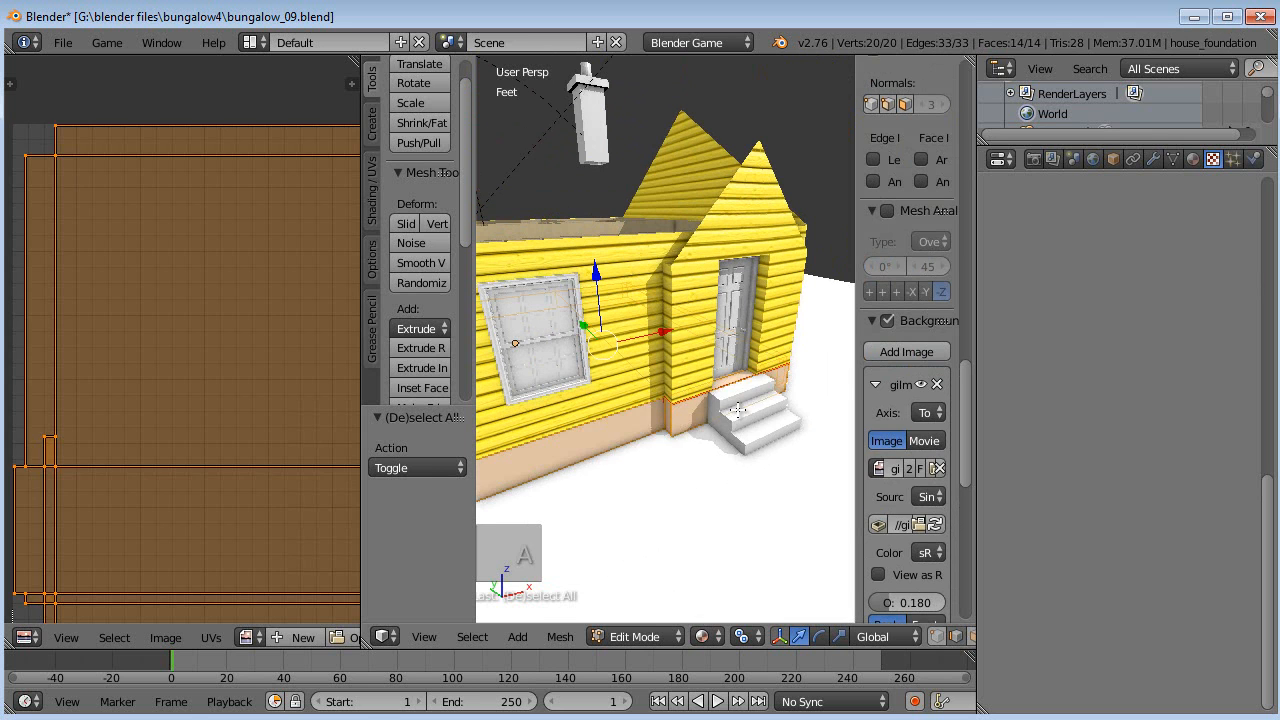
key(u)
click(737, 408)
scroll(280, 354, down, 3)
middle_drag(280, 354, 240, 325)
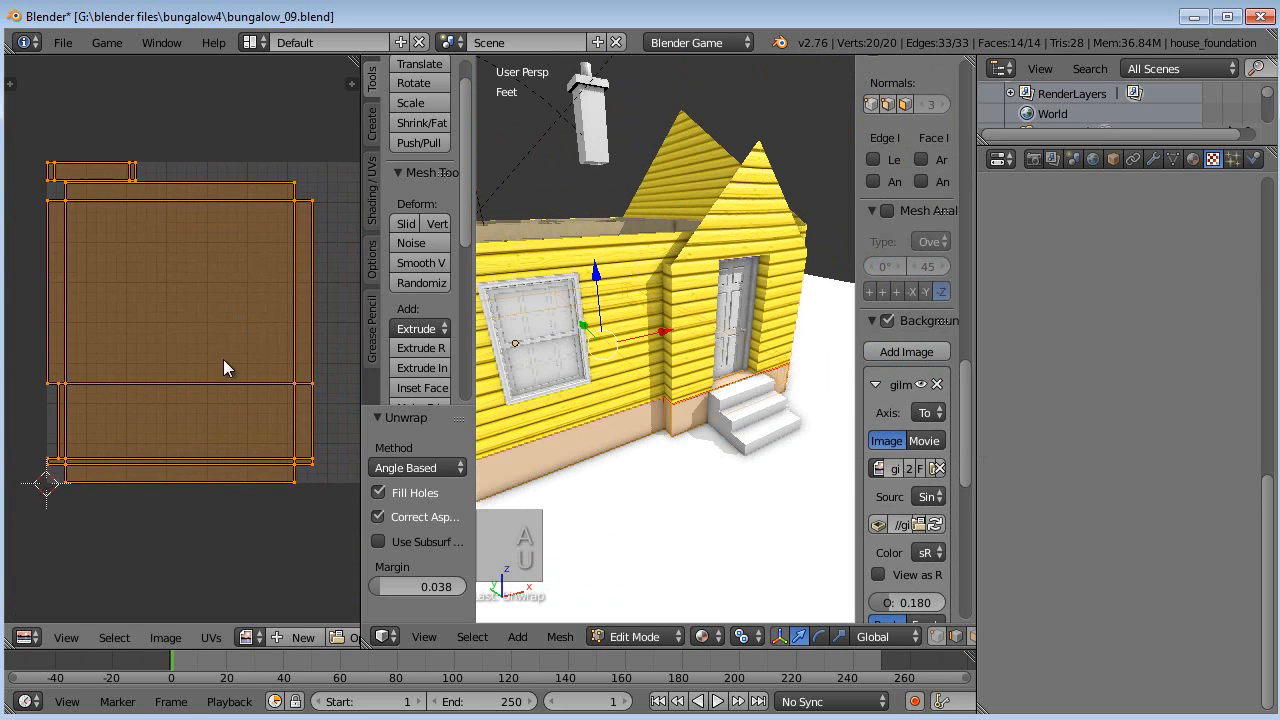
scroll(189, 400, up, 1)
middle_drag(189, 400, 187, 428)
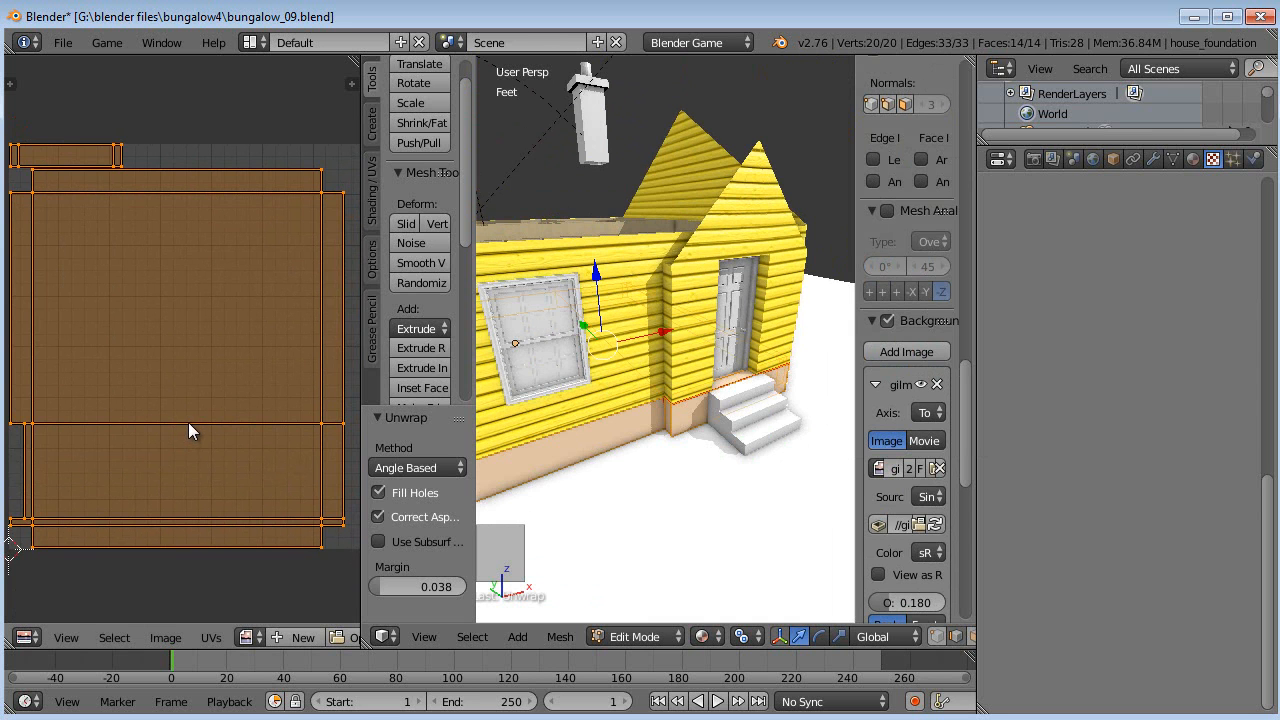
Widen the UV editor and deselect all UVs in face selection mode.
middle_drag(598, 482, 805, 355)
middle_drag(513, 376, 771, 412)
middle_drag(494, 368, 788, 430)
middle_drag(507, 404, 690, 405)
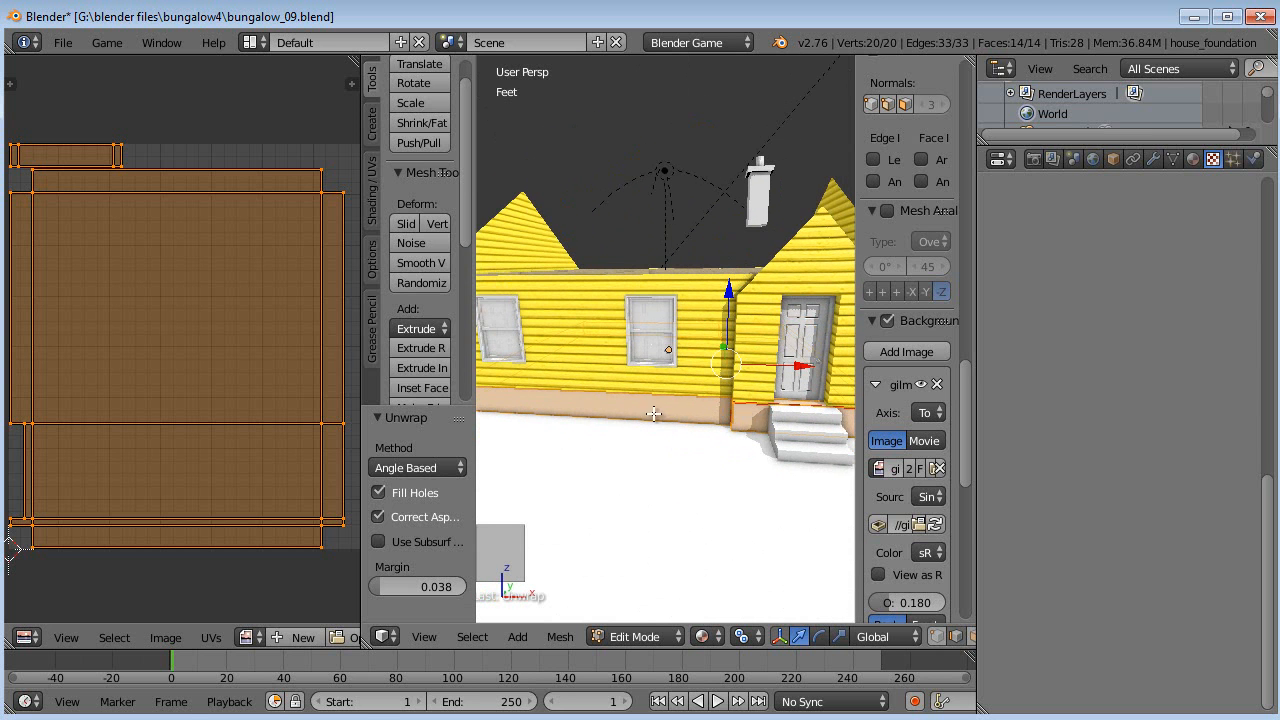
drag(361, 386, 437, 385)
middle_drag(391, 374, 327, 382)
scroll(347, 640, down, 5)
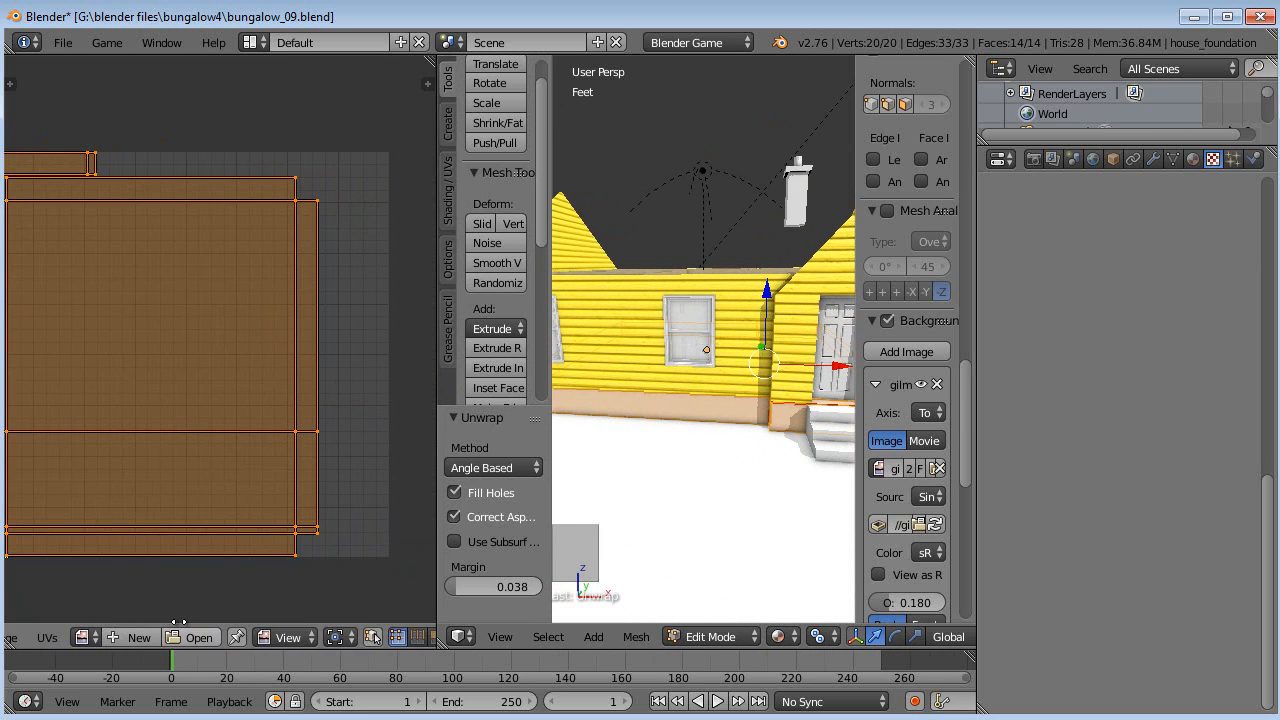
click(373, 638)
key(a)
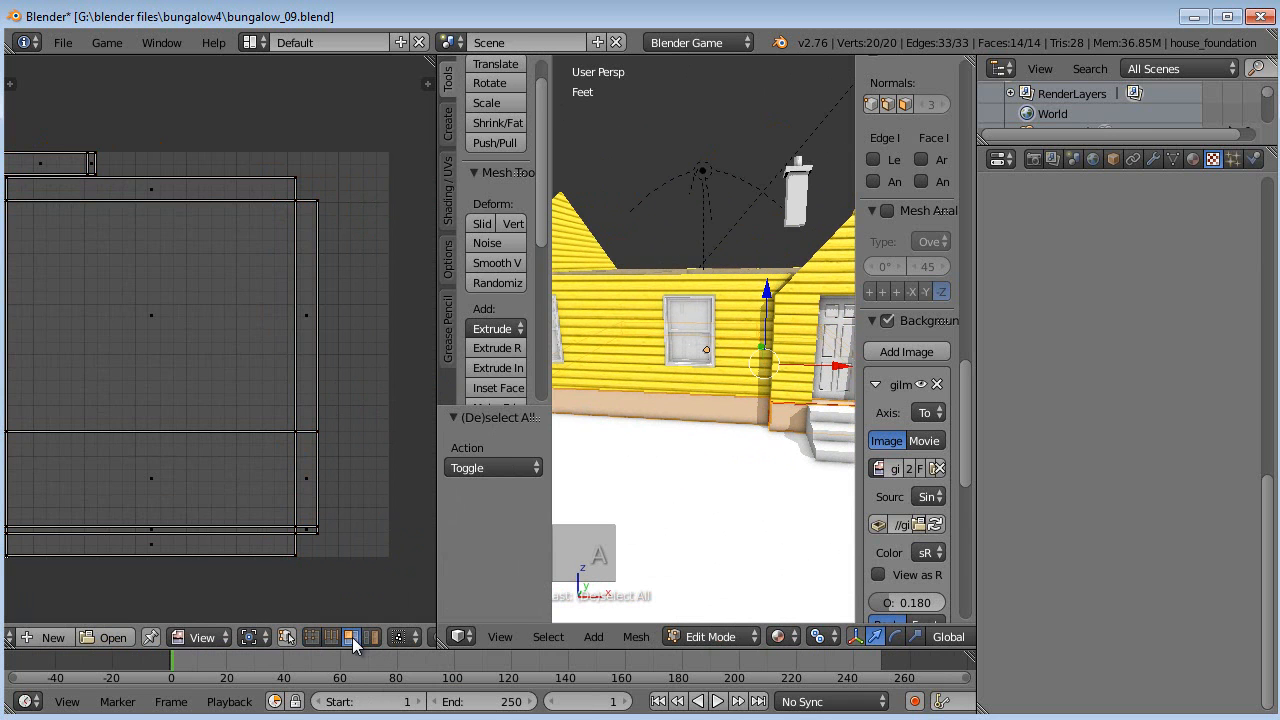
Try to move the long strip faces along the outer side of the UV layout.
click(307, 490)
shift+click(307, 311)
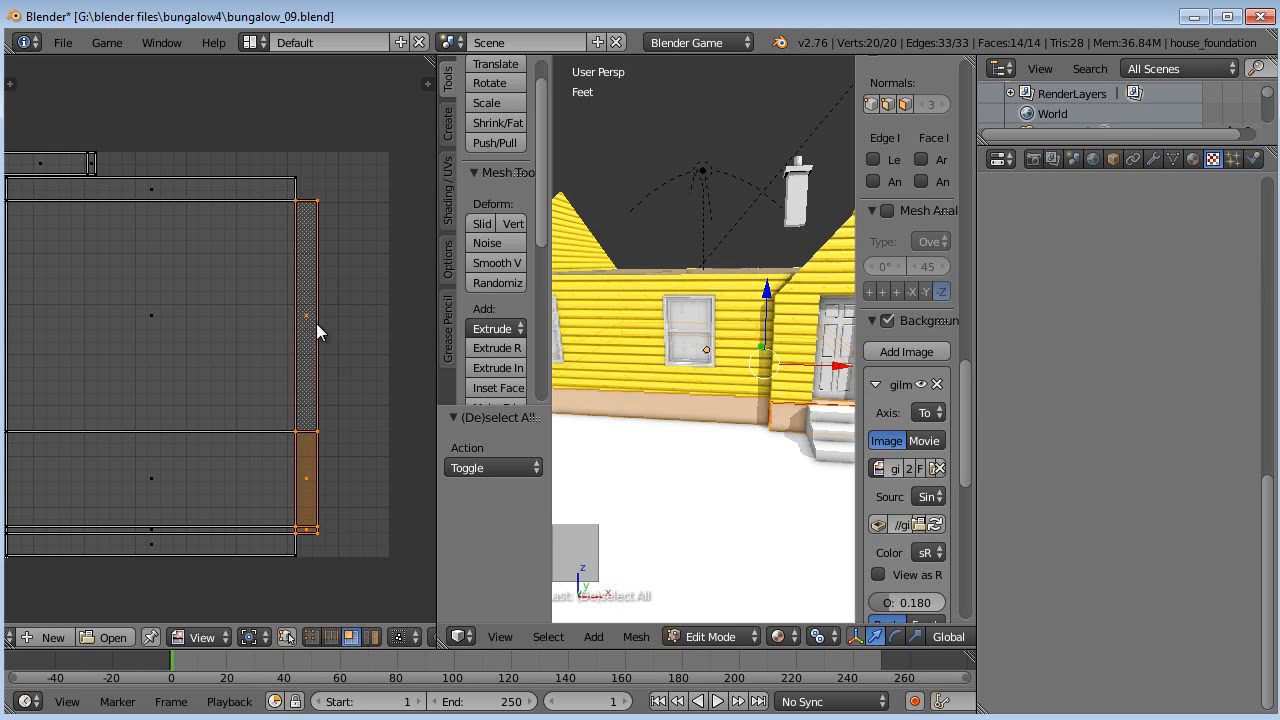
key(g)
right_click(310, 327)
middle_drag(287, 641, 246, 641)
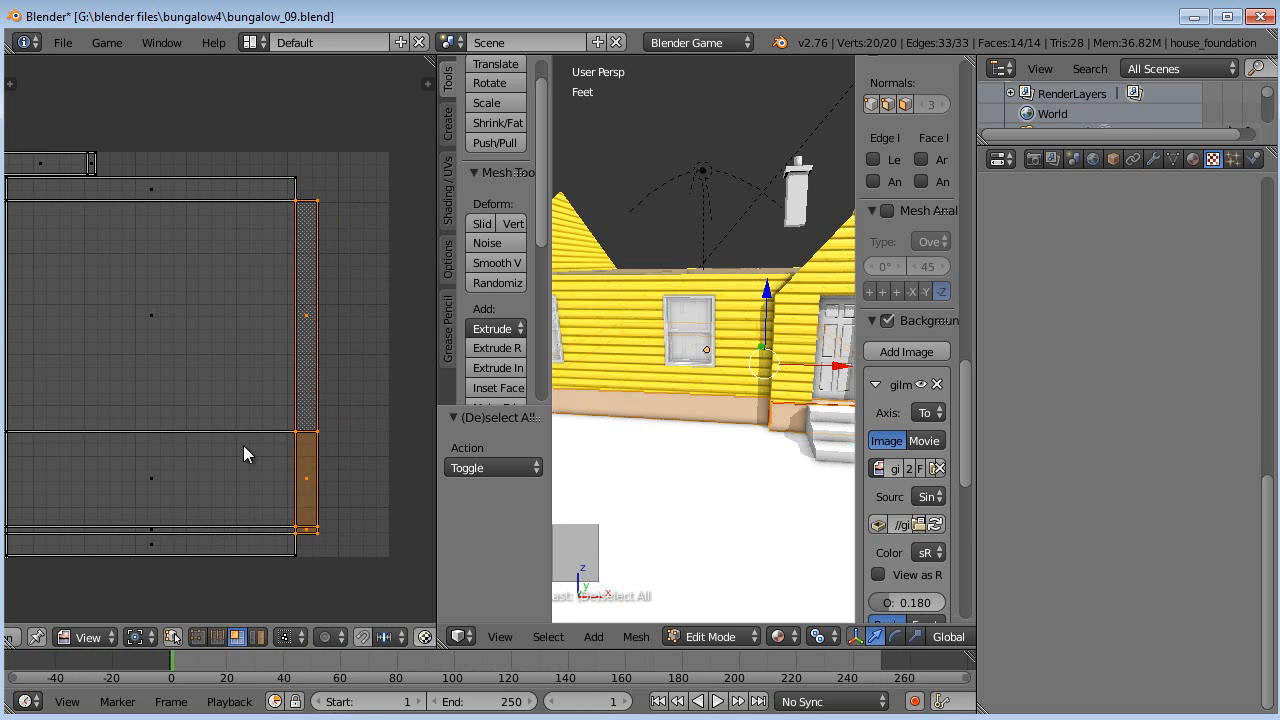
Try hiding the two large inner faces of the UV layout, then undo the hiding.
scroll(254, 455, down, 1)
middle_drag(197, 462, 217, 470)
right_click(203, 467)
shift+right_click(168, 340)
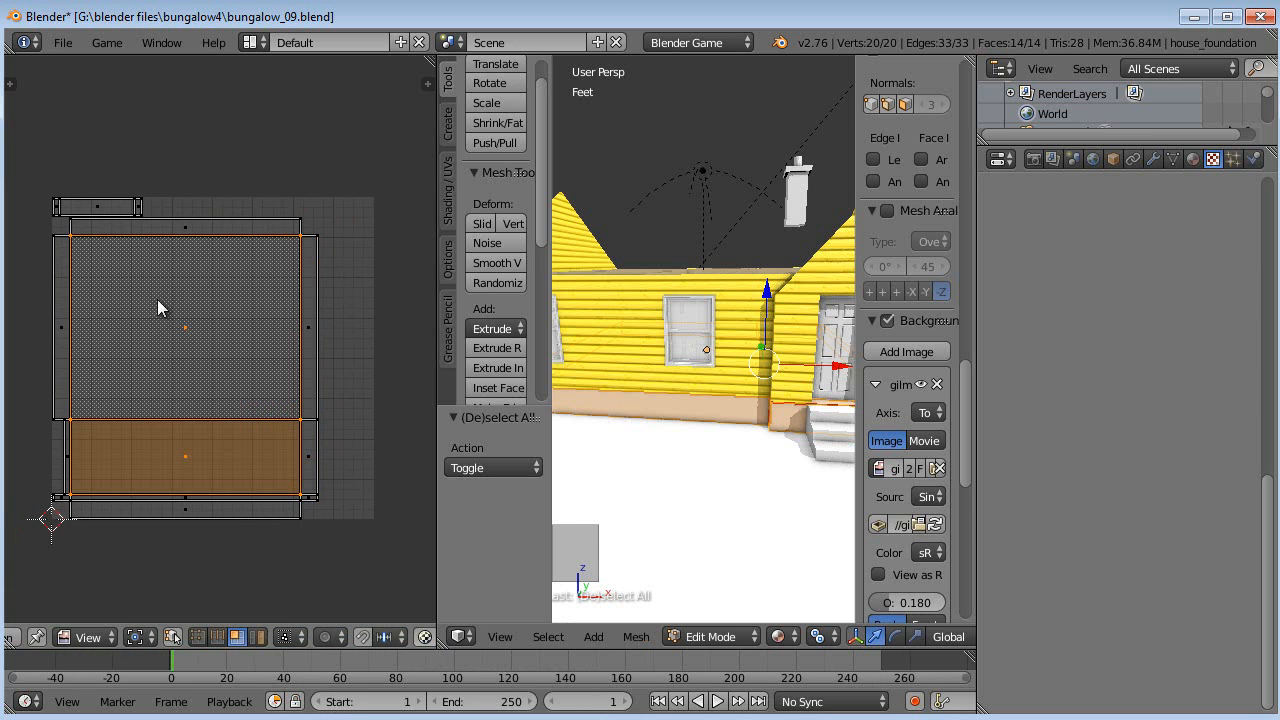
key(KP_Decimal)
middle_drag(614, 424, 670, 485)
middle_drag(700, 416, 740, 370)
scroll(287, 303, up, 1)
key(h)
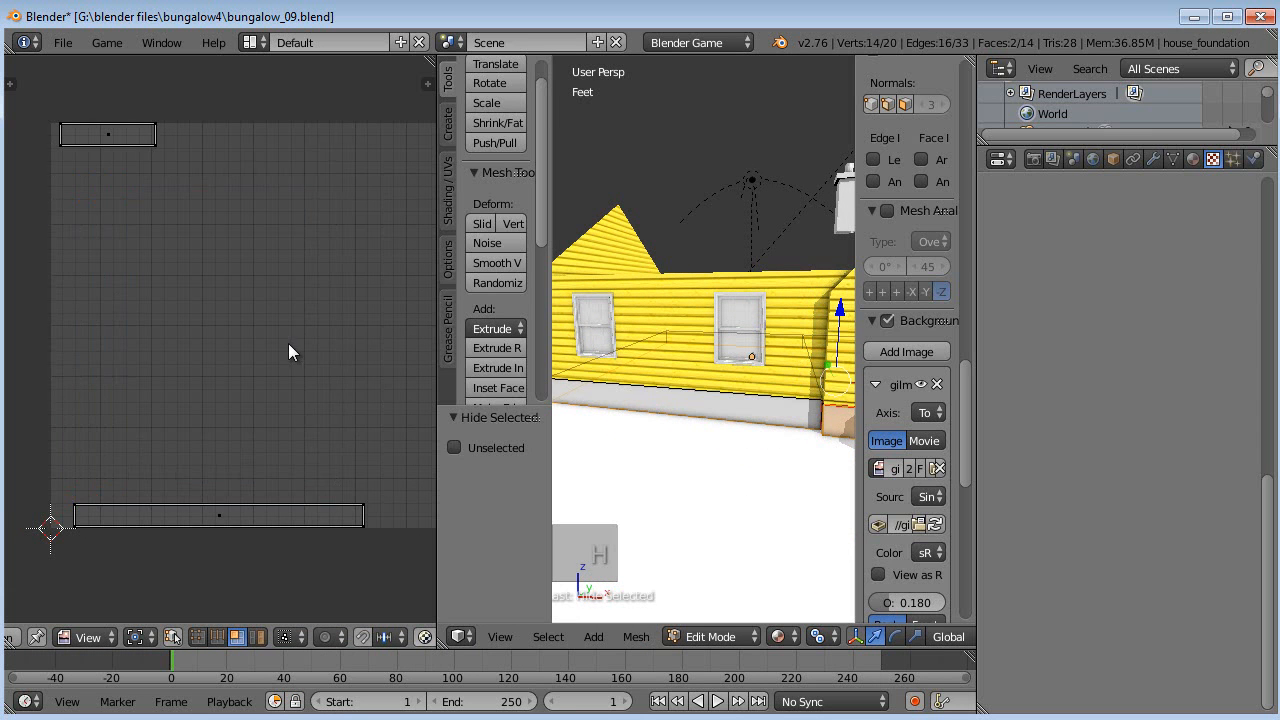
key(ctrl+z)
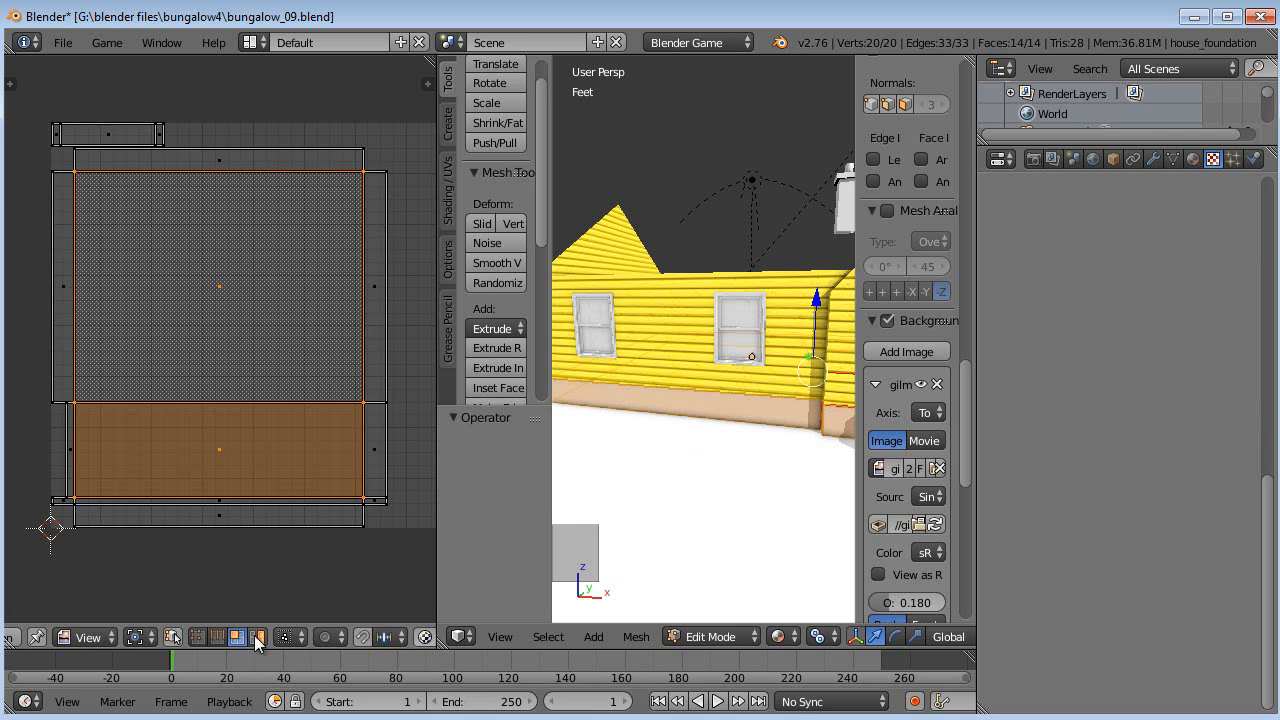
Try hiding the edge between the two large UV faces in edge selection mode, then undo it and clear the selection.
click(219, 637)
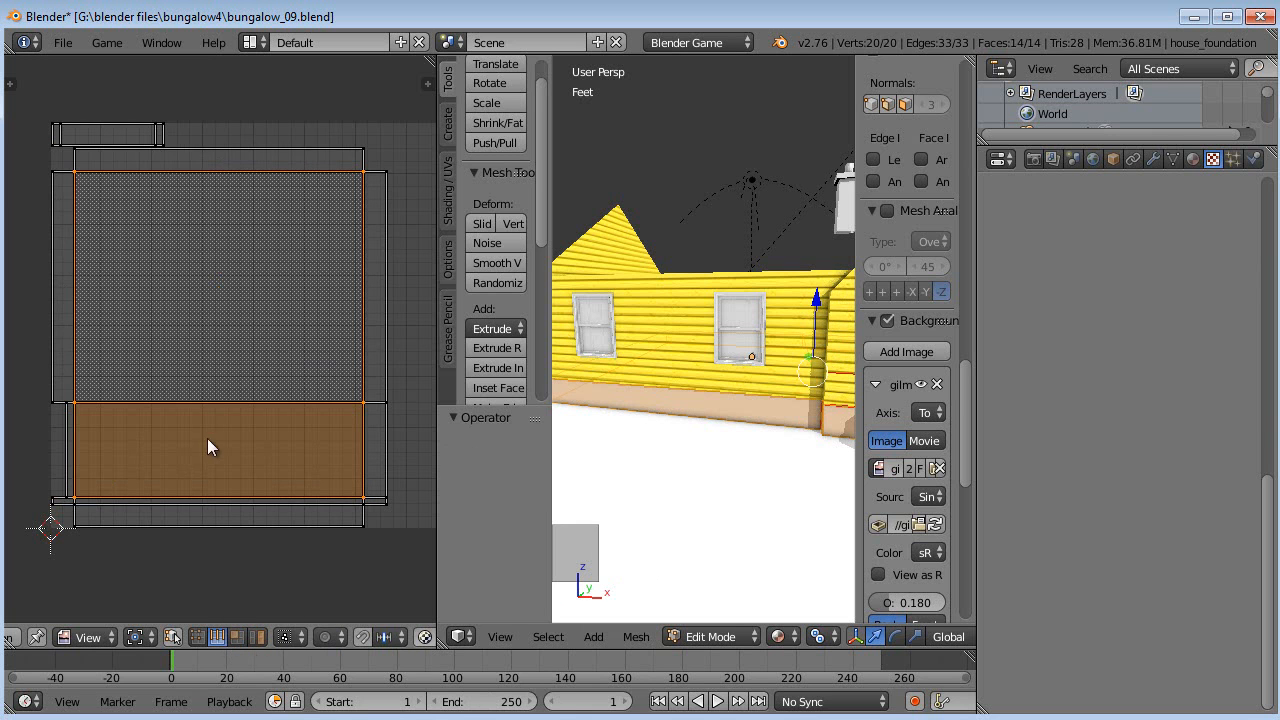
right_click(196, 396)
key(h)
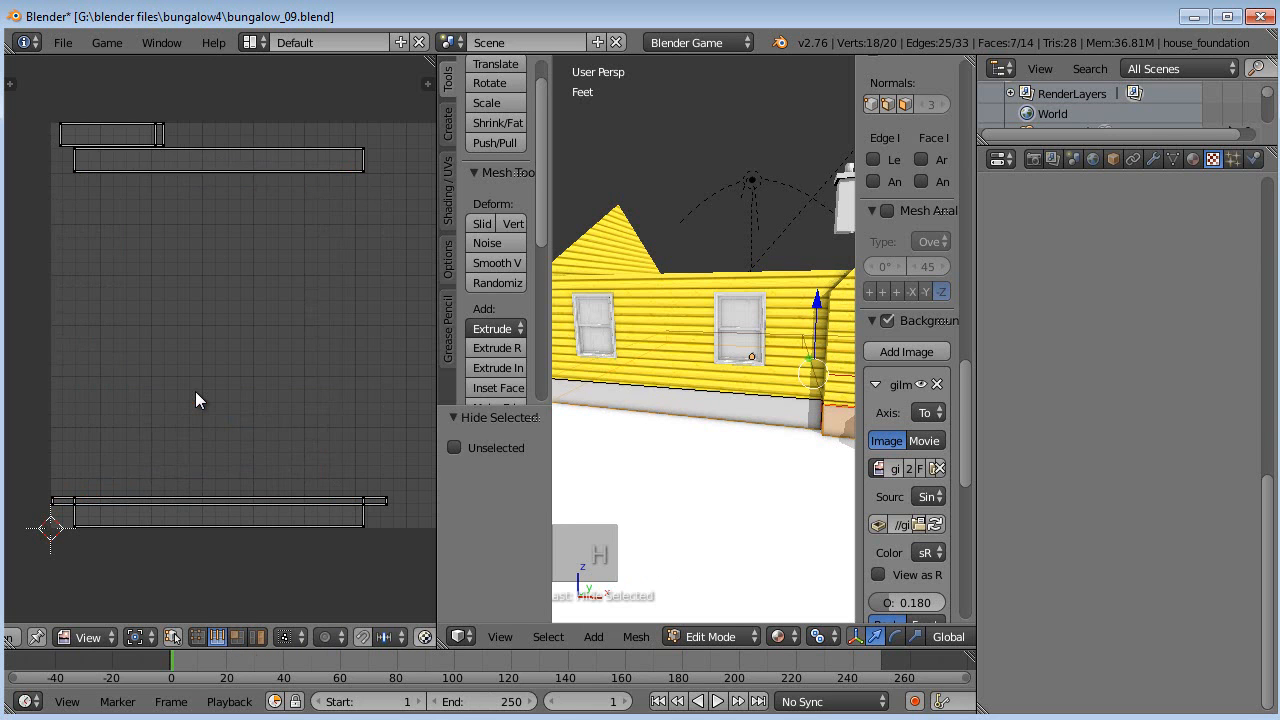
key(ctrl+z)
key(a)
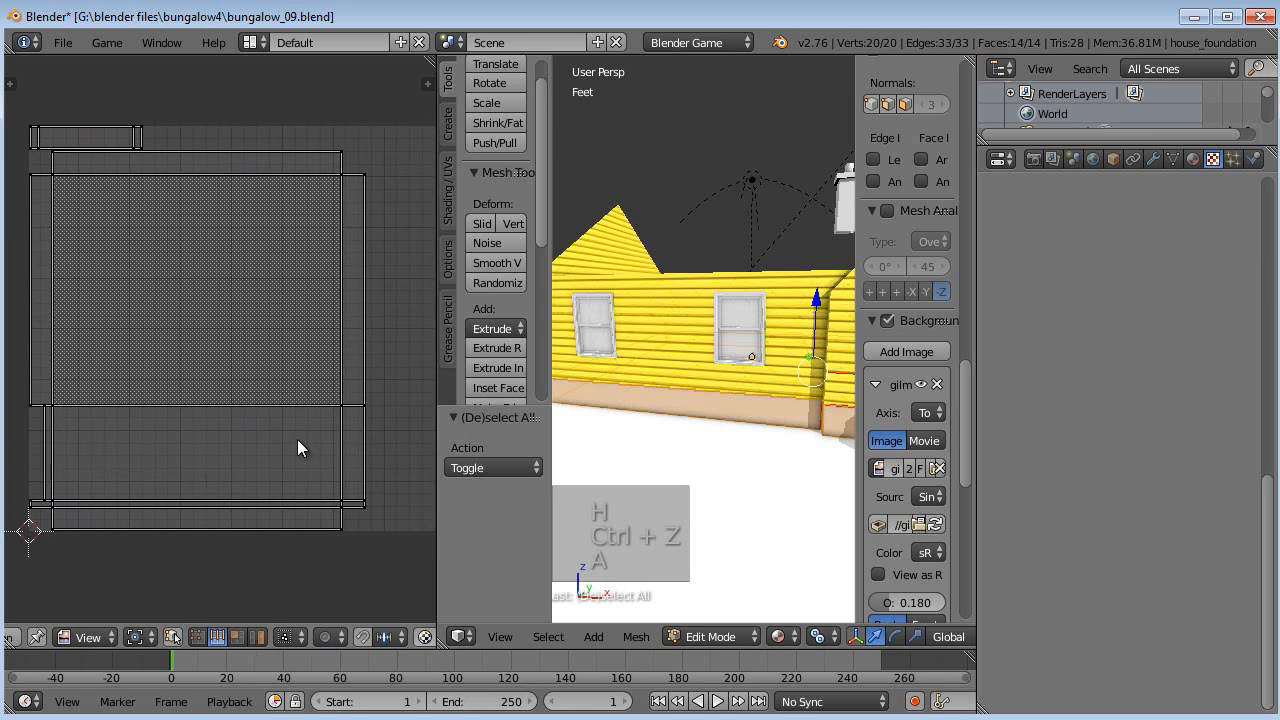
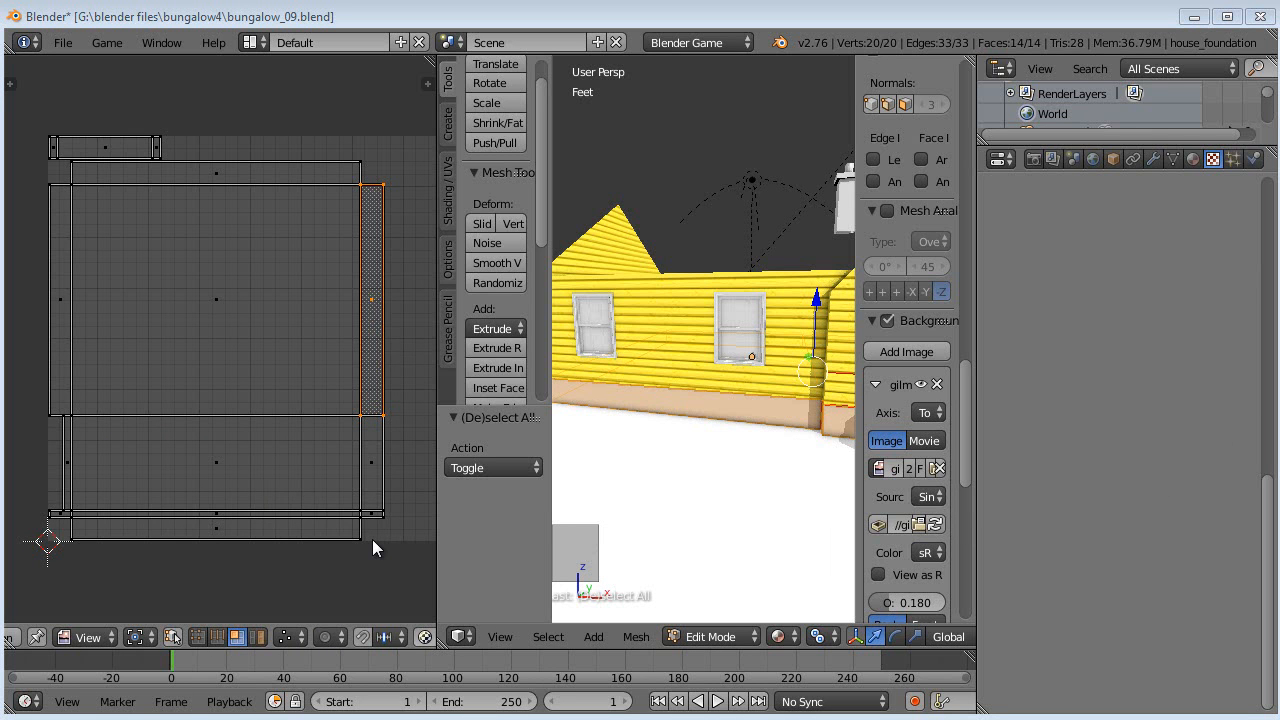
Set the UV editor's sticky selection mode to Disabled.
click(290, 637)
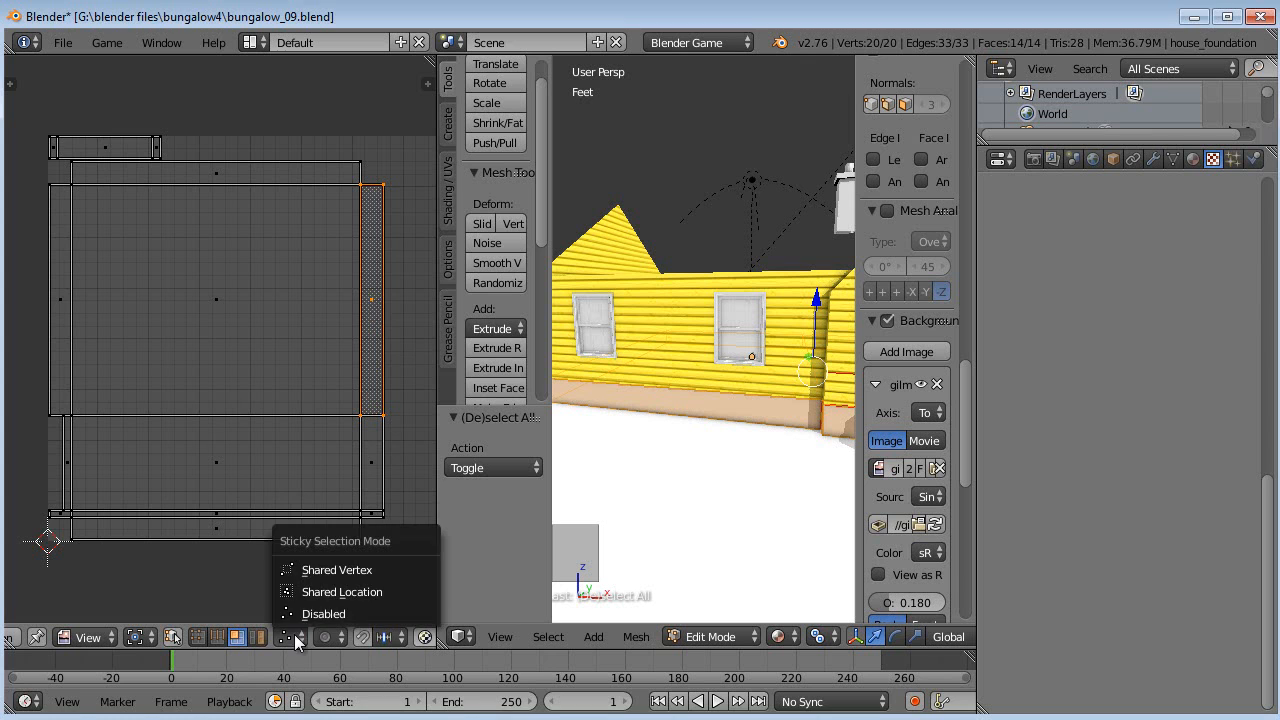
click(322, 592)
click(300, 637)
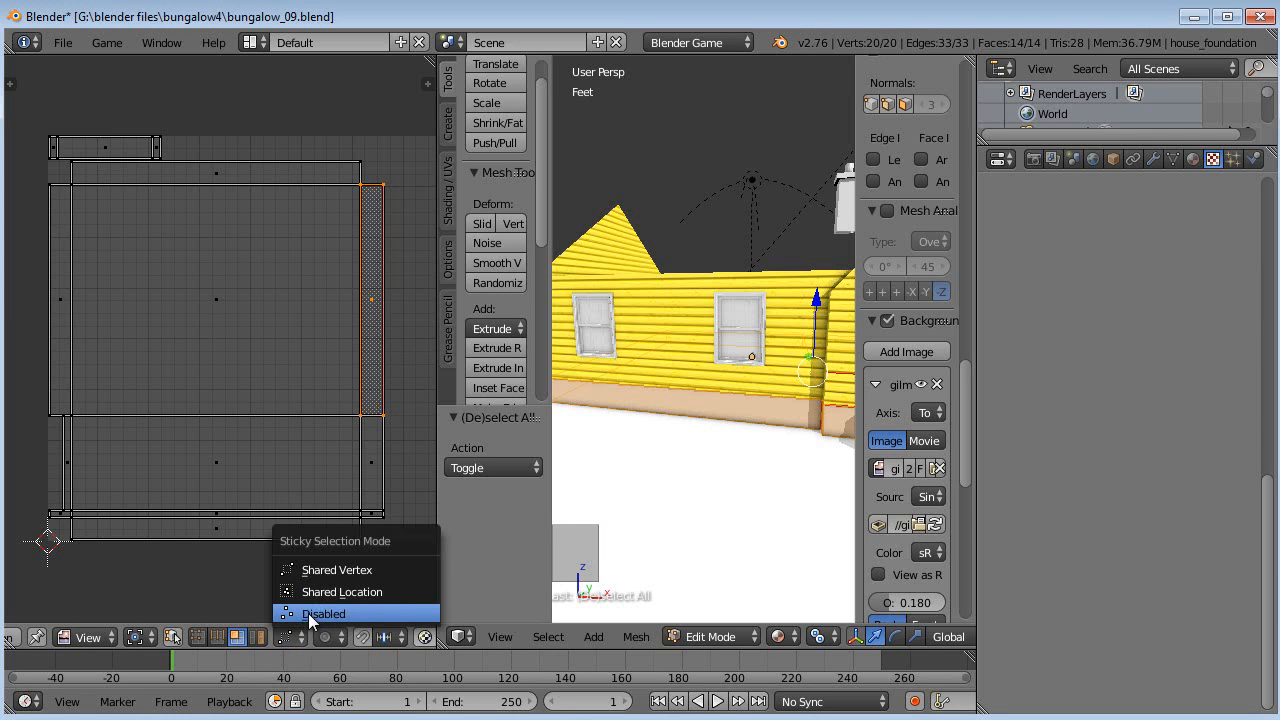
click(305, 614)
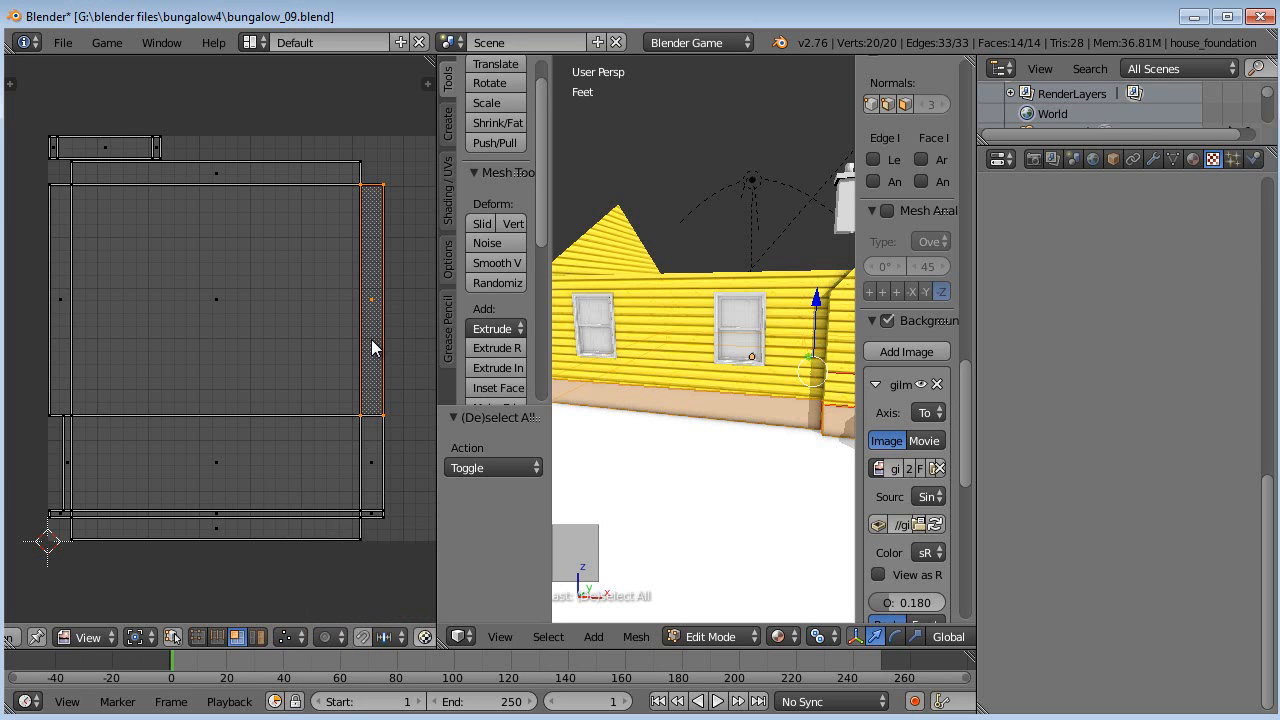
Select the rest of the vertical side strip, rotate the strip 90° and move it about -1.292' in X and -1.163' in Y.
key(g)
right_click(384, 400)
shift+right_click(371, 452)
shift+right_click(370, 514)
text(r90)
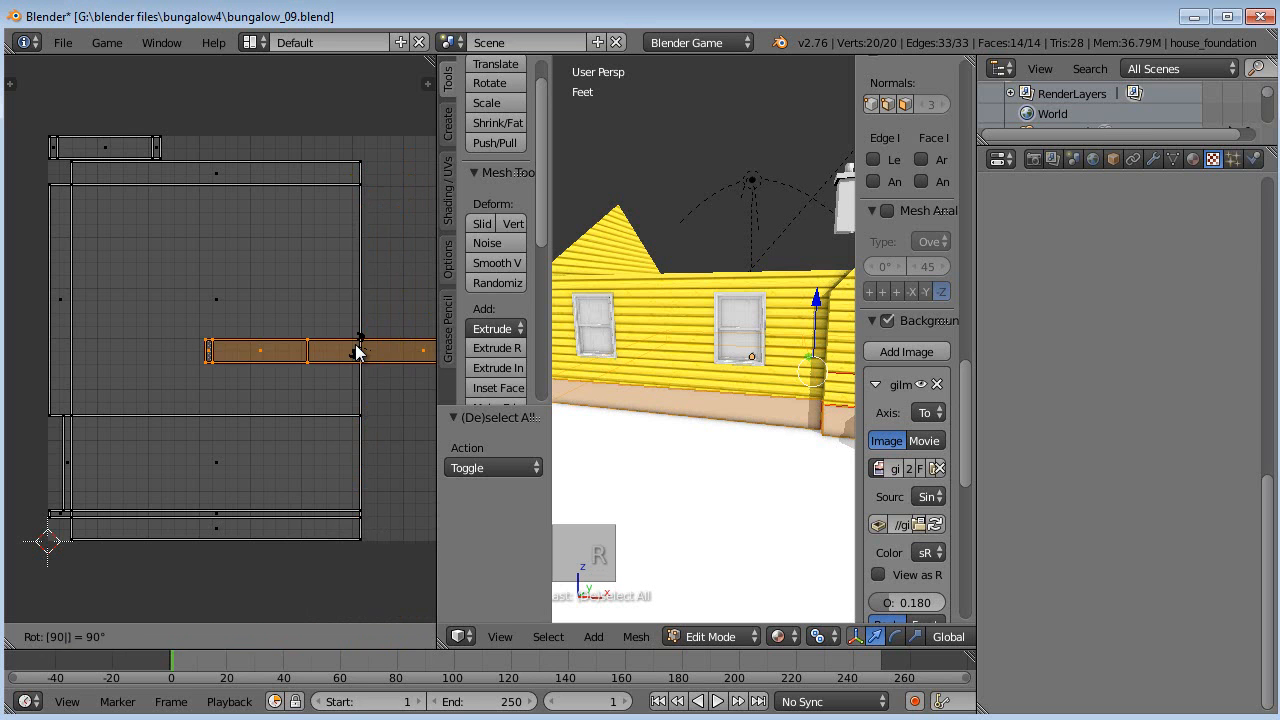
key(Return)
key(g)
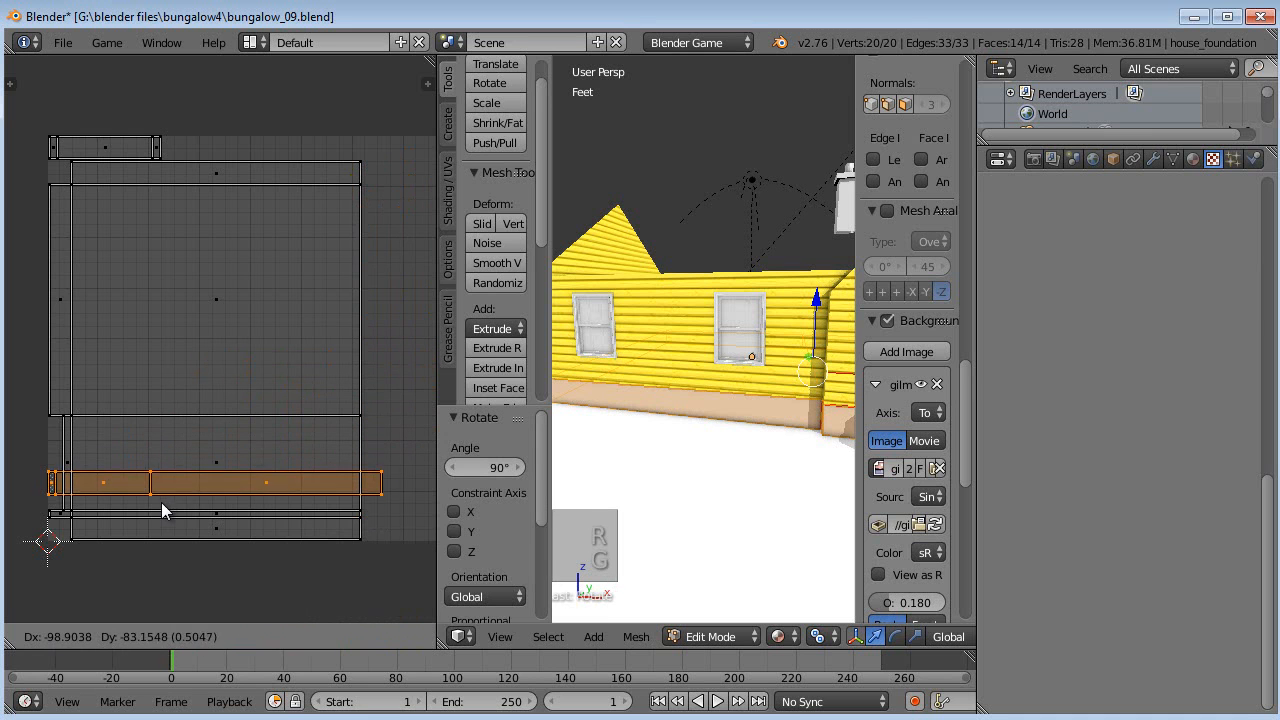
click(160, 520)
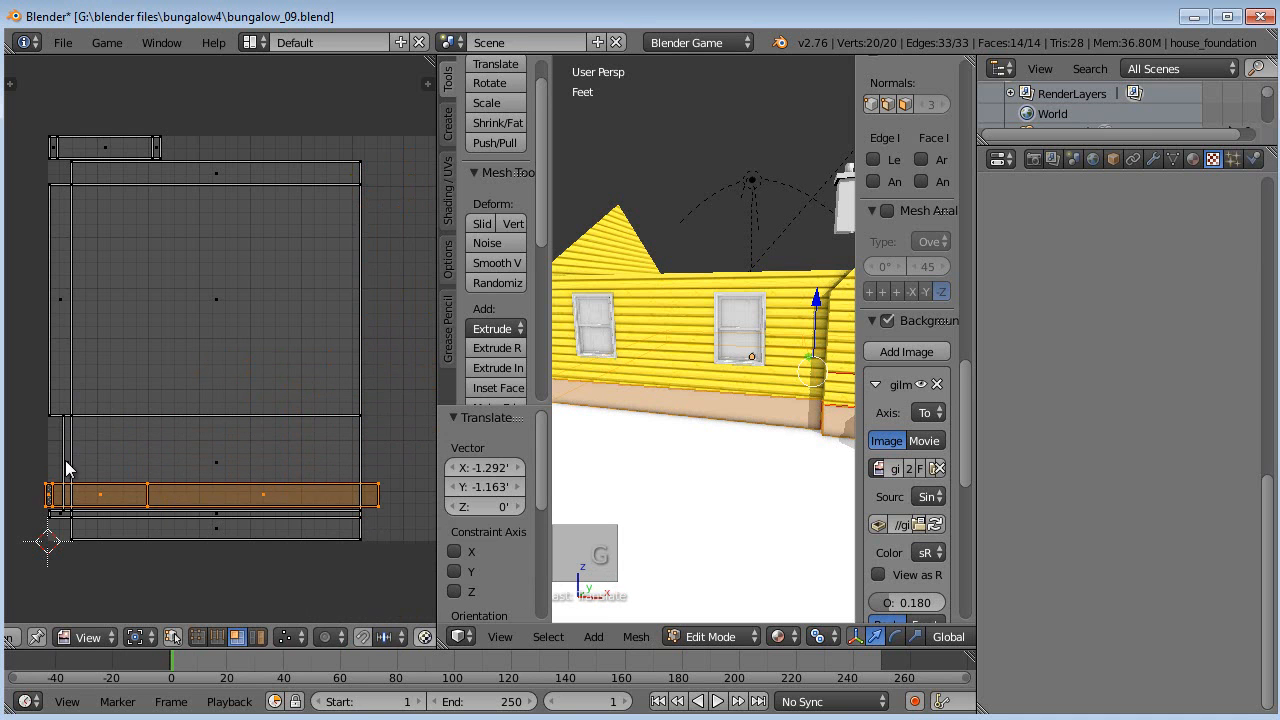
Rotate the tall vertical strip beside the large face 90° and move it about 10.076" in X and -1.292' in Y.
right_click(55, 302)
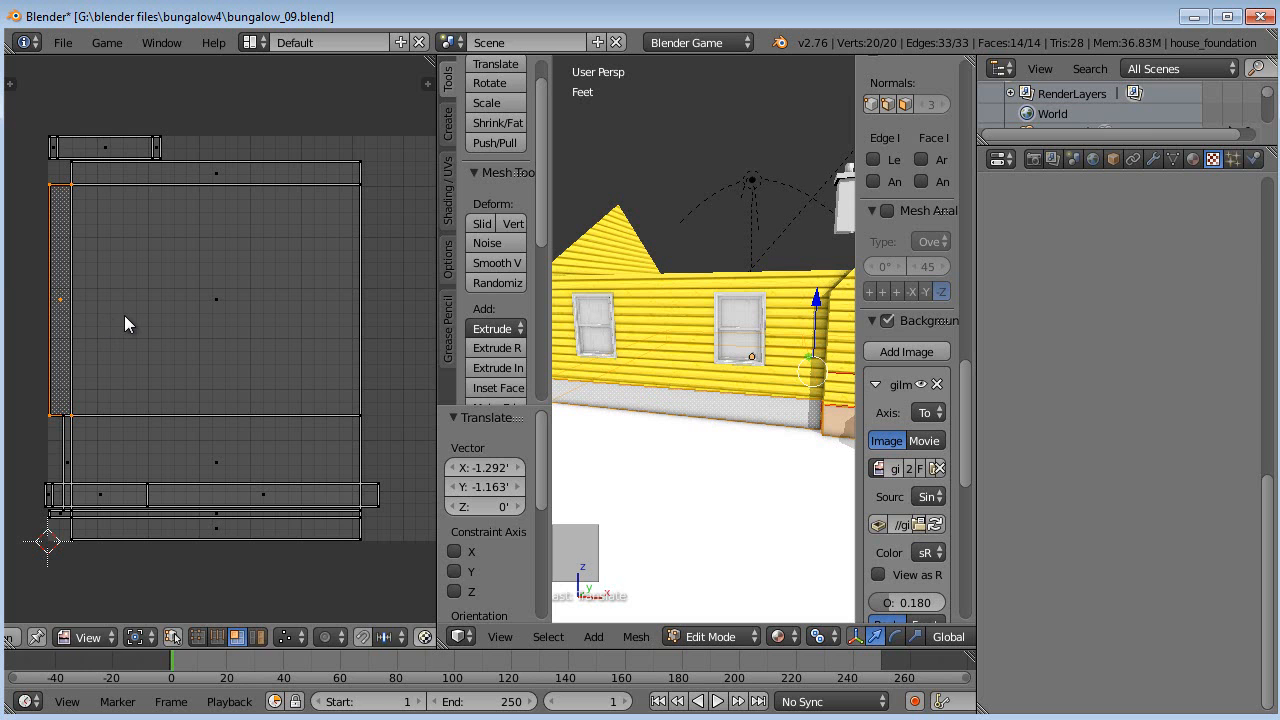
text(r90)
key(Return)
key(g)
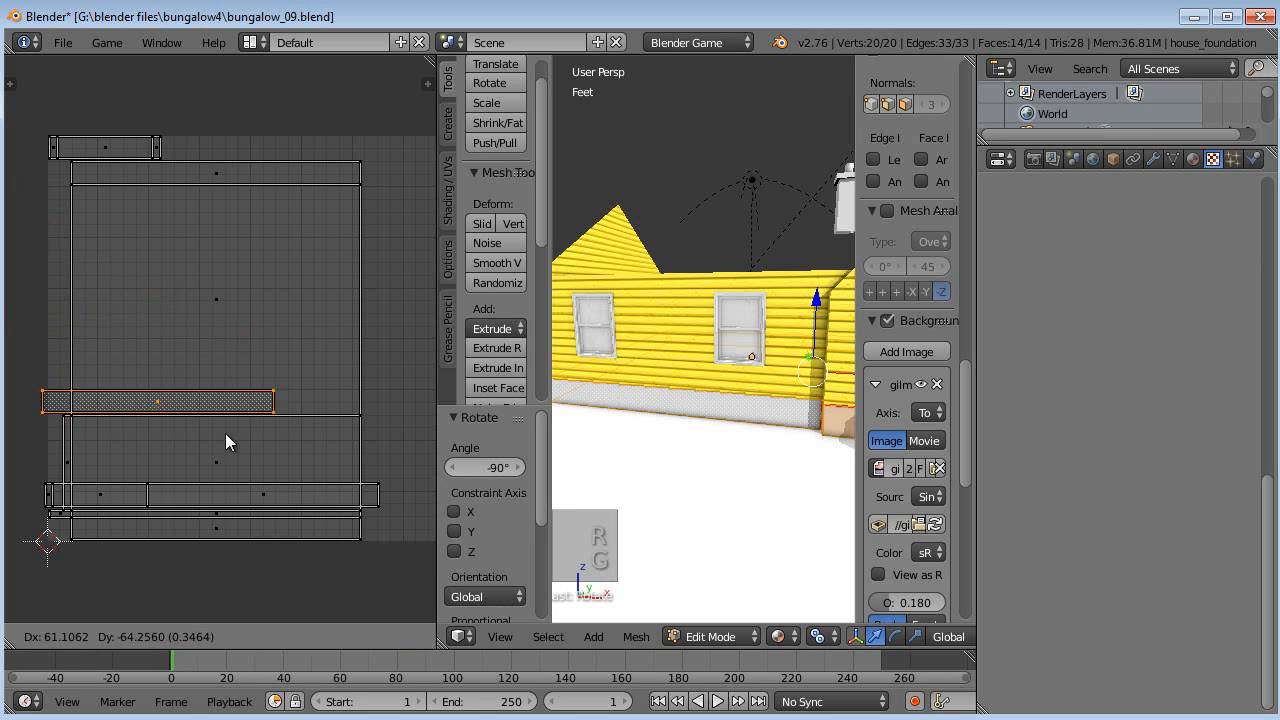
click(232, 478)
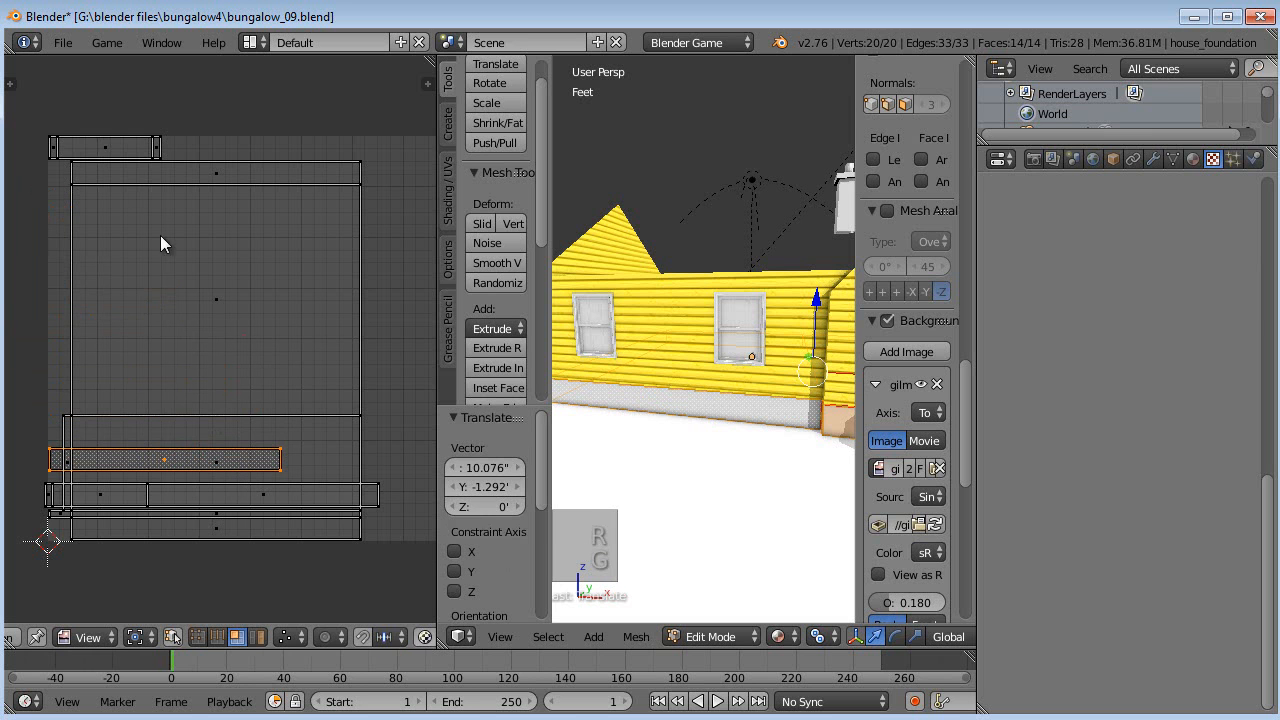
Rotate the horizontal strip above the large faces 180° and move it down just above the other rearranged strips.
right_click(224, 177)
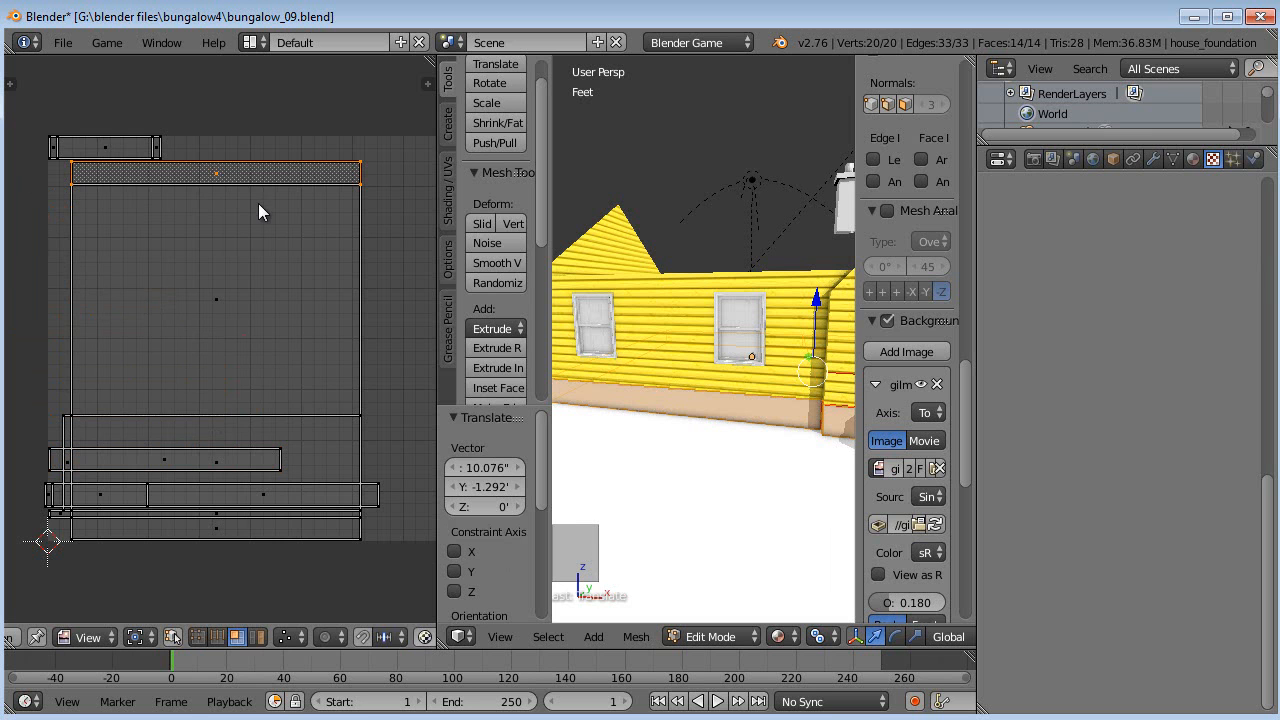
text(gr180)
key(Return)
key(g)
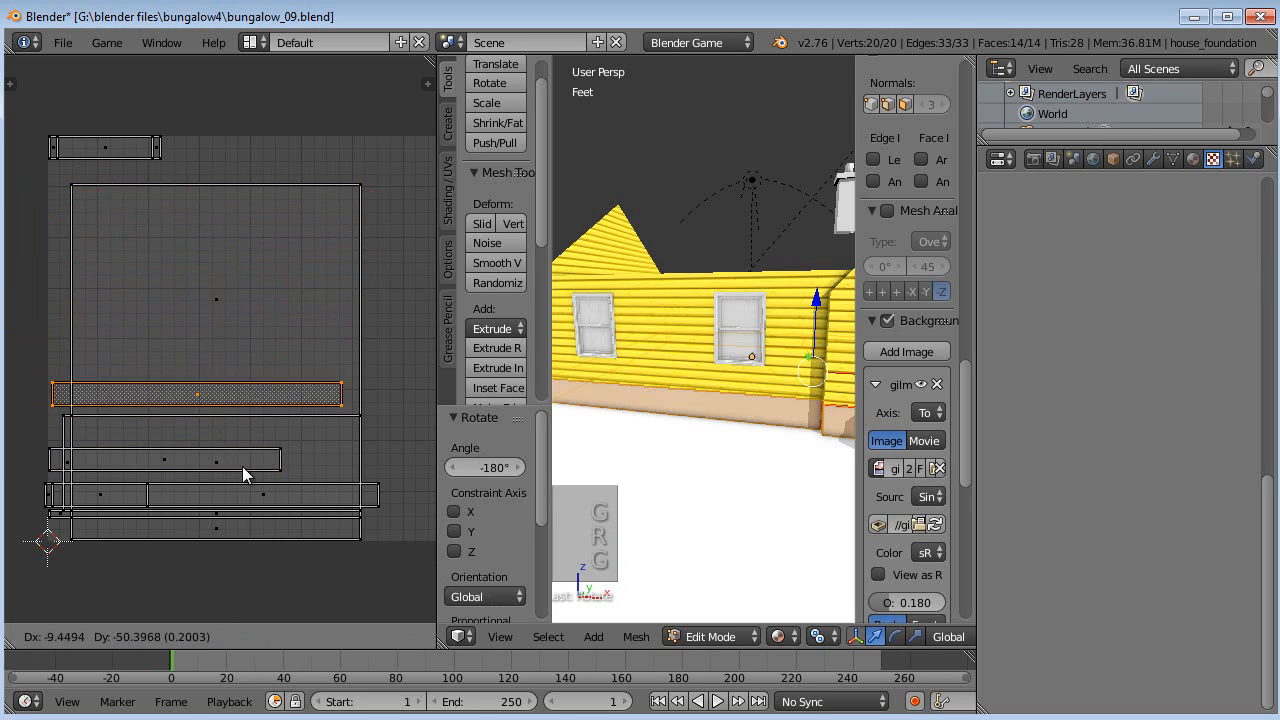
click(242, 488)
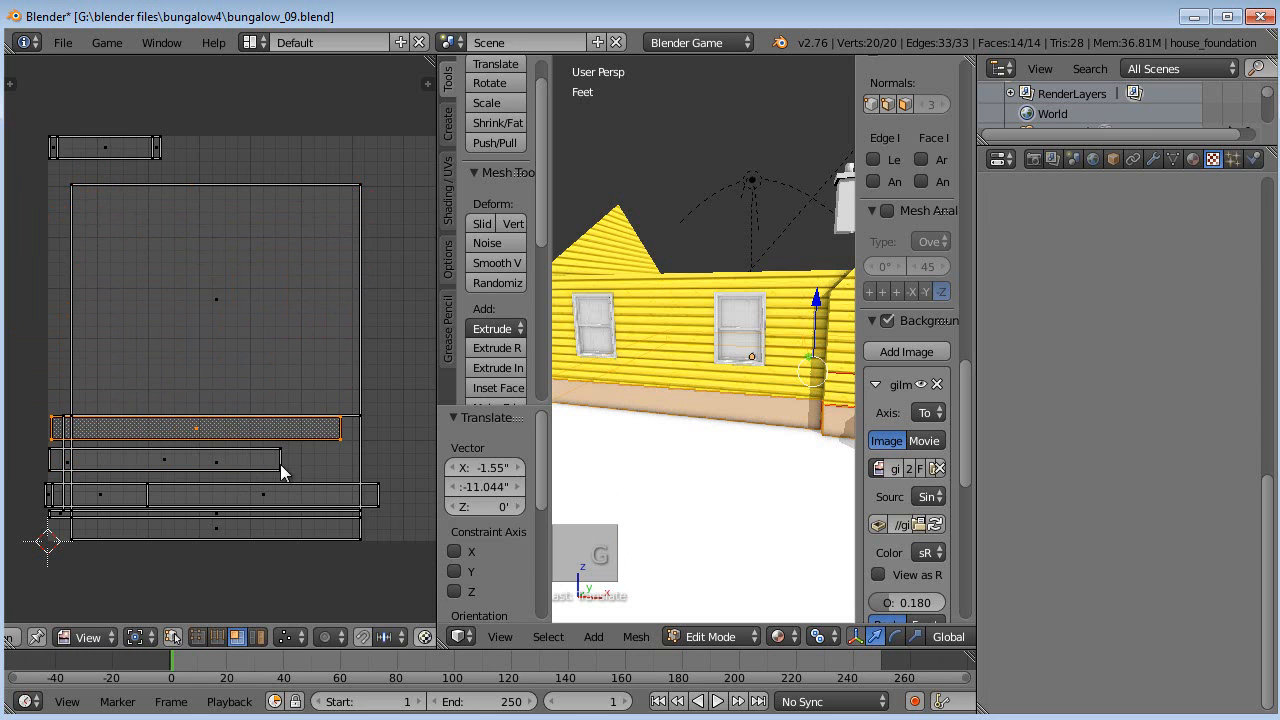
Select the rearranged horizontal strips together with the lowest long strip and shift them sideways as a group in the UV layout.
key(a)
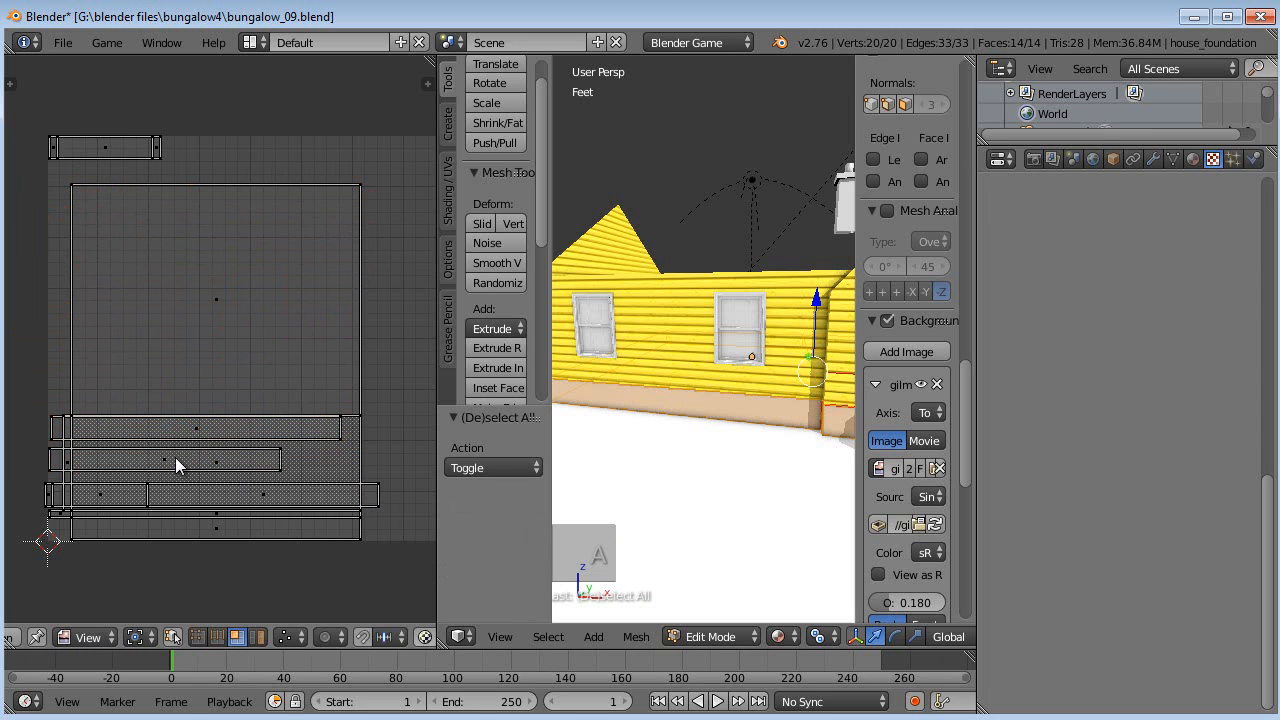
right_click(183, 430)
shift+right_click(160, 455)
shift+right_click(101, 493)
shift+right_click(269, 494)
shift+right_click(218, 528)
middle_drag(97, 539, 143, 475)
scroll(103, 521, up, 2)
scroll(112, 524, down, 1)
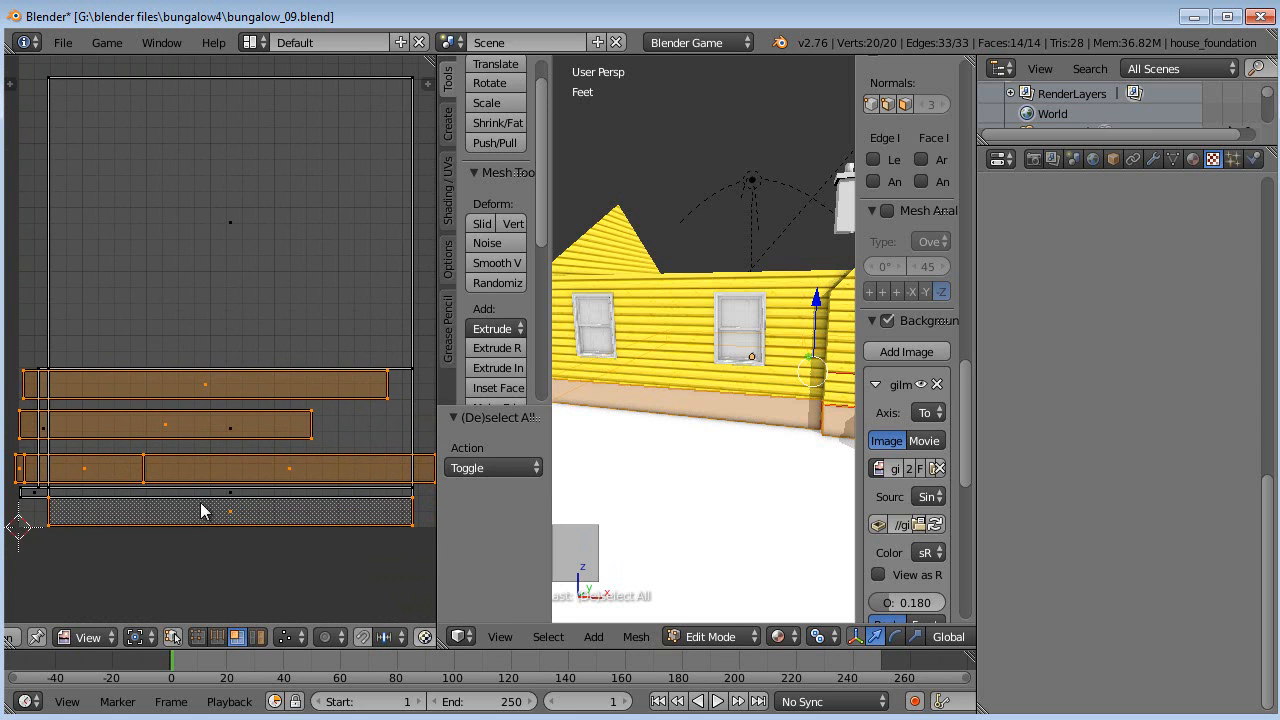
middle_drag(744, 435, 686, 471)
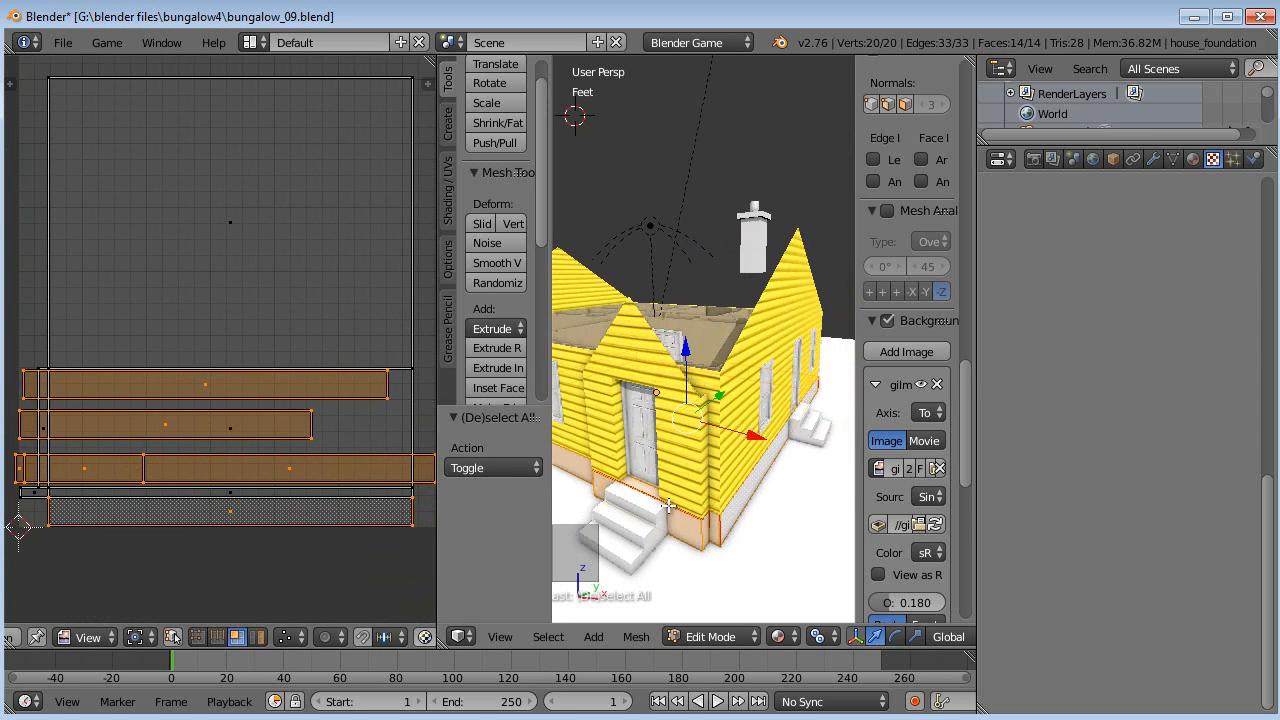
scroll(226, 491, down, 2)
key(g)
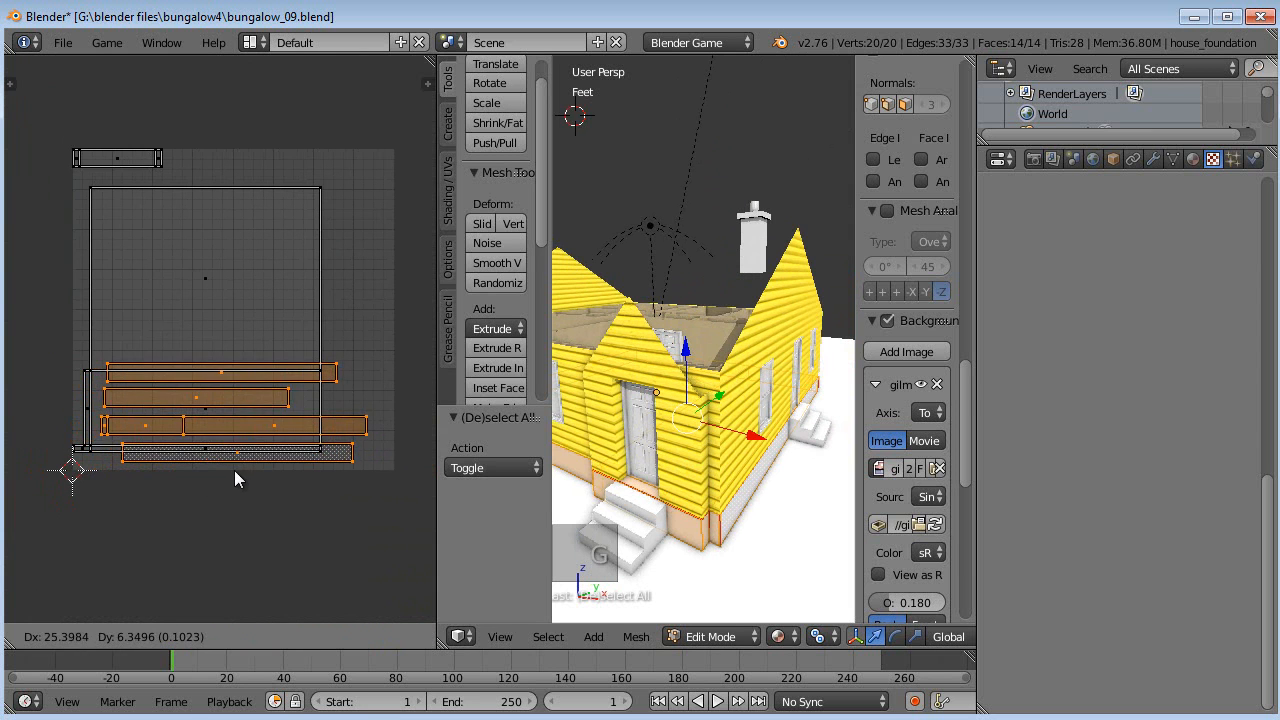
click(242, 474)
Select the two large inner faces in the UV layout and move them about 2.563" in X and 1.343" in Y.
mouse_move(700, 480)
middle_down()
mouse_move(731, 498)
mouse_move(632, 476)
mouse_move(682, 446)
mouse_move(650, 465)
mouse_move(682, 478)
middle_up()
key(a)
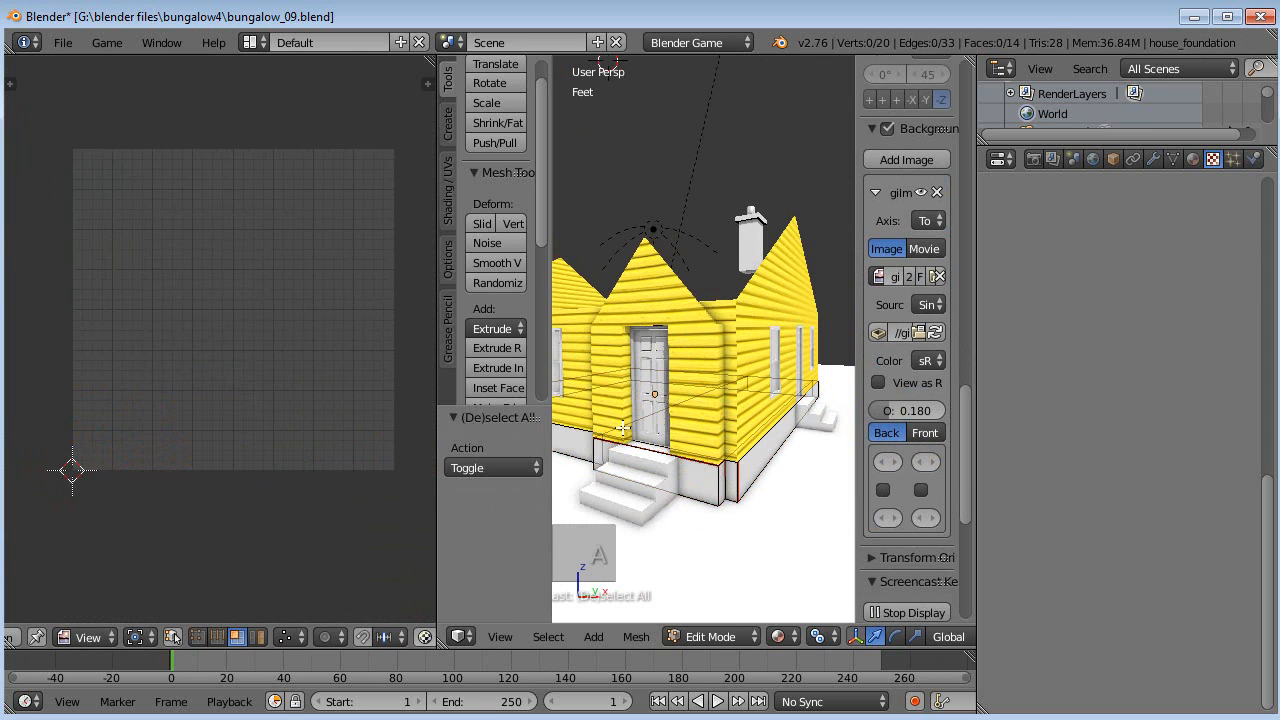
key(a)
middle_drag(674, 414, 660, 320)
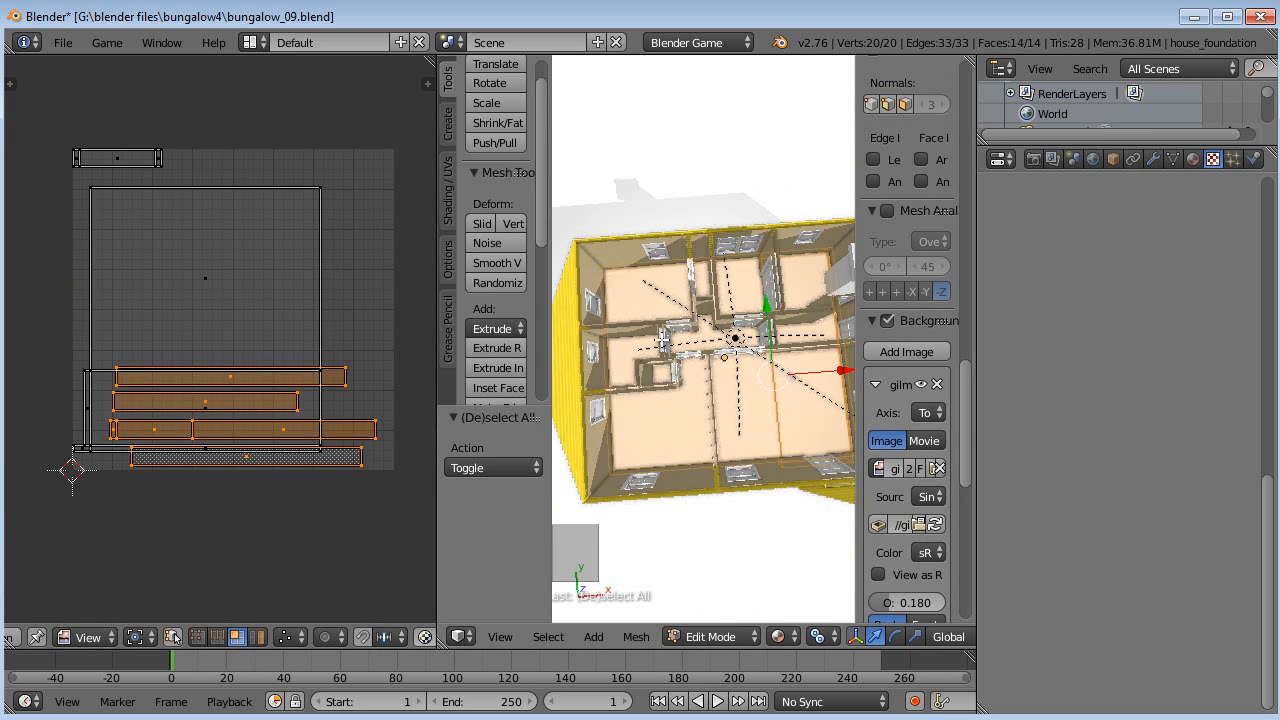
right_click(226, 278)
shift+right_click(205, 397)
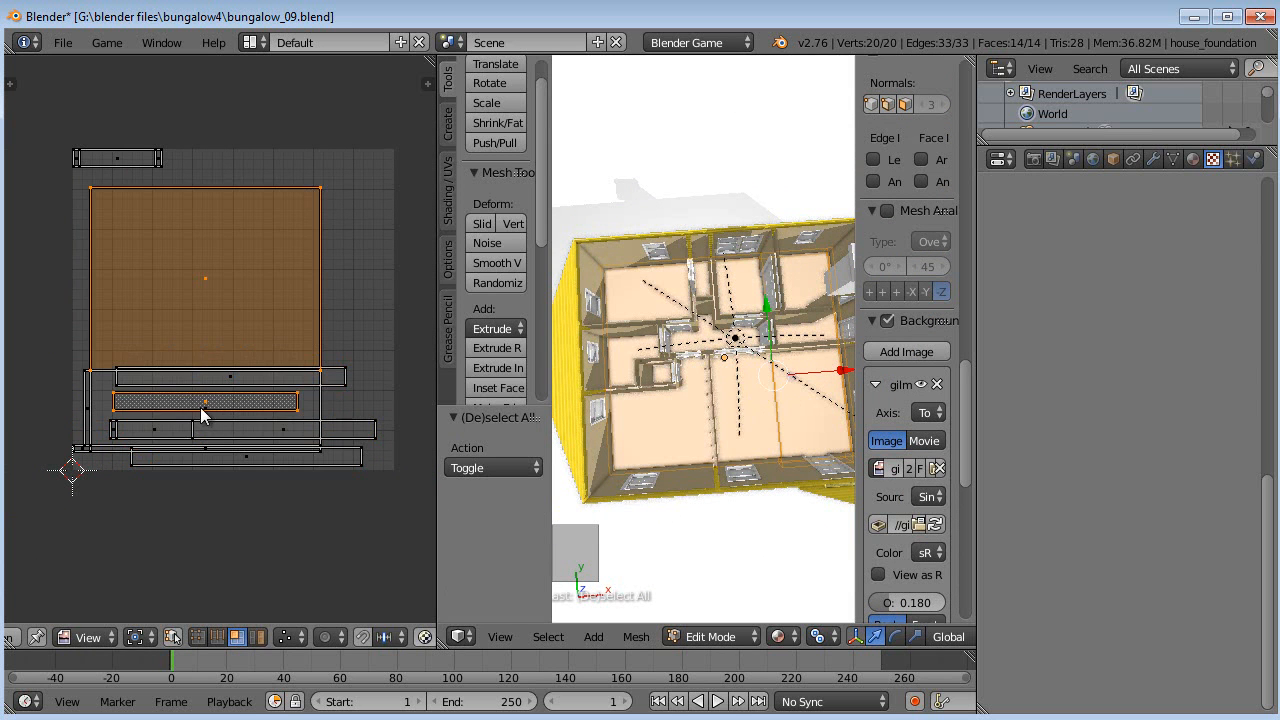
right_click(204, 409)
shift+right_click(191, 303)
key(g)
click(212, 294)
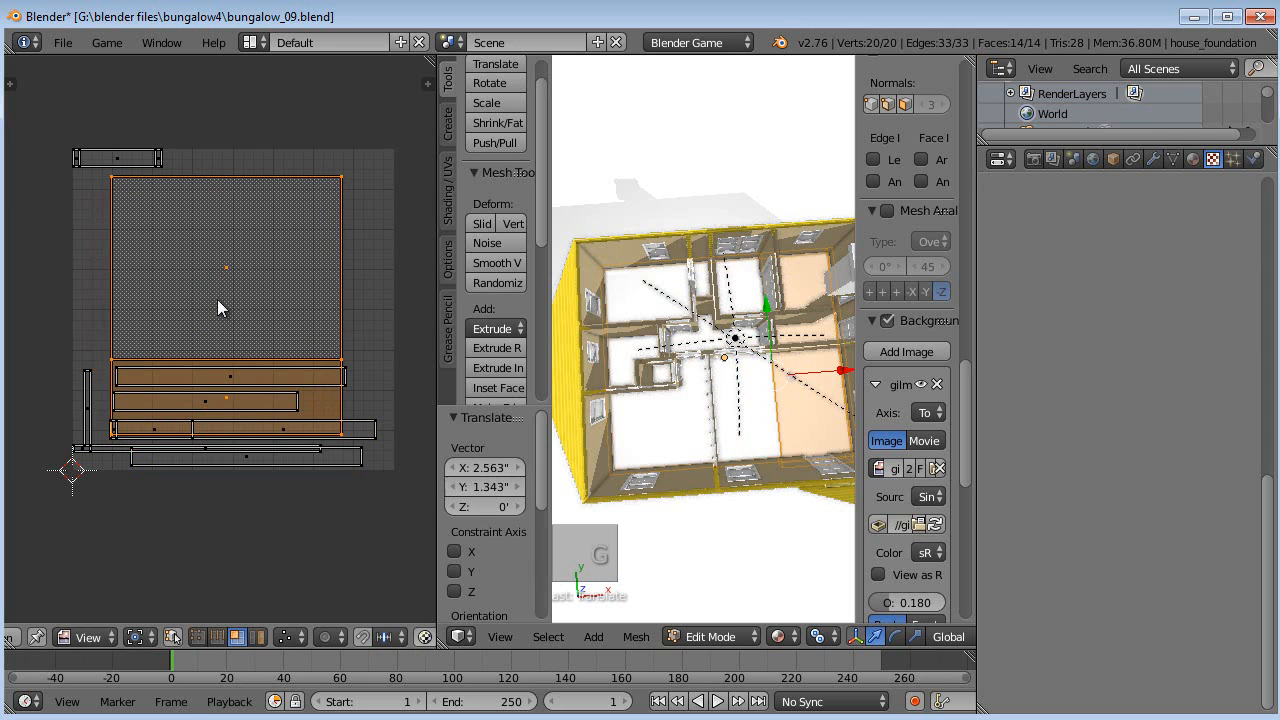
Examine the foundation around the outside of the house and clear the selection in the UV layout.
key(a)
middle_drag(720, 330, 652, 270)
scroll(714, 377, down, 2)
middle_drag(714, 388, 698, 379)
middle_drag(782, 340, 801, 345)
key(a)
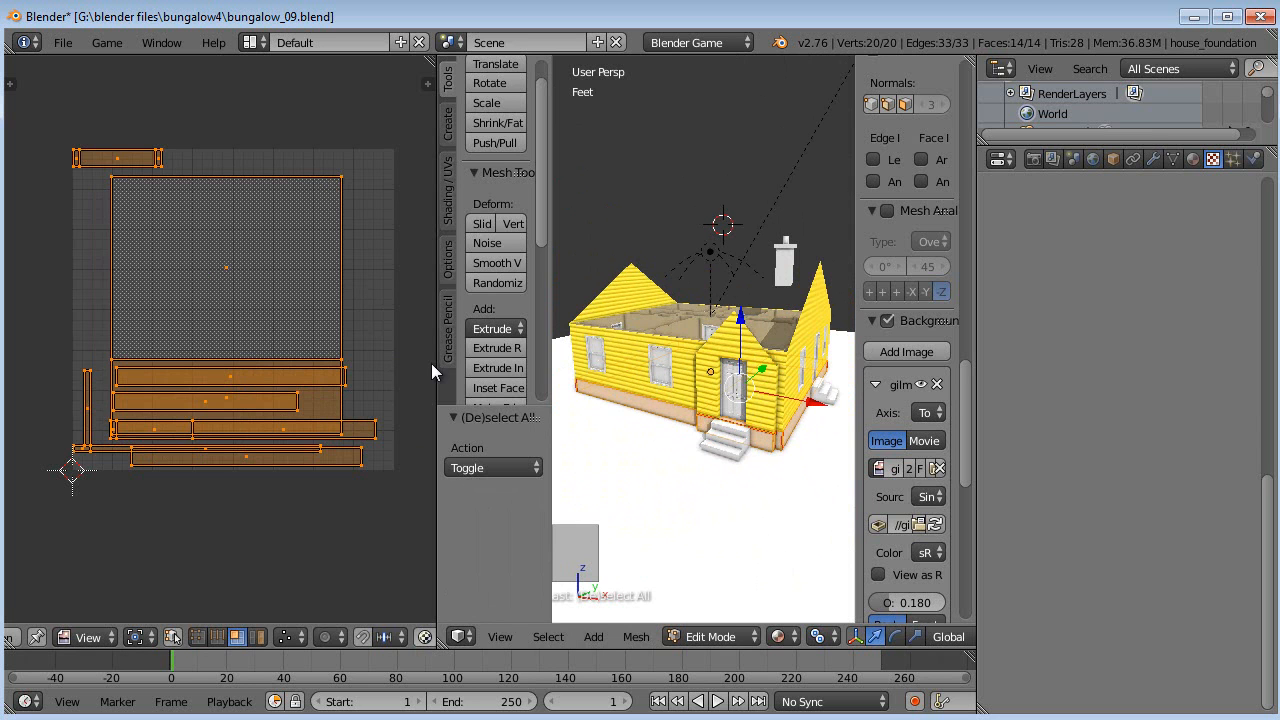
key(a)
middle_drag(600, 420, 686, 426)
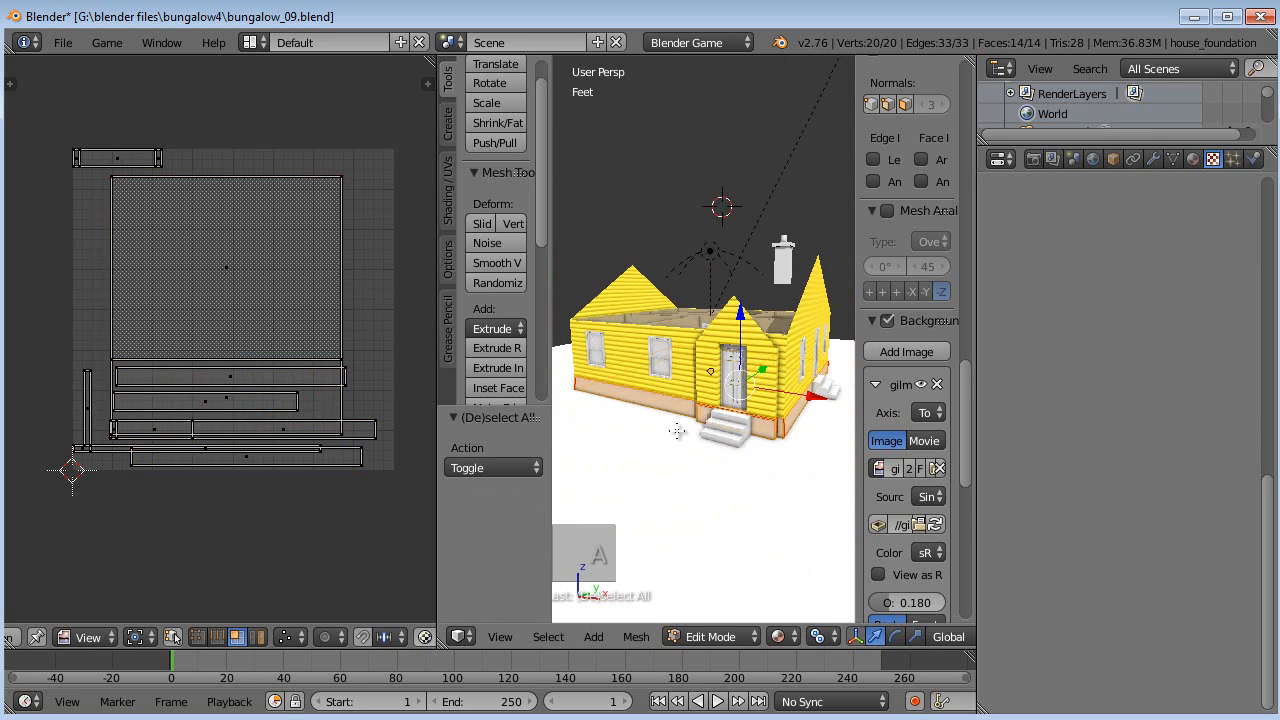
Switch to the web browser and close the three open concrete stucco texture pages.
click(835, 719)
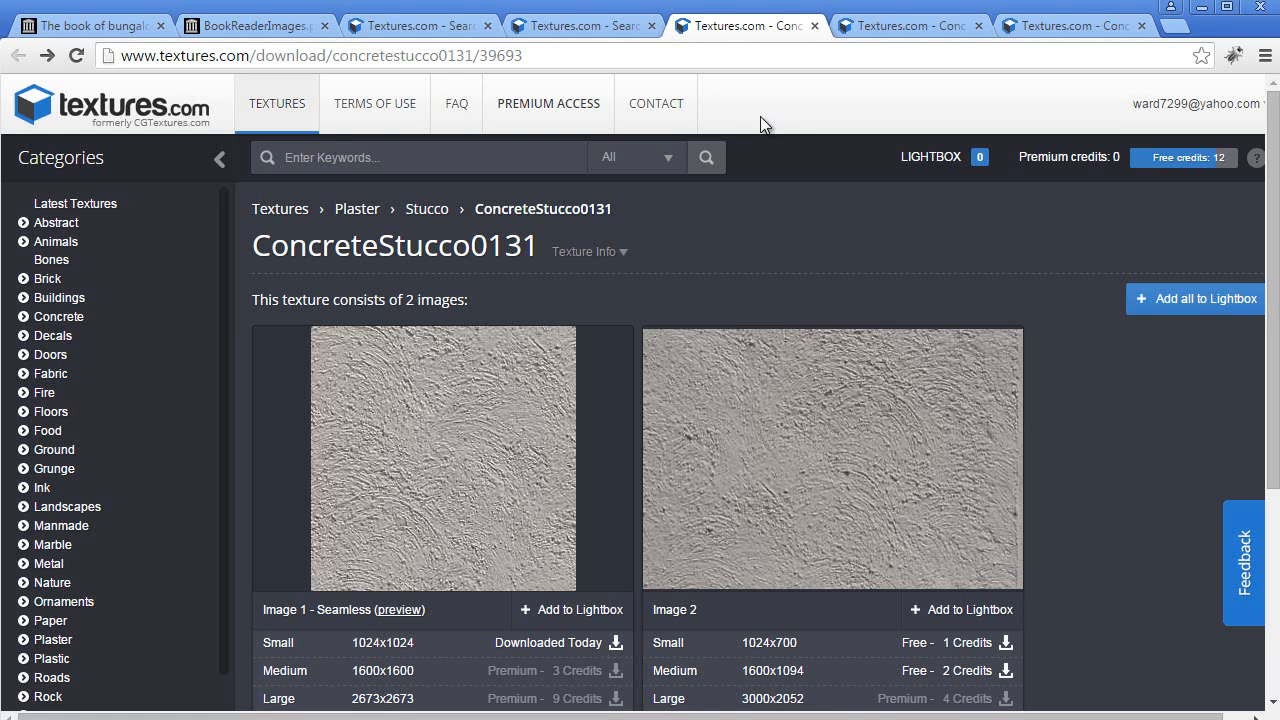
middle_click(749, 34)
middle_click(745, 37)
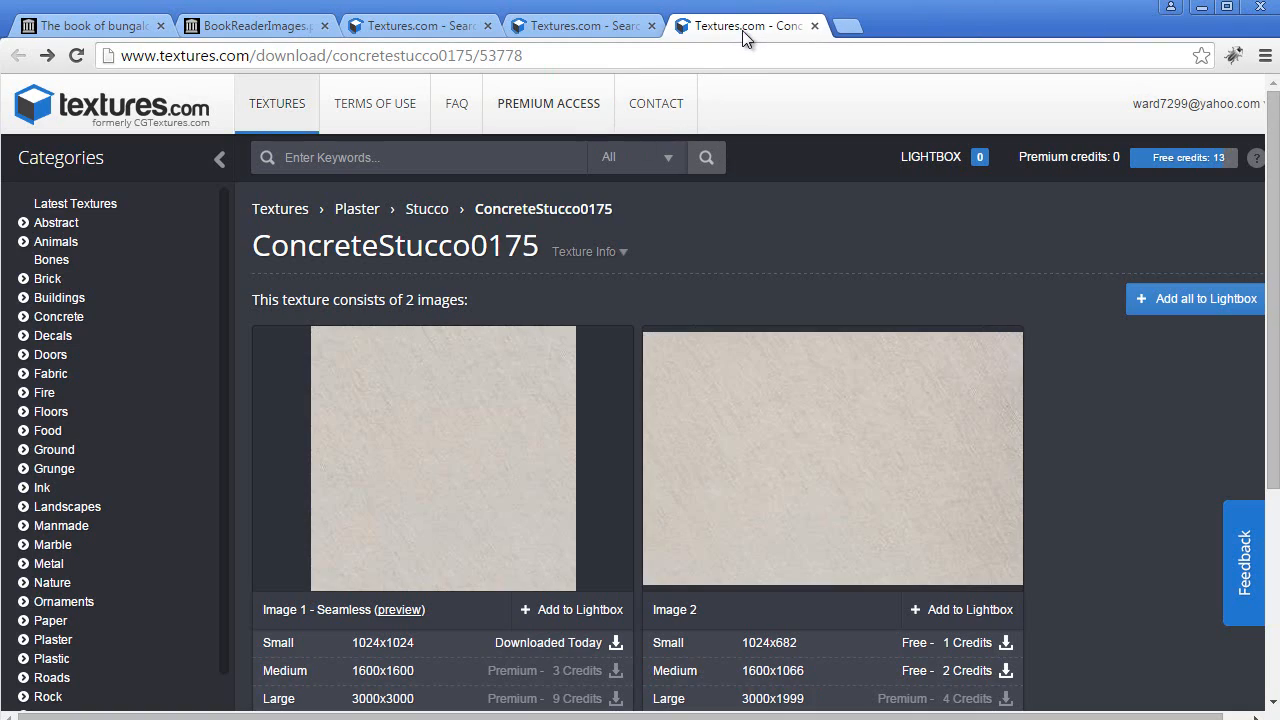
middle_click(735, 34)
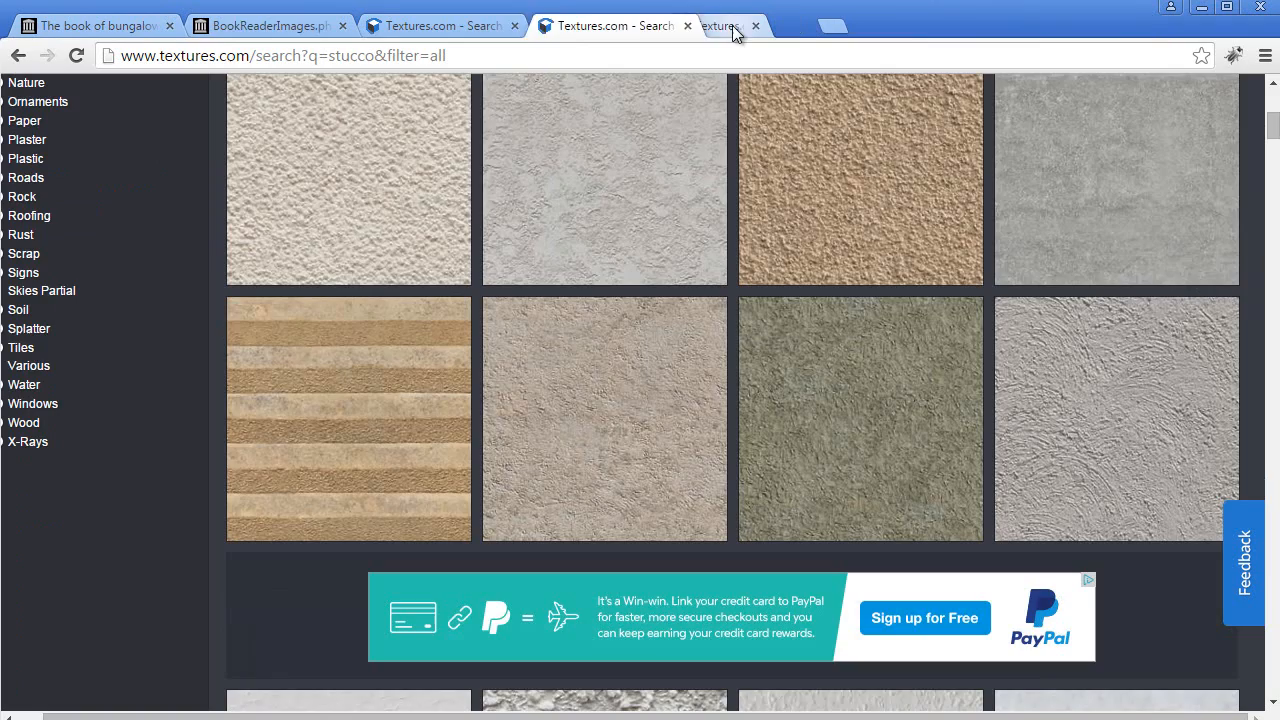
Open a stucco texture from the search results in a new tab and reorder the search tab to come after it.
scroll(851, 314, up, 3)
scroll(851, 314, down, 7)
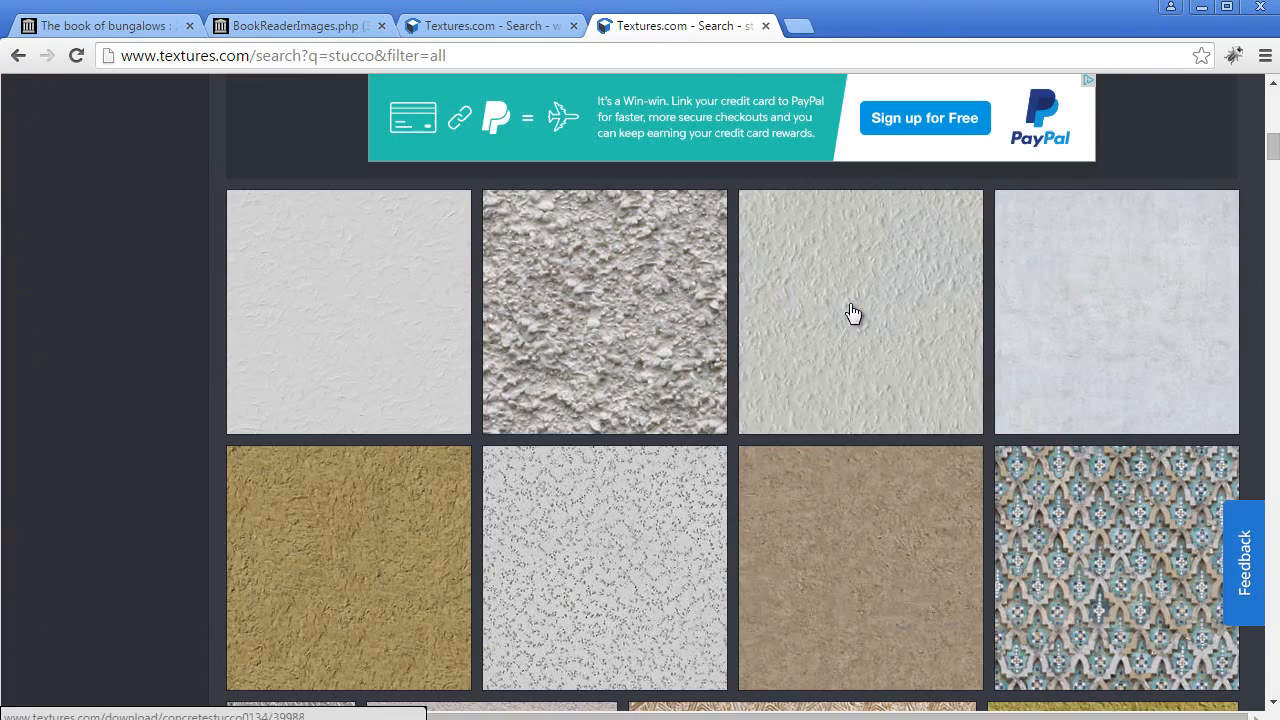
middle_click(591, 297)
drag(715, 40, 903, 40)
Browse the Brick texture category on Textures.com and open its Modern subcategory.
scroll(1020, 397, up, 10)
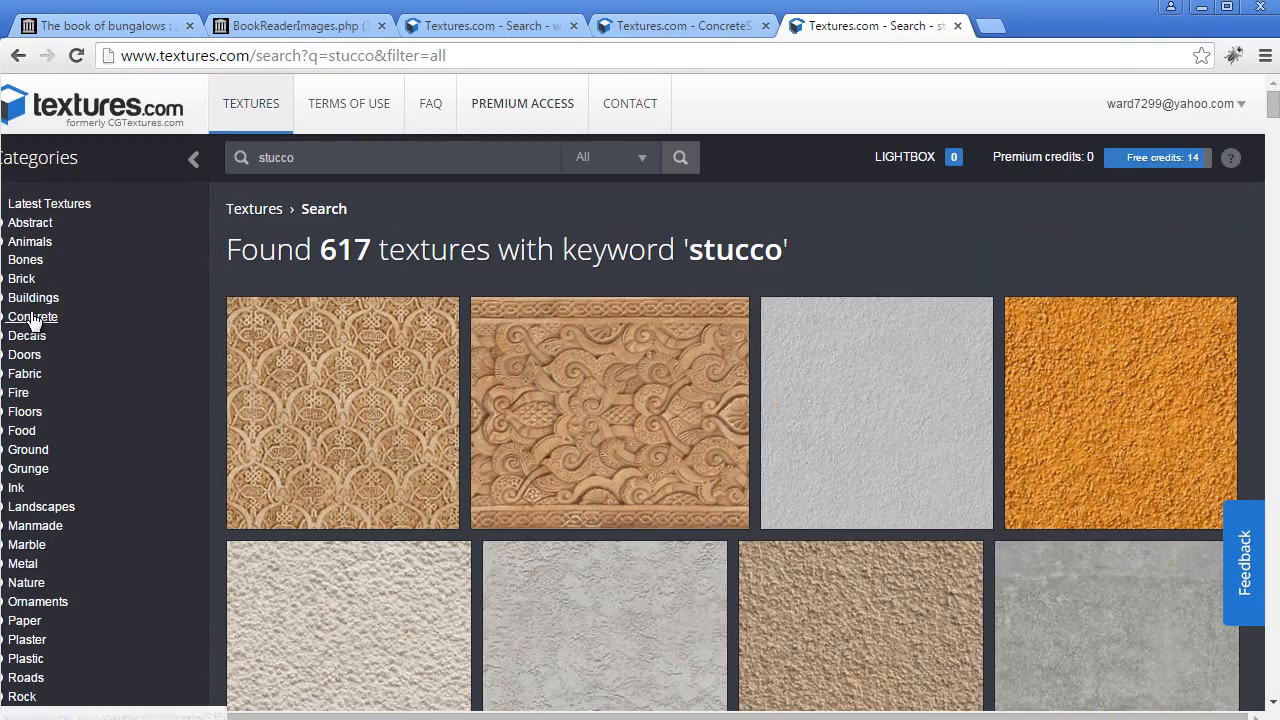
click(24, 281)
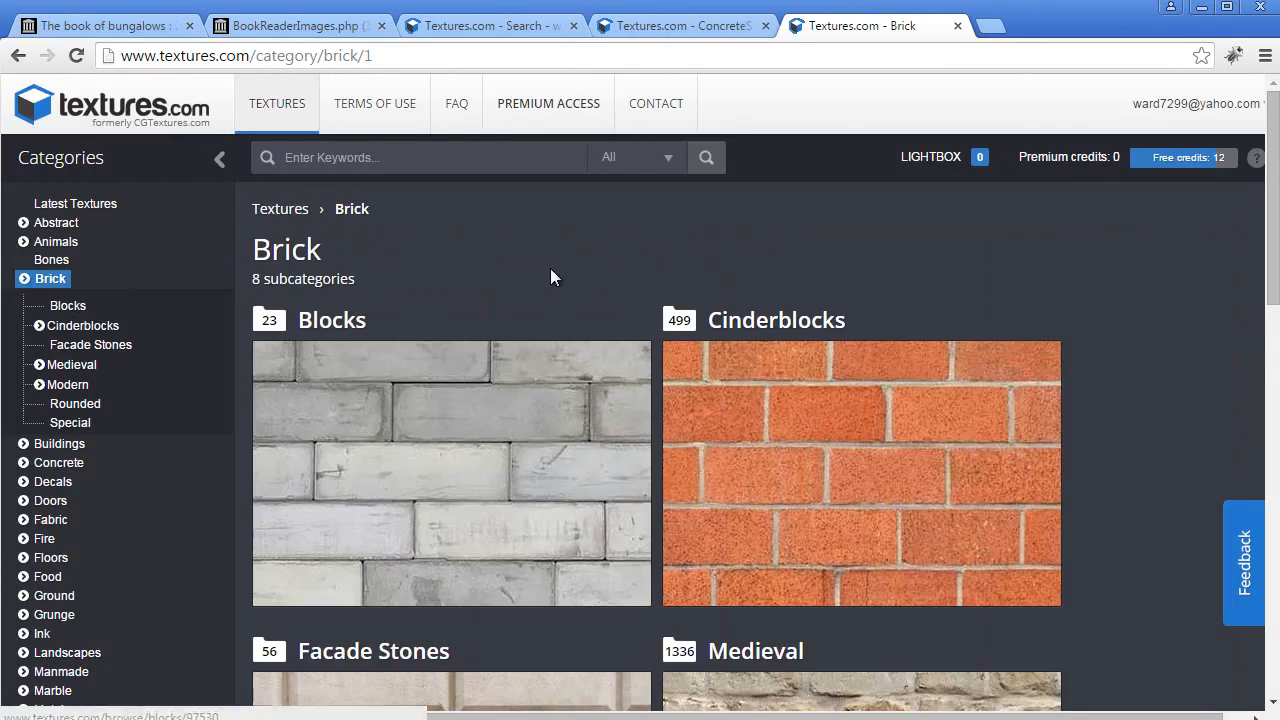
scroll(545, 285, down, 3)
scroll(538, 292, down, 9)
scroll(538, 292, up, 3)
scroll(538, 292, up, 8)
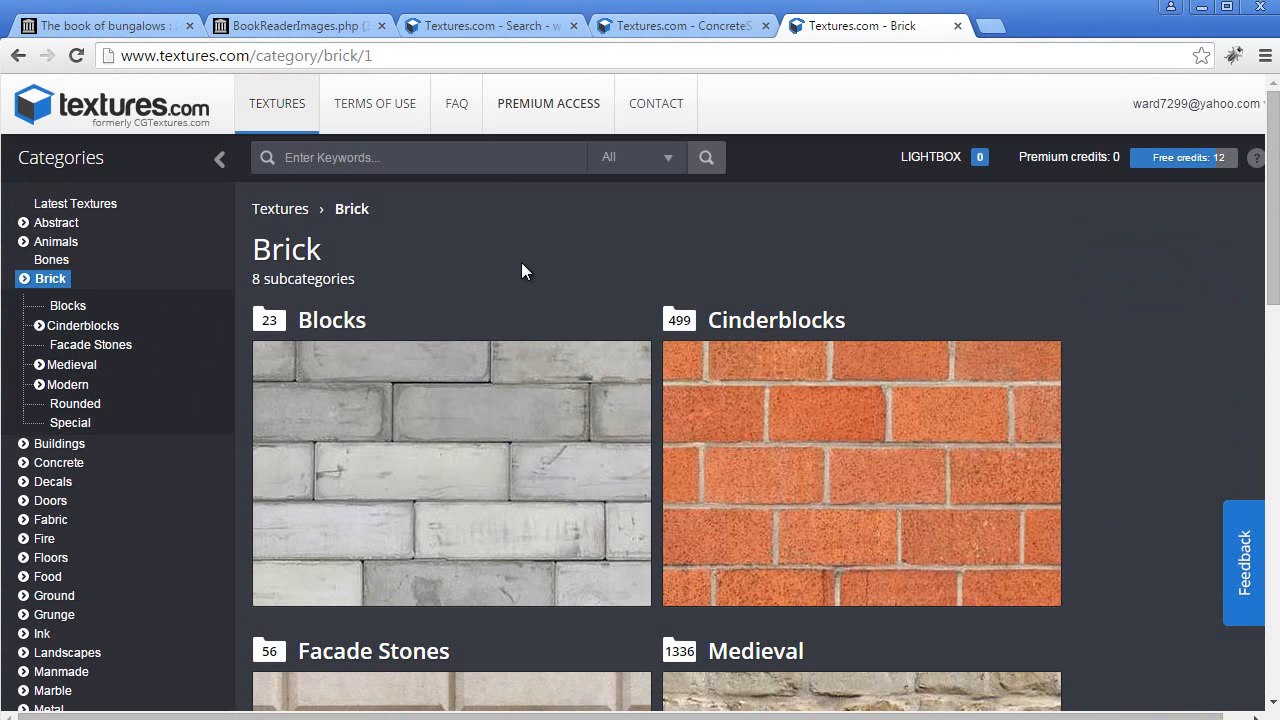
scroll(522, 264, down, 8)
click(528, 218)
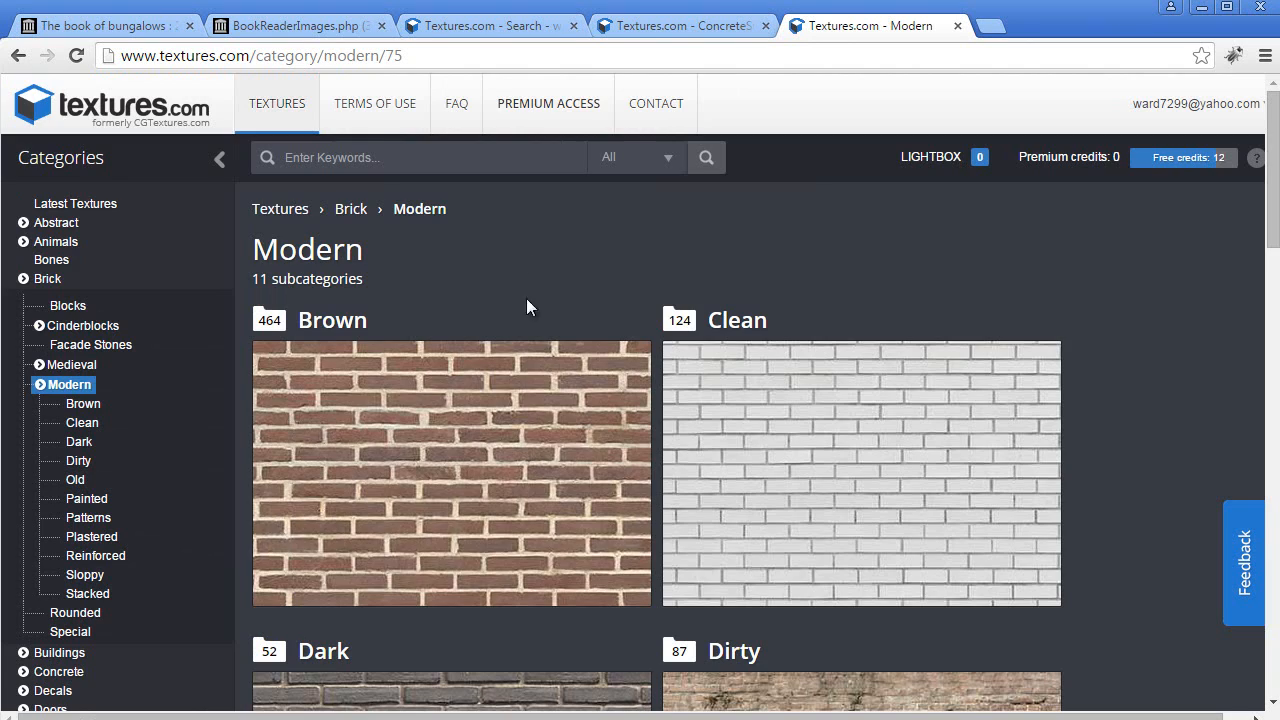
Look through the Modern brick subcategories and open the Old textures.
scroll(531, 269, down, 8)
scroll(522, 475, down, 1)
scroll(463, 229, up, 1)
click(362, 240)
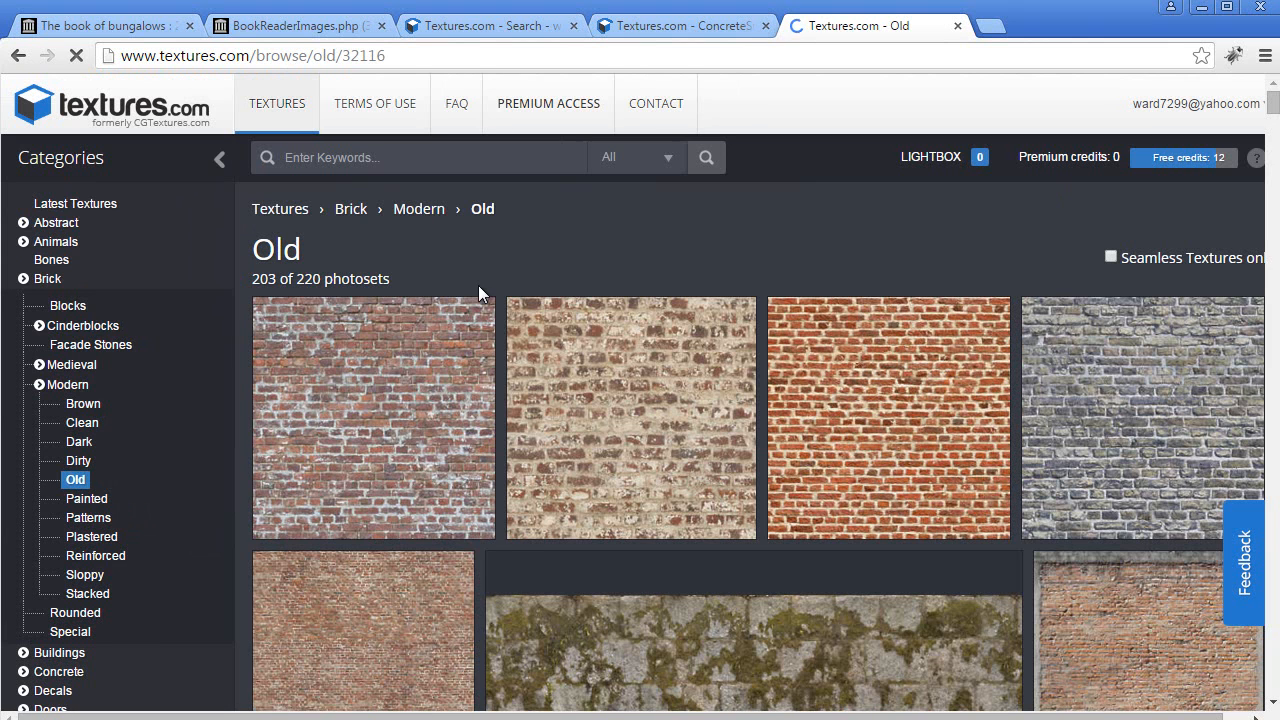
Browse the old brick textures for a foundation wall and open the BricksSmallOld0113 texture page.
scroll(481, 289, down, 4)
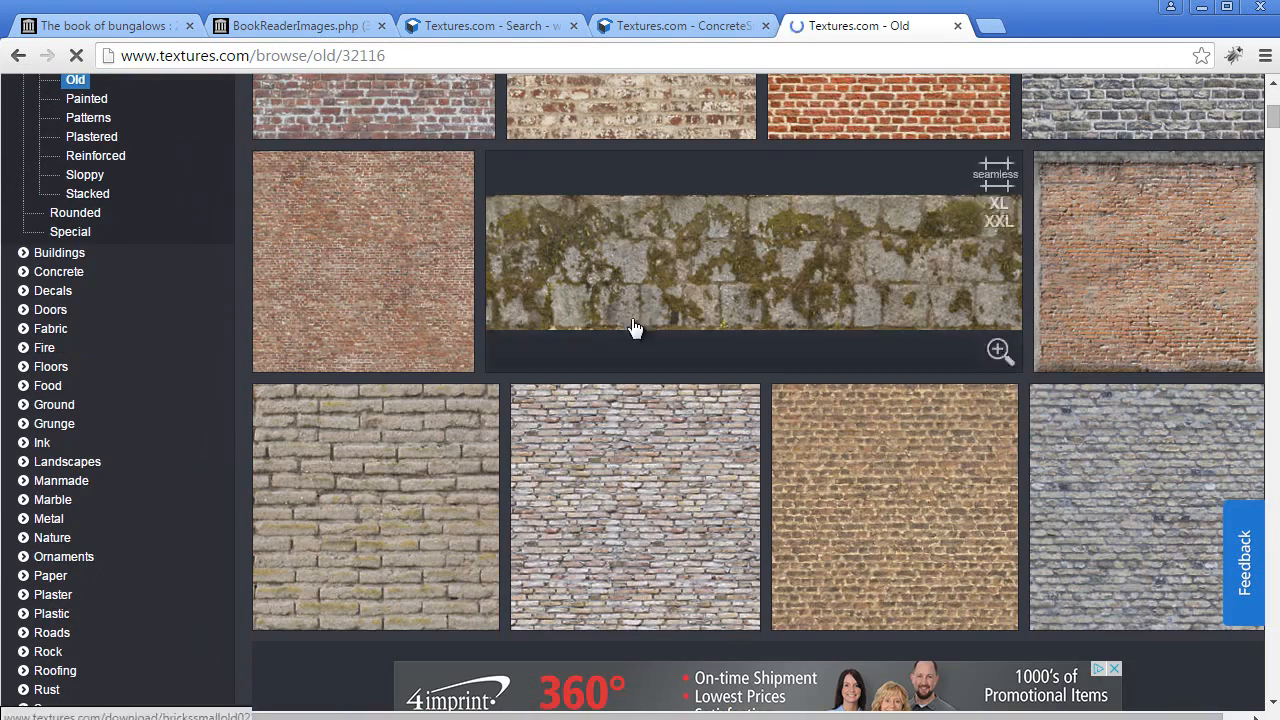
scroll(633, 328, down, 10)
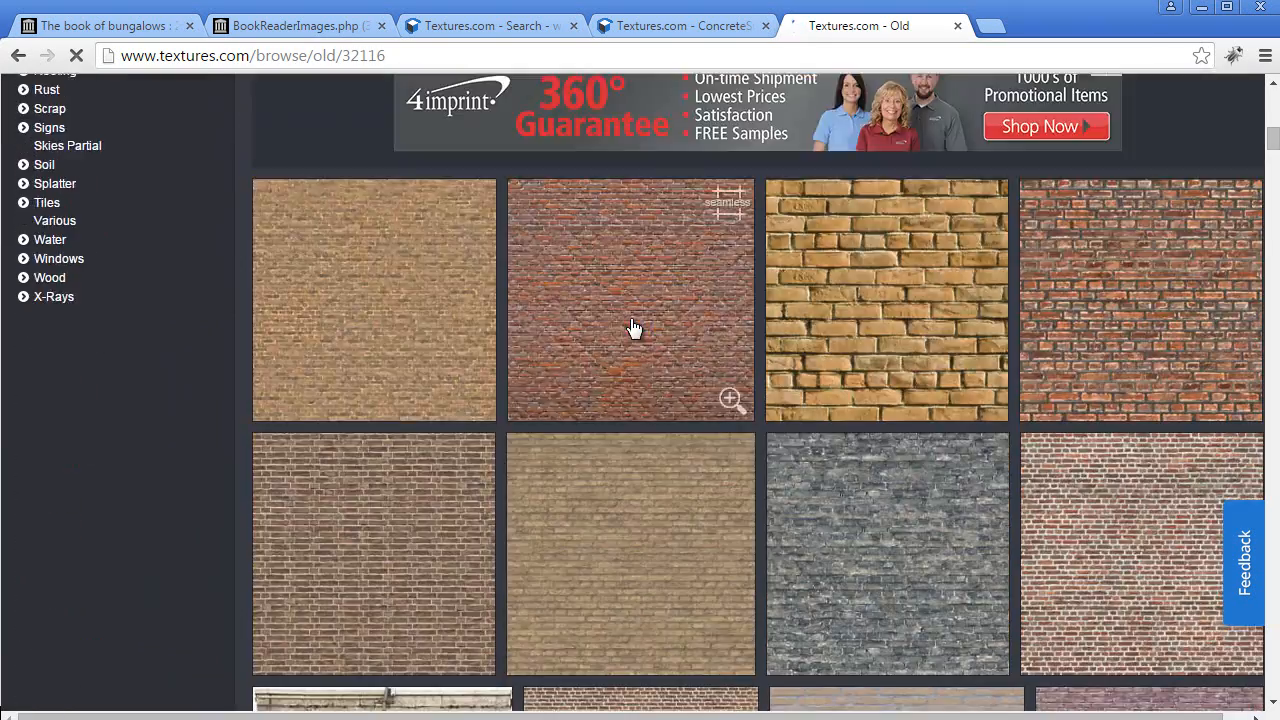
scroll(633, 328, down, 12)
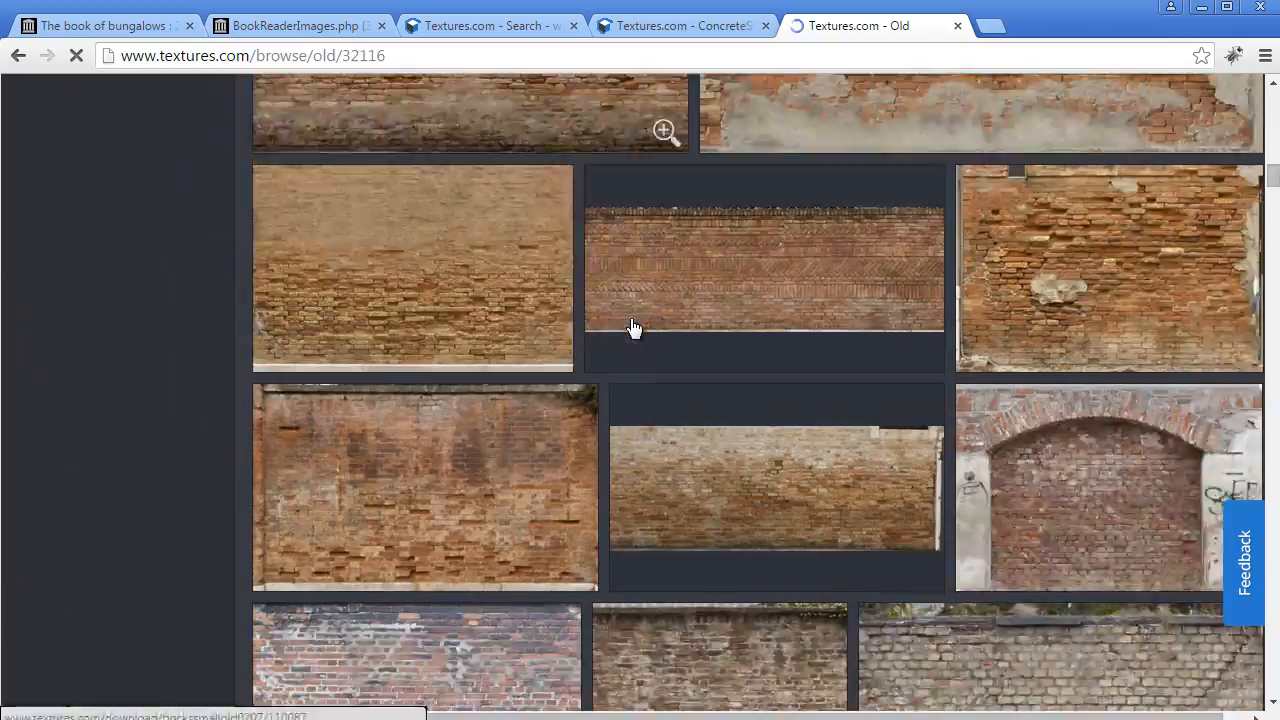
scroll(633, 328, down, 7)
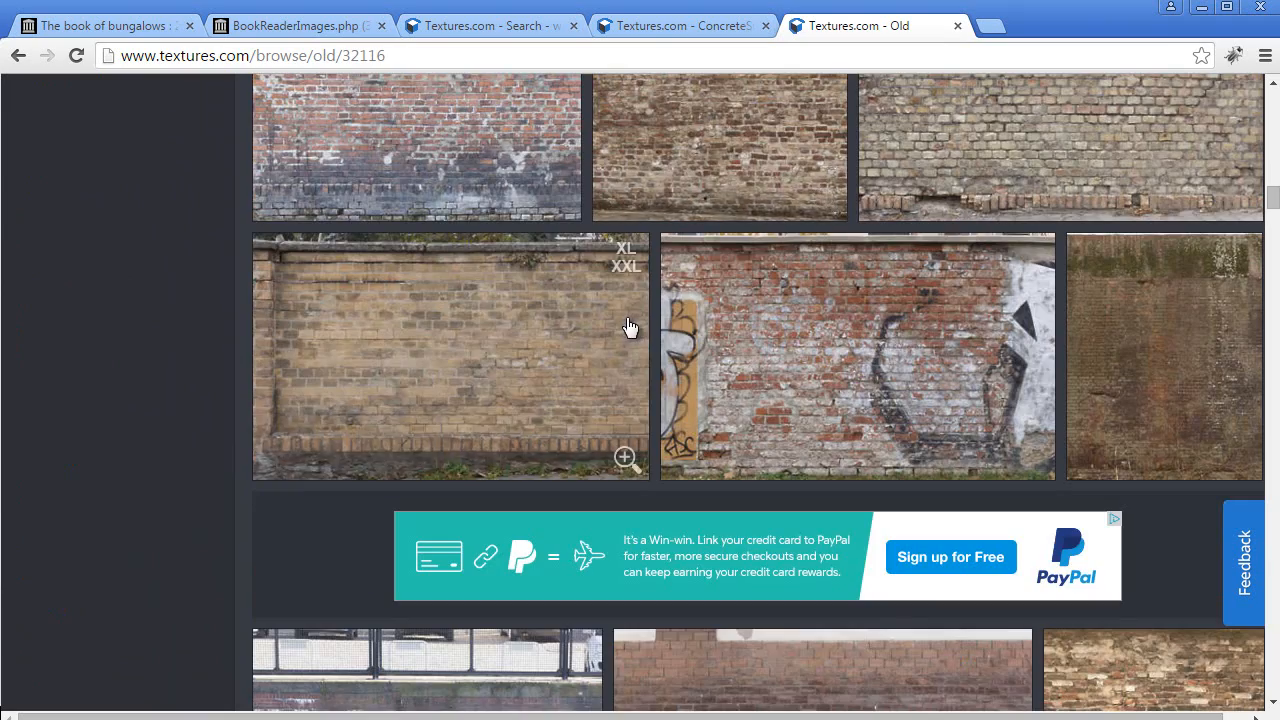
scroll(767, 370, down, 7)
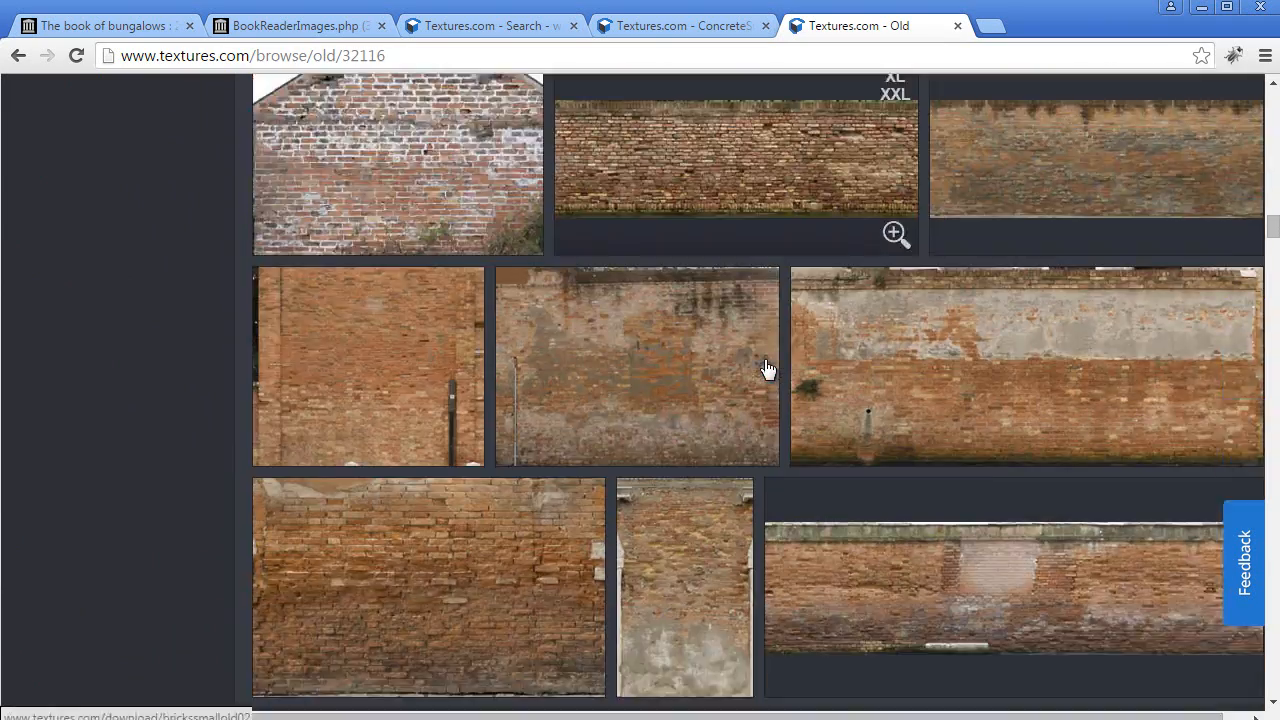
scroll(765, 369, down, 8)
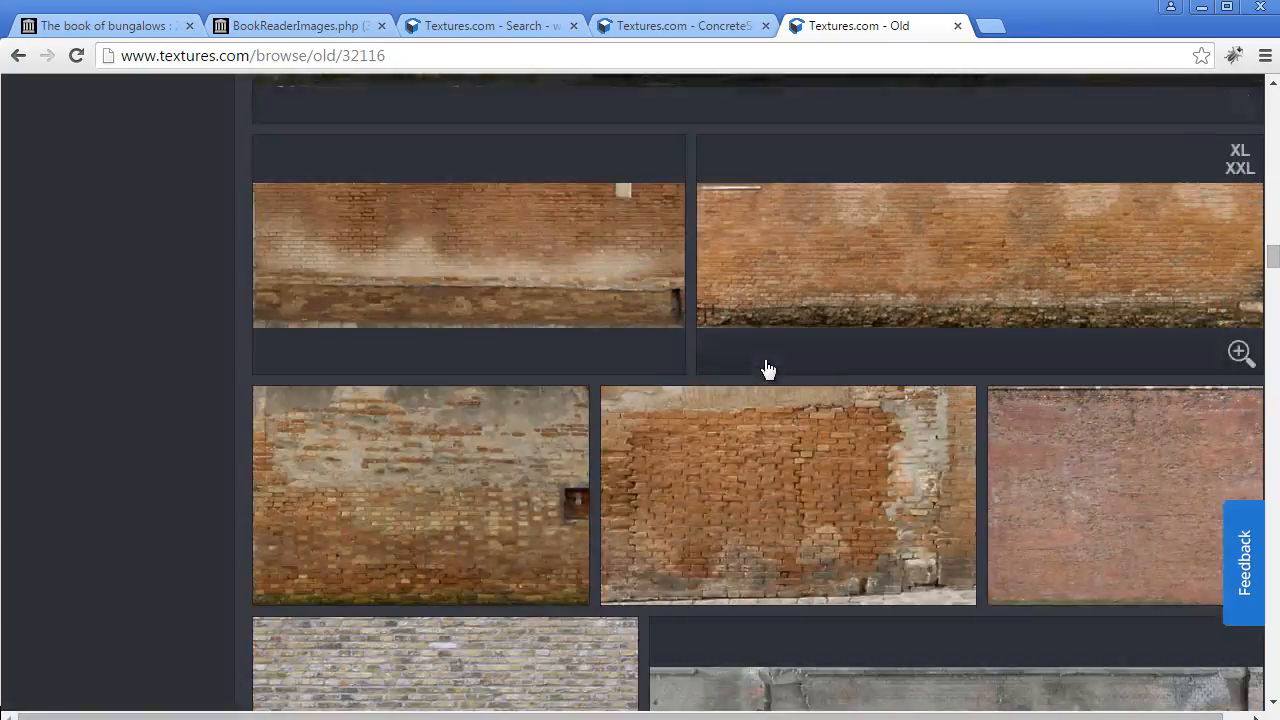
scroll(765, 369, down, 2)
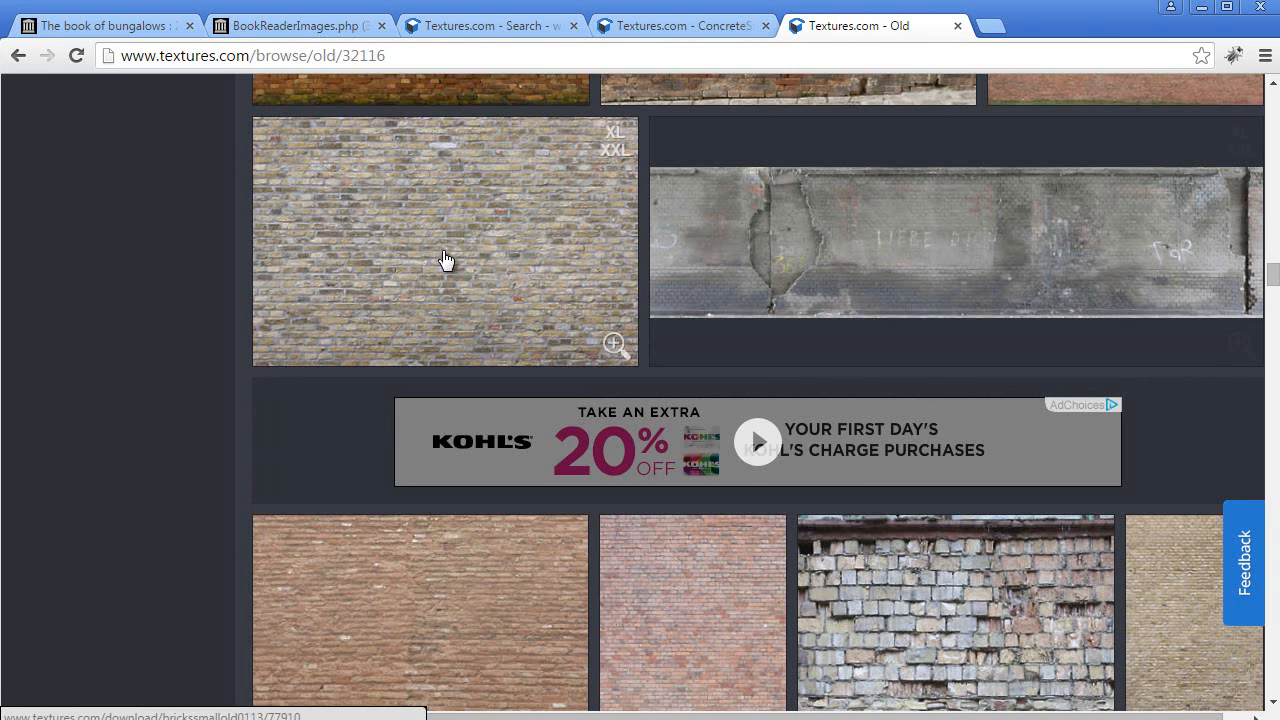
click(400, 259)
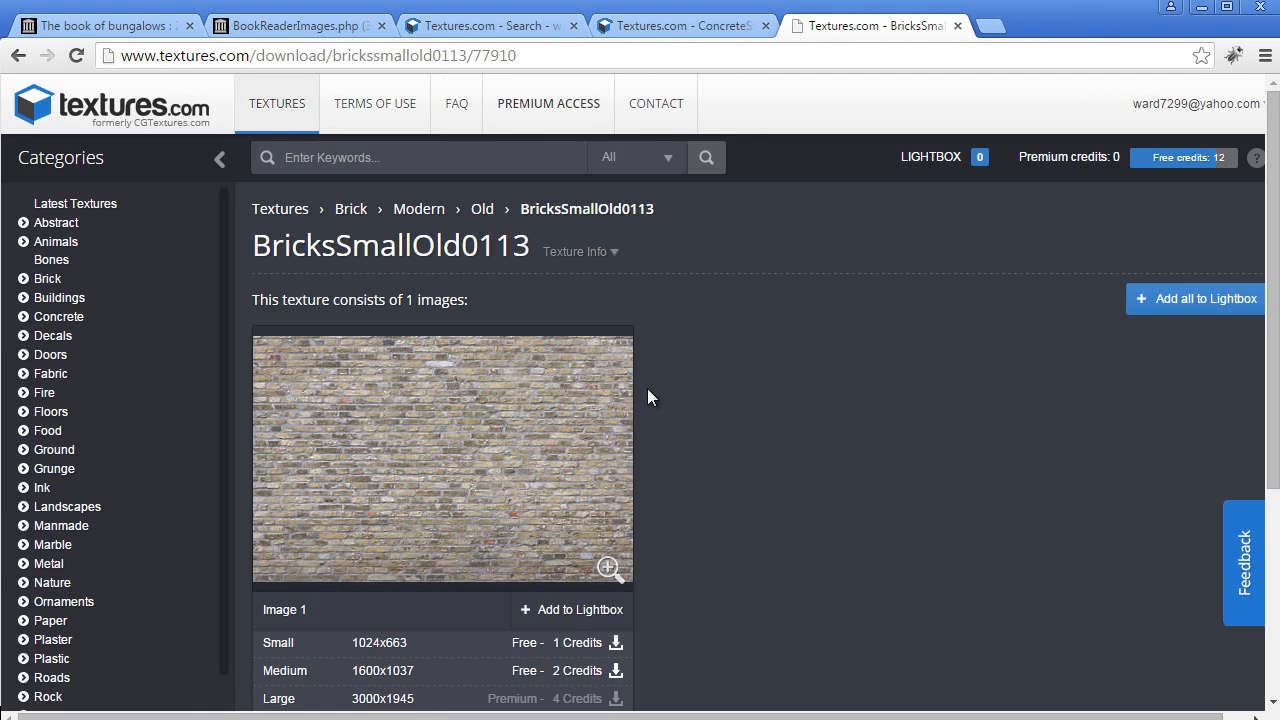
Download the small 1024x663 version of the brick texture and open the downloaded image.
click(405, 645)
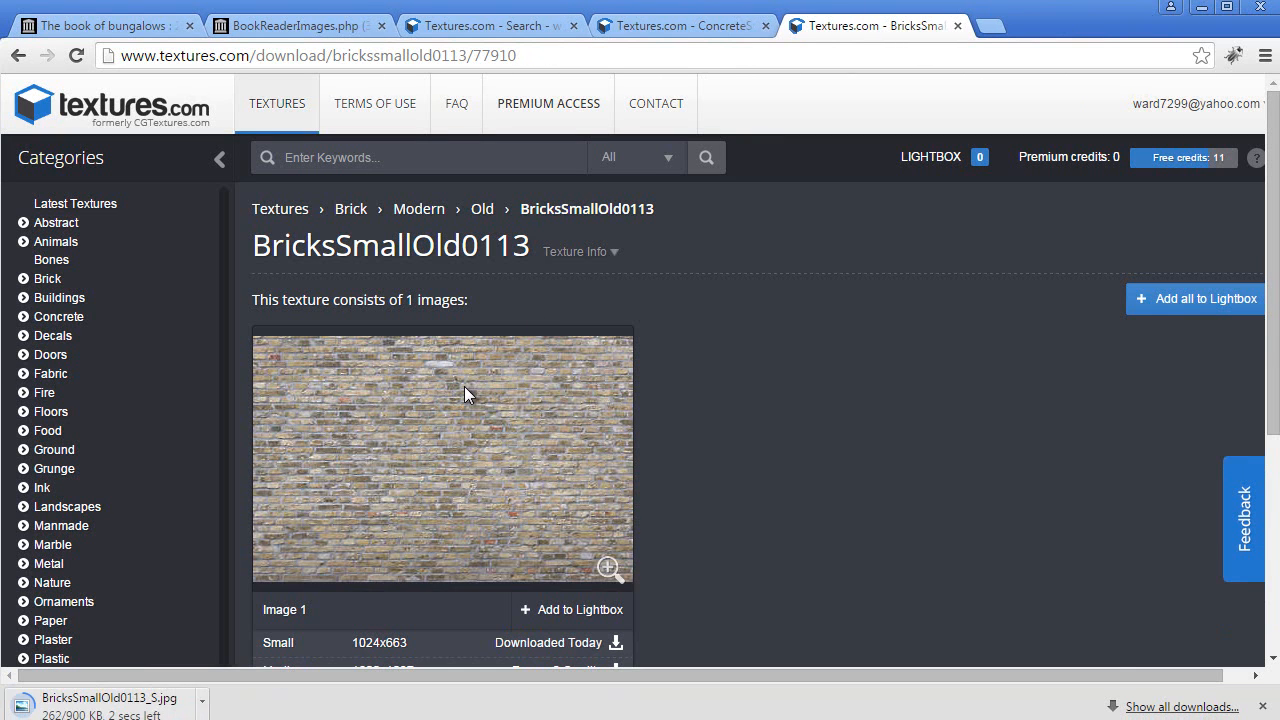
click(124, 704)
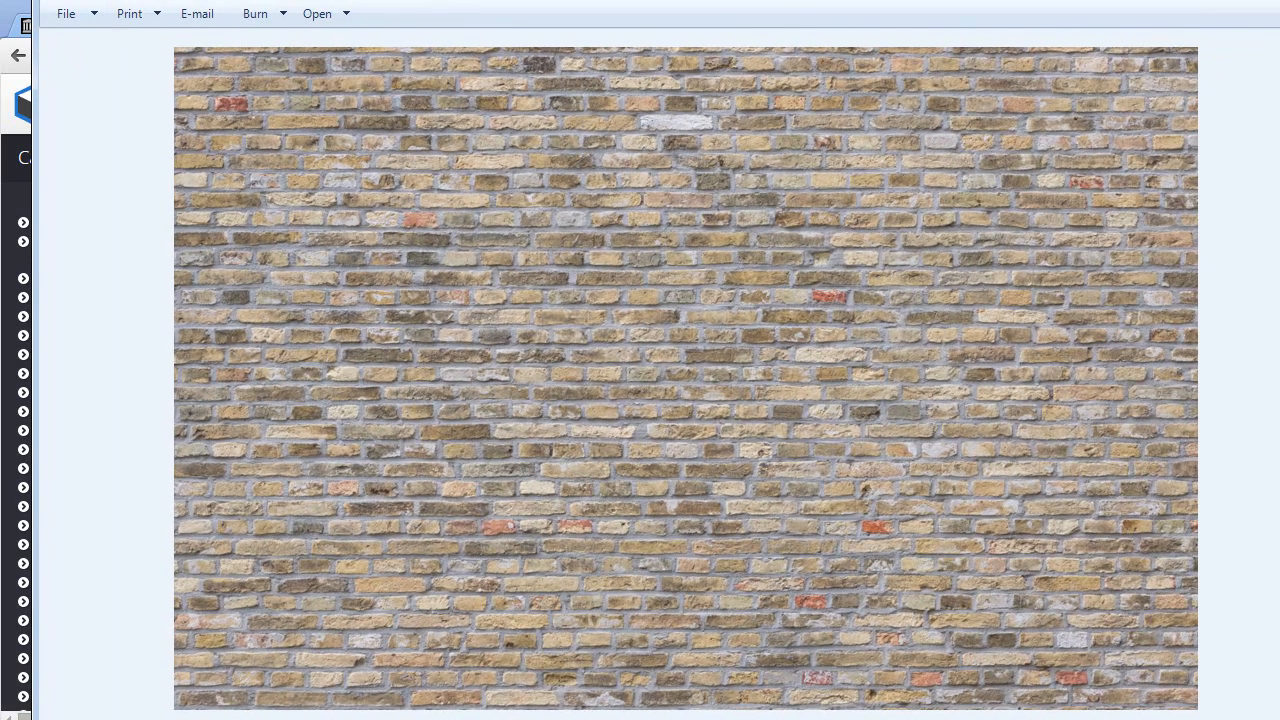
Close the small brick image, download the medium 1600x1037 version, and open it for a close-up look.
click(1279, 0)
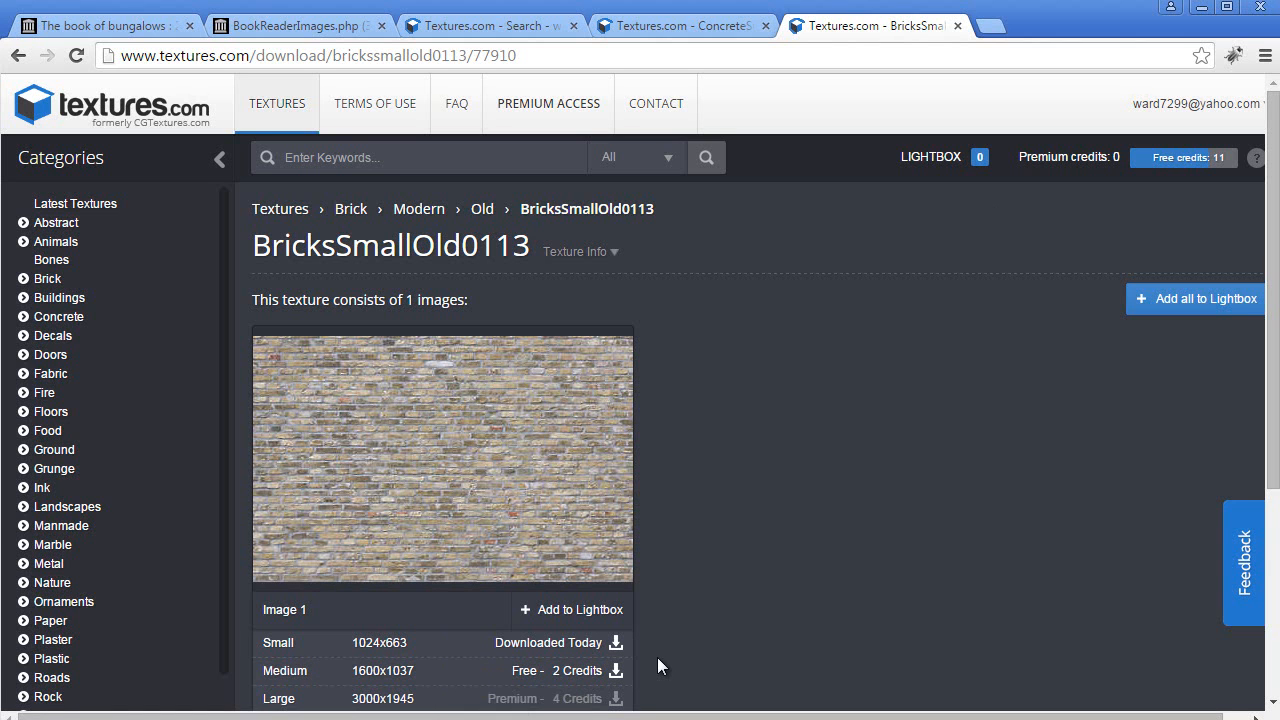
click(605, 675)
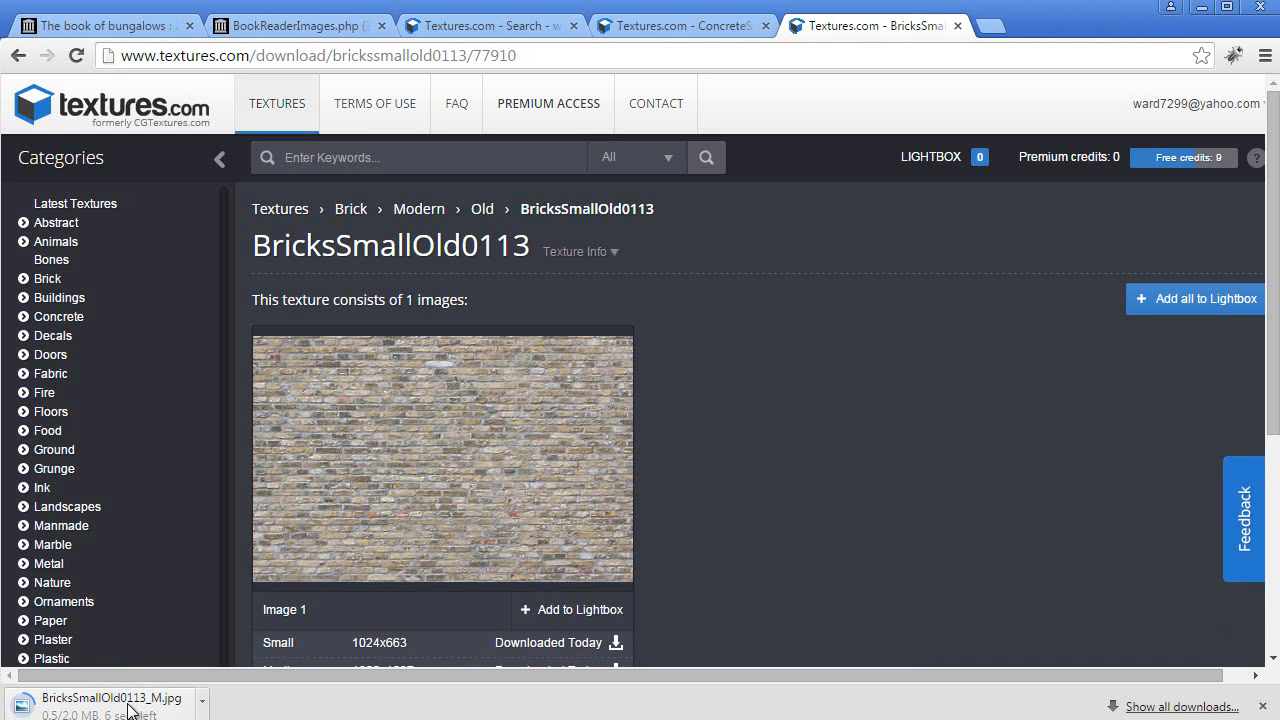
click(201, 701)
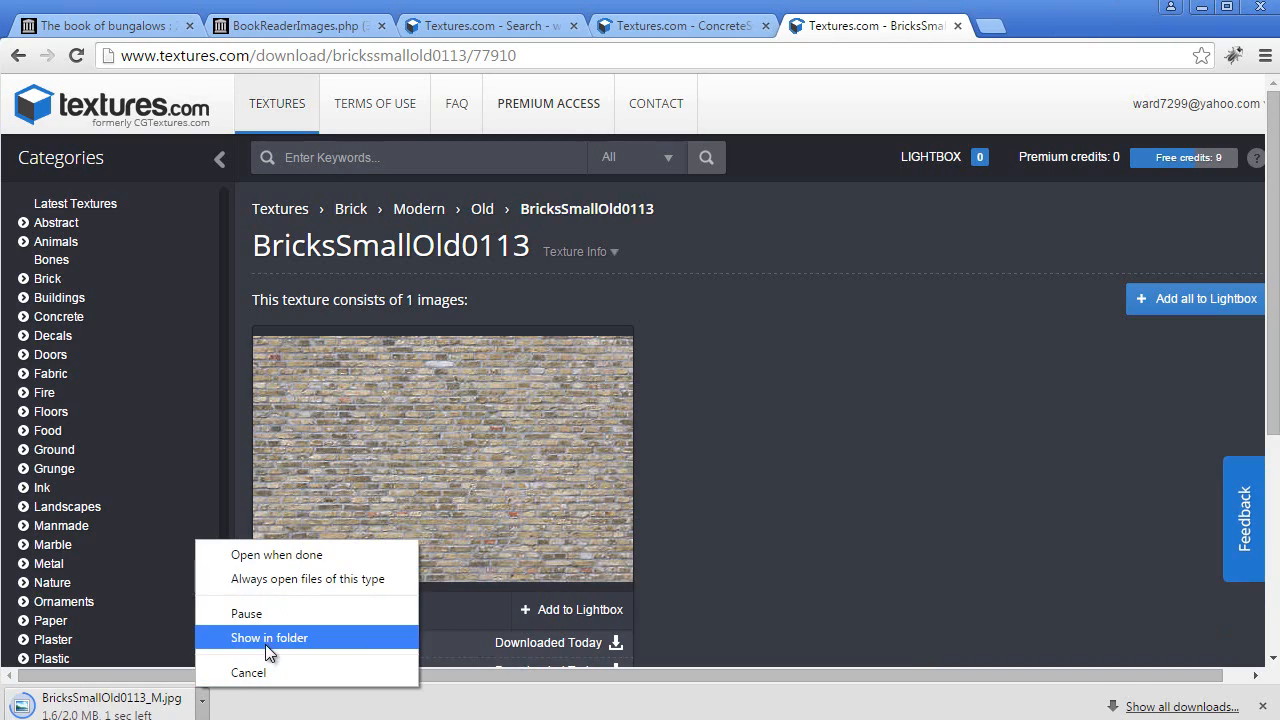
click(265, 555)
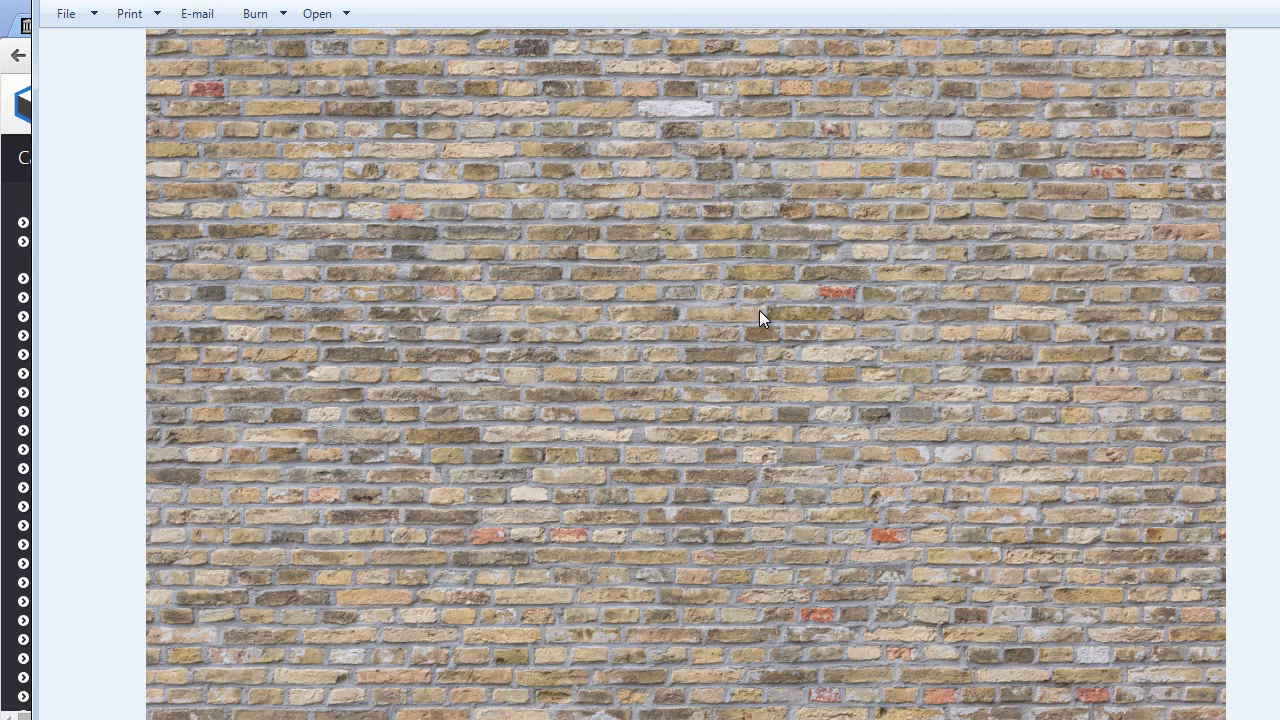
click(600, 719)
drag(588, 497, 658, 400)
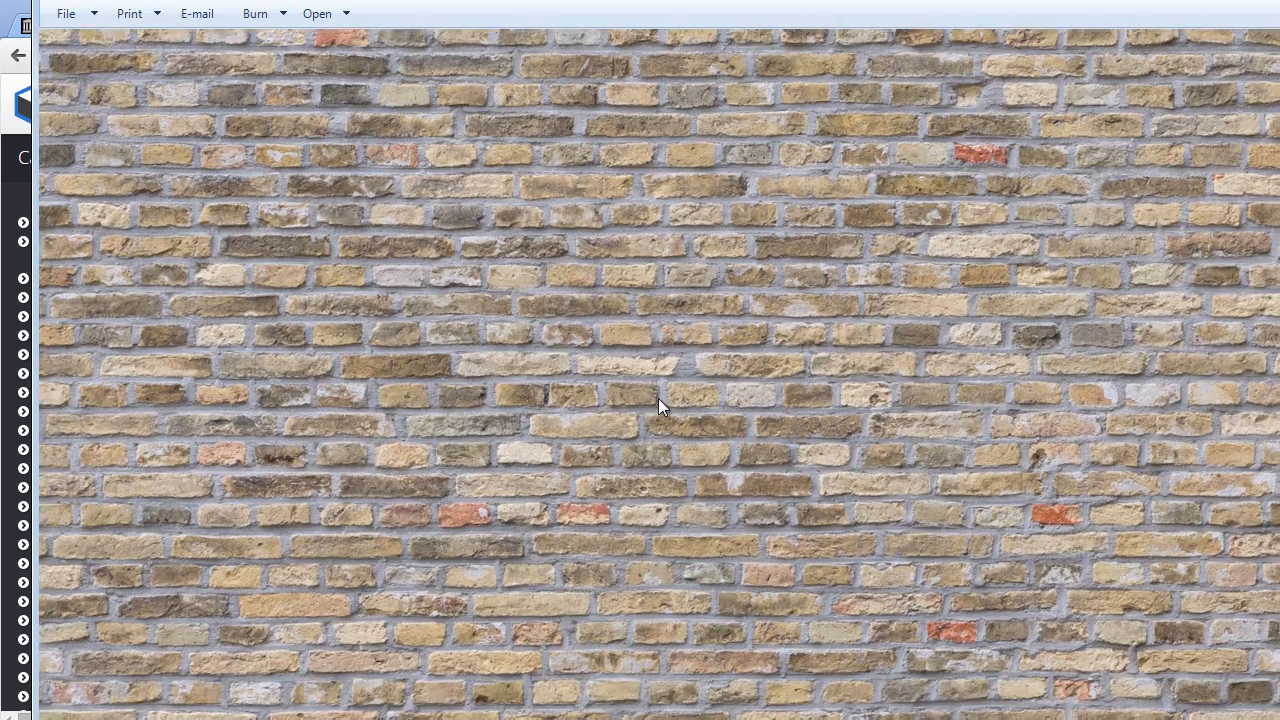
Open the downloaded BricksSmallOld0113_M.jpg in Photoshop and enlarge its document window to show the whole image.
right_click(606, 214)
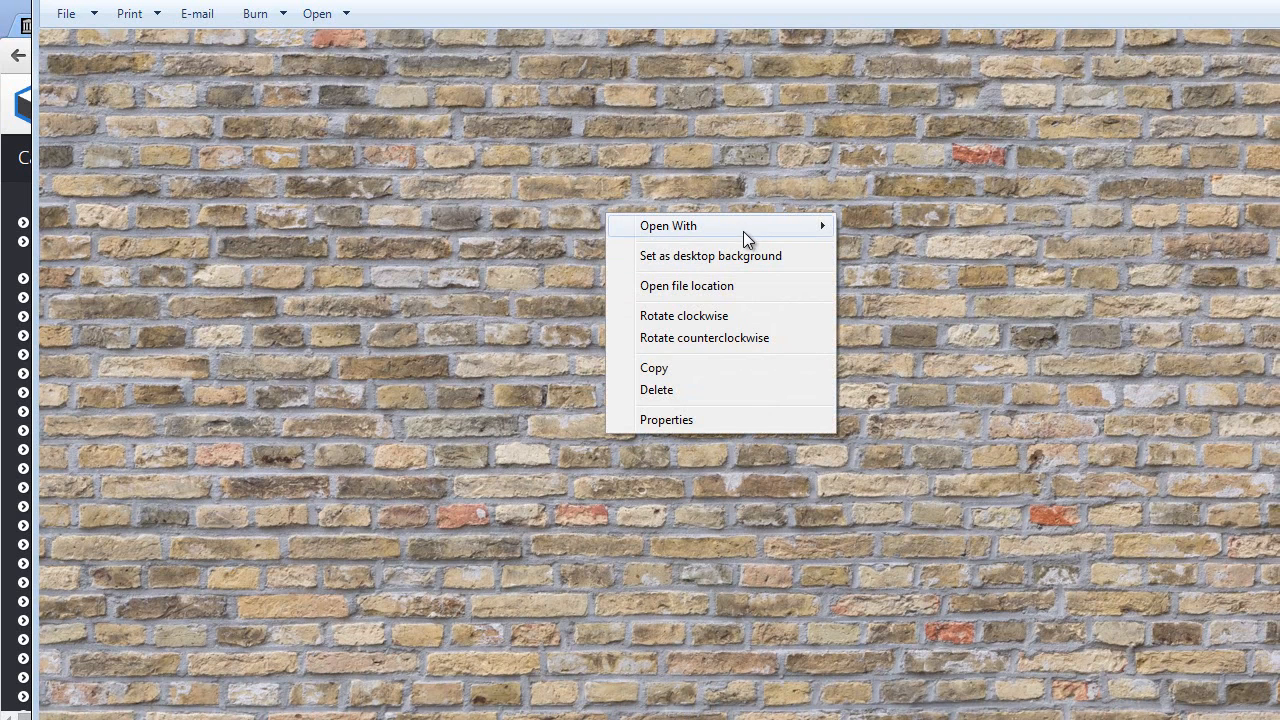
mouse_move(745, 230)
click(892, 270)
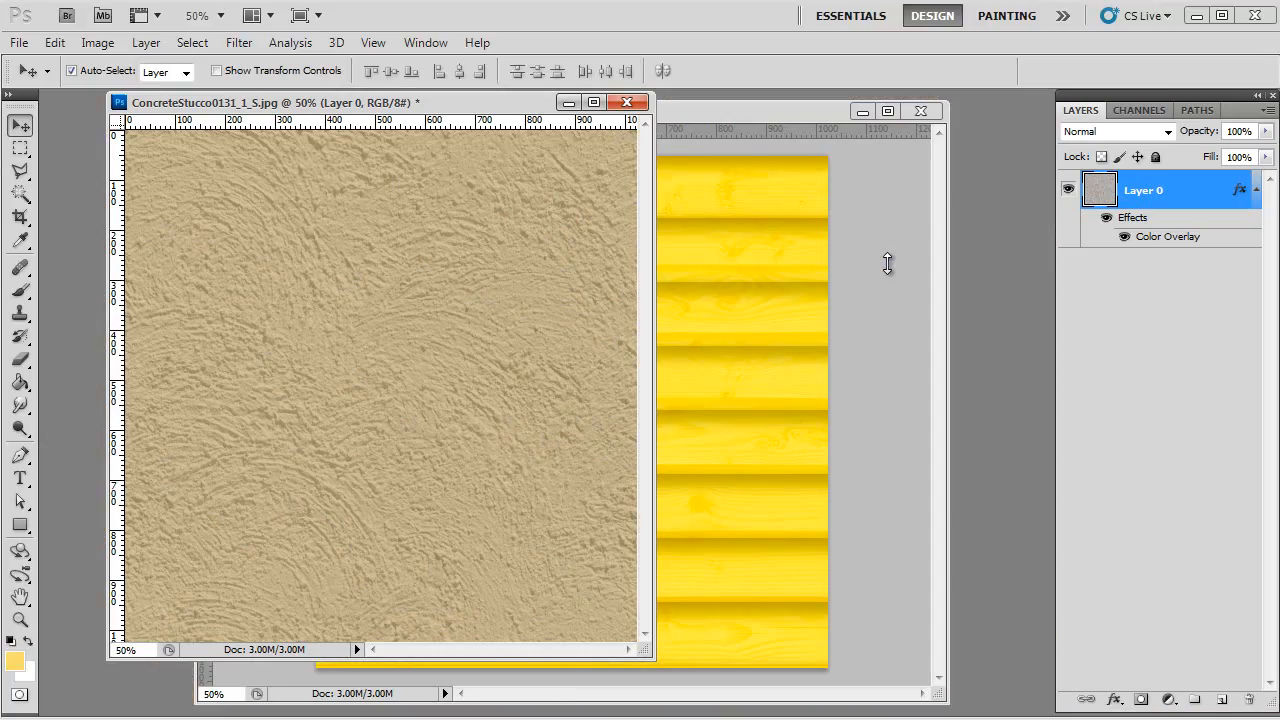
drag(722, 150, 779, 100)
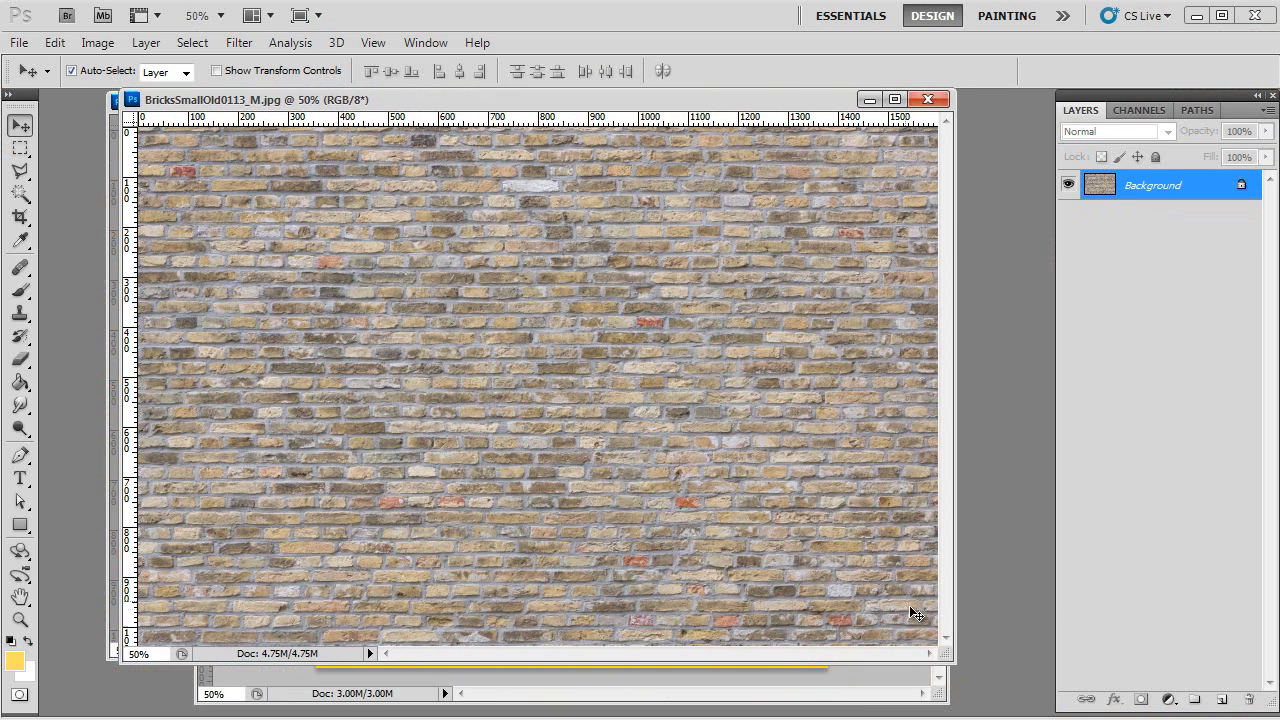
drag(959, 668, 992, 696)
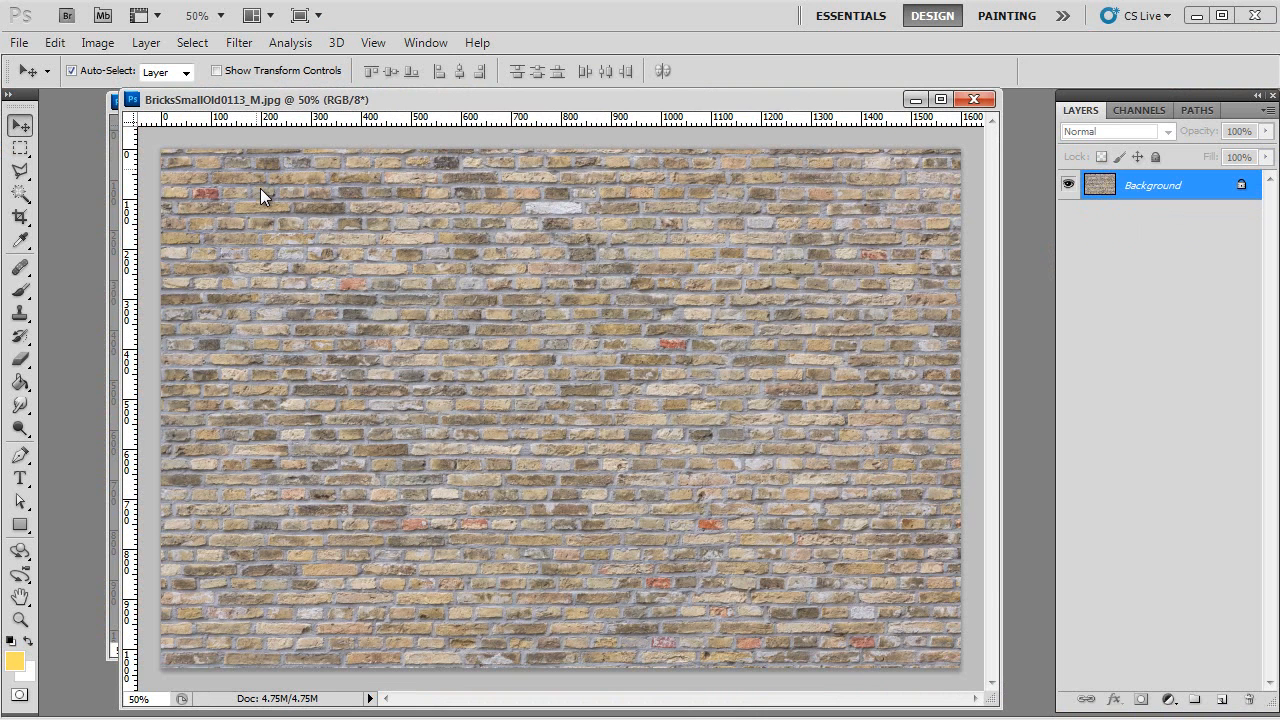
Start a Save for Web export of the brick image as JPEG with the quality set to 30.
key(ctrl+alt+shift+s)
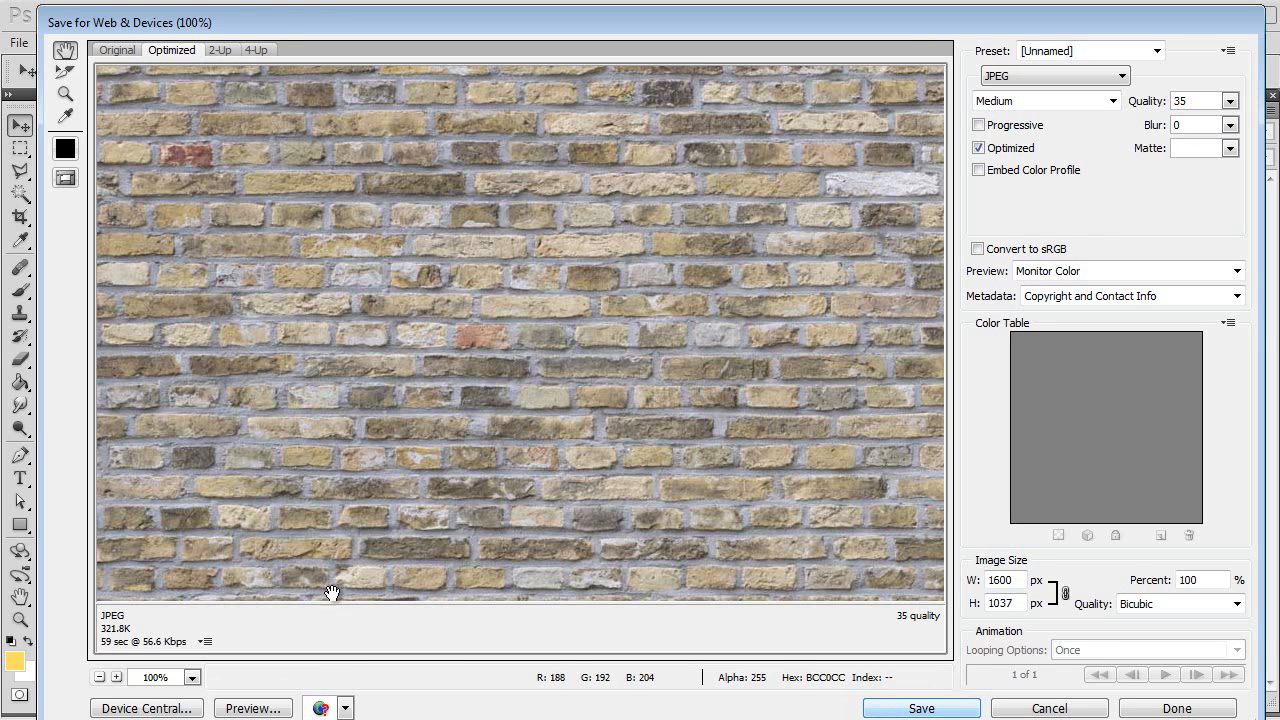
drag(1078, 22, 1056, 39)
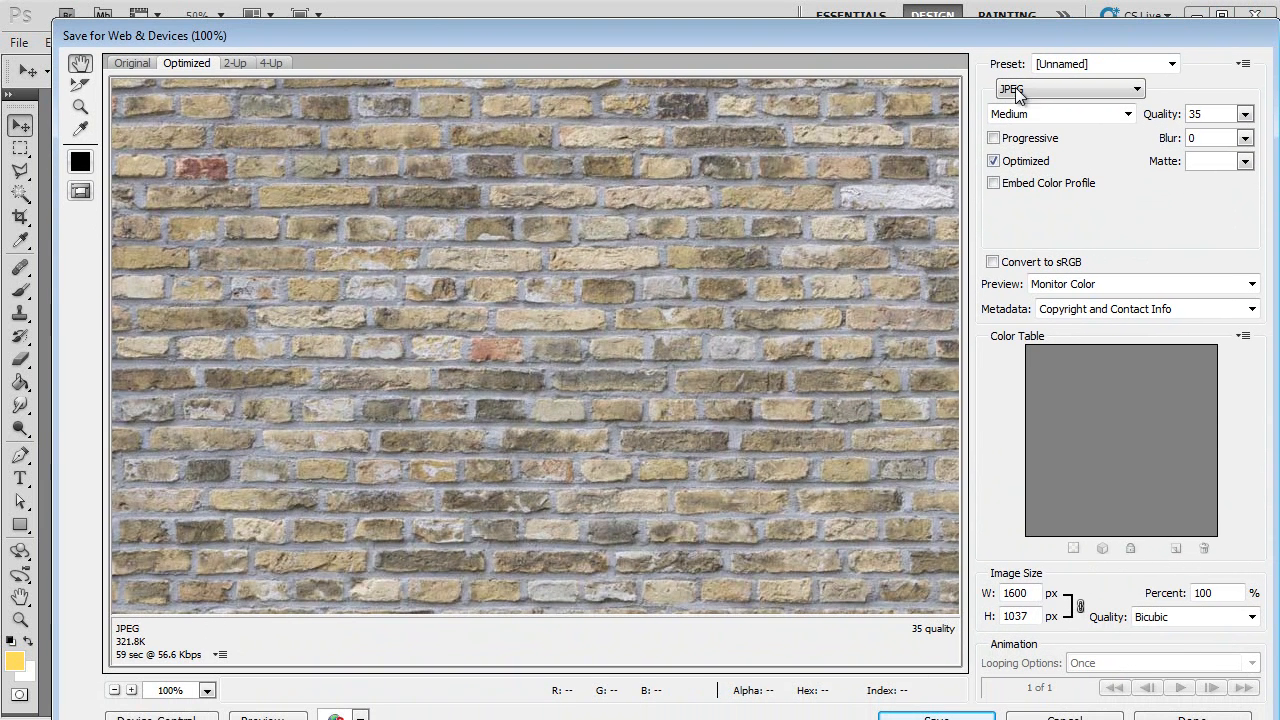
click(1245, 116)
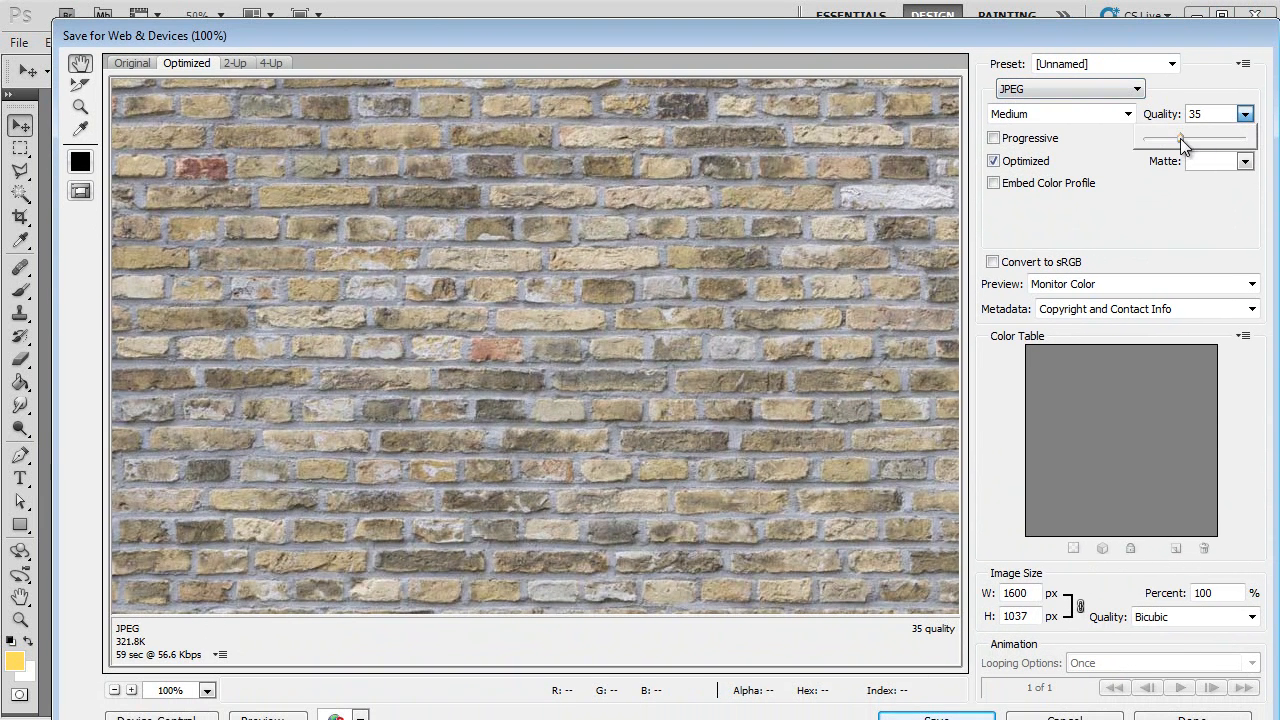
drag(1153, 134, 1153, 134)
drag(1167, 142, 1174, 141)
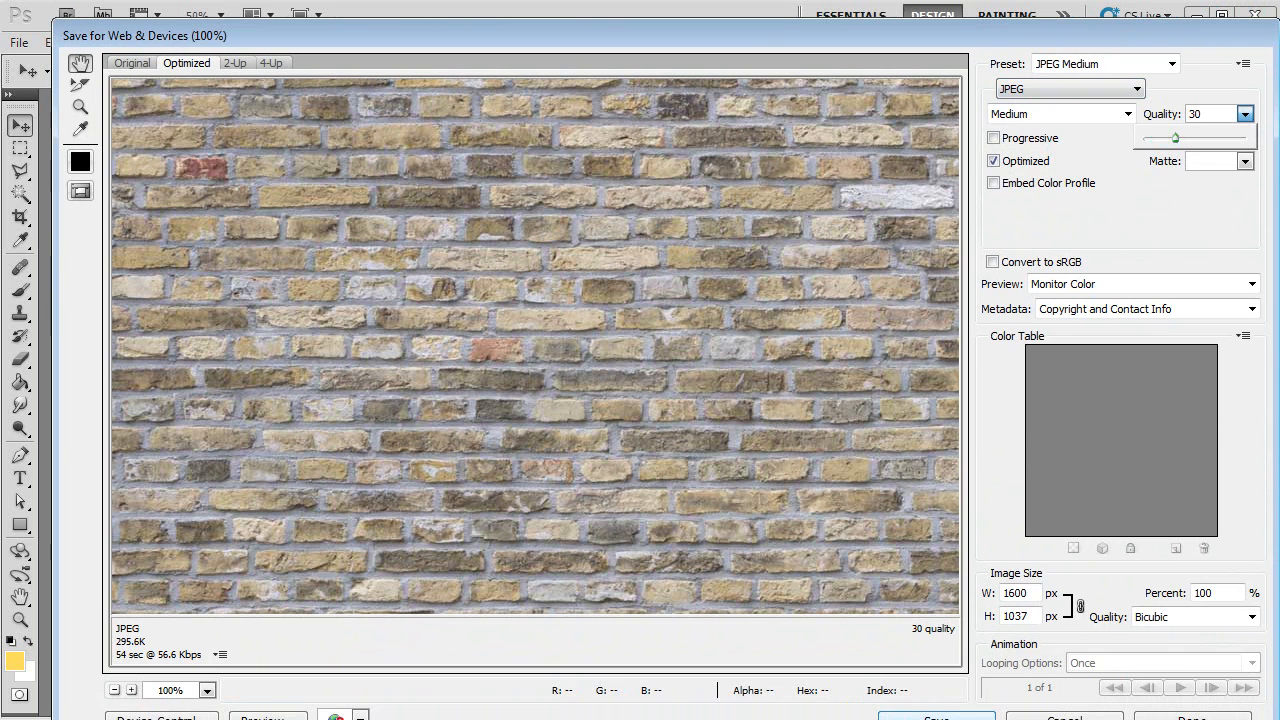
Save the optimized brick image under the name bricks in the bungalow4 folder.
key(Return)
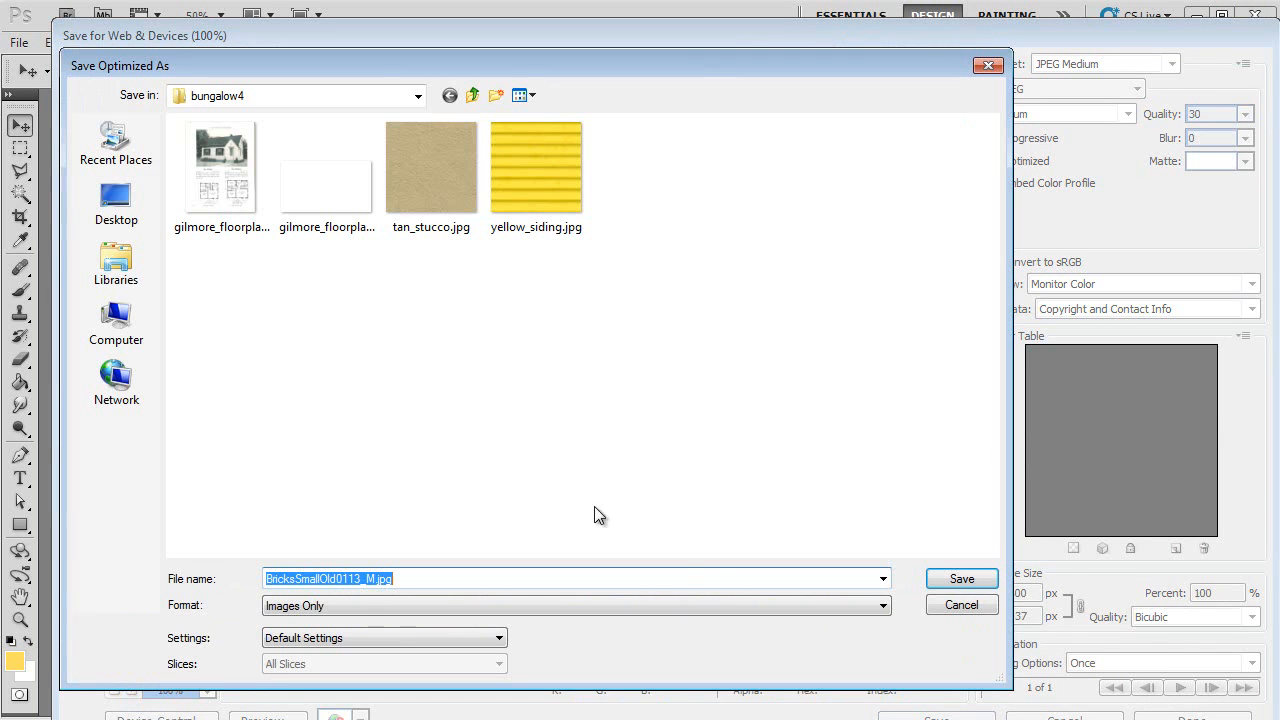
text(bricks)
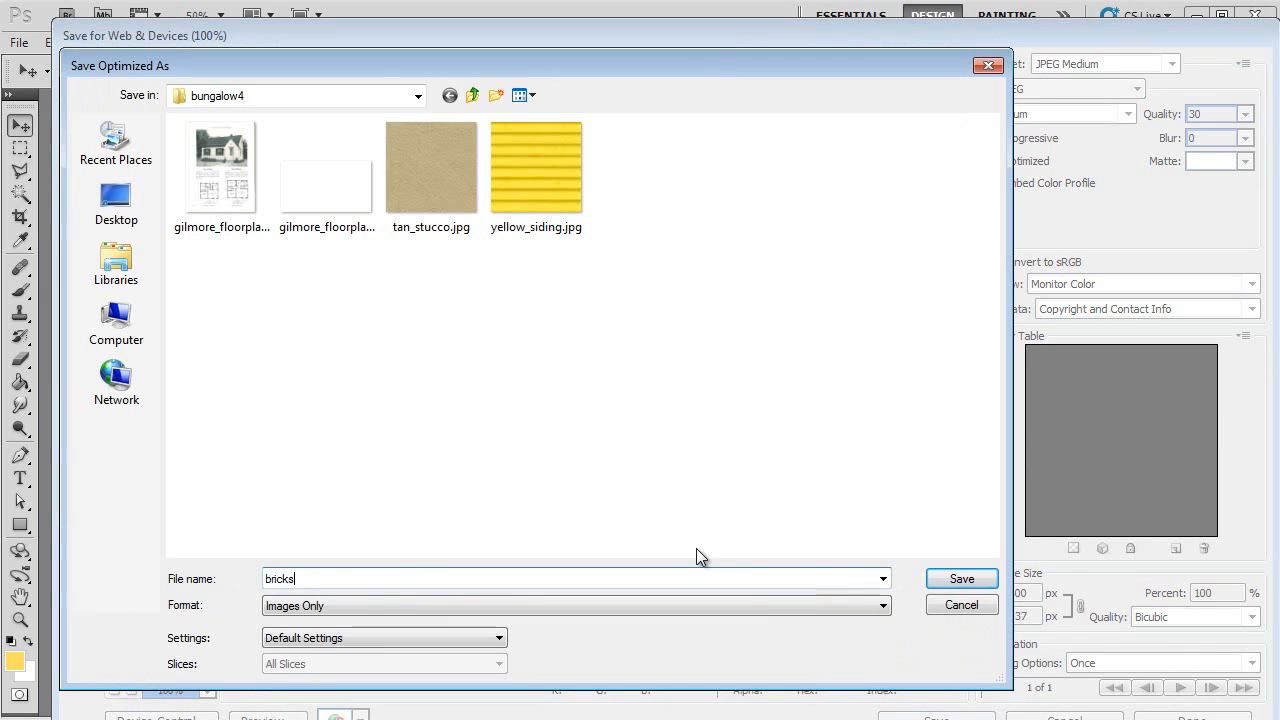
key(Return)
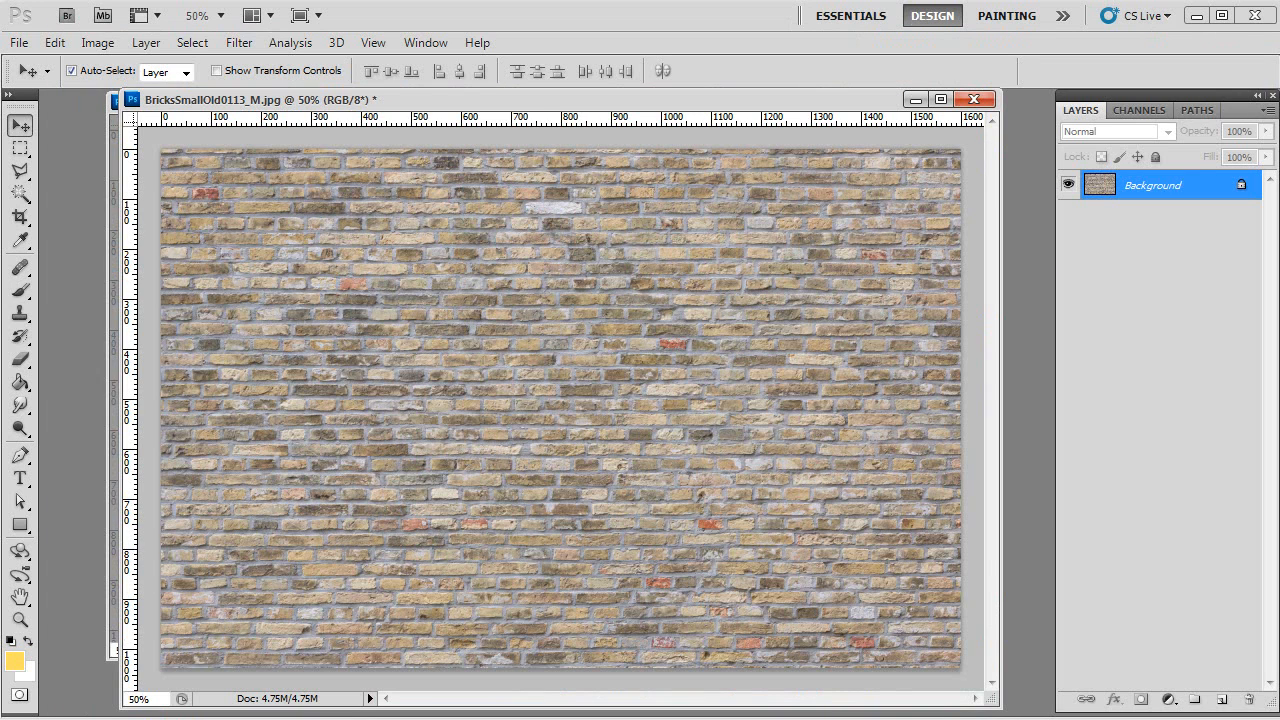
Switch to Blender, leave Edit Mode, and give the house foundation a new material named brick_foundation.
key(alt+Tab)
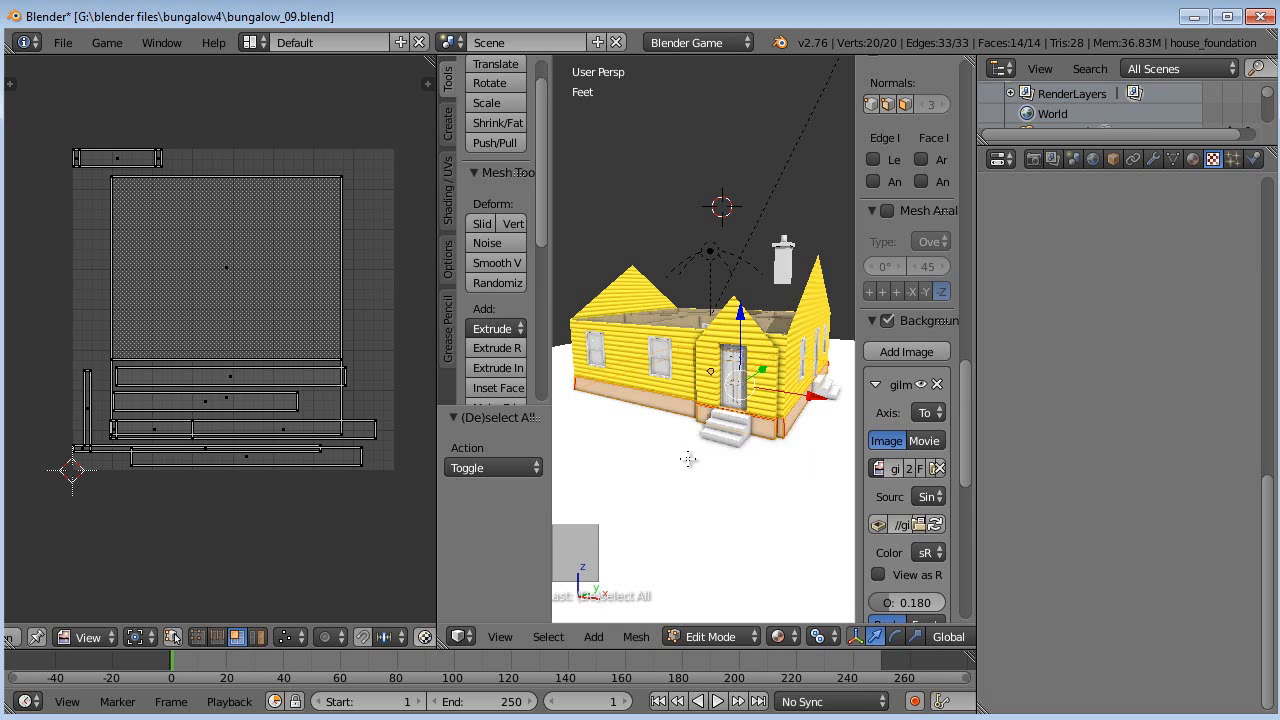
key(Tab)
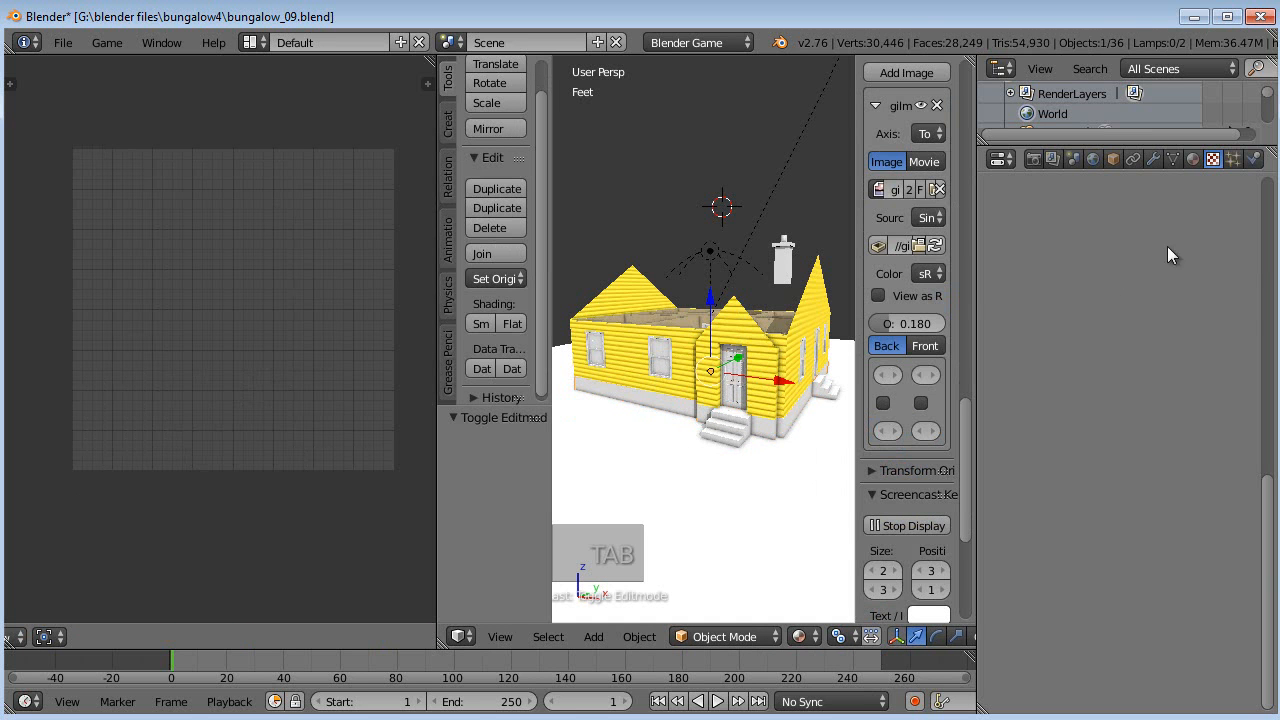
click(1192, 159)
click(1131, 294)
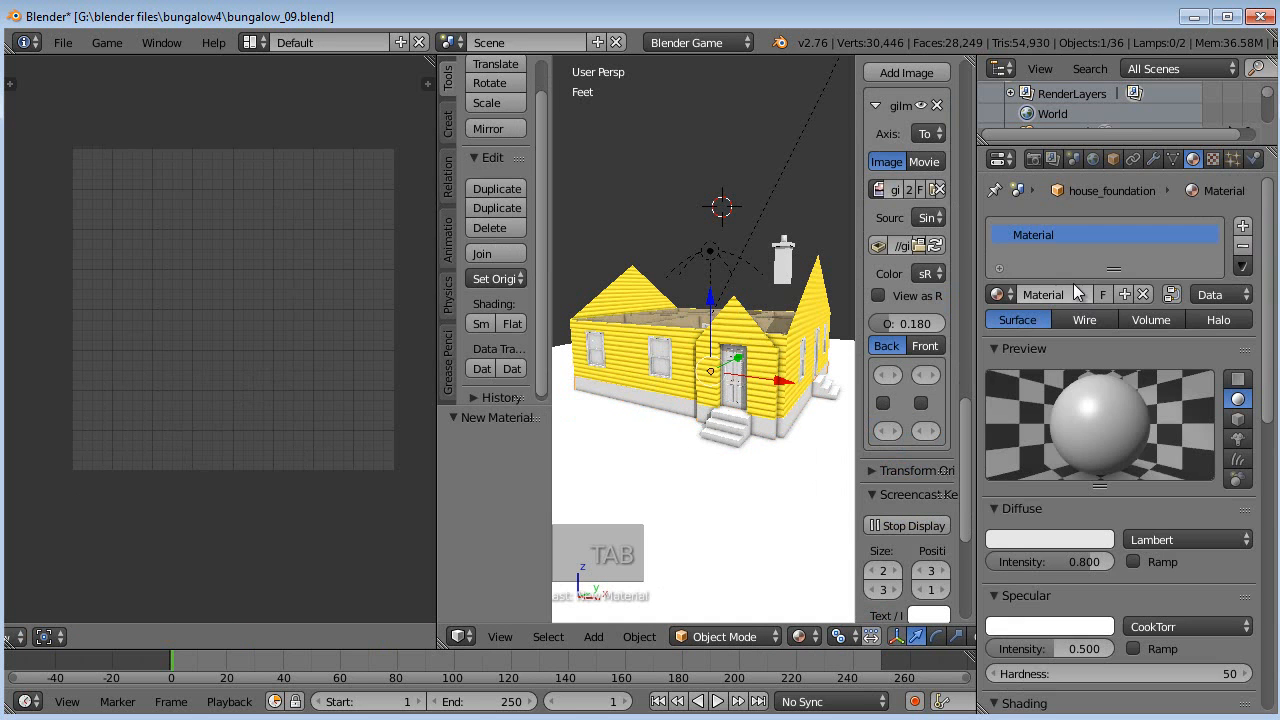
text(brick)
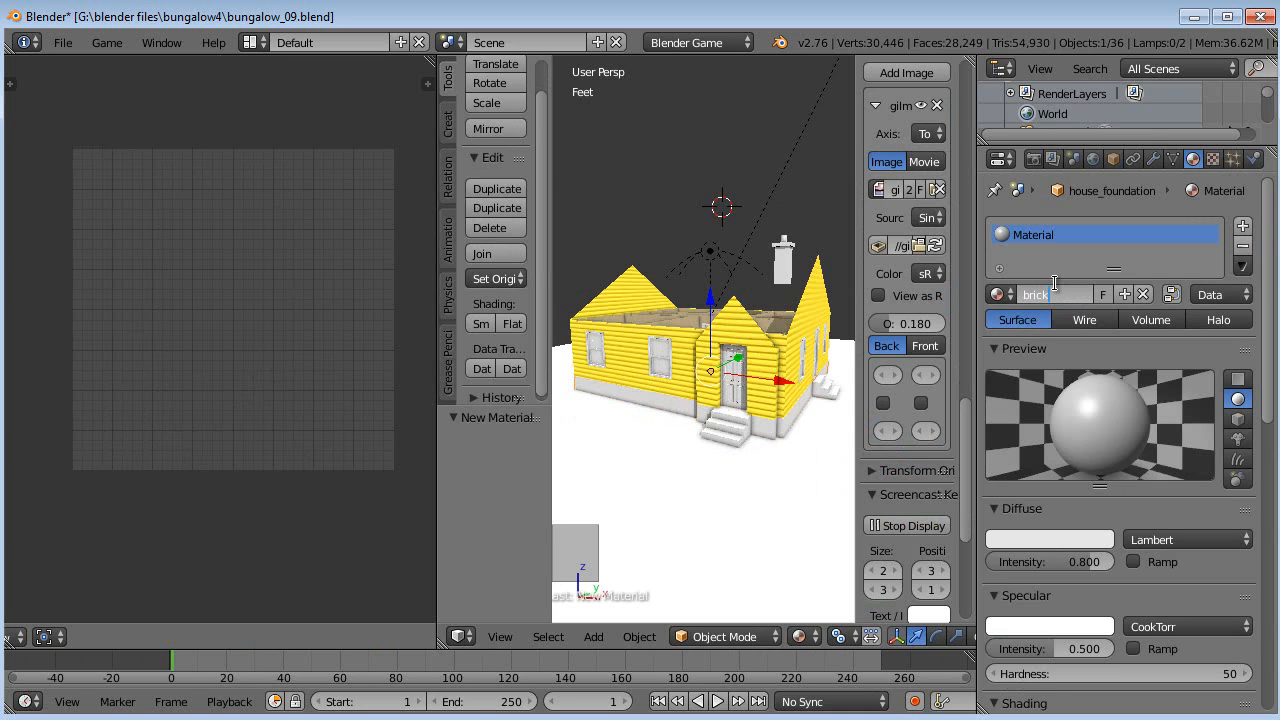
text(_foundation)
key(Return)
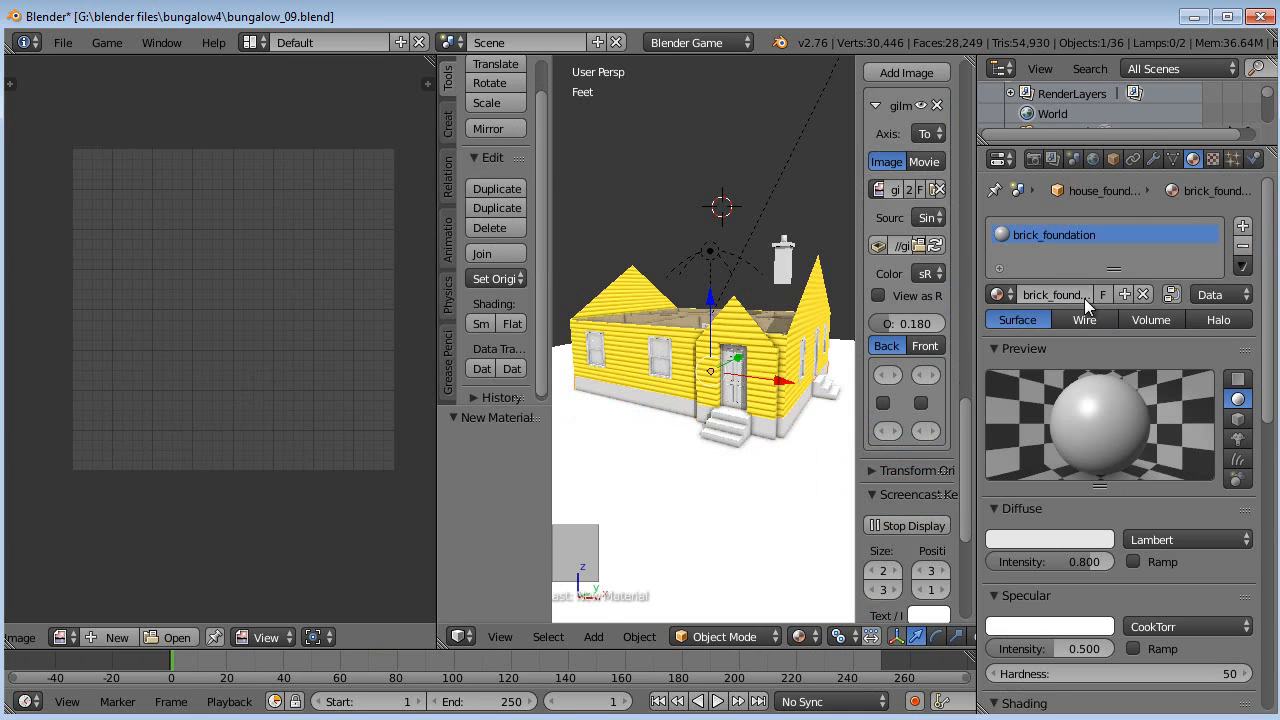
Set the brick_foundation material's specular intensity to 0.2 and its hardness to 20.
middle_drag(805, 338, 776, 298)
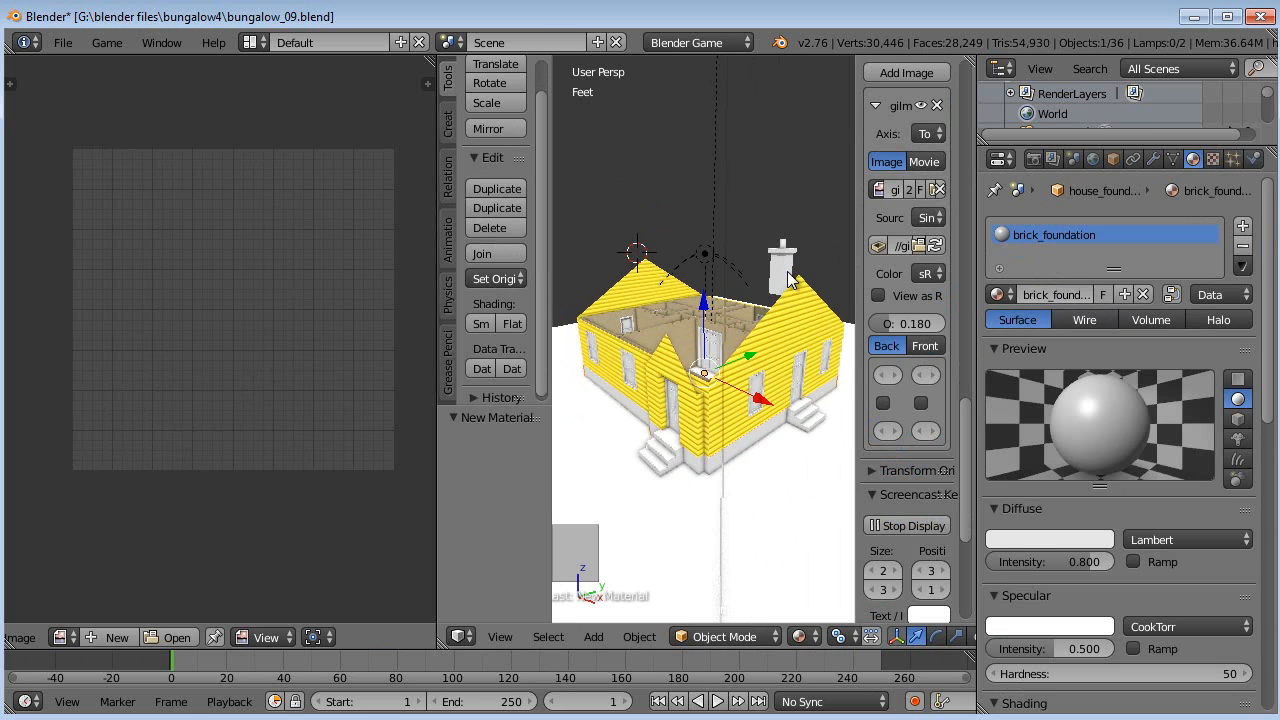
middle_drag(716, 468, 751, 439)
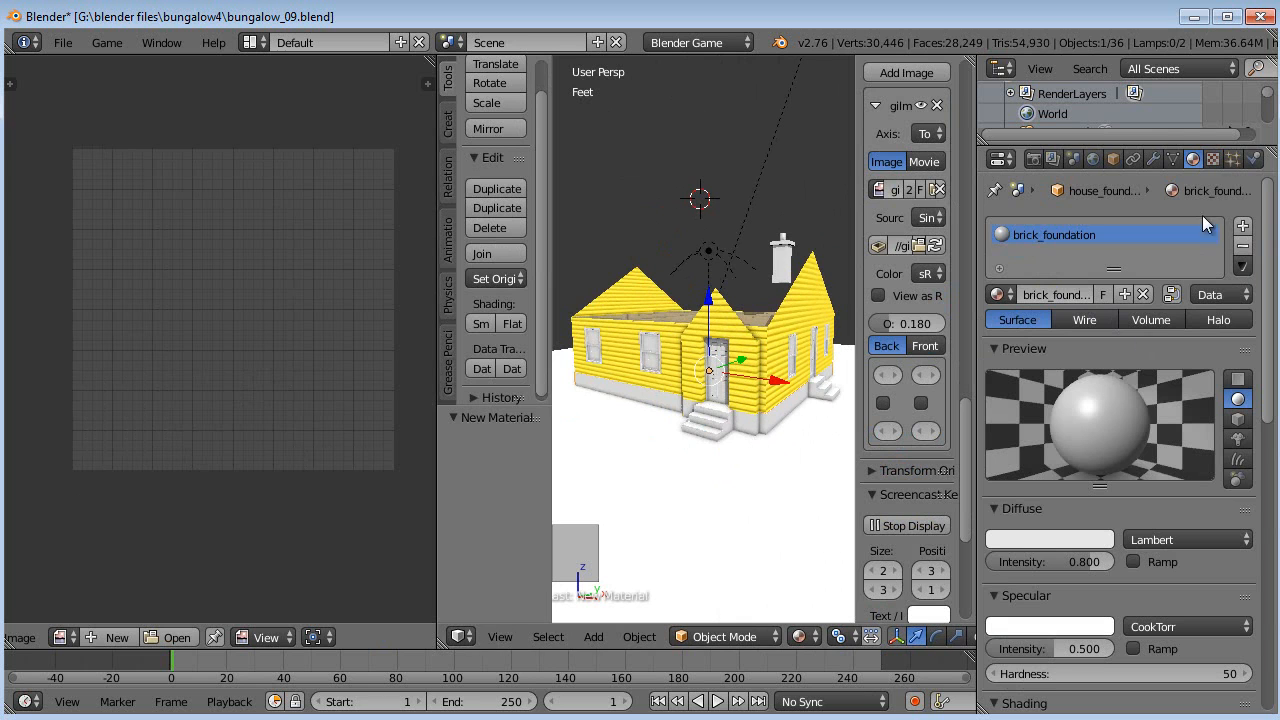
click(1052, 648)
text(0.225)
key(Return)
click(1043, 647)
text(0.2)
key(Return)
click(1133, 672)
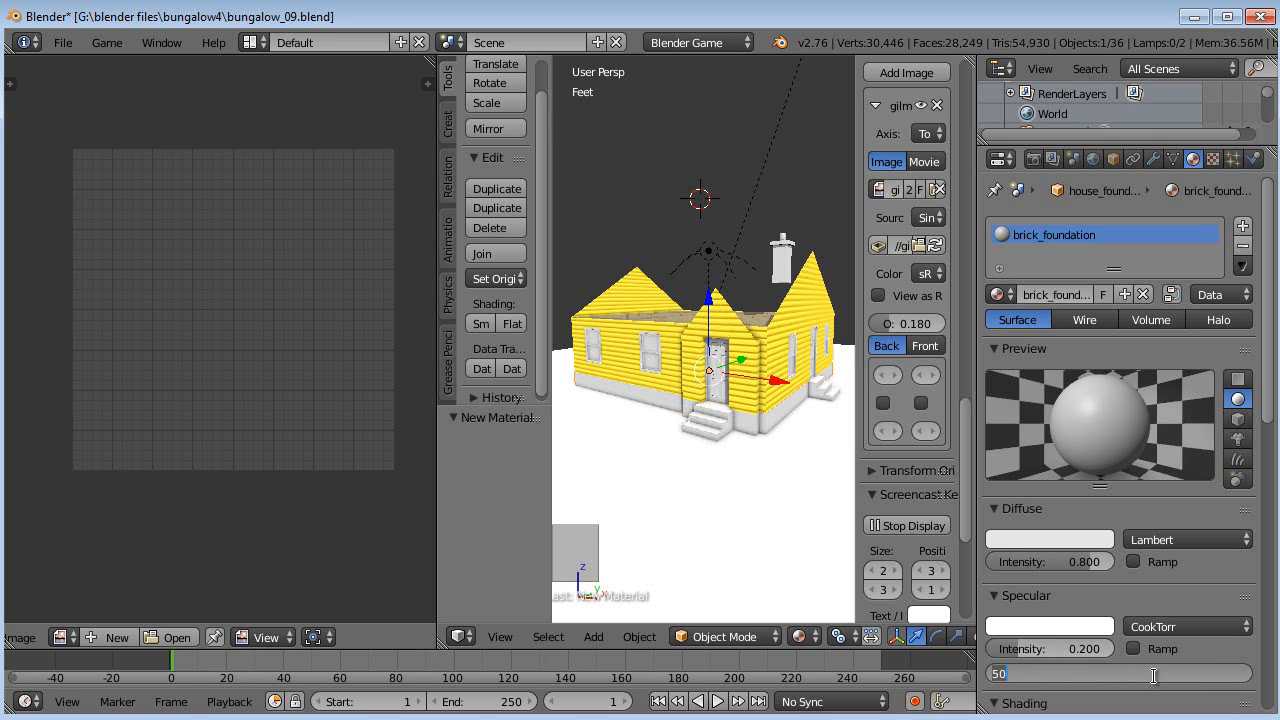
text(20)
key(Return)
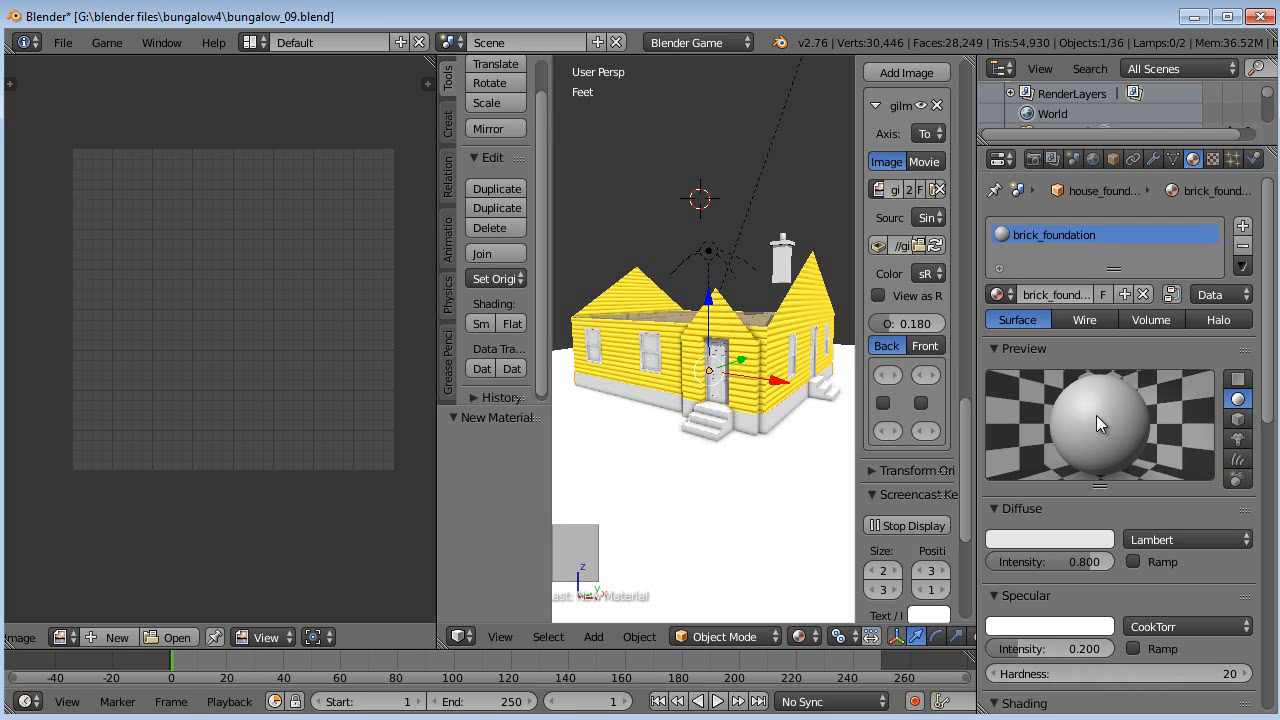
Add a new image texture to the brick_foundation material and name it bricks.
click(1213, 158)
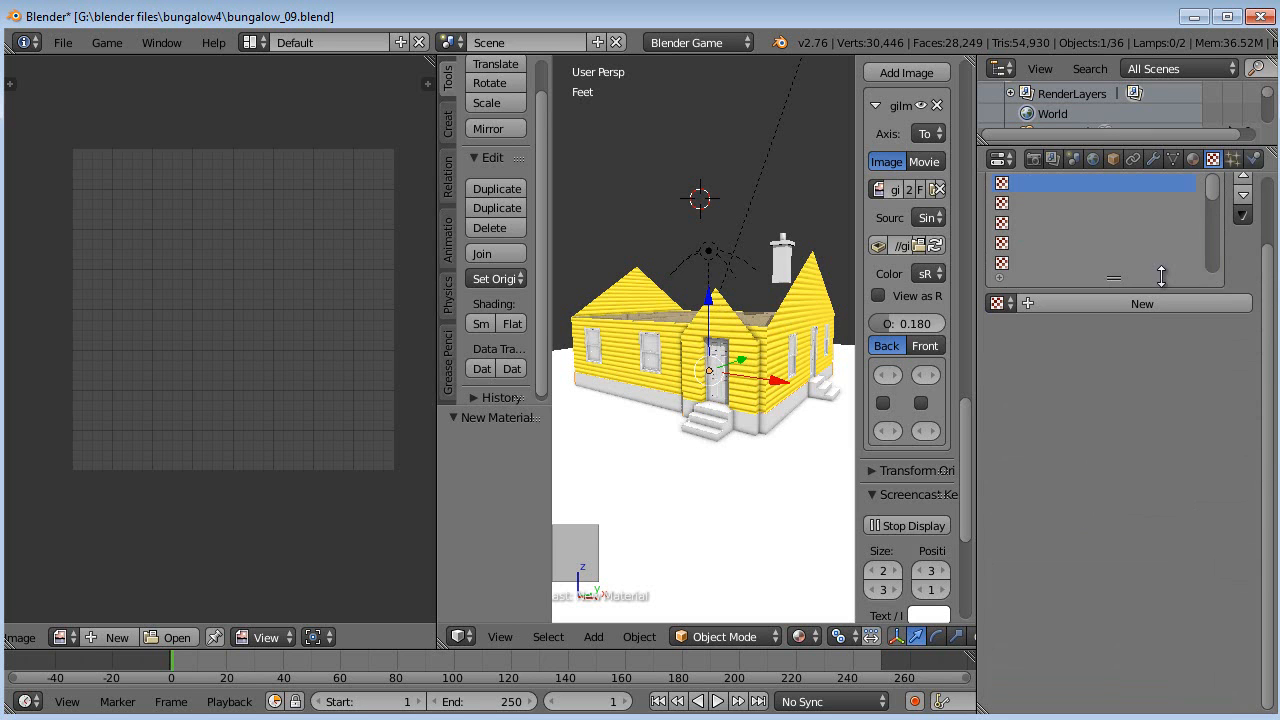
click(1089, 377)
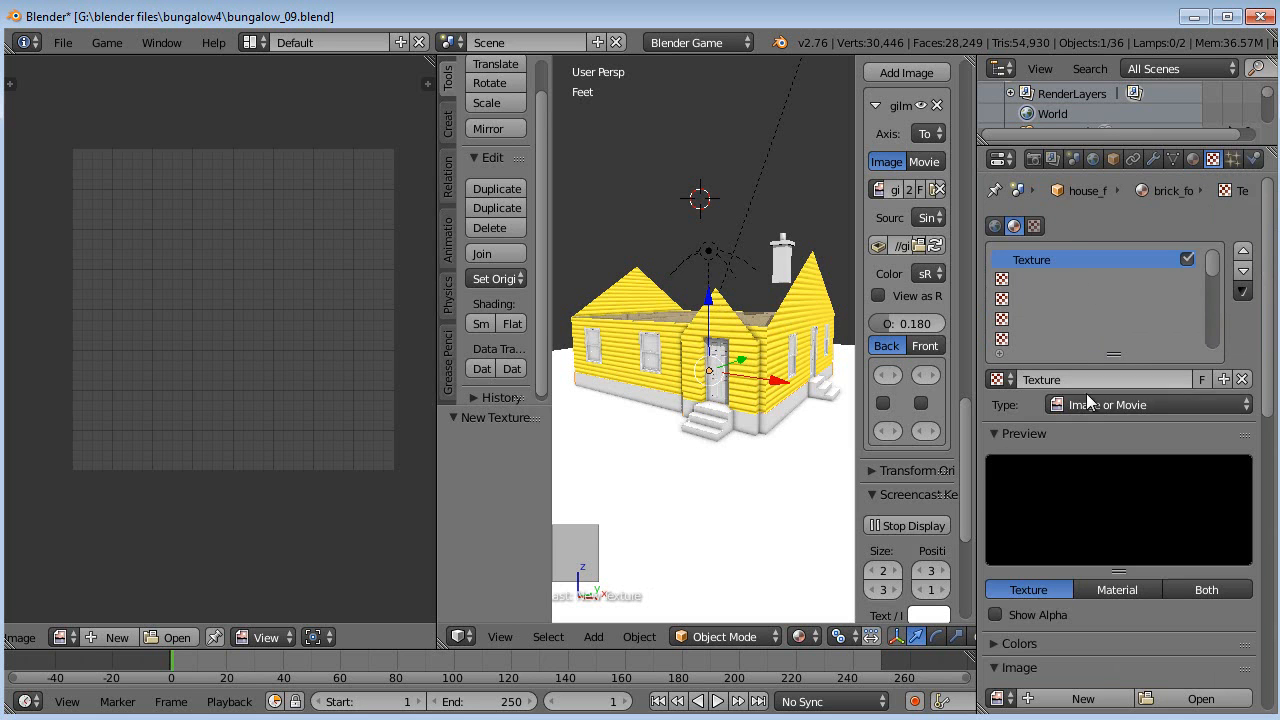
click(1094, 375)
text(bricks)
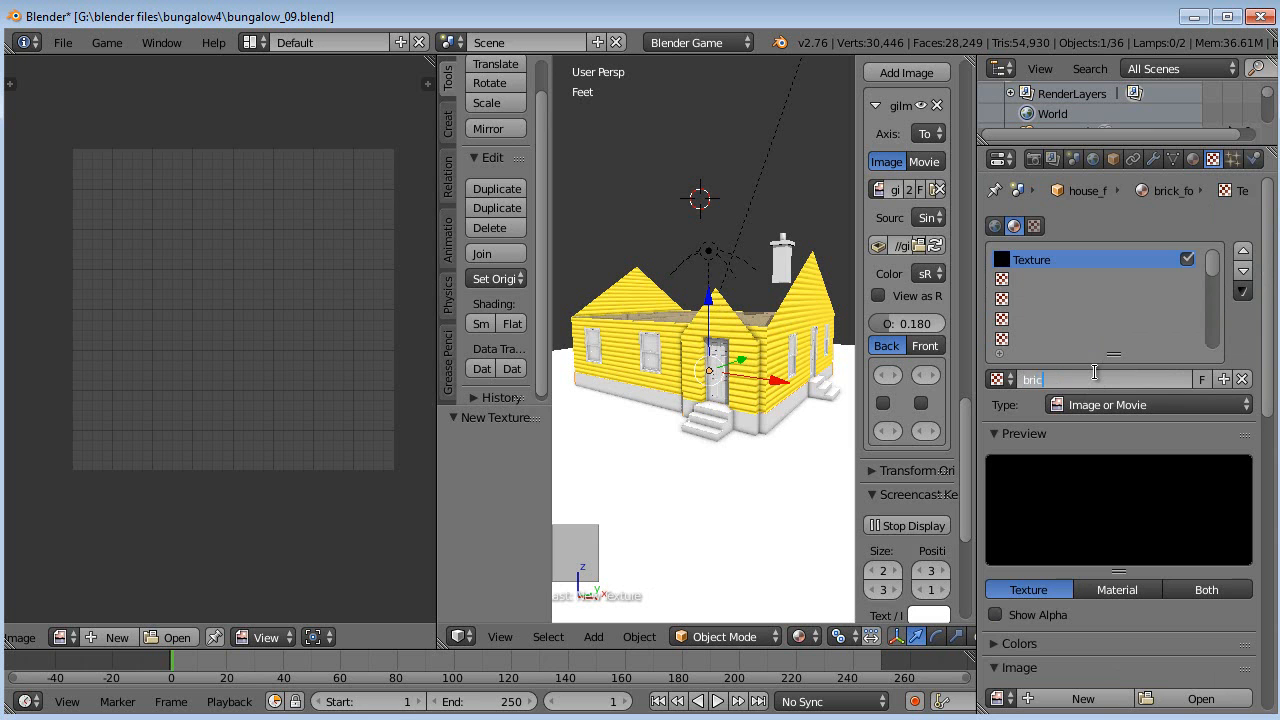
key(Return)
Load bricks.jpg from the bungalow4 folder as the bricks texture's image.
click(1201, 698)
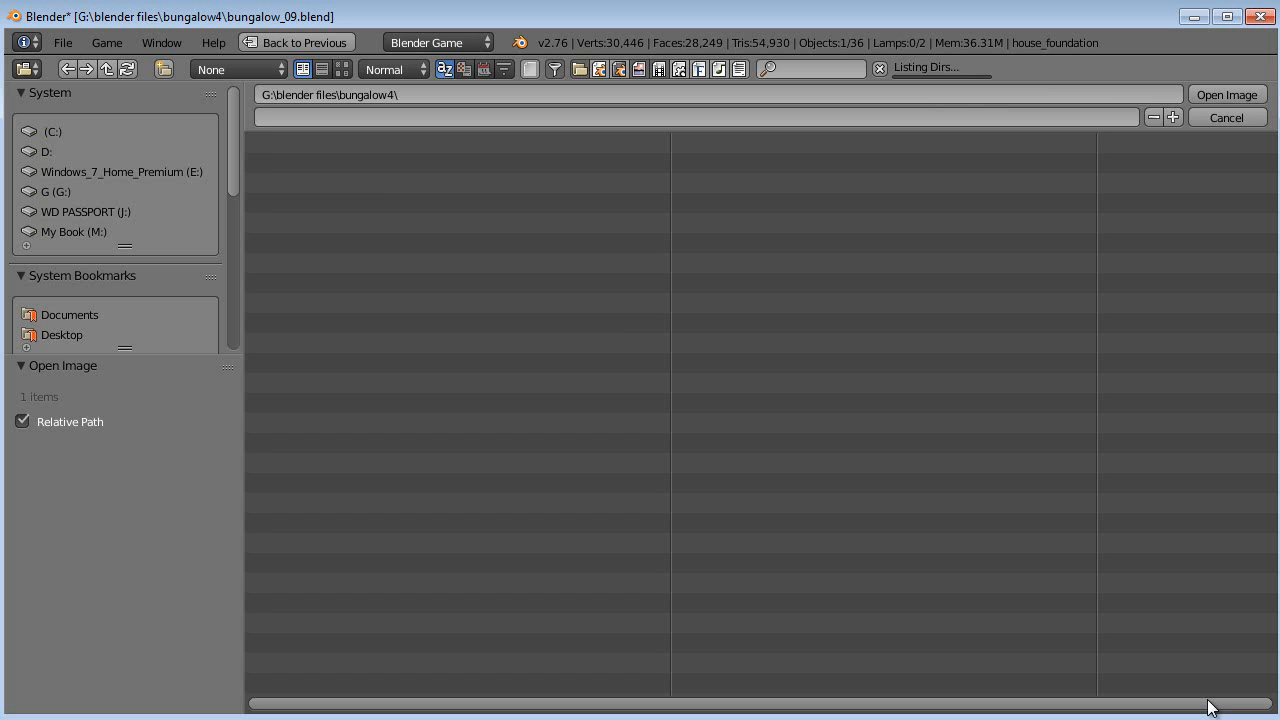
click(301, 164)
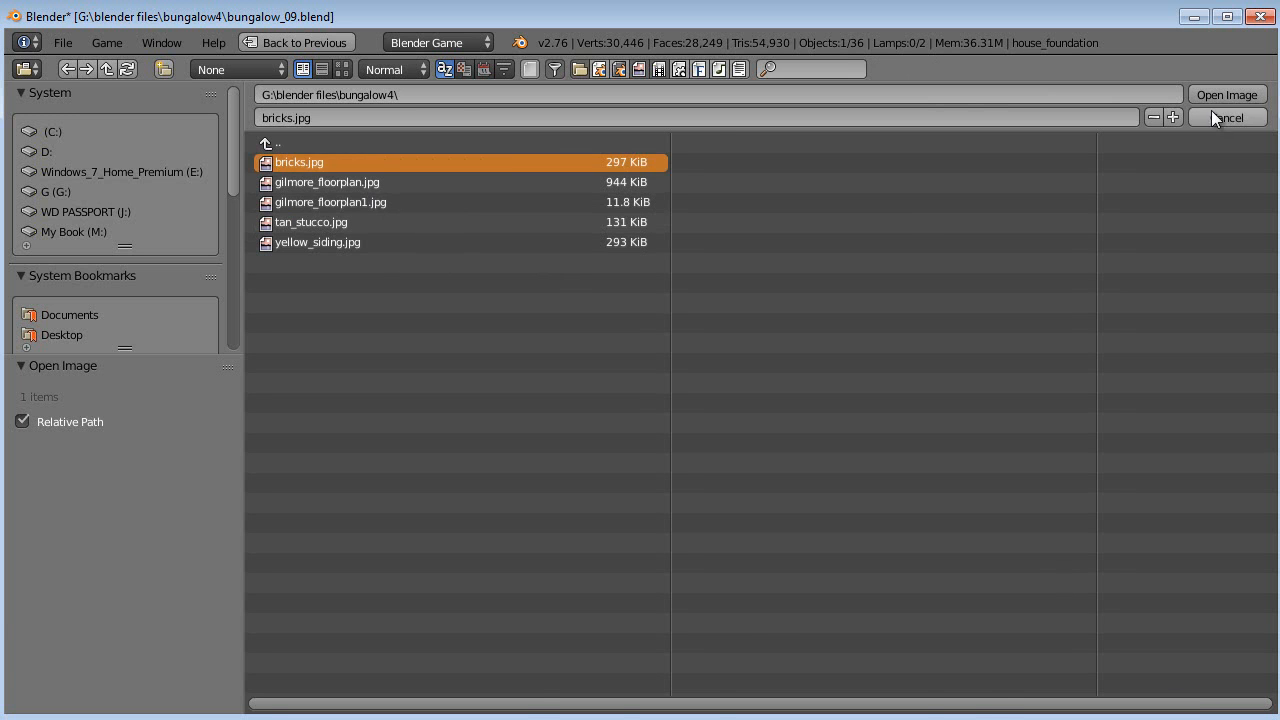
click(1222, 96)
Bring the foundation wall into close view and widen the 3D viewport and the Properties editor.
scroll(722, 461, up, 5)
middle_drag(722, 461, 699, 488)
drag(437, 460, 241, 462)
scroll(523, 487, down, 3)
middle_drag(523, 487, 586, 491)
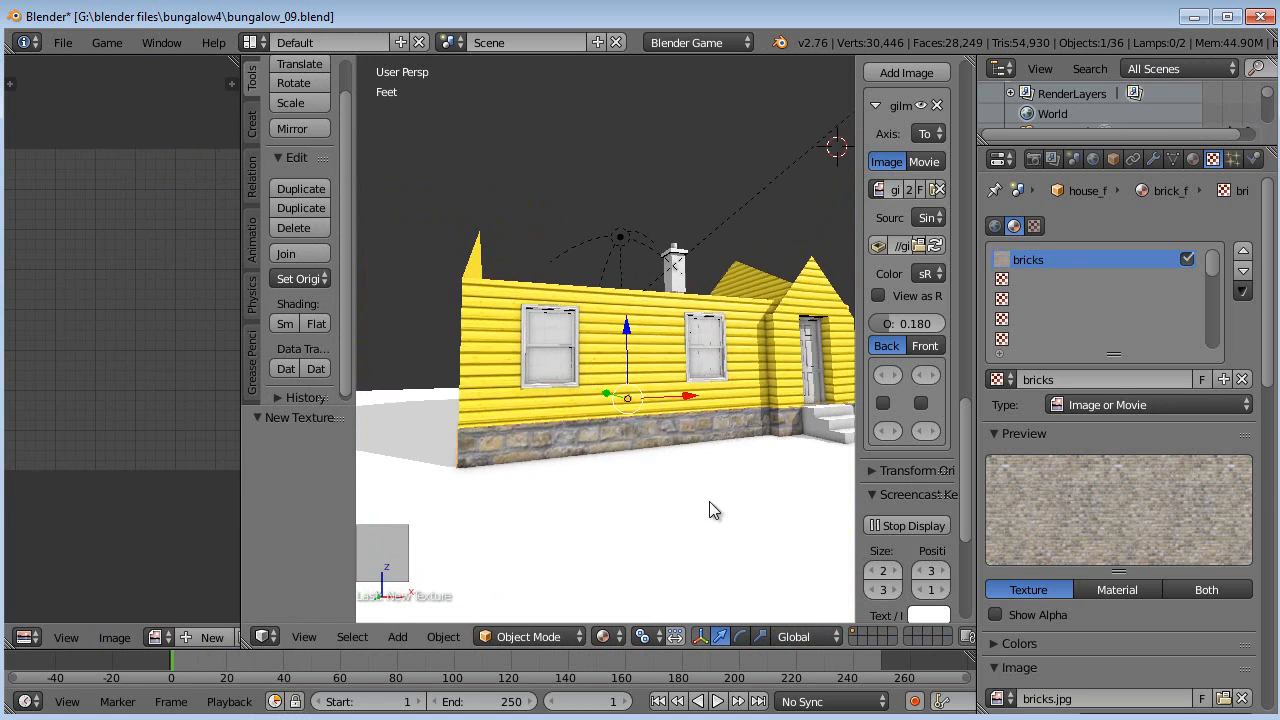
drag(975, 502, 930, 502)
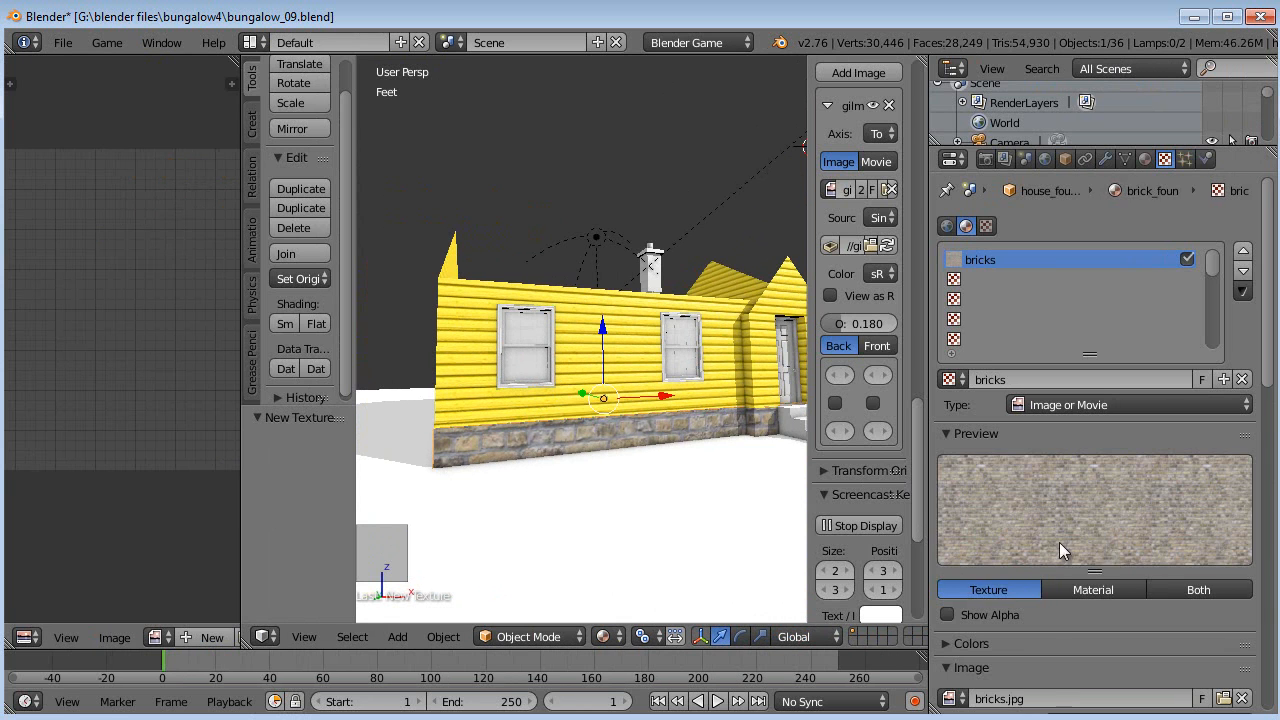
Set the bricks texture's mapping size to 5 in both X and Y.
scroll(1114, 578, down, 5)
scroll(1116, 583, down, 6)
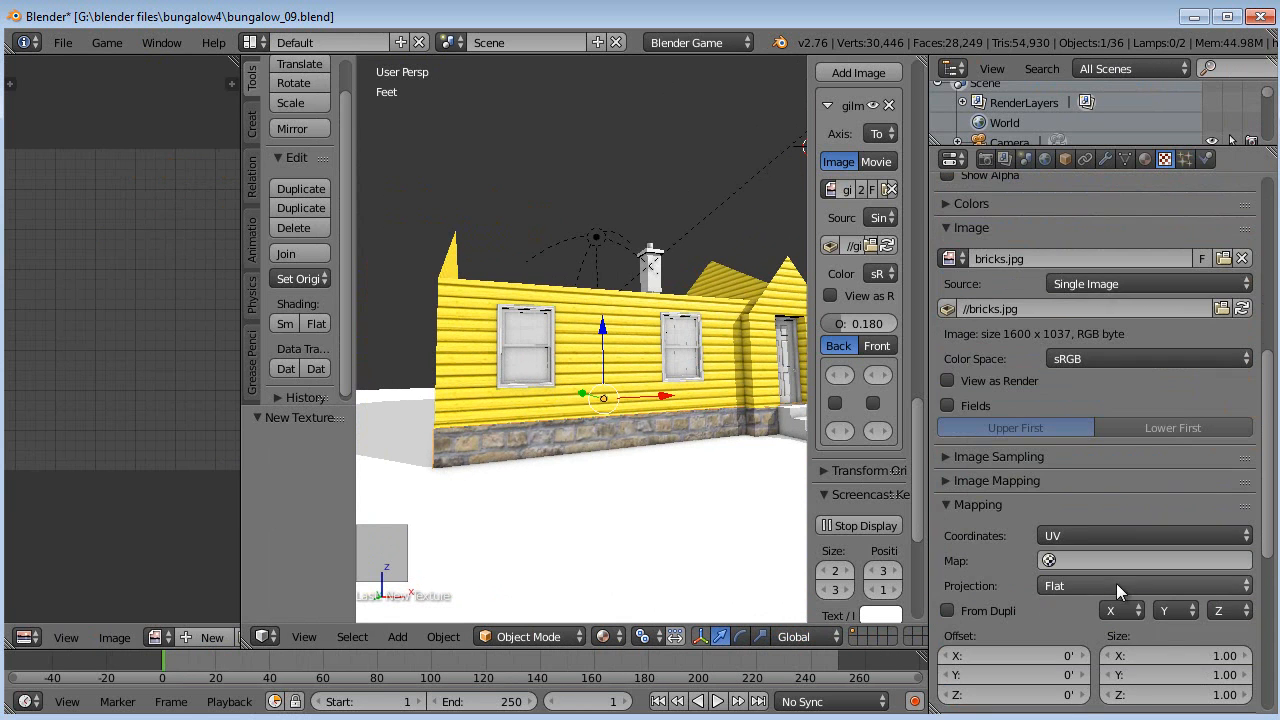
click(1148, 656)
text(5)
key(Tab)
text(5)
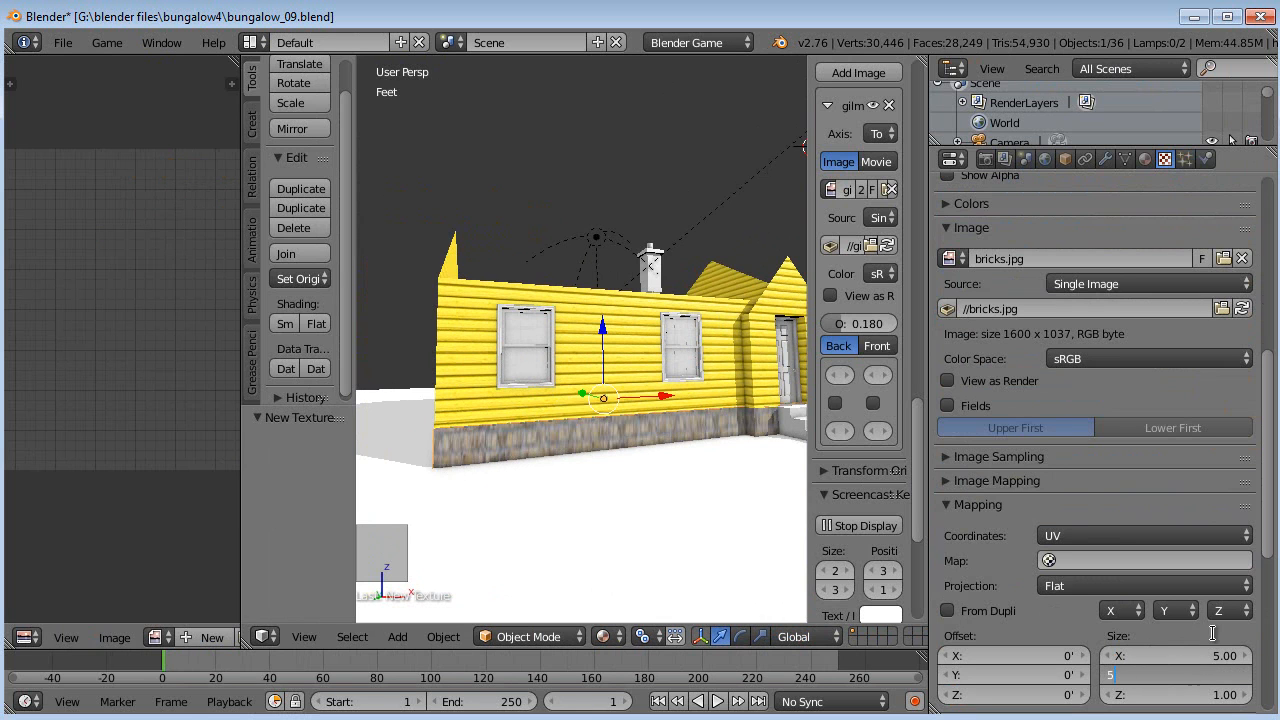
key(Return)
Set the bricks texture's mapping size to 2 in both X and Y.
click(1189, 652)
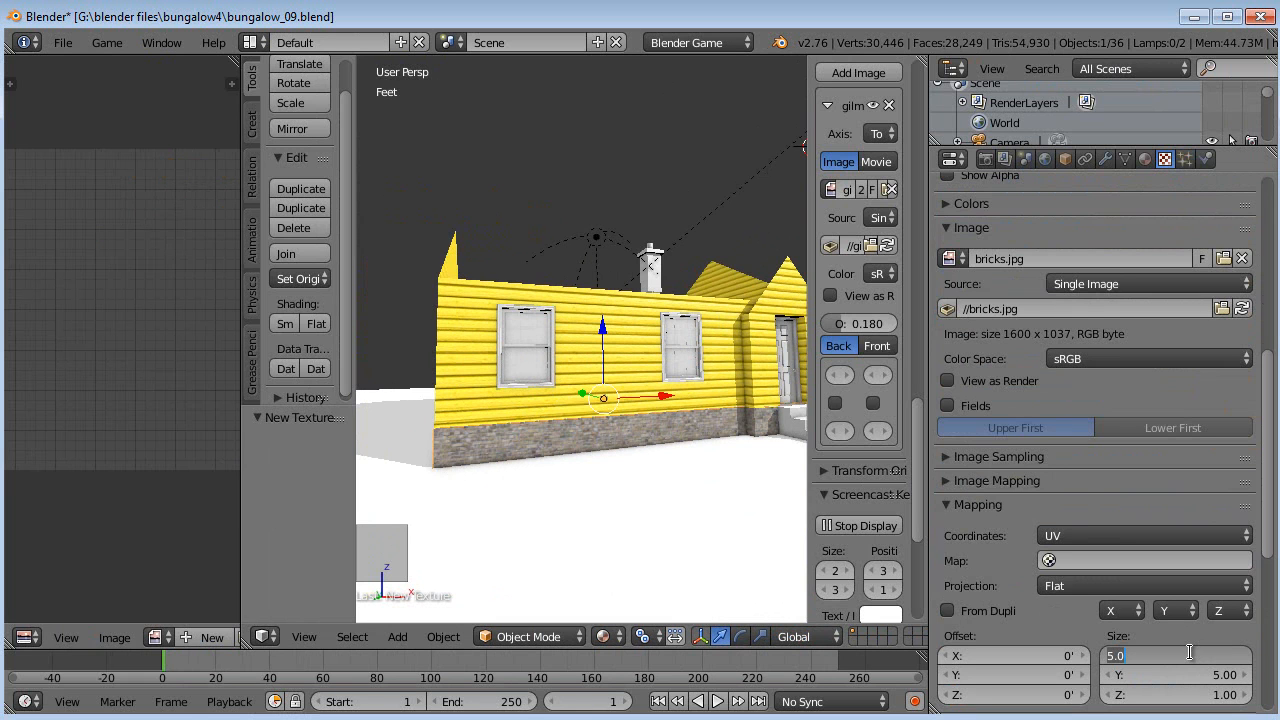
text(2)
key(Tab)
text(2)
key(Return)
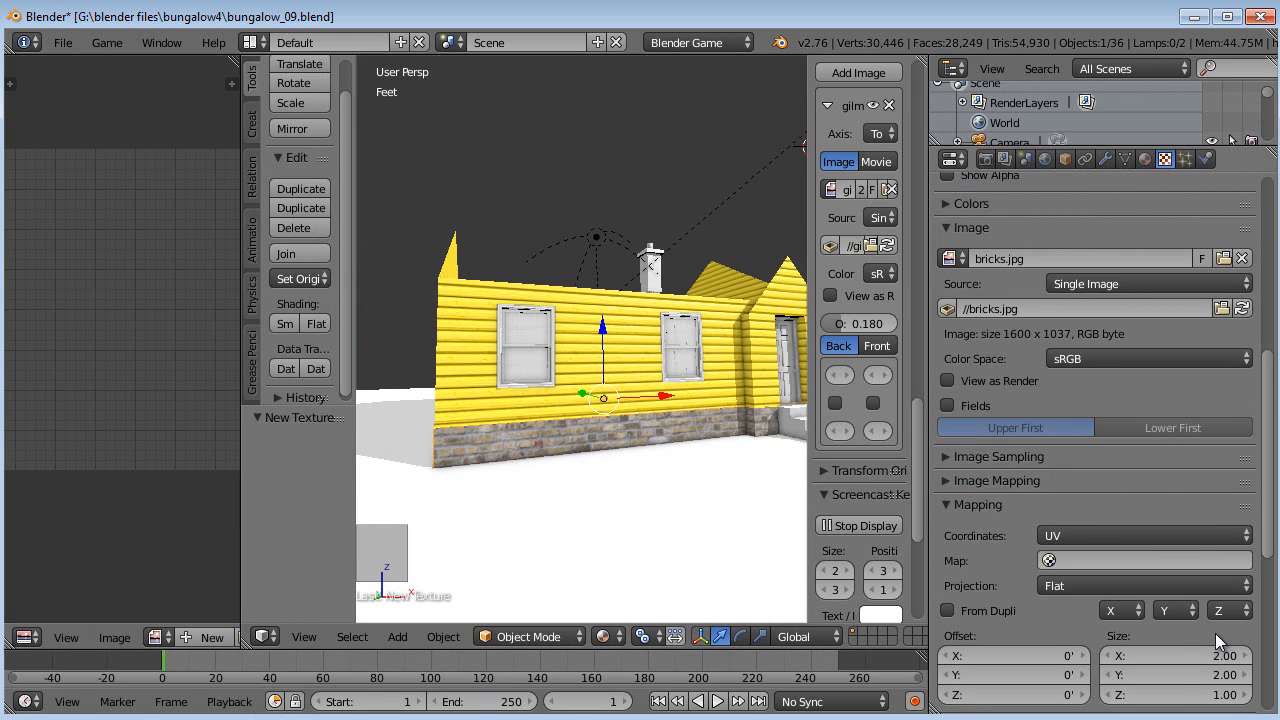
mouse_move(681, 467)
middle_down()
mouse_move(738, 469)
mouse_move(680, 470)
middle_up()
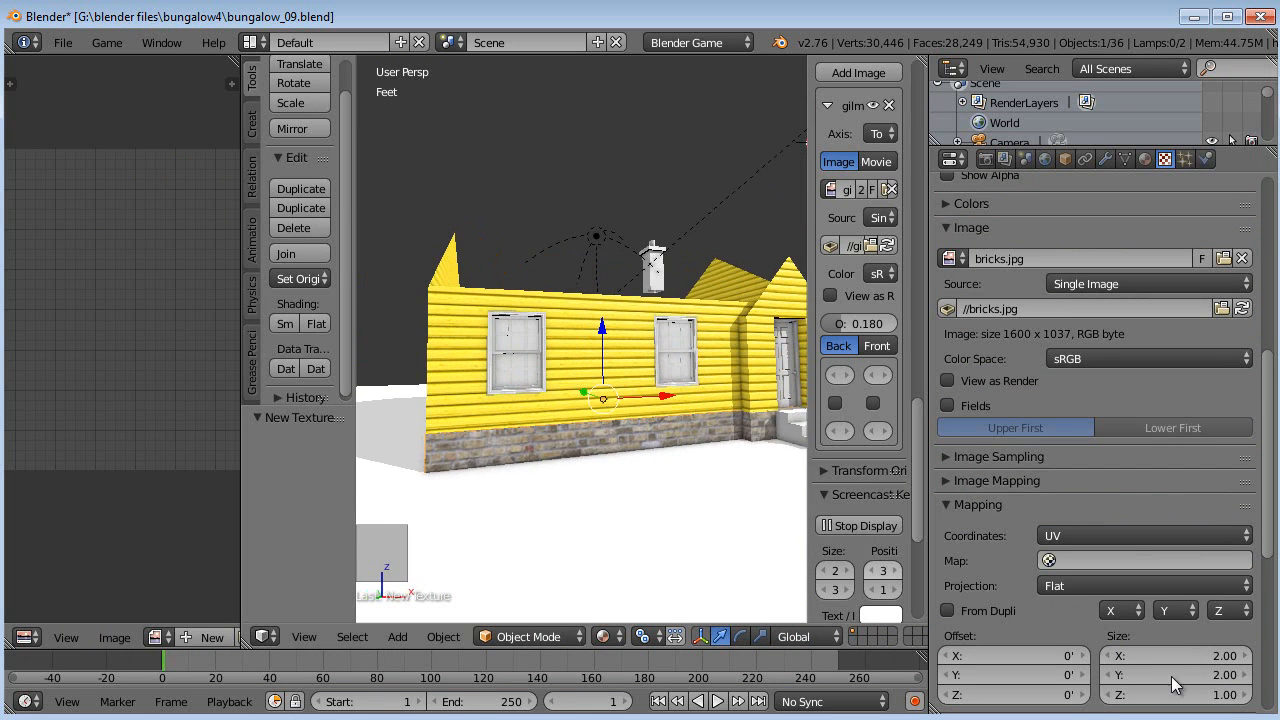
Set the bricks texture's mapping size to 3 in both X and Y.
click(1214, 662)
text(3)
key(Return)
click(1204, 674)
text(3)
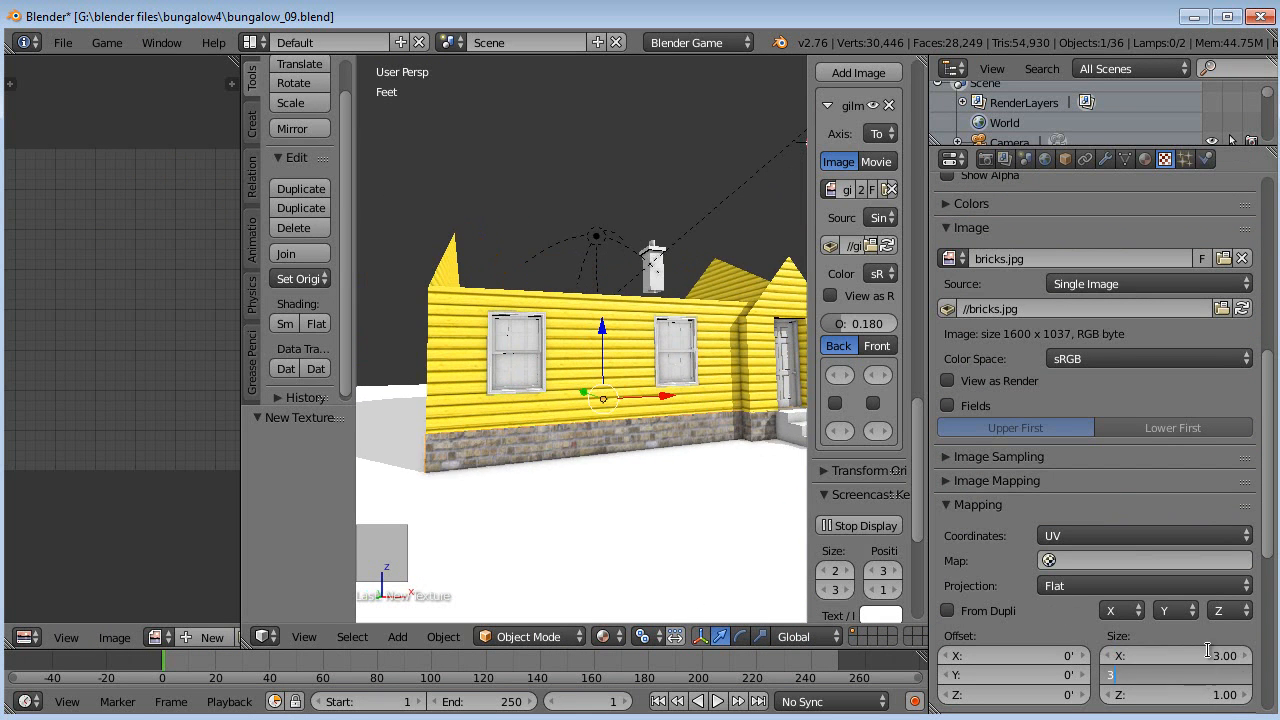
key(Return)
mouse_move(560, 500)
middle_down()
mouse_move(781, 497)
mouse_move(566, 488)
mouse_move(505, 500)
mouse_move(552, 524)
middle_up()
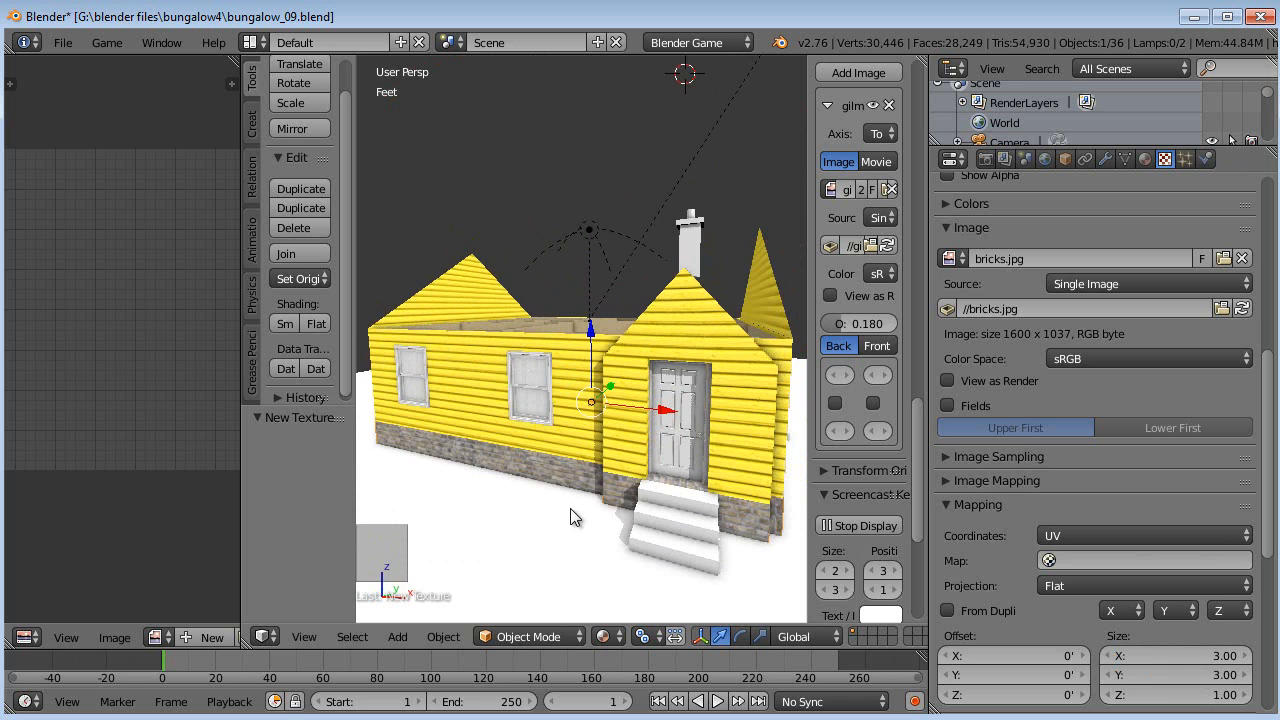
Unhide all hidden parts of the house and deselect everything.
key(alt+h)
key(a)
middle_drag(574, 511, 697, 535)
Save the file over bungalow_09.blend and look over the textured house from several sides.
key(ctrl+s)
click(652, 465)
middle_drag(676, 459, 604, 273)
middle_drag(652, 323, 507, 390)
middle_drag(373, 452, 580, 343)
middle_drag(579, 394, 500, 426)
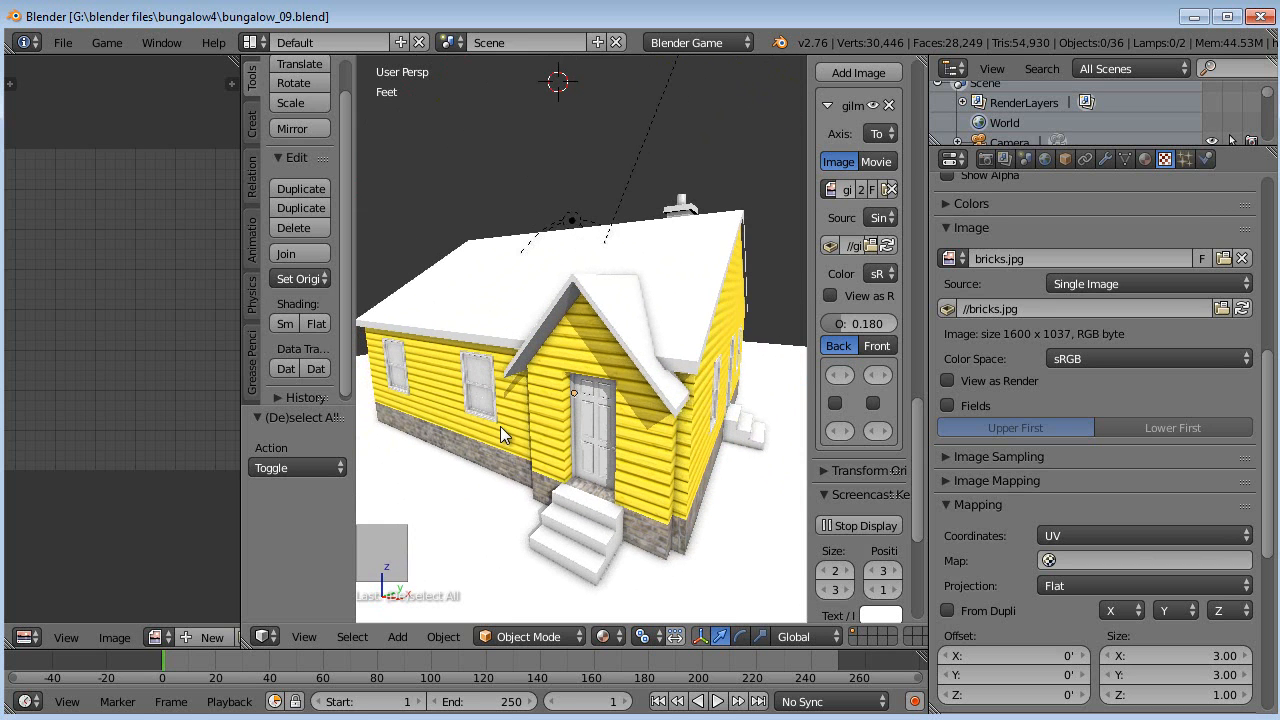
key(ctrl+s)
click(703, 486)
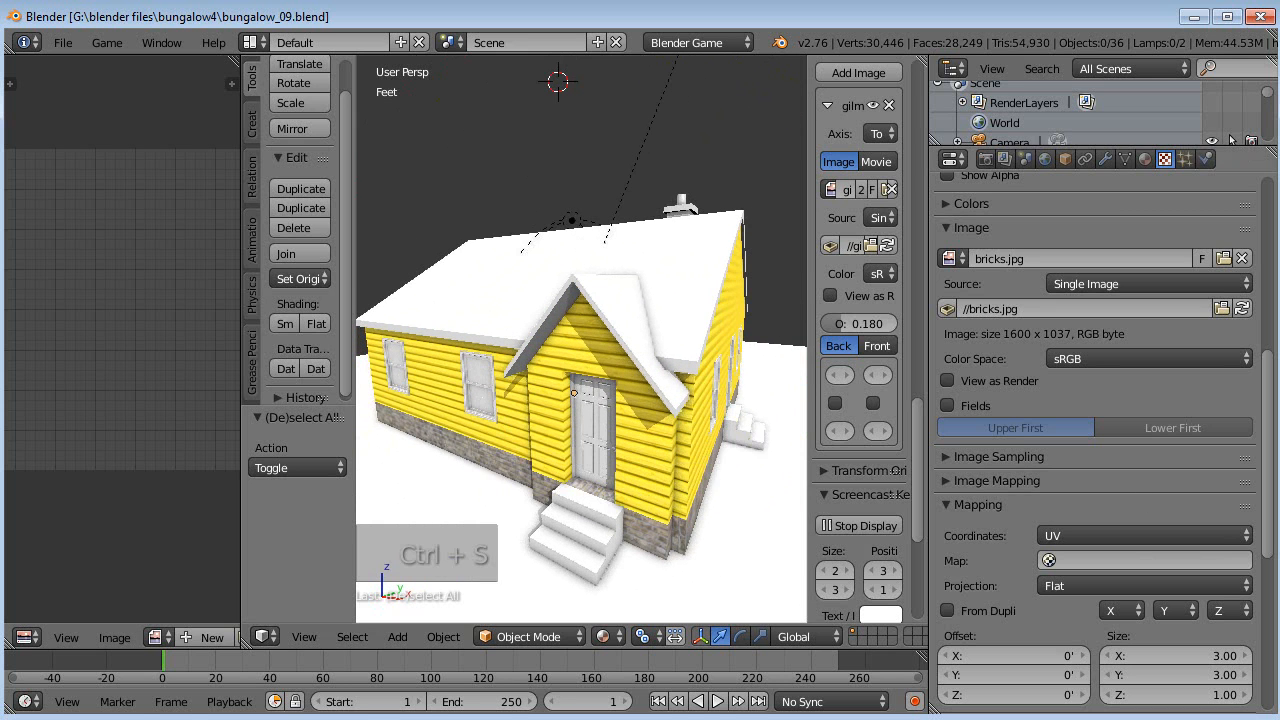